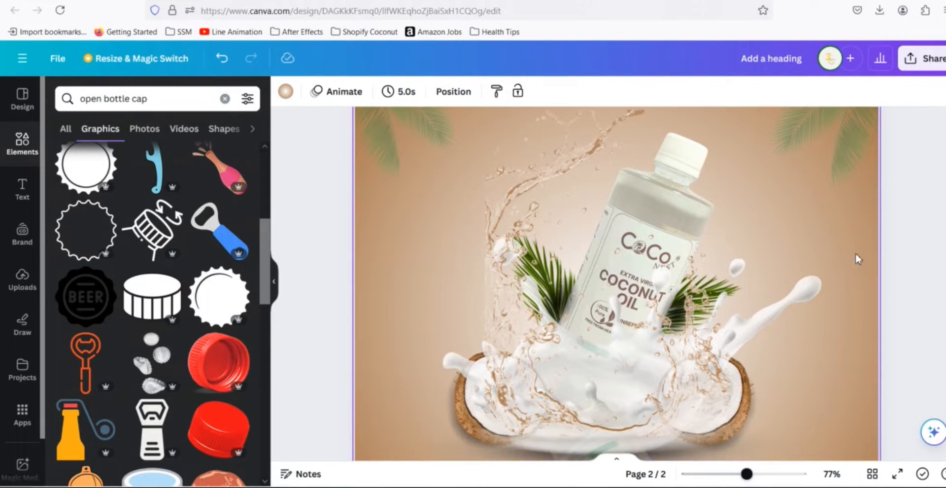
- Examine the coconut oil bottle design on page 2 and its separate elements
{"action": "scroll", "coordinate": [868, 254], "scroll_direction": "down", "scroll_amount": 3}
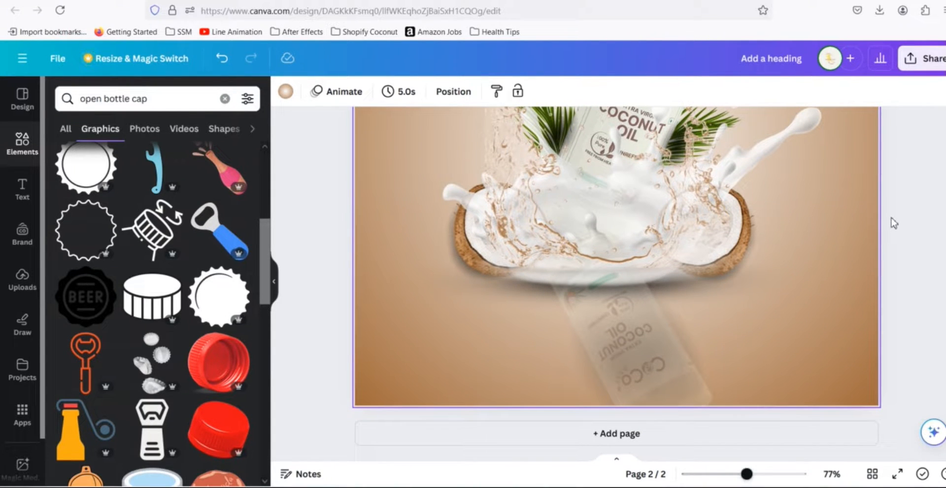
{"action": "scroll", "coordinate": [894, 223], "scroll_direction": "up", "scroll_amount": 2}
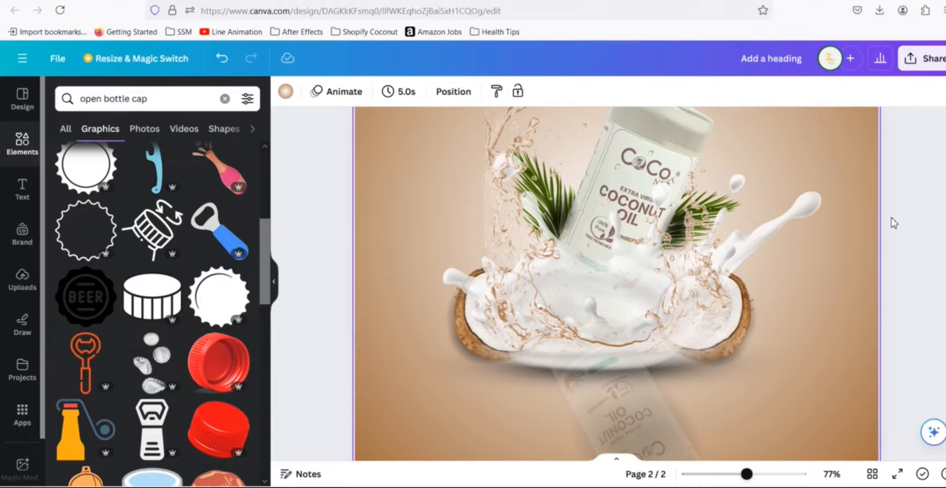
{"action": "scroll", "coordinate": [891, 217], "scroll_direction": "up", "scroll_amount": 3}
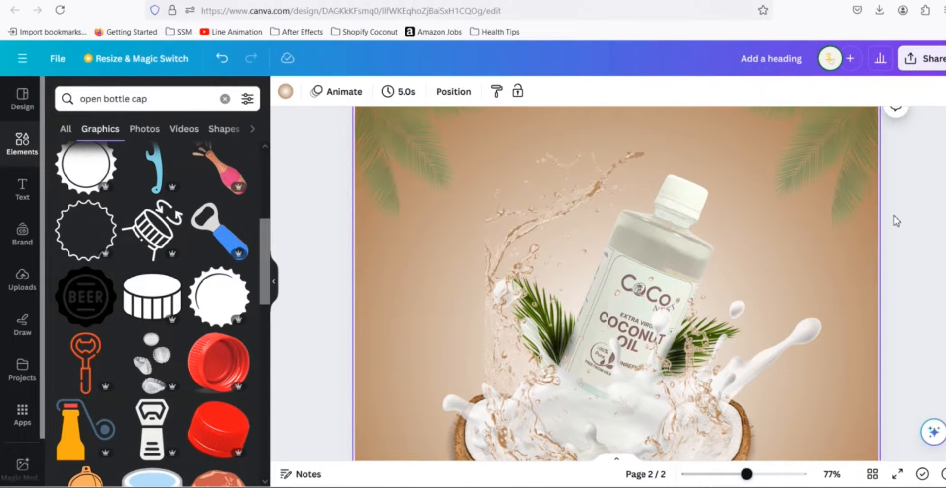
{"action": "scroll", "coordinate": [893, 216], "scroll_direction": "down", "scroll_amount": 2}
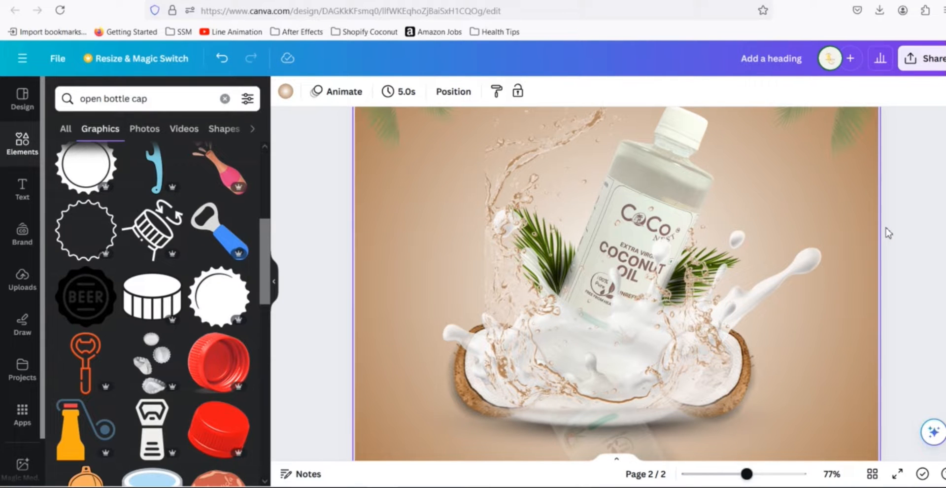
{"action": "scroll", "coordinate": [908, 247], "scroll_direction": "down", "scroll_amount": 3}
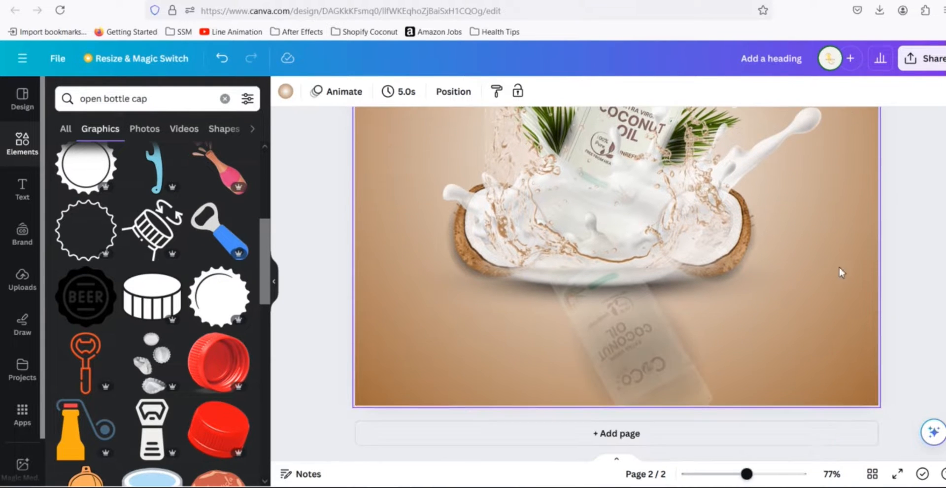
{"action": "scroll", "coordinate": [936, 238], "scroll_direction": "up", "scroll_amount": 3}
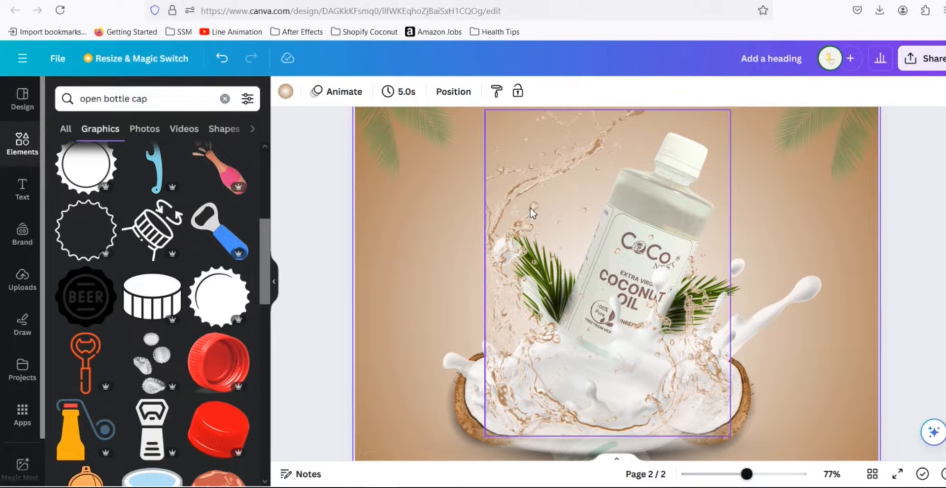
{"action": "left_click", "coordinate": [542, 202]}
{"action": "left_click", "coordinate": [459, 277]}
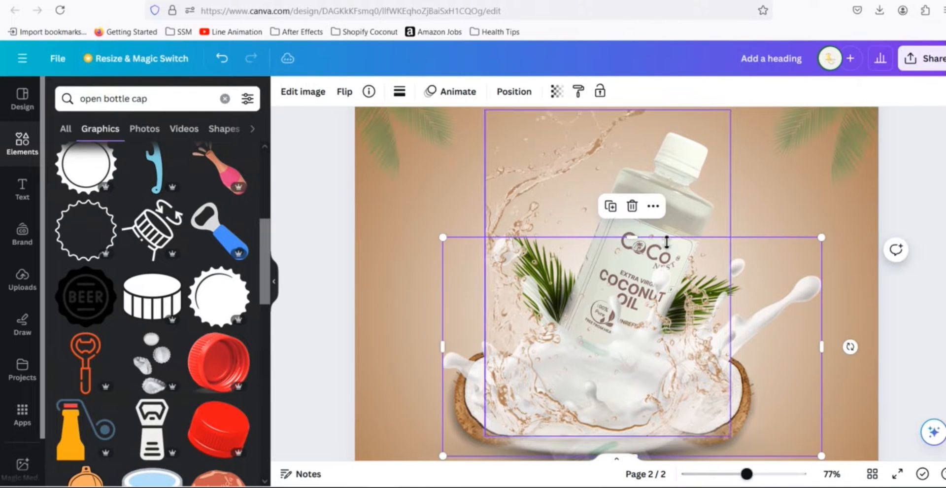
{"action": "left_click", "coordinate": [826, 168]}
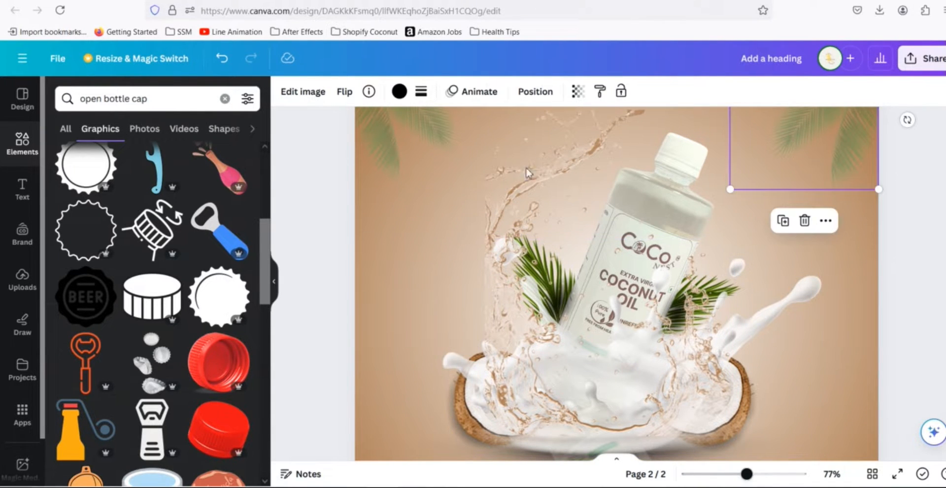
{"action": "left_click", "coordinate": [432, 154]}
{"action": "scroll", "coordinate": [833, 282], "scroll_direction": "down", "scroll_amount": 2}
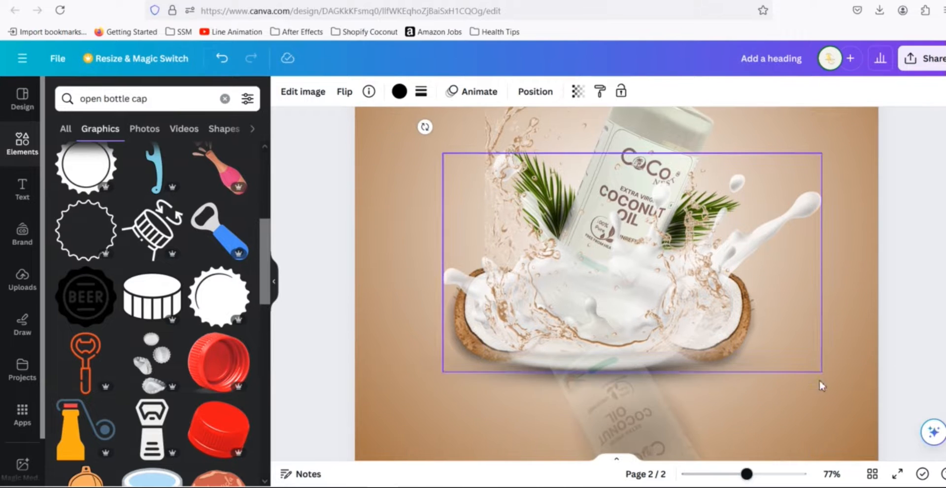
{"action": "left_click", "coordinate": [625, 435]}
- Add a new page after the coconut oil design
{"action": "left_click", "coordinate": [878, 306]}
{"action": "scroll", "coordinate": [876, 306], "scroll_direction": "down", "scroll_amount": 2}
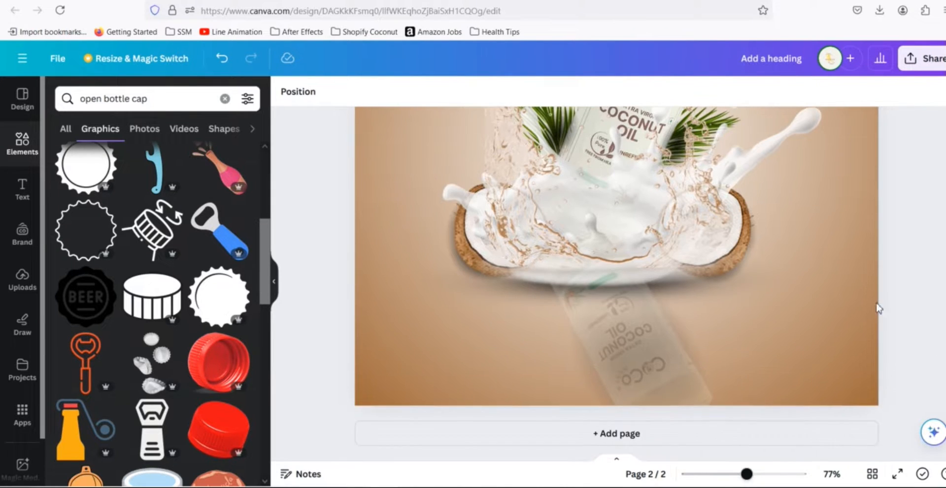
{"action": "left_click", "coordinate": [764, 433]}
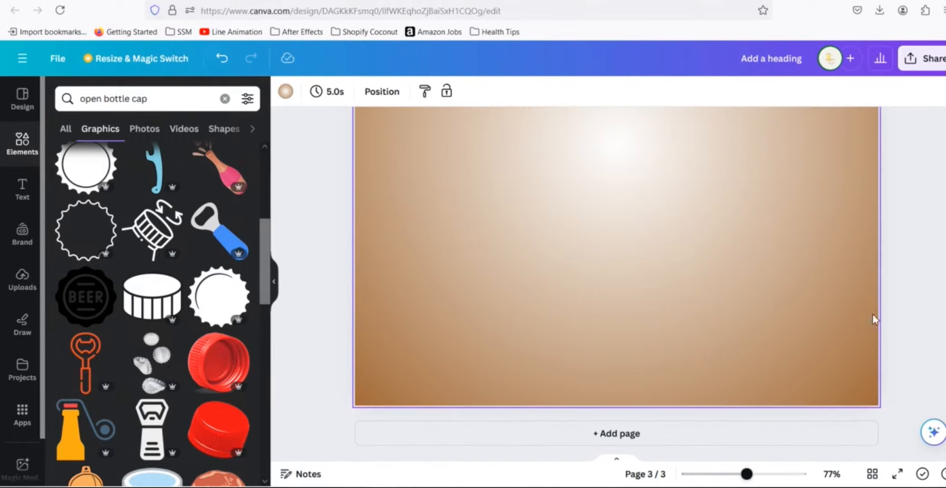
- Apply a radial white-to-grey gradient to the new page's background
{"action": "left_click", "coordinate": [285, 92]}
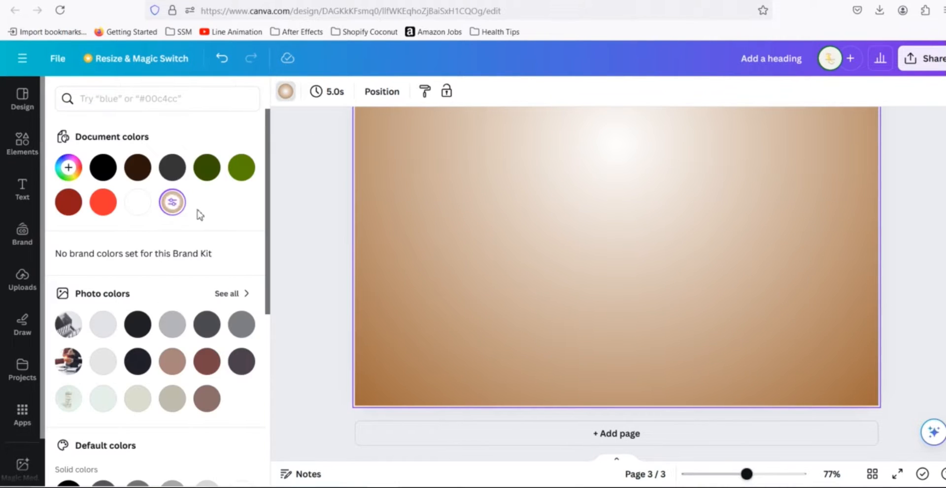
{"action": "left_click", "coordinate": [138, 202]}
{"action": "scroll", "coordinate": [492, 241], "scroll_direction": "up", "scroll_amount": 1}
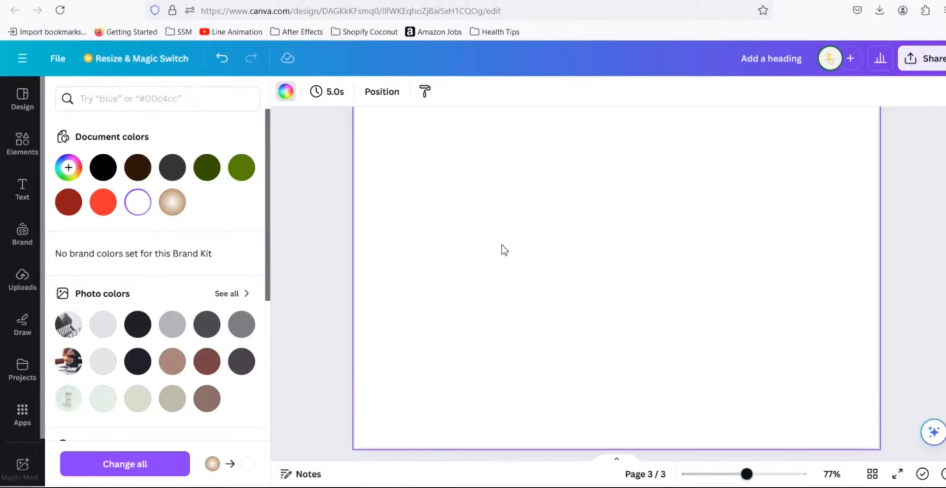
{"action": "left_click", "coordinate": [68, 167]}
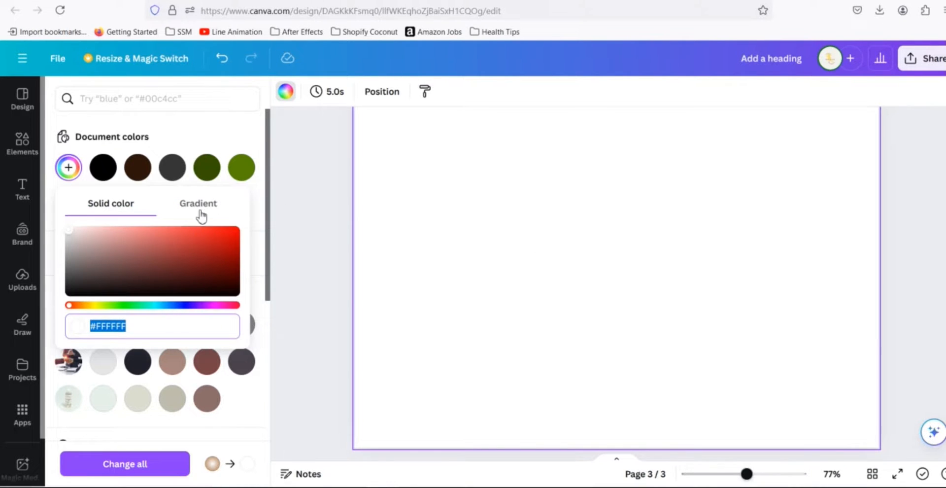
{"action": "left_click", "coordinate": [197, 206]}
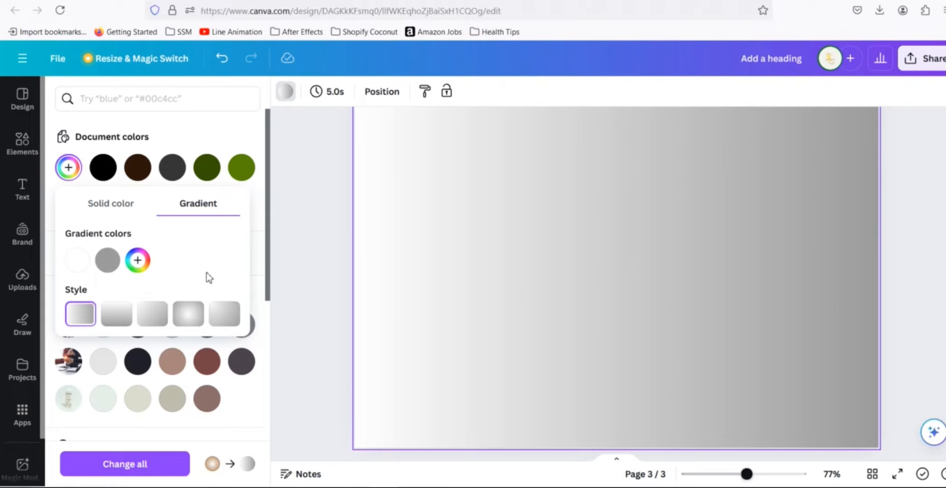
{"action": "left_click", "coordinate": [194, 320]}
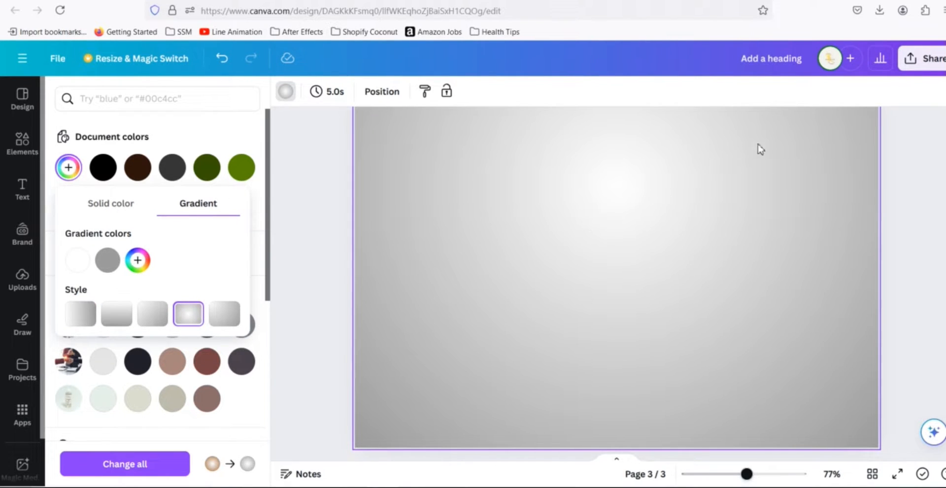
- Darken the gradient's second color to #574B4B
{"action": "left_click", "coordinate": [107, 265]}
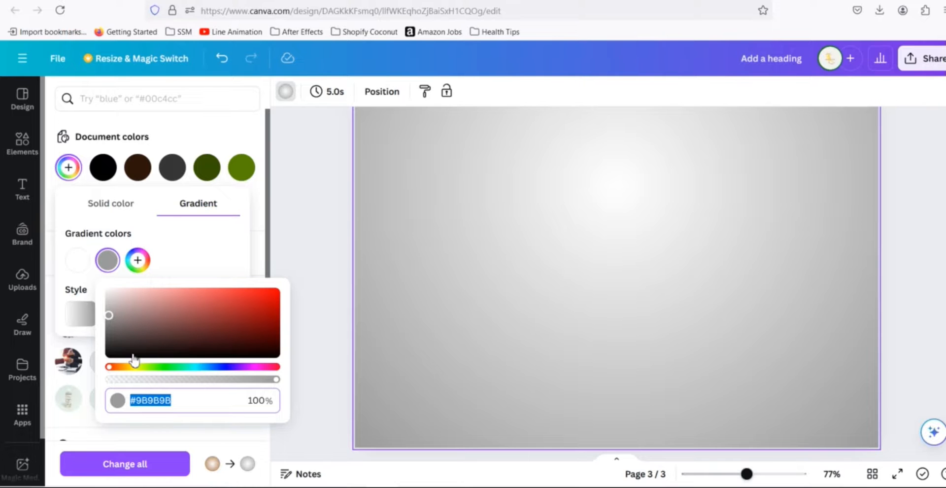
{"action": "left_click_drag", "start_coordinate": [110, 315], "coordinate": [131, 337]}
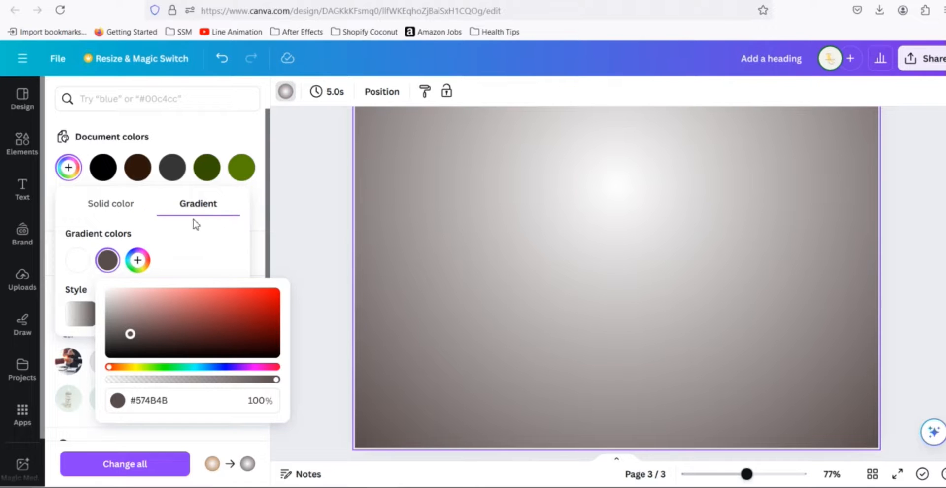
{"action": "left_click", "coordinate": [224, 231]}
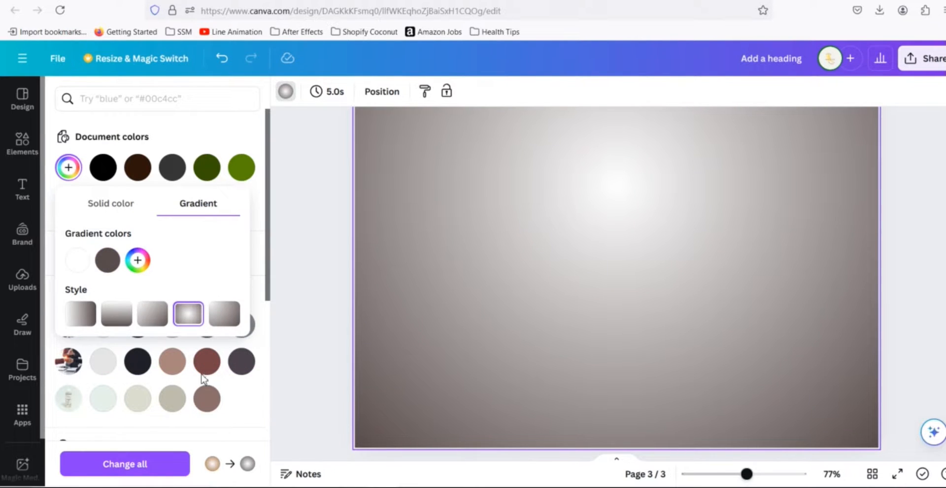
- Set the background to the brown photo color #8A6D69 and copy its hex code
{"action": "left_click", "coordinate": [212, 412]}
{"action": "left_click", "coordinate": [210, 410]}
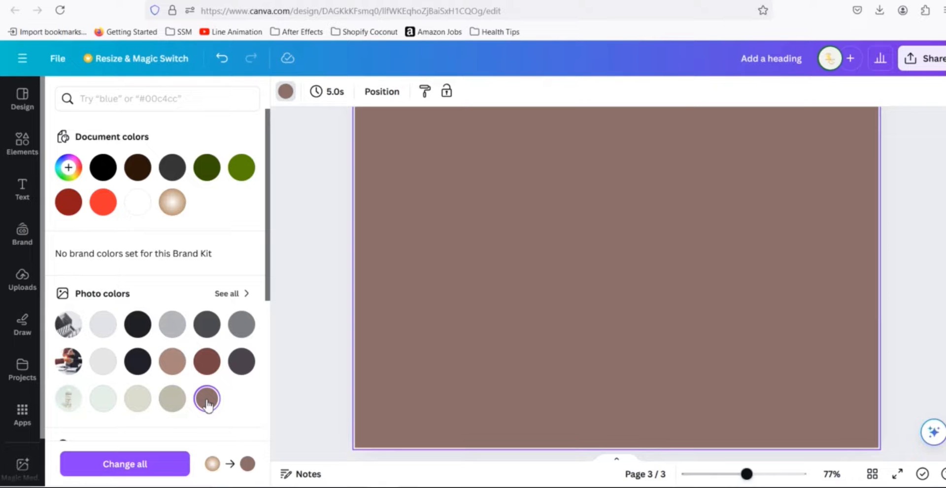
{"action": "left_click", "coordinate": [84, 177]}
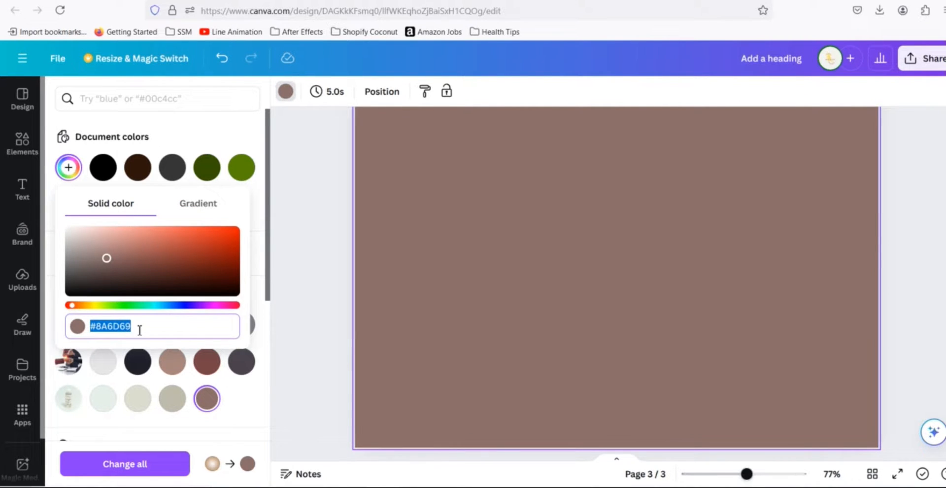
{"action": "left_click", "coordinate": [266, 248]}
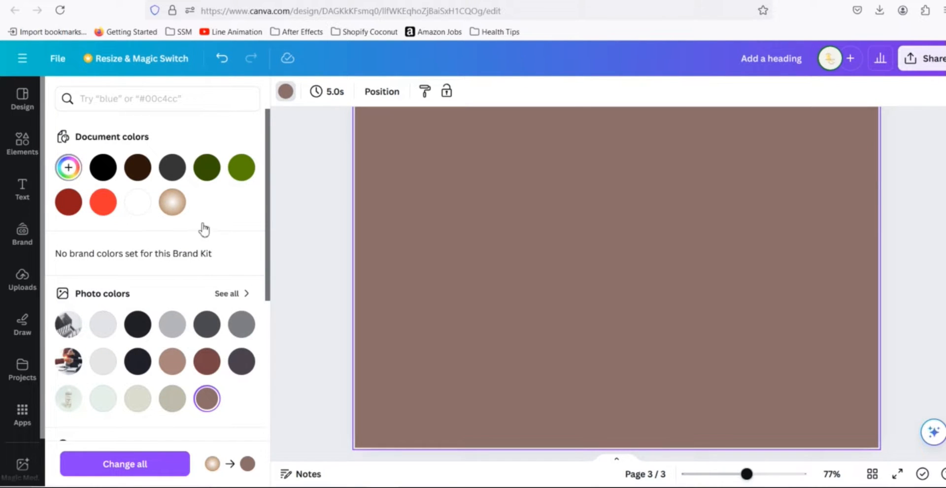
- Switch the background to a gradient and choose the radial gradient style
{"action": "left_click", "coordinate": [74, 172]}
{"action": "left_click", "coordinate": [204, 212]}
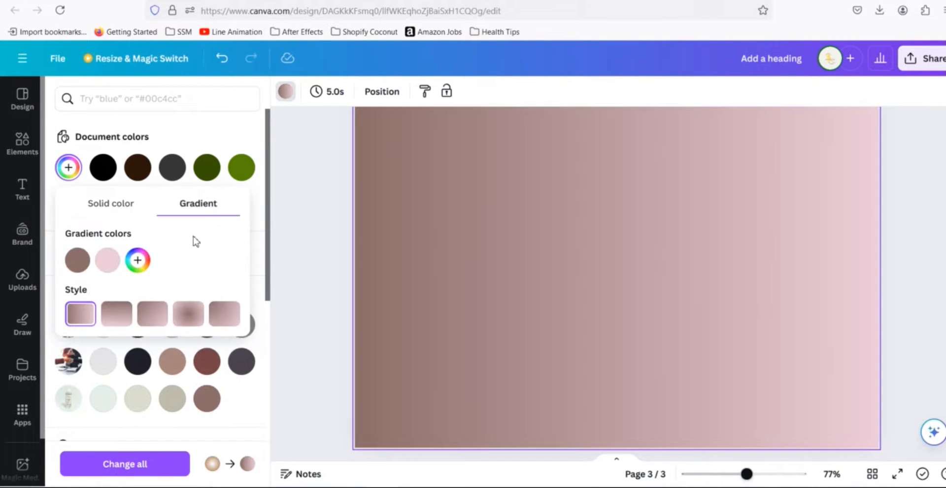
{"action": "left_click", "coordinate": [84, 268]}
{"action": "key", "text": "ctrl+c"}
{"action": "left_click", "coordinate": [215, 398]}
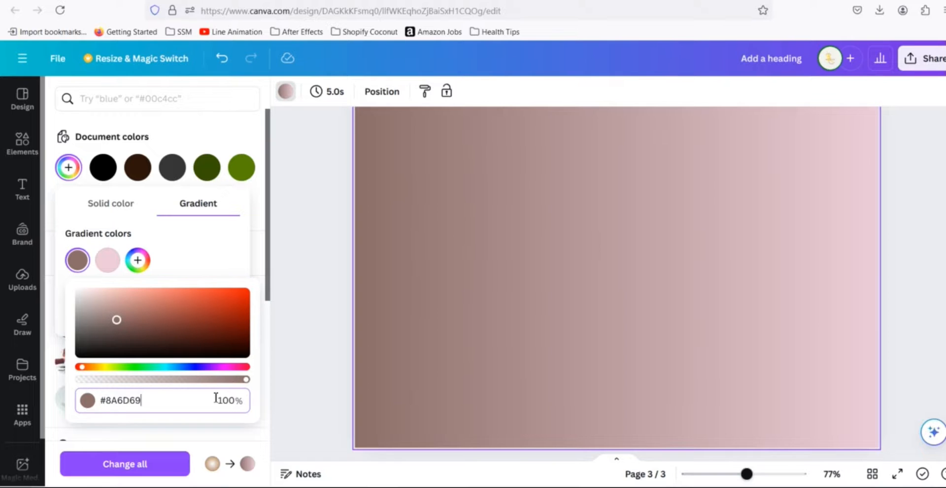
{"action": "key", "text": "Escape"}
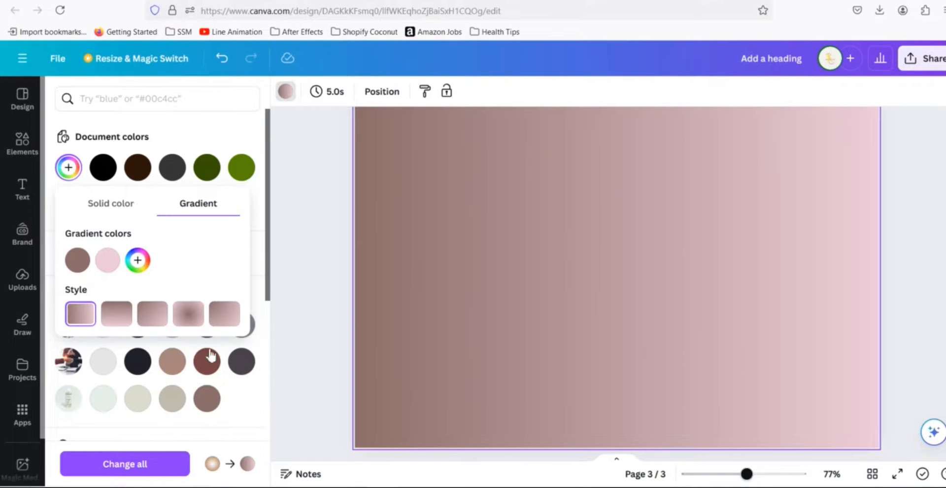
{"action": "left_click", "coordinate": [189, 317]}
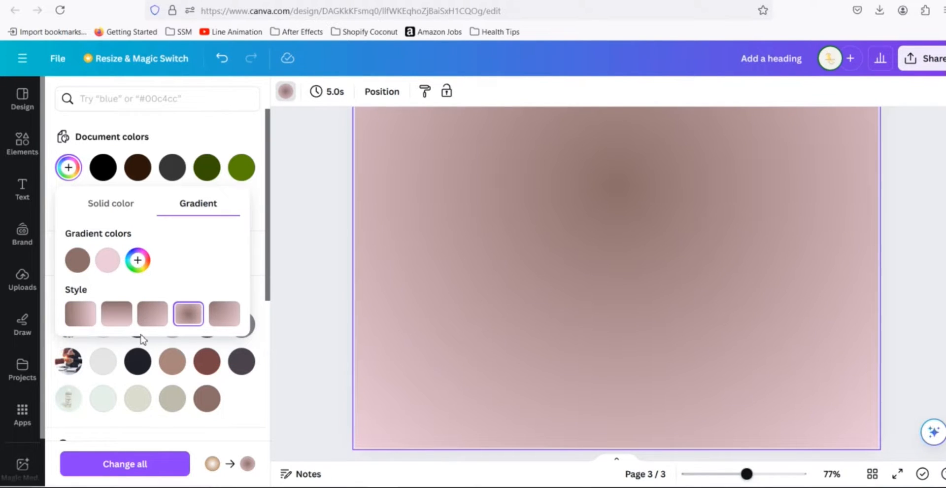
- Set the gradient's second color to #8A6D69 by pasting the copied hex code
{"action": "left_click", "coordinate": [108, 268]}
{"action": "key", "text": "ctrl+a"}
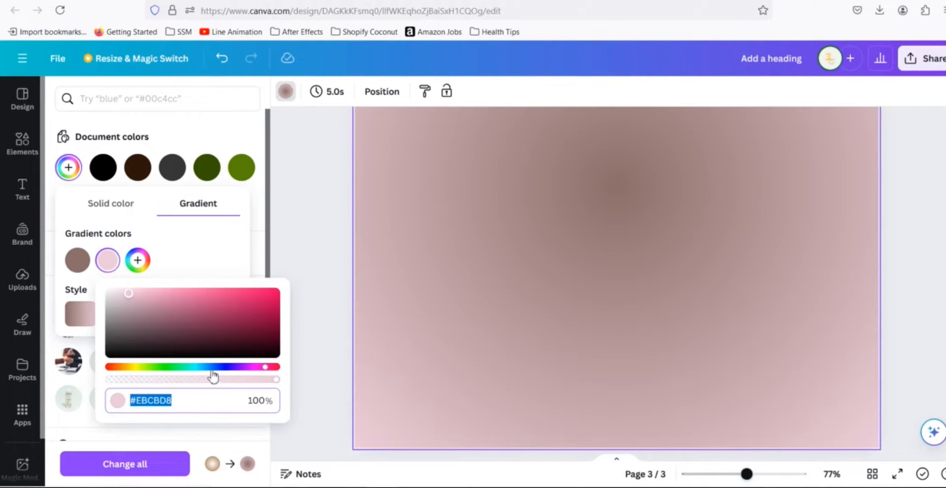
{"action": "key", "text": "ctrl+v"}
{"action": "key", "text": "Escape"}
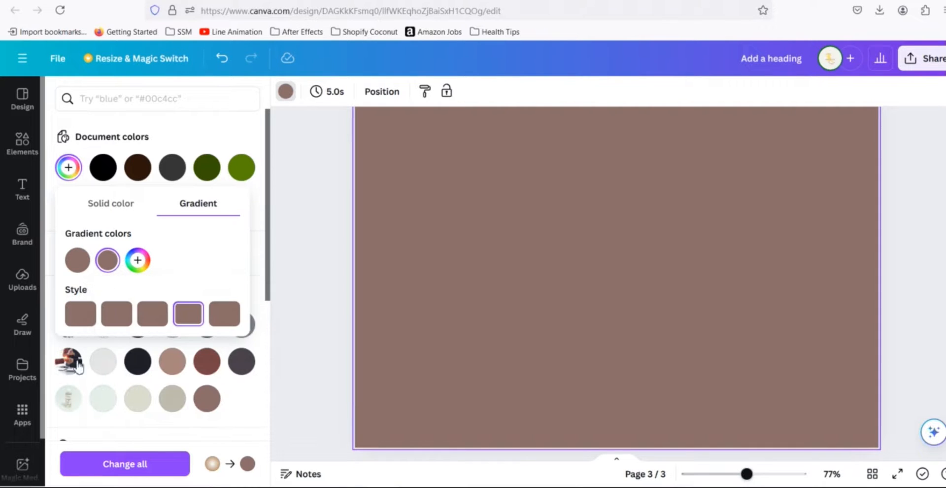
- Set the gradient's first color to white #FFFFFF
{"action": "left_click", "coordinate": [80, 263]}
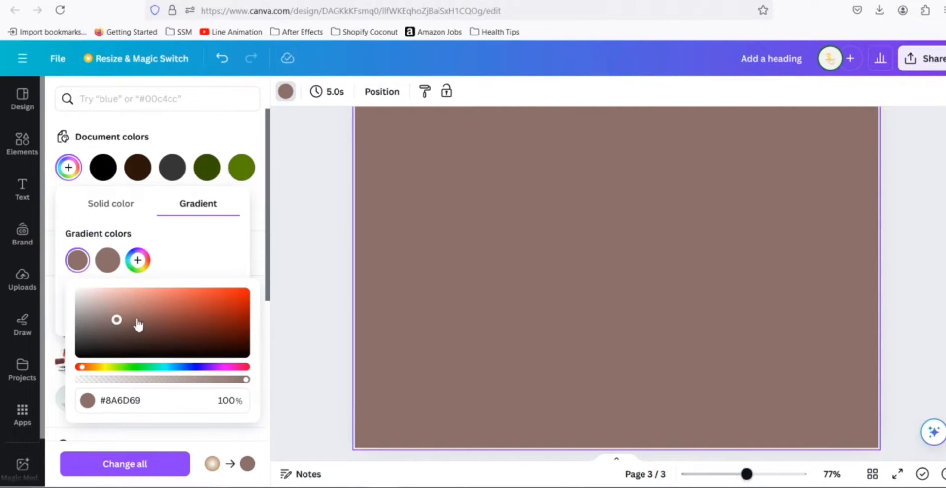
{"action": "left_click_drag", "start_coordinate": [136, 319], "coordinate": [42, 275]}
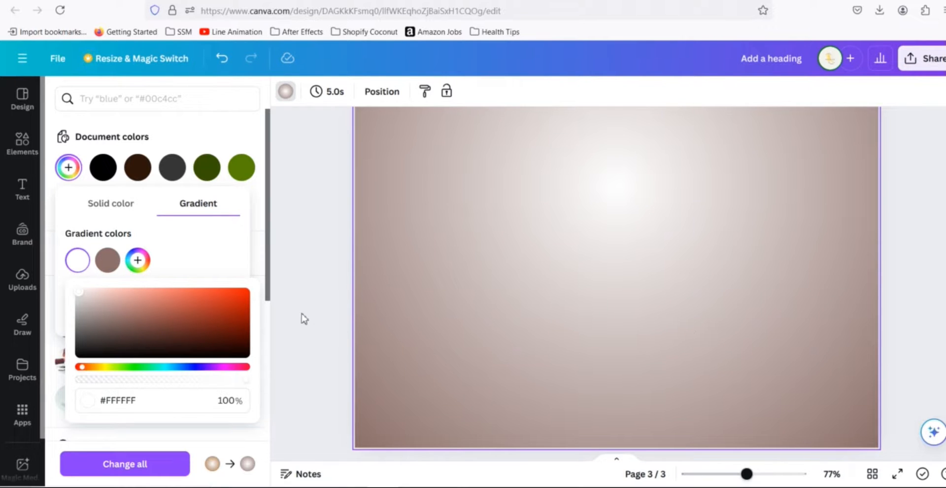
{"action": "left_click", "coordinate": [211, 251]}
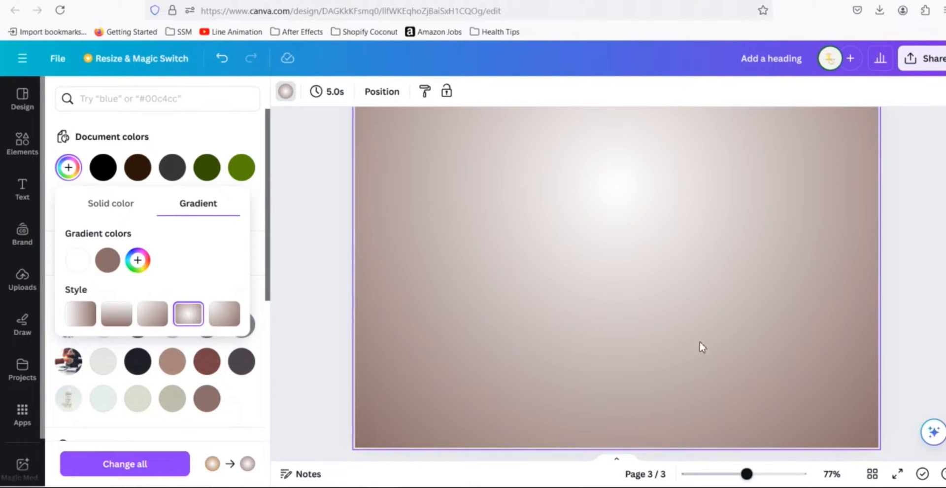
- Compare the new page's gradient background with the coconut oil design on page 2
{"action": "scroll", "coordinate": [894, 339], "scroll_direction": "up", "scroll_amount": 3}
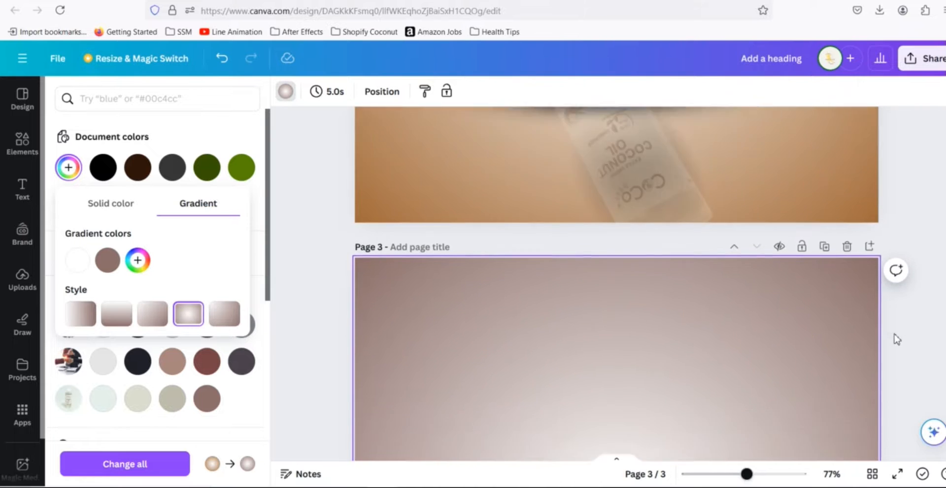
{"action": "scroll", "coordinate": [897, 340], "scroll_direction": "down", "scroll_amount": 5}
{"action": "mouse_move", "coordinate": [741, 477]}
{"action": "left_mouse_down"}
{"action": "mouse_move", "coordinate": [720, 479]}
{"action": "mouse_move", "coordinate": [732, 482]}
{"action": "left_mouse_up"}
{"action": "scroll", "coordinate": [802, 386], "scroll_direction": "up", "scroll_amount": 5}
{"action": "left_click", "coordinate": [639, 299]}
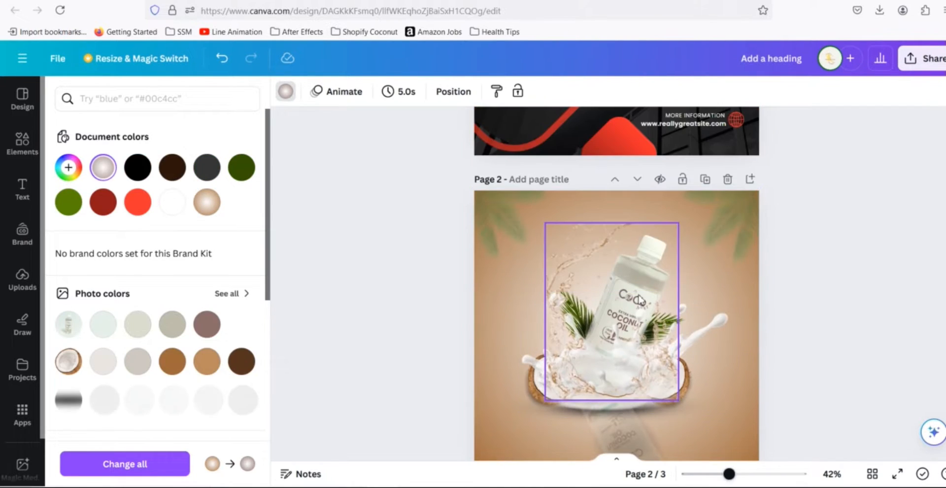
{"action": "left_click", "coordinate": [836, 340]}
{"action": "scroll", "coordinate": [836, 340], "scroll_direction": "down", "scroll_amount": 5}
{"action": "scroll", "coordinate": [815, 344], "scroll_direction": "up", "scroll_amount": 2}
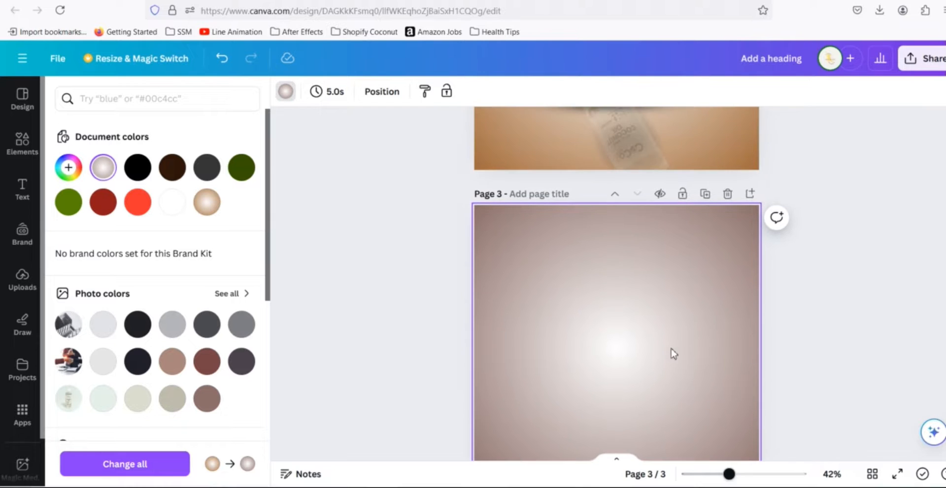
{"action": "scroll", "coordinate": [809, 352], "scroll_direction": "down", "scroll_amount": 3}
{"action": "scroll", "coordinate": [808, 353], "scroll_direction": "up", "scroll_amount": 1}
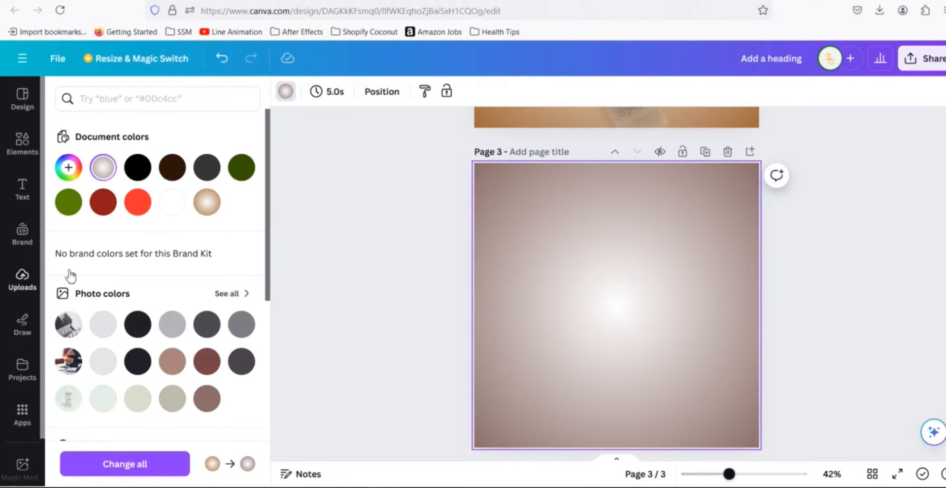
- Add the uploaded coconut oil bottle photo to page 3 and remove its background with BG Remover
{"action": "left_click", "coordinate": [22, 279]}
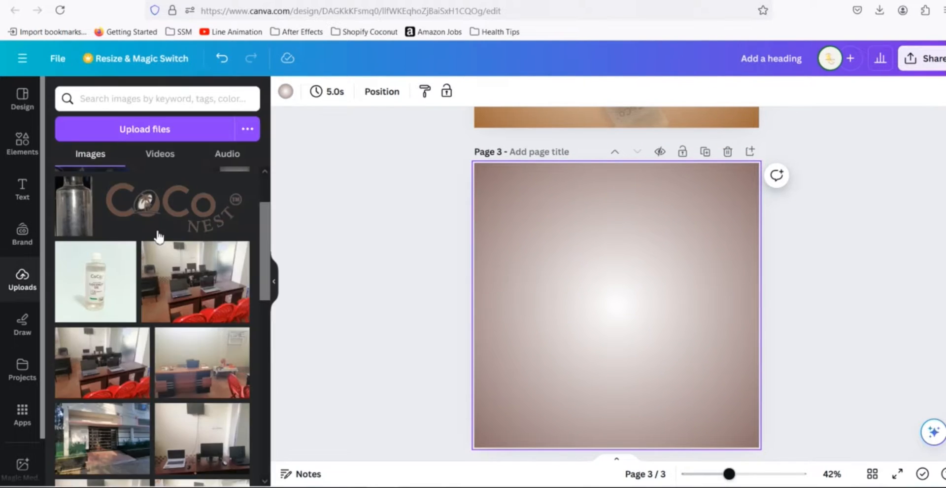
{"action": "left_click", "coordinate": [100, 294]}
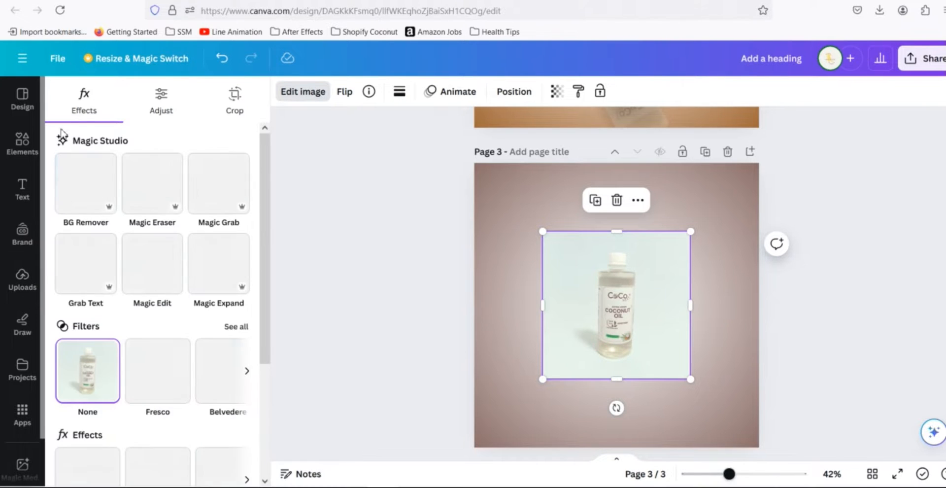
{"action": "left_click", "coordinate": [82, 197]}
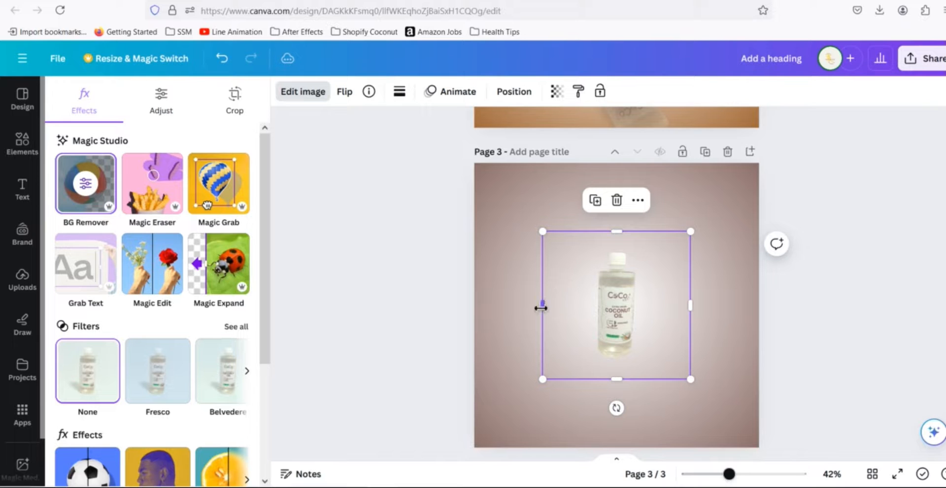
- Trim the bottle image's left, right and bottom edges closely around the bottle
{"action": "left_click_drag", "start_coordinate": [553, 307], "coordinate": [593, 307]}
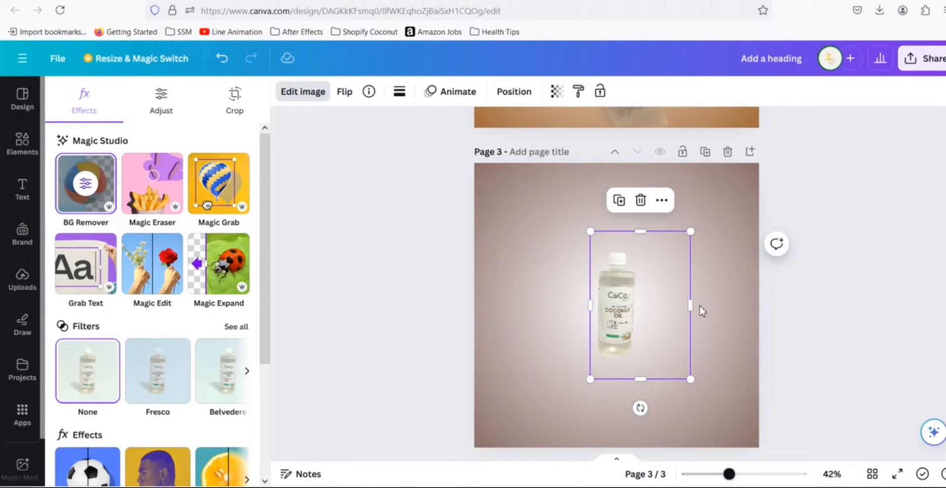
{"action": "left_click_drag", "start_coordinate": [690, 306], "coordinate": [645, 306]}
{"action": "left_click_drag", "start_coordinate": [620, 248], "coordinate": [619, 249]}
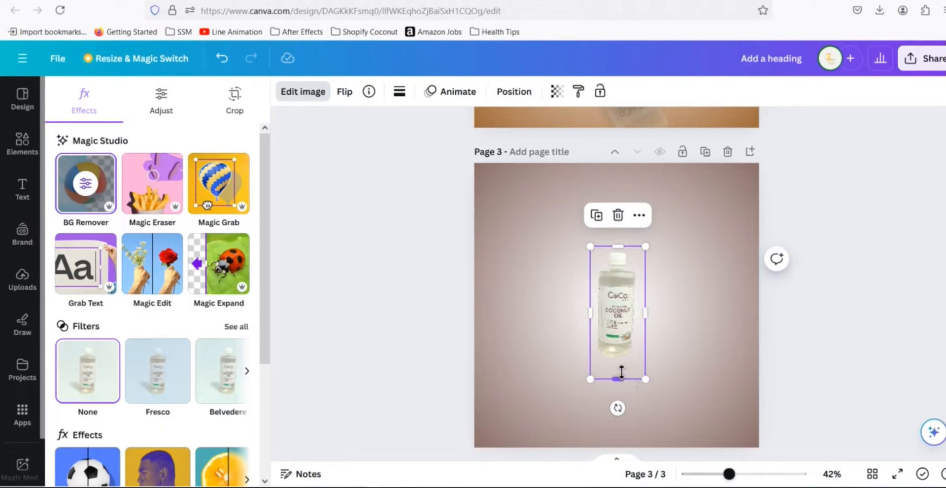
{"action": "left_click_drag", "start_coordinate": [621, 373], "coordinate": [619, 363]}
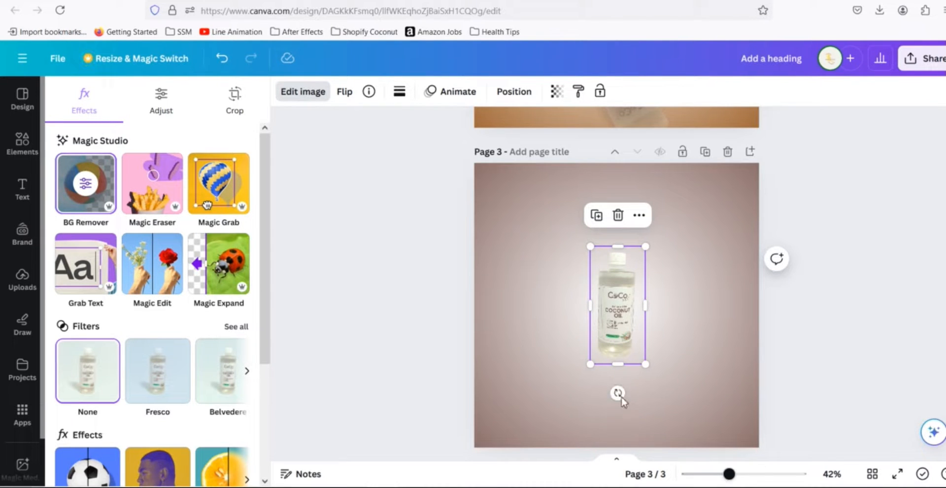
{"action": "left_click_drag", "start_coordinate": [606, 399], "coordinate": [590, 399]}
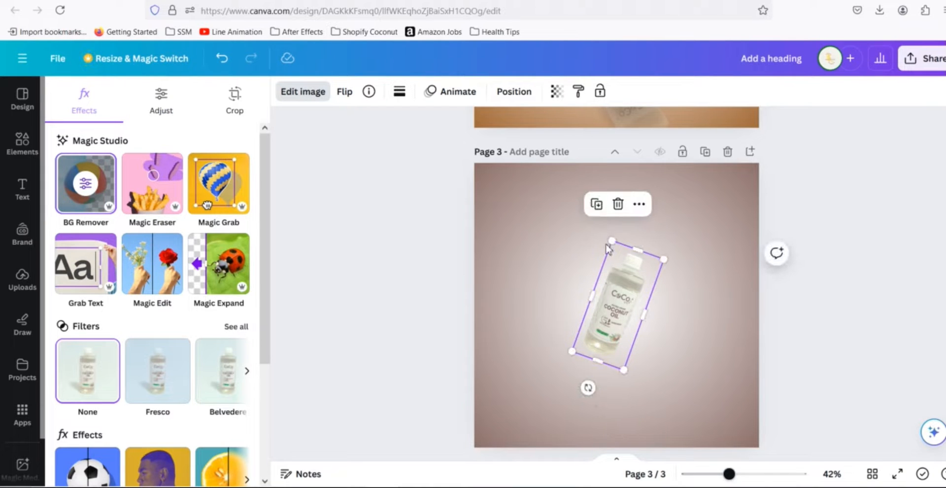
{"action": "left_click_drag", "start_coordinate": [611, 242], "coordinate": [611, 209]}
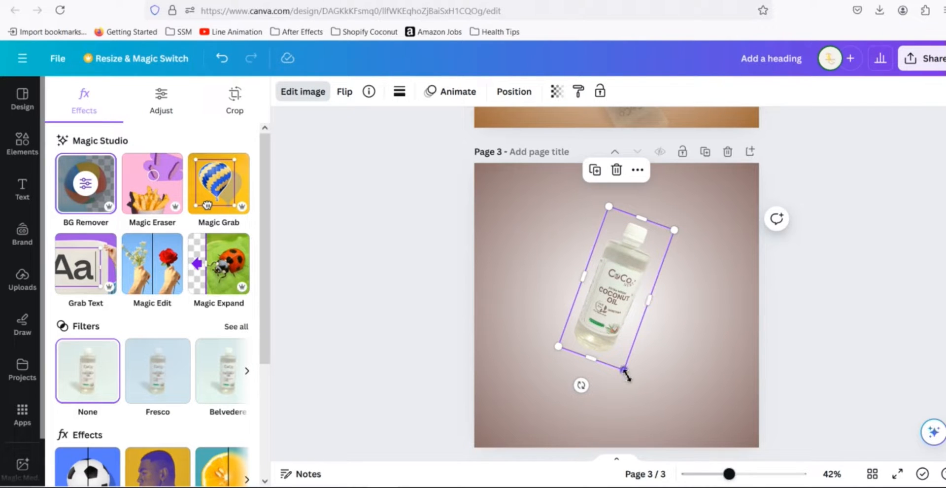
{"action": "left_click_drag", "start_coordinate": [624, 369], "coordinate": [630, 393]}
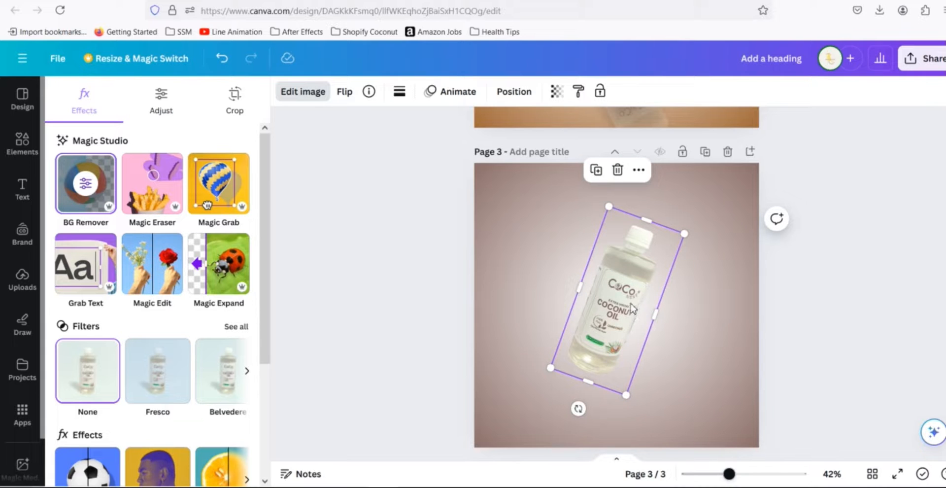
{"action": "key", "text": "ctrl+z"}
{"action": "key", "text": "ctrl+z"}
{"action": "key", "text": "ctrl+z"}
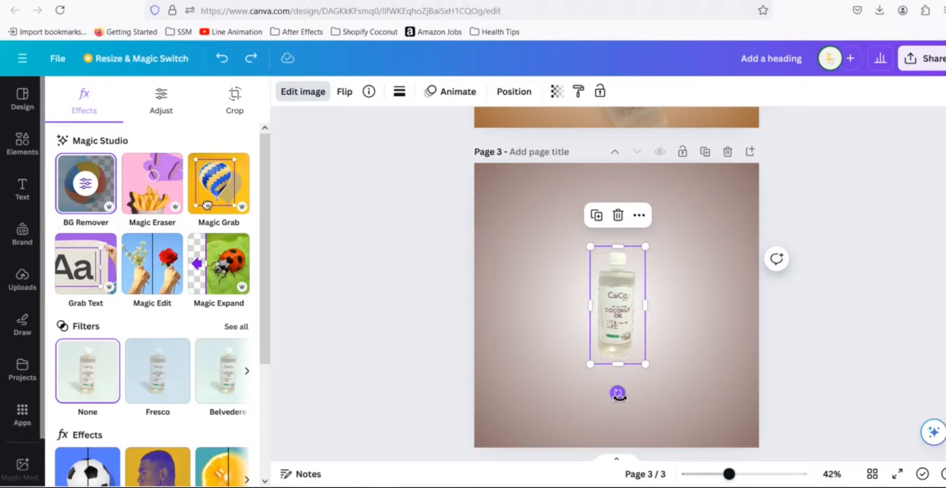
- Tilt the bottle diagonally, enlarge it and center it on the page 3 background
{"action": "left_click_drag", "start_coordinate": [618, 394], "coordinate": [565, 397]}
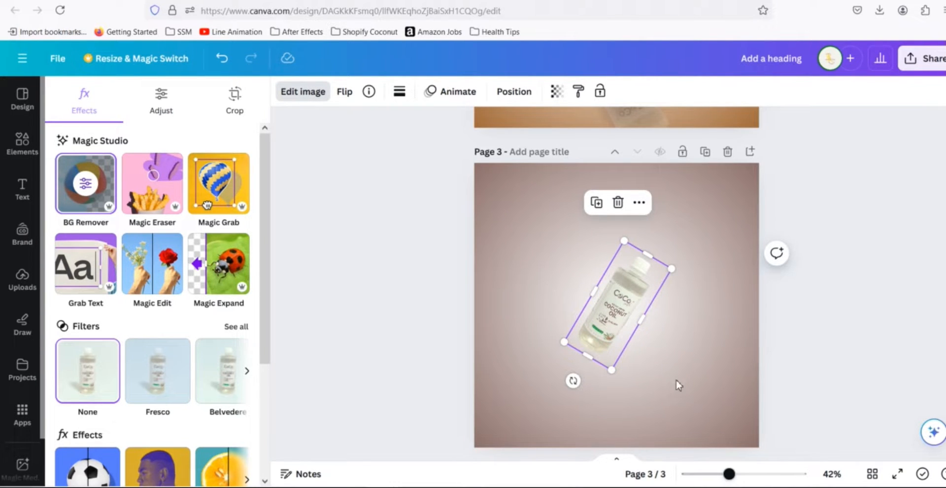
{"action": "left_click_drag", "start_coordinate": [612, 380], "coordinate": [615, 406]}
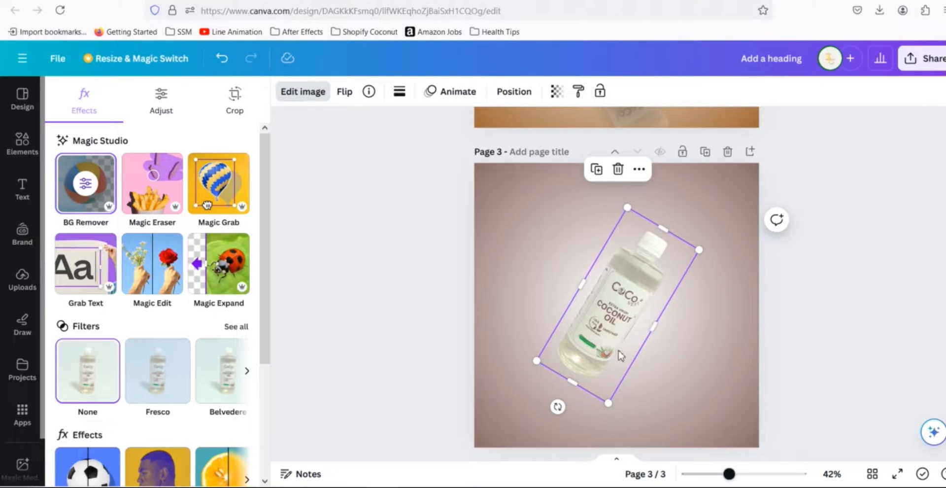
{"action": "left_click_drag", "start_coordinate": [618, 330], "coordinate": [621, 325]}
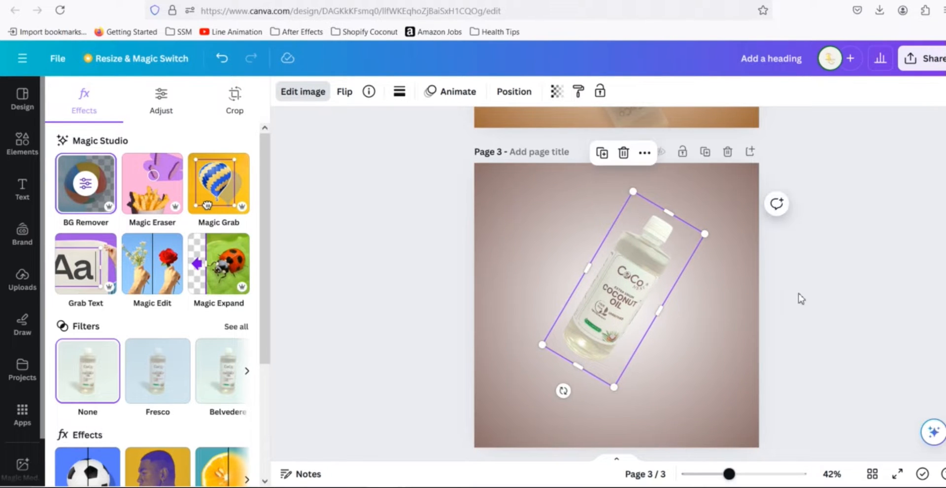
{"action": "left_click", "coordinate": [818, 284]}
{"action": "left_click", "coordinate": [802, 284]}
- Compare the tilted bottle on page 3 with the bottle layout on page 2
{"action": "scroll", "coordinate": [821, 274], "scroll_direction": "up", "scroll_amount": 4}
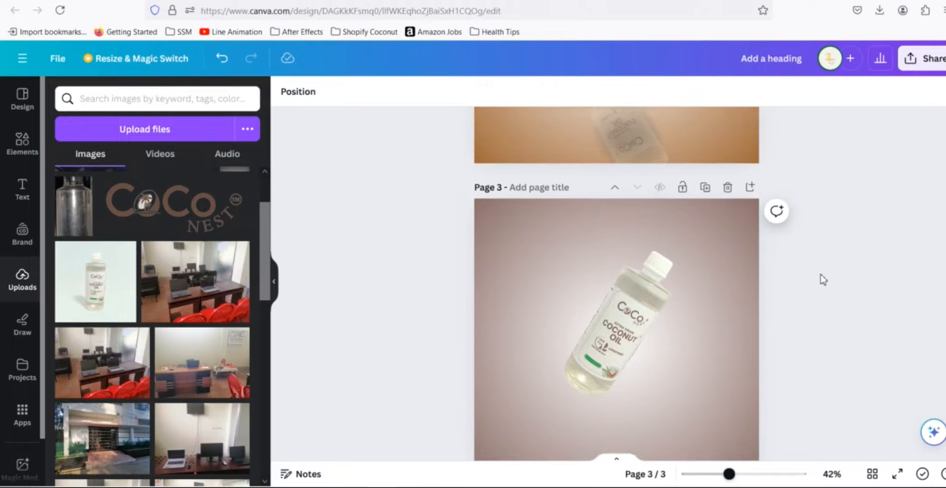
{"action": "scroll", "coordinate": [819, 278], "scroll_direction": "up", "scroll_amount": 1}
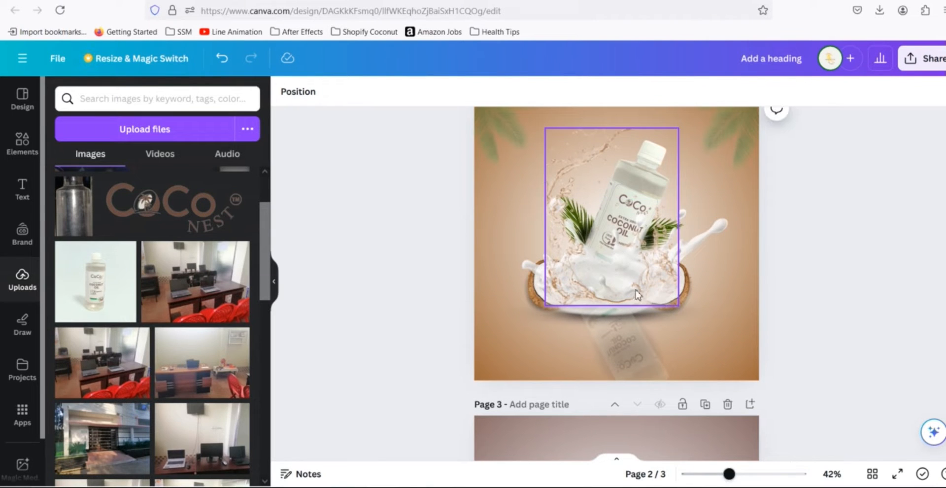
{"action": "scroll", "coordinate": [802, 300], "scroll_direction": "down", "scroll_amount": 7}
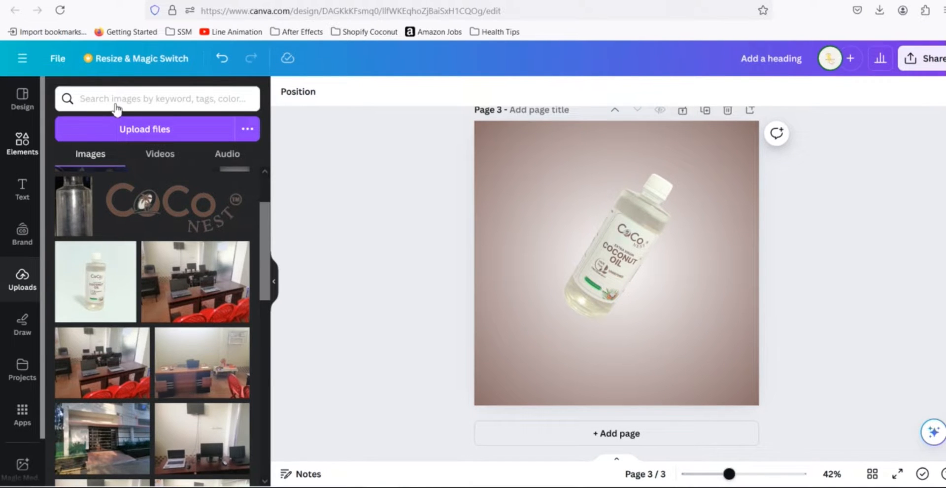
- Search the elements library for "water spalsh" graphics
{"action": "left_click_drag", "start_coordinate": [151, 98], "coordinate": [68, 98]}
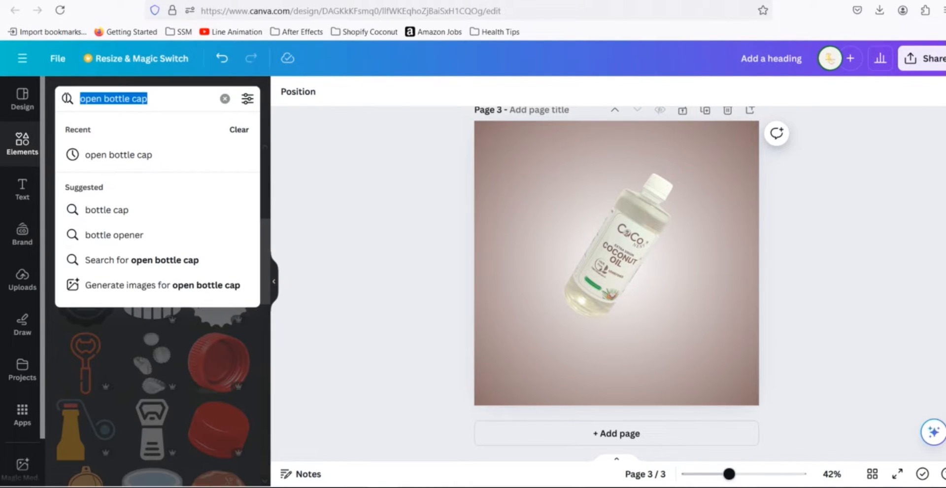
{"action": "type", "text": "water spa"}
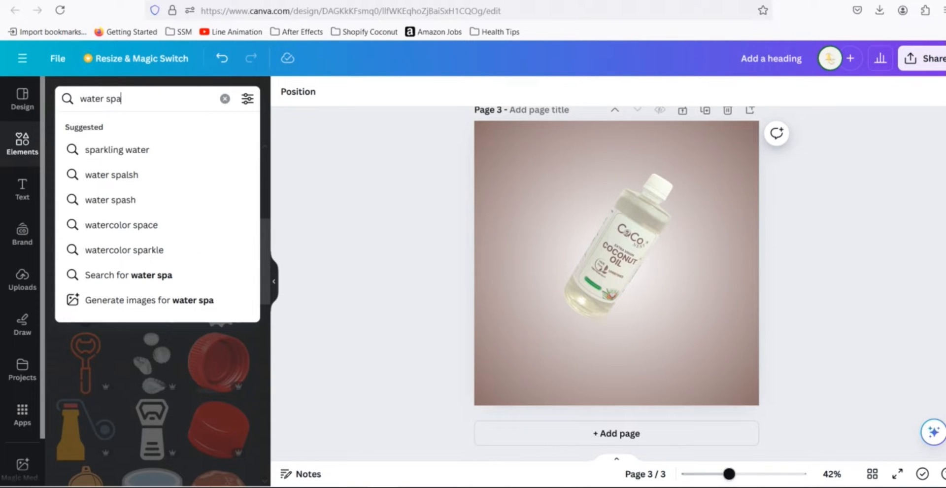
{"action": "left_click", "coordinate": [91, 177]}
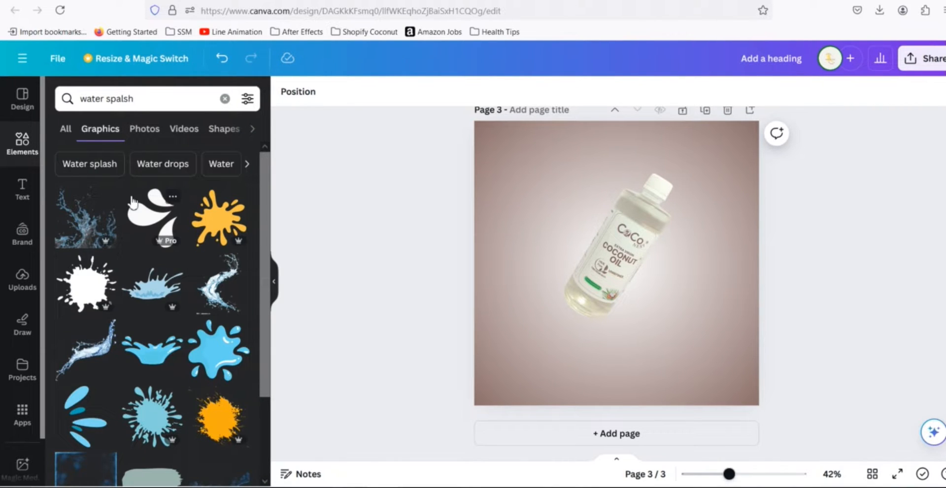
- Browse the water splash graphics results, comparing them with the splash on page 2
{"action": "scroll", "coordinate": [227, 266], "scroll_direction": "down", "scroll_amount": 4}
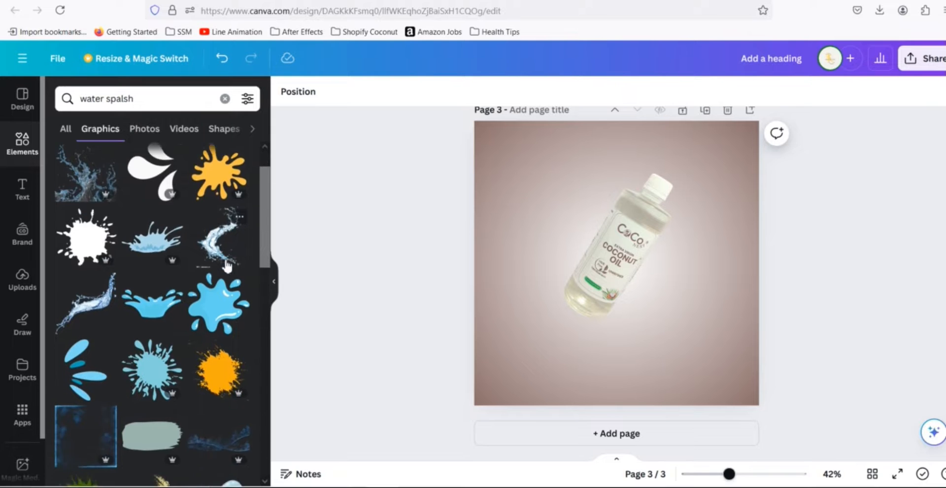
{"action": "scroll", "coordinate": [91, 252], "scroll_direction": "up", "scroll_amount": 2}
{"action": "scroll", "coordinate": [91, 252], "scroll_direction": "up", "scroll_amount": 2}
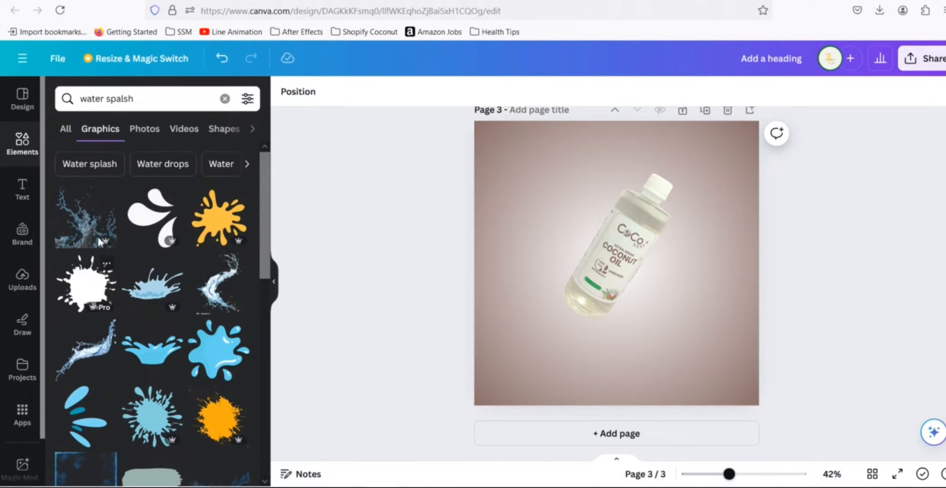
{"action": "scroll", "coordinate": [142, 275], "scroll_direction": "down", "scroll_amount": 5}
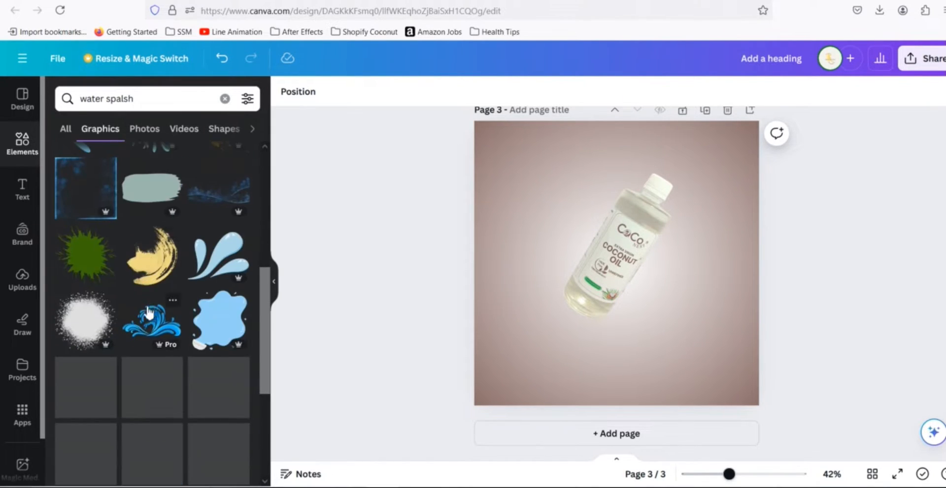
{"action": "scroll", "coordinate": [149, 283], "scroll_direction": "down", "scroll_amount": 3}
{"action": "scroll", "coordinate": [180, 332], "scroll_direction": "down", "scroll_amount": 3}
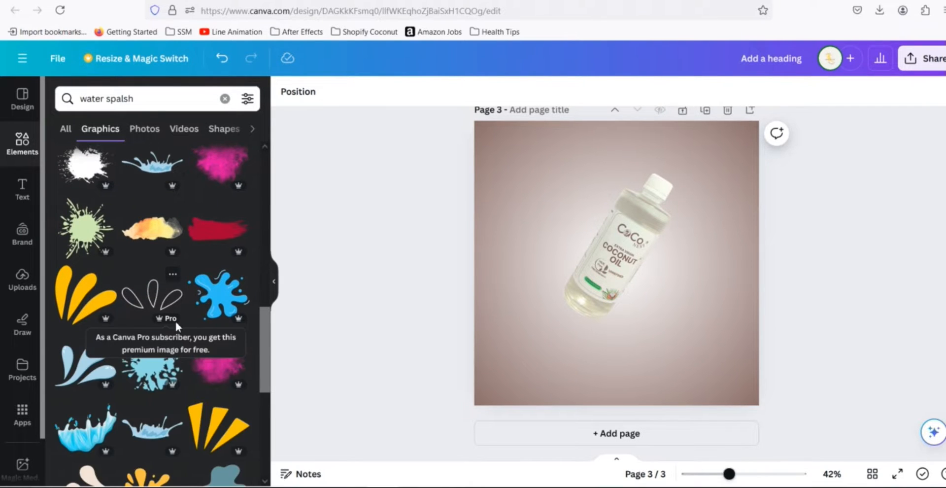
{"action": "scroll", "coordinate": [175, 319], "scroll_direction": "down", "scroll_amount": 5}
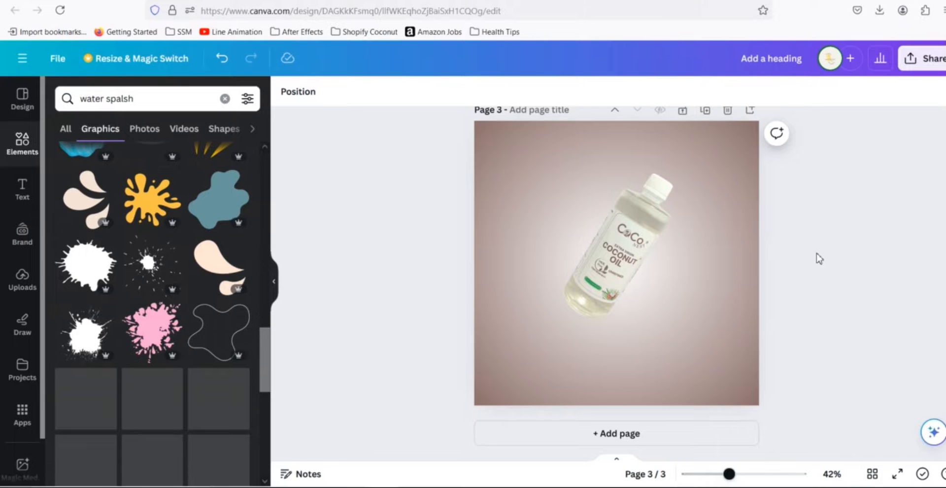
{"action": "scroll", "coordinate": [807, 256], "scroll_direction": "up", "scroll_amount": 5}
{"action": "scroll", "coordinate": [154, 330], "scroll_direction": "down", "scroll_amount": 8}
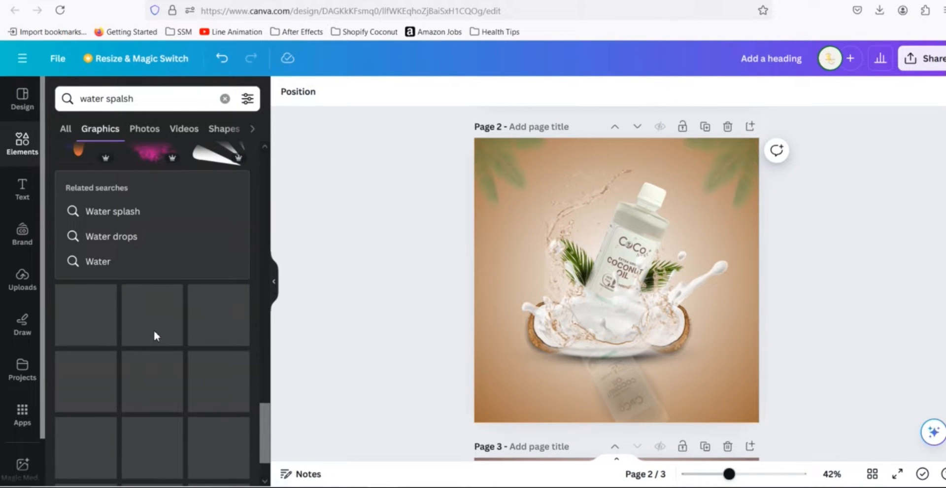
{"action": "scroll", "coordinate": [155, 333], "scroll_direction": "down", "scroll_amount": 5}
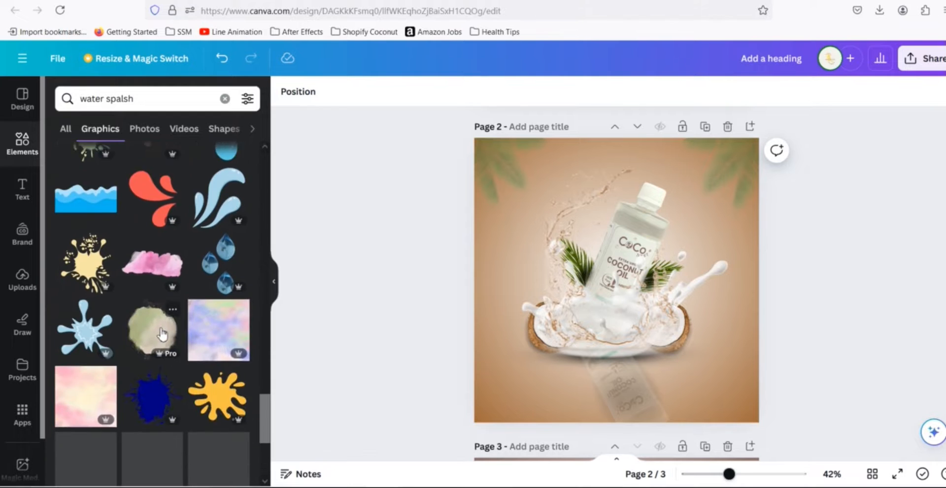
{"action": "scroll", "coordinate": [158, 325], "scroll_direction": "down", "scroll_amount": 4}
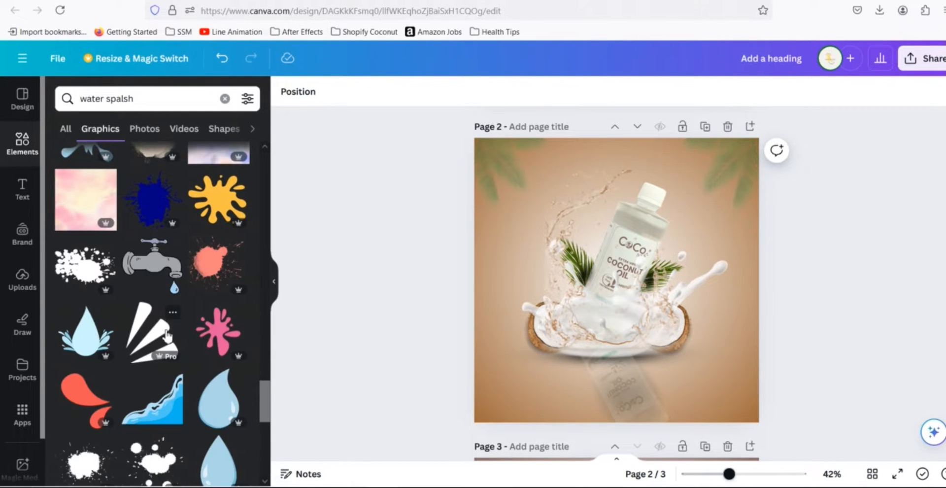
{"action": "scroll", "coordinate": [169, 332], "scroll_direction": "down", "scroll_amount": 5}
{"action": "scroll", "coordinate": [168, 335], "scroll_direction": "down", "scroll_amount": 3}
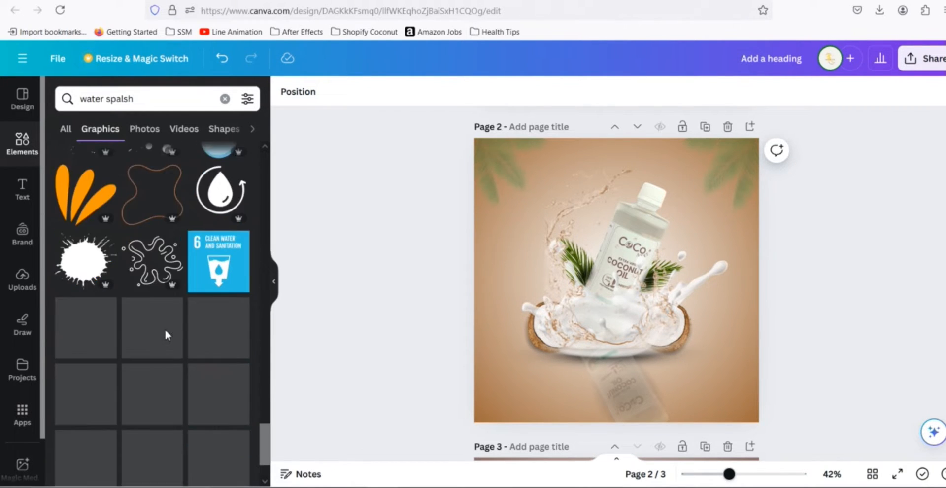
{"action": "scroll", "coordinate": [168, 335], "scroll_direction": "down", "scroll_amount": 5}
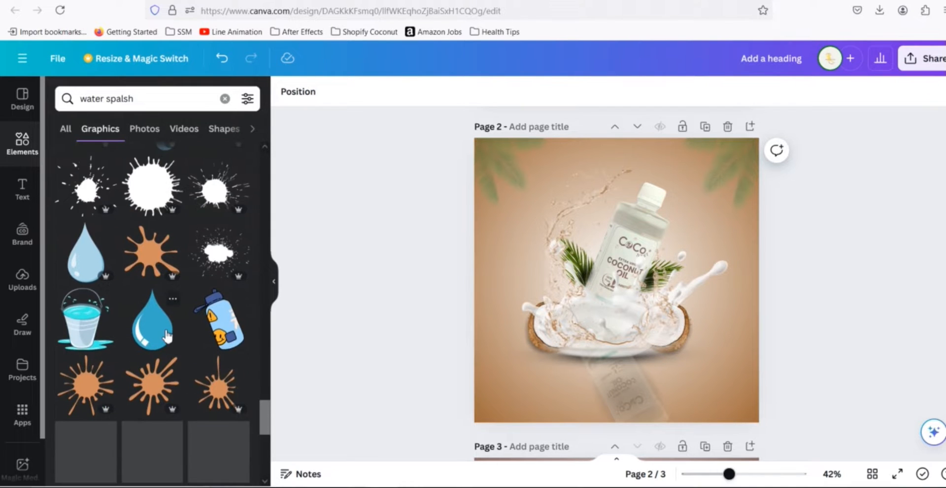
{"action": "scroll", "coordinate": [167, 334], "scroll_direction": "down", "scroll_amount": 5}
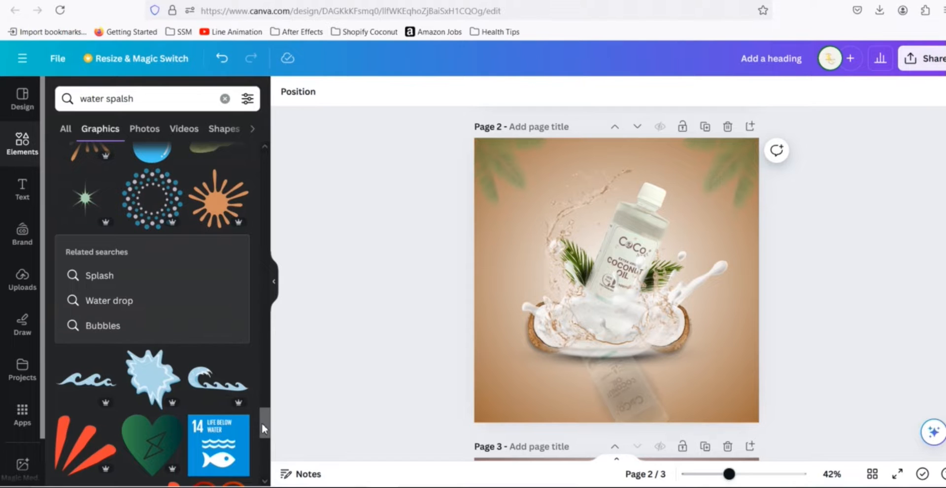
{"action": "left_click_drag", "start_coordinate": [261, 423], "coordinate": [265, 166]}
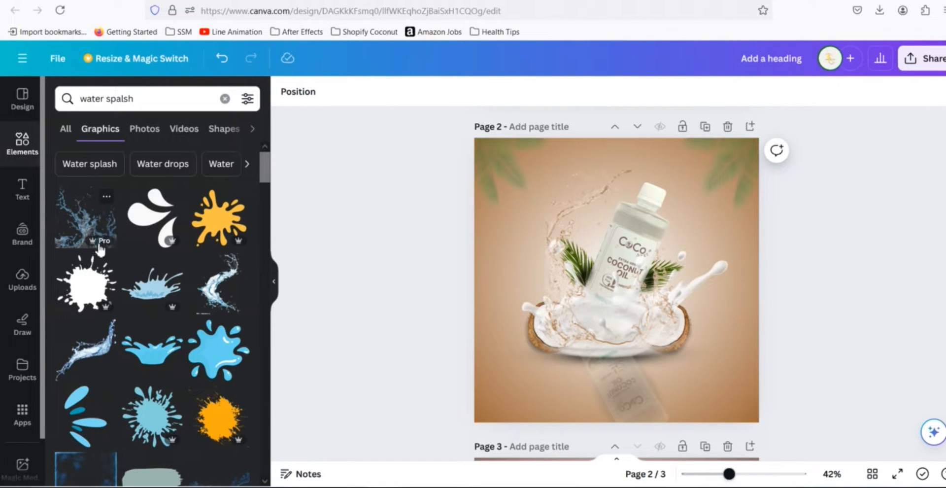
{"action": "scroll", "coordinate": [162, 335], "scroll_direction": "down", "scroll_amount": 5}
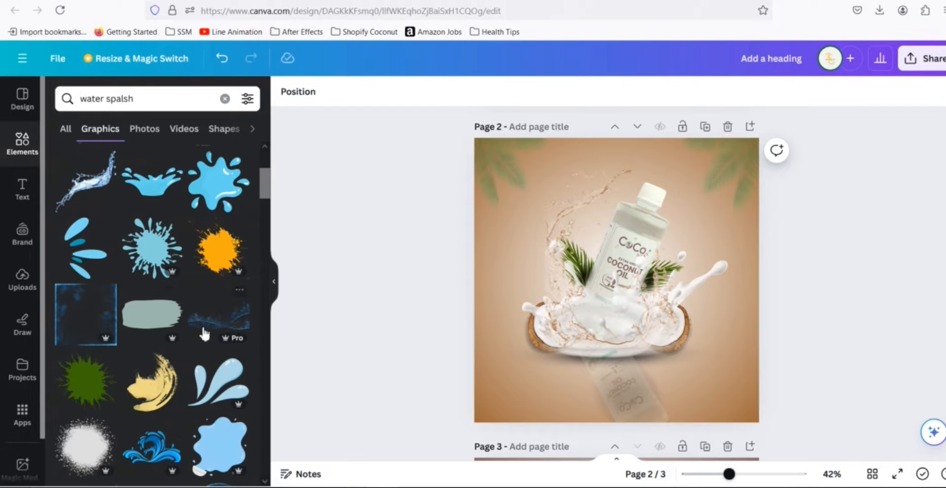
{"action": "scroll", "coordinate": [148, 348], "scroll_direction": "down", "scroll_amount": 5}
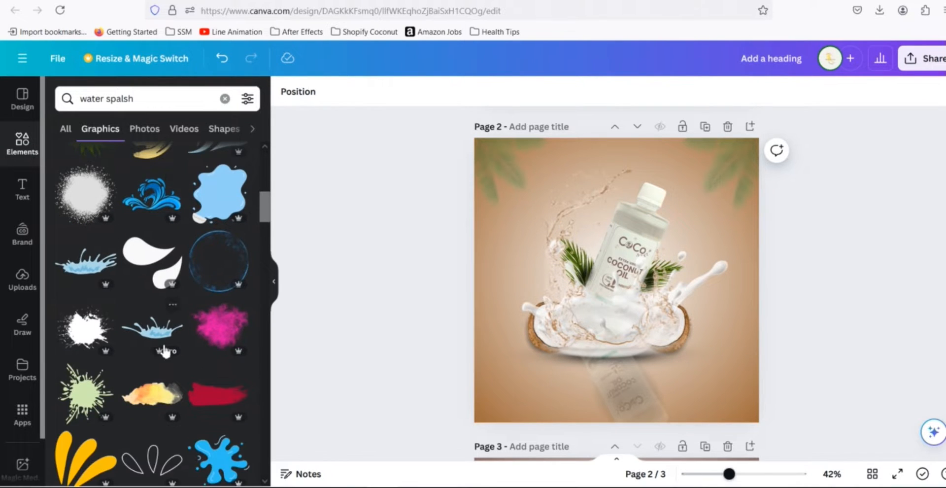
{"action": "scroll", "coordinate": [164, 339], "scroll_direction": "down", "scroll_amount": 3}
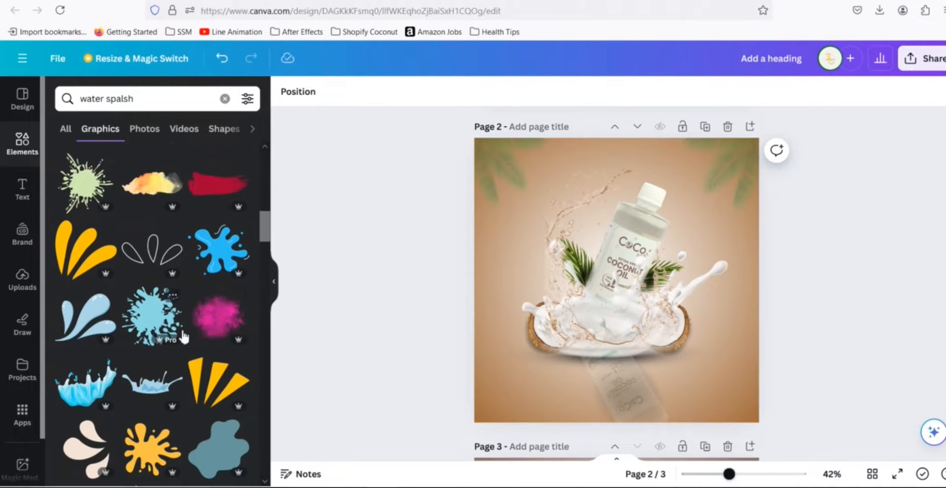
{"action": "scroll", "coordinate": [203, 353], "scroll_direction": "down", "scroll_amount": 5}
{"action": "scroll", "coordinate": [200, 361], "scroll_direction": "down", "scroll_amount": 1}
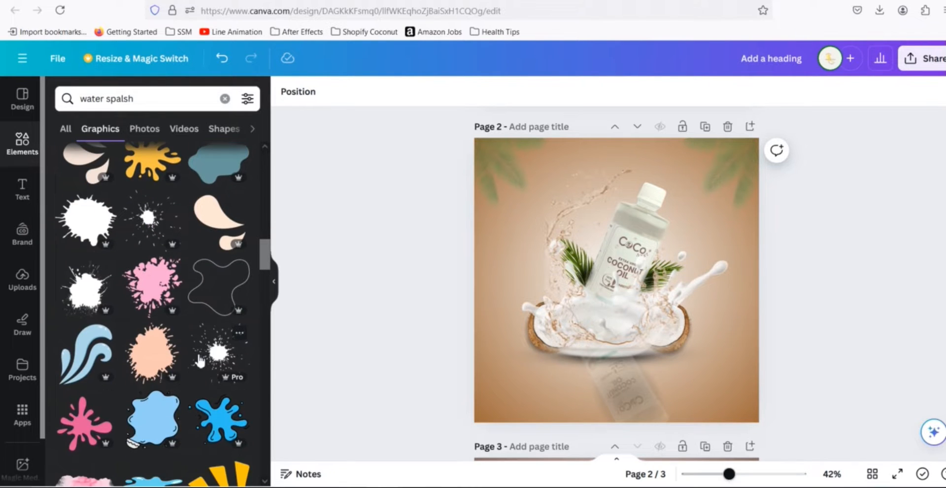
{"action": "scroll", "coordinate": [196, 355], "scroll_direction": "down", "scroll_amount": 4}
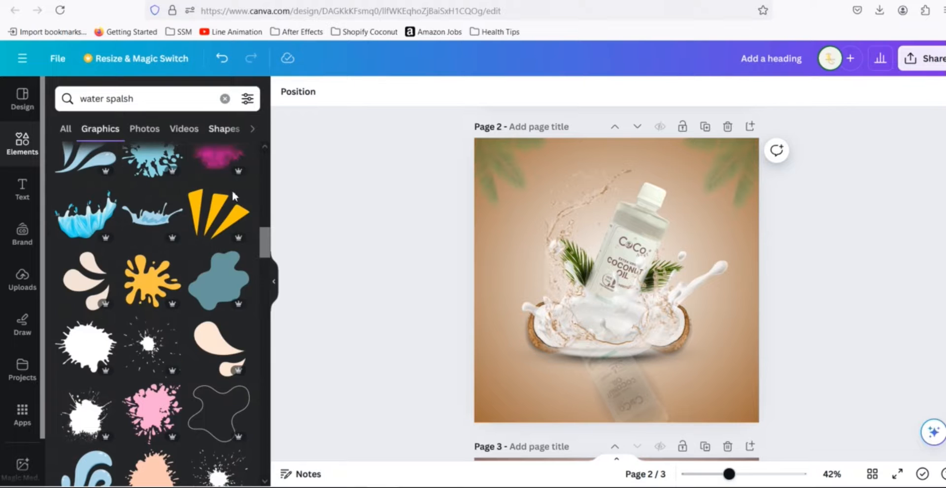
{"action": "scroll", "coordinate": [197, 318], "scroll_direction": "down", "scroll_amount": 10}
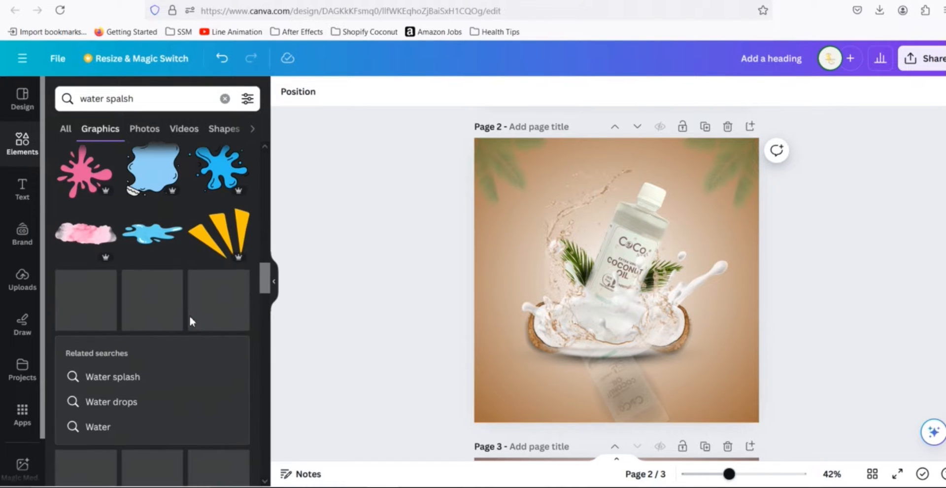
{"action": "scroll", "coordinate": [192, 323], "scroll_direction": "down", "scroll_amount": 4}
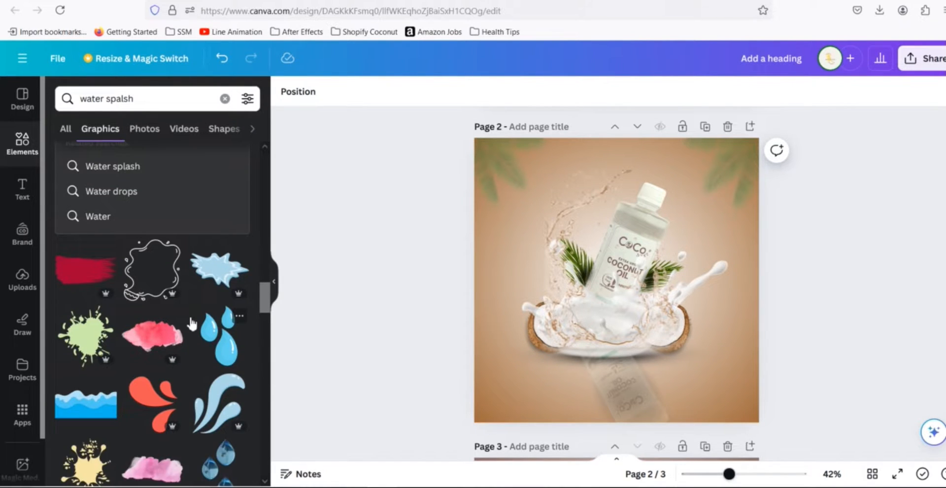
{"action": "scroll", "coordinate": [189, 317], "scroll_direction": "up", "scroll_amount": 15}
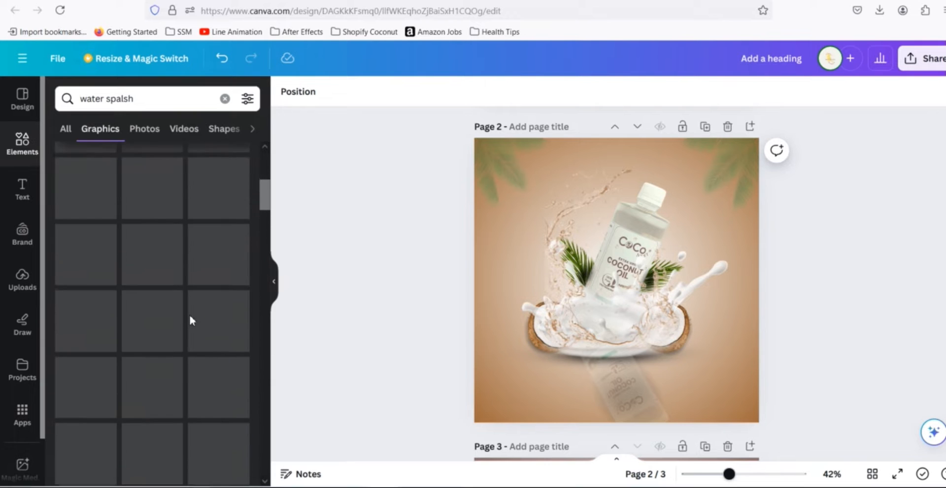
- Search graphics for "water splash" again and place a swirling water splash graphic over the bottle on page 3
{"action": "left_click", "coordinate": [225, 99]}
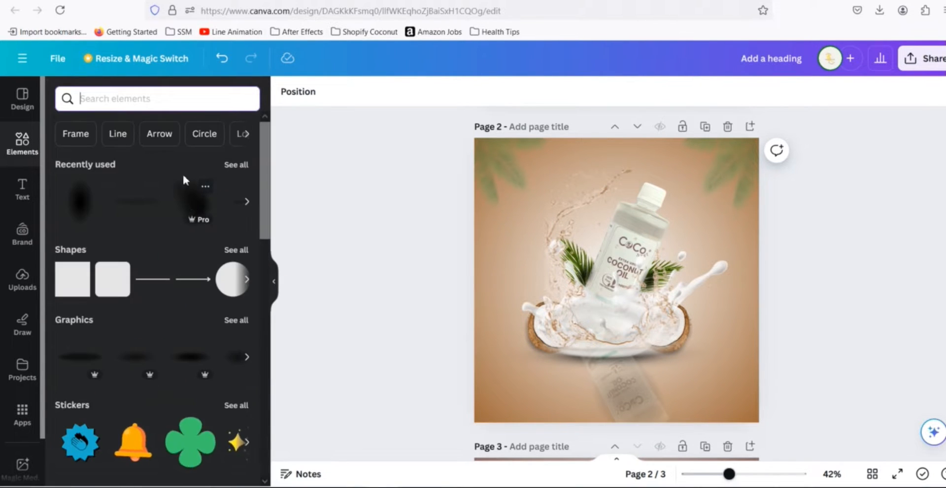
{"action": "scroll", "coordinate": [218, 251], "scroll_direction": "down", "scroll_amount": 3}
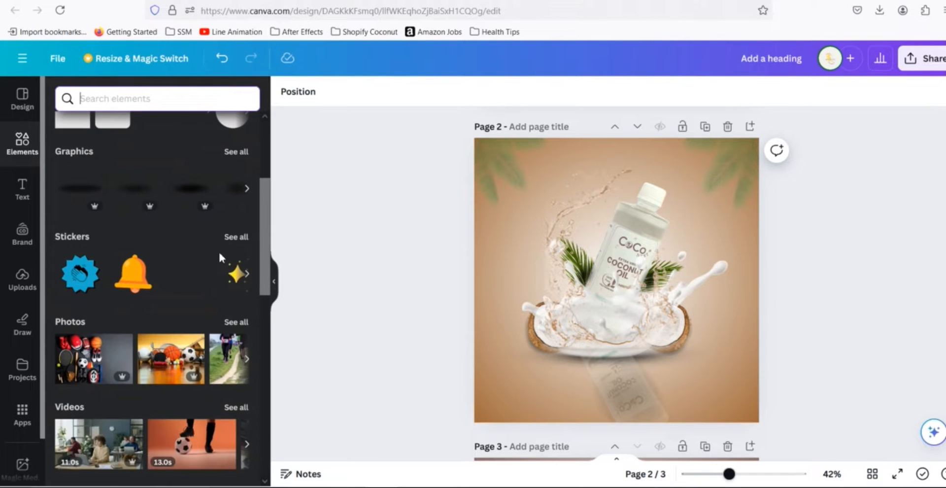
{"action": "scroll", "coordinate": [221, 257], "scroll_direction": "up", "scroll_amount": 3}
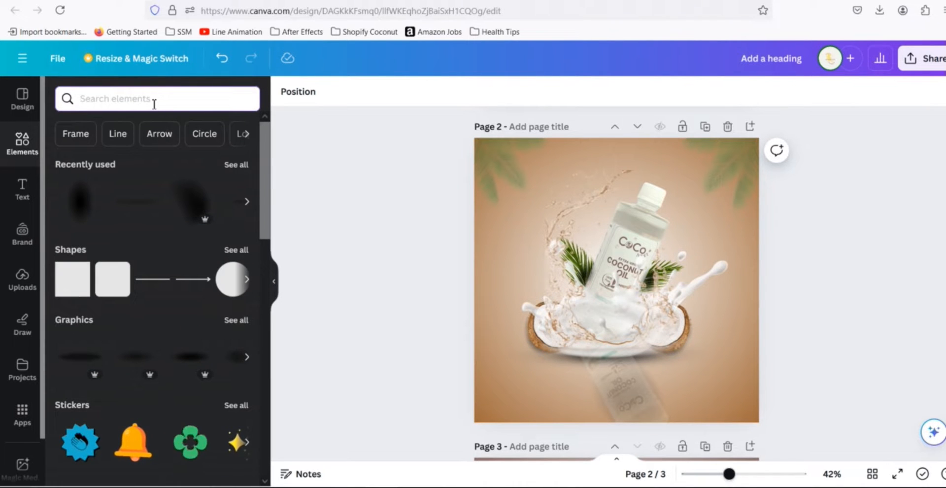
{"action": "type", "text": "wat"}
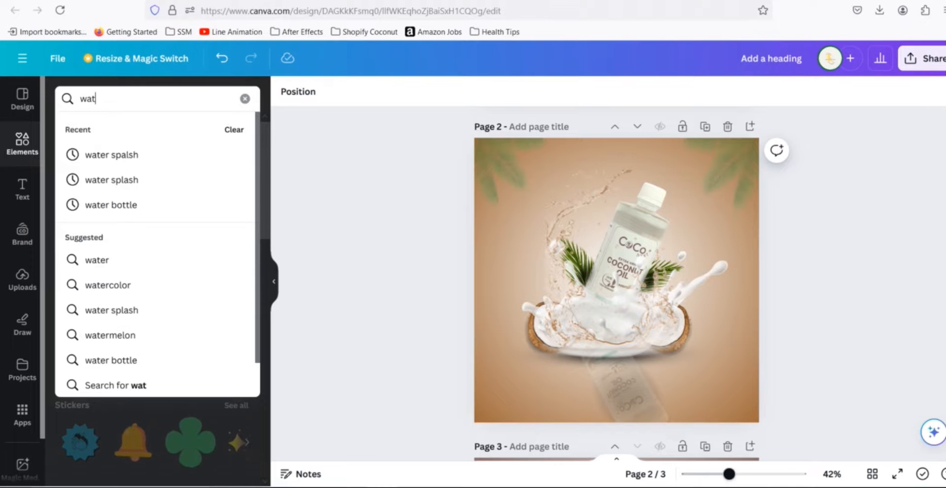
{"action": "left_click", "coordinate": [120, 184]}
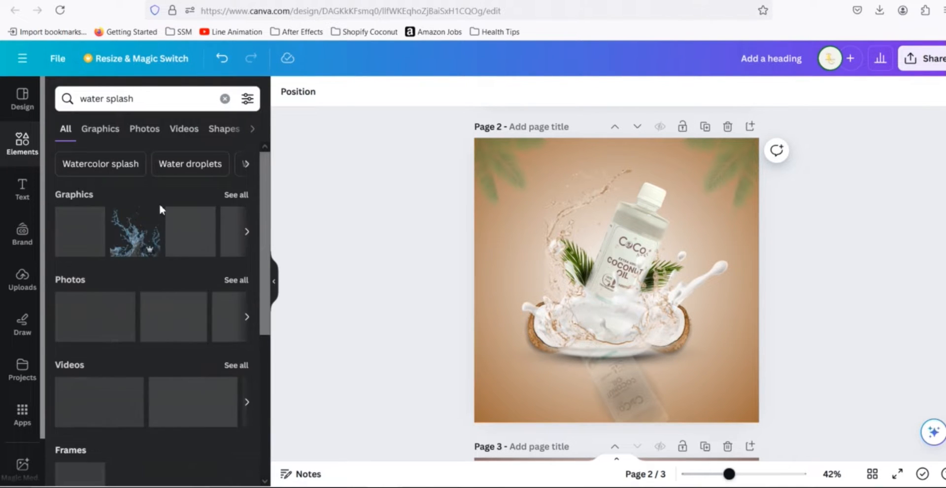
{"action": "left_click", "coordinate": [238, 196]}
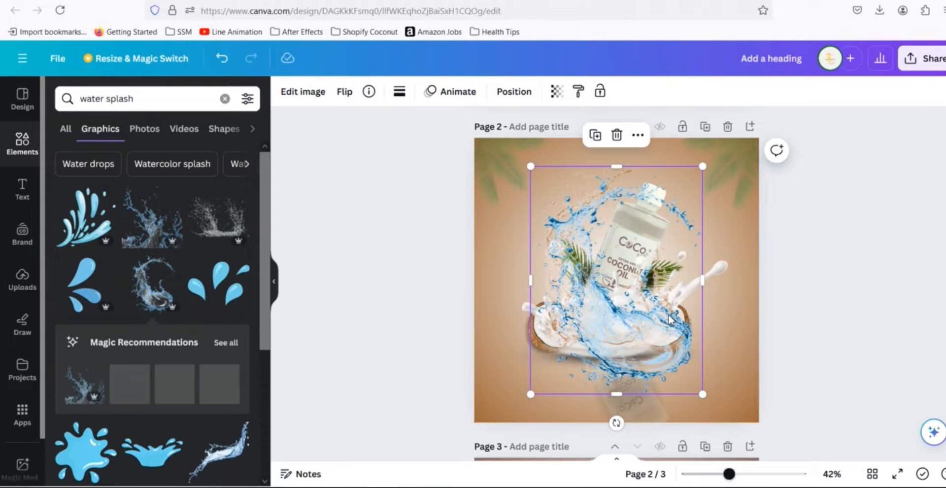
{"action": "key", "text": "Delete"}
{"action": "scroll", "coordinate": [829, 336], "scroll_direction": "down", "scroll_amount": 5}
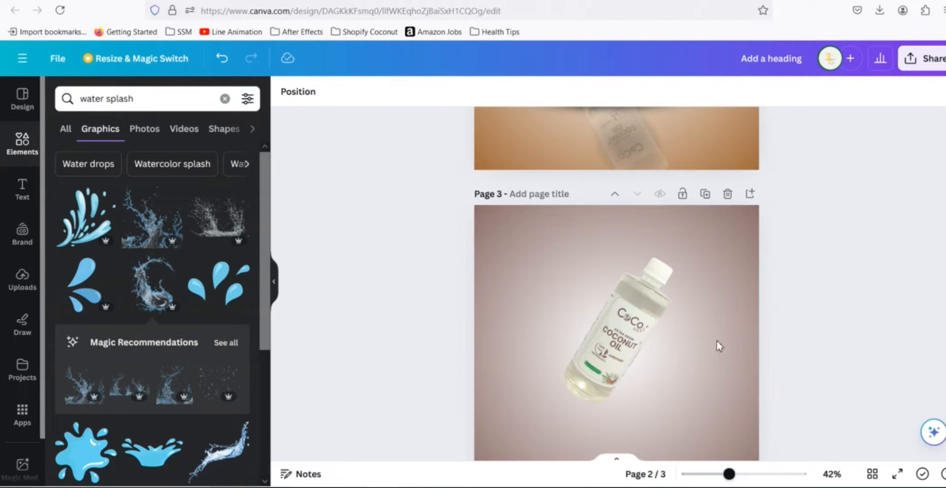
{"action": "left_click", "coordinate": [673, 339]}
{"action": "key", "text": "ctrl+v"}
- Open the page 3 background's gradient colors and browse the available color options
{"action": "scroll", "coordinate": [739, 228], "scroll_direction": "up", "scroll_amount": 2}
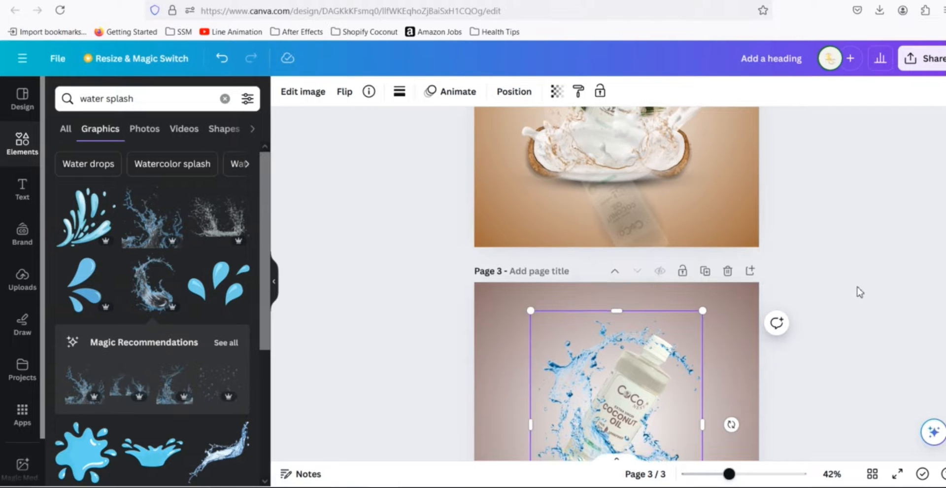
{"action": "scroll", "coordinate": [855, 289], "scroll_direction": "down", "scroll_amount": 2}
{"action": "left_click", "coordinate": [740, 255]}
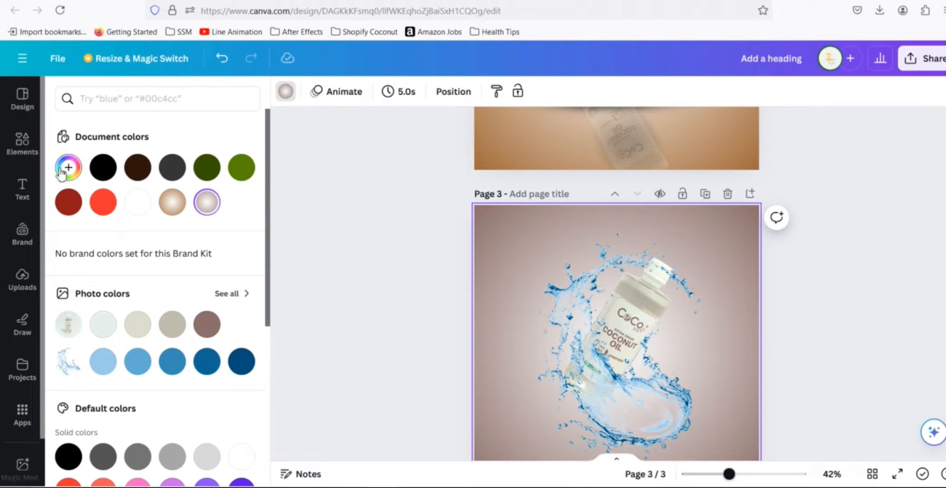
{"action": "left_click", "coordinate": [68, 170]}
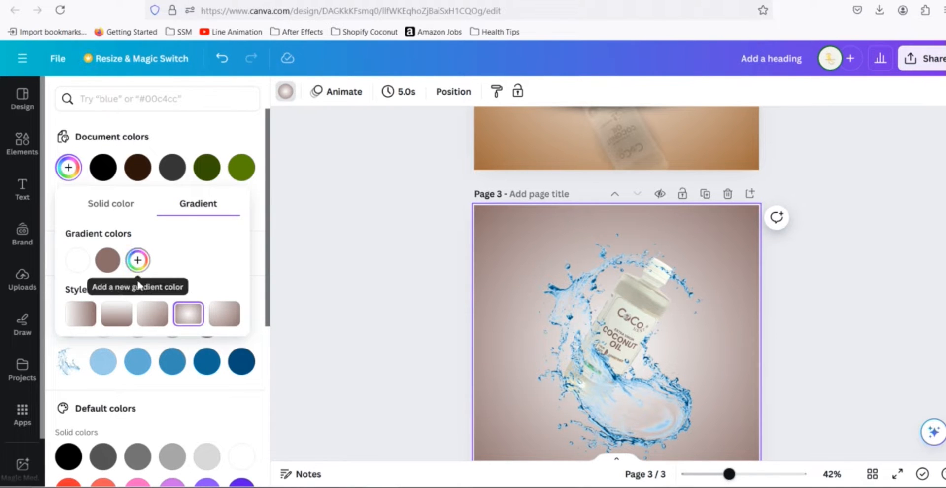
{"action": "left_click", "coordinate": [110, 264]}
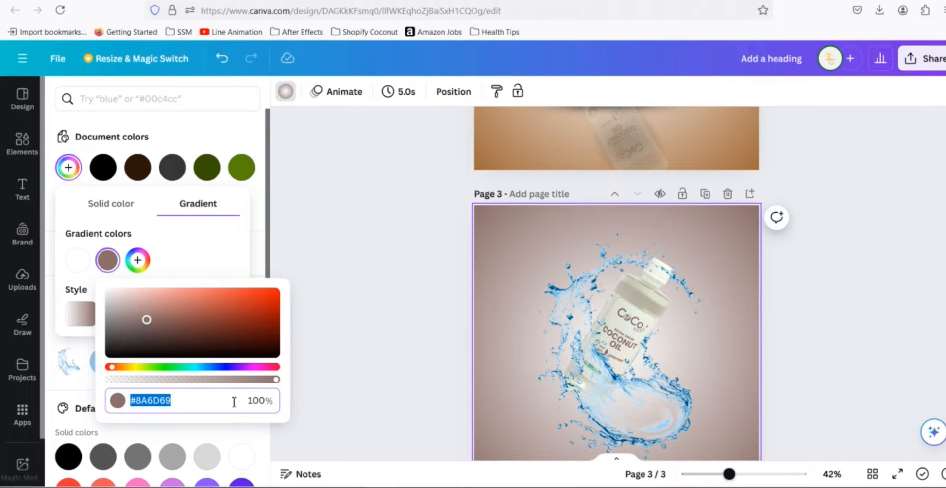
{"action": "scroll", "coordinate": [192, 446], "scroll_direction": "down", "scroll_amount": 3}
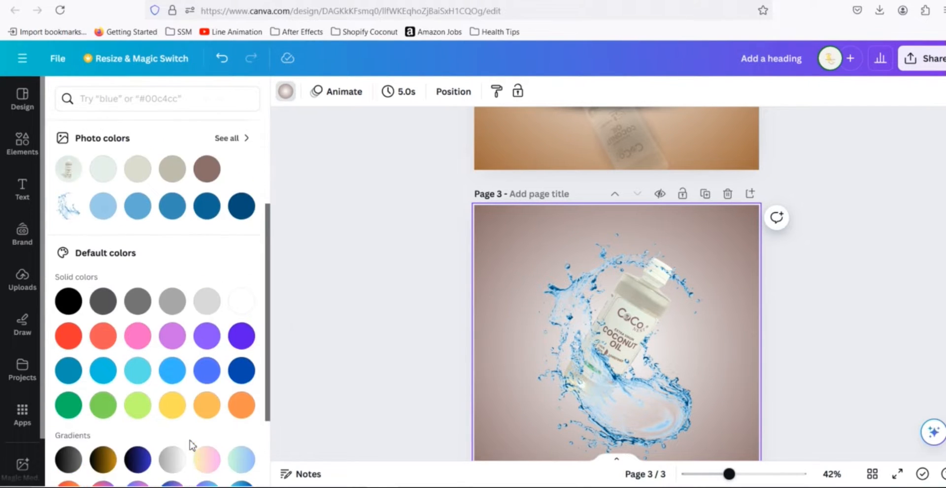
{"action": "scroll", "coordinate": [192, 445], "scroll_direction": "up", "scroll_amount": 3}
{"action": "scroll", "coordinate": [204, 364], "scroll_direction": "down", "scroll_amount": 5}
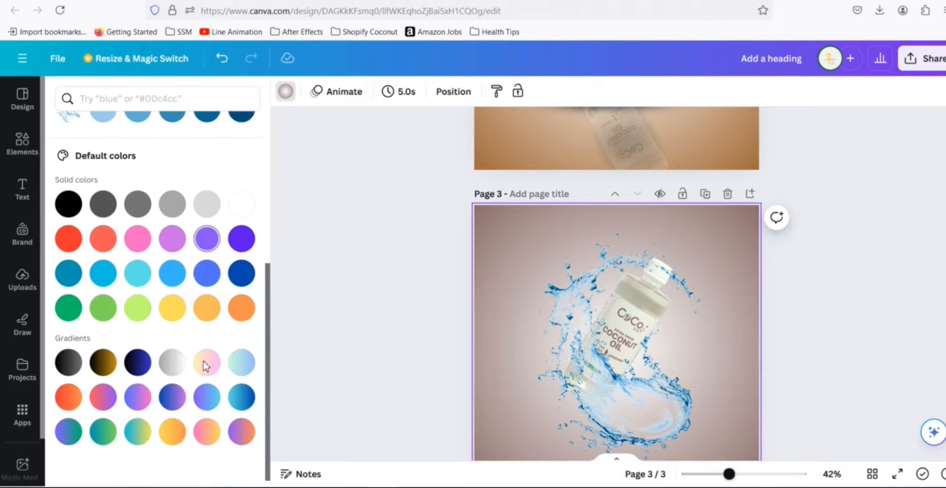
{"action": "scroll", "coordinate": [204, 365], "scroll_direction": "up", "scroll_amount": 5}
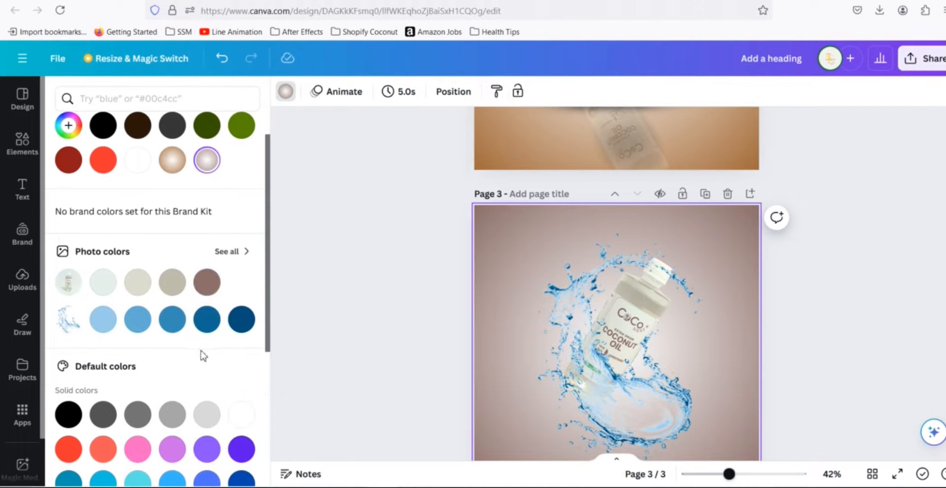
{"action": "scroll", "coordinate": [201, 355], "scroll_direction": "up", "scroll_amount": 1}
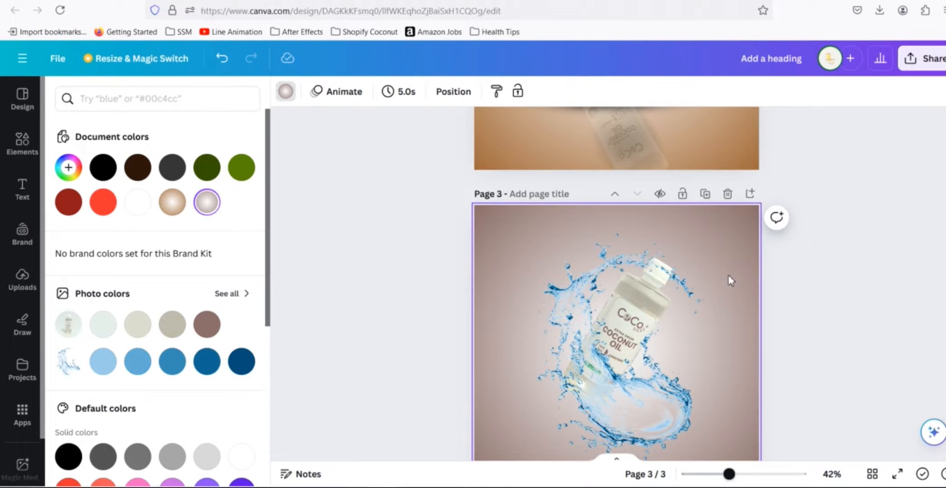
- Rotate, resize and reposition the swirling water splash around the bottle on page 3, comparing it with page 2
{"action": "scroll", "coordinate": [825, 270], "scroll_direction": "down", "scroll_amount": 2}
{"action": "scroll", "coordinate": [825, 270], "scroll_direction": "up", "scroll_amount": 3}
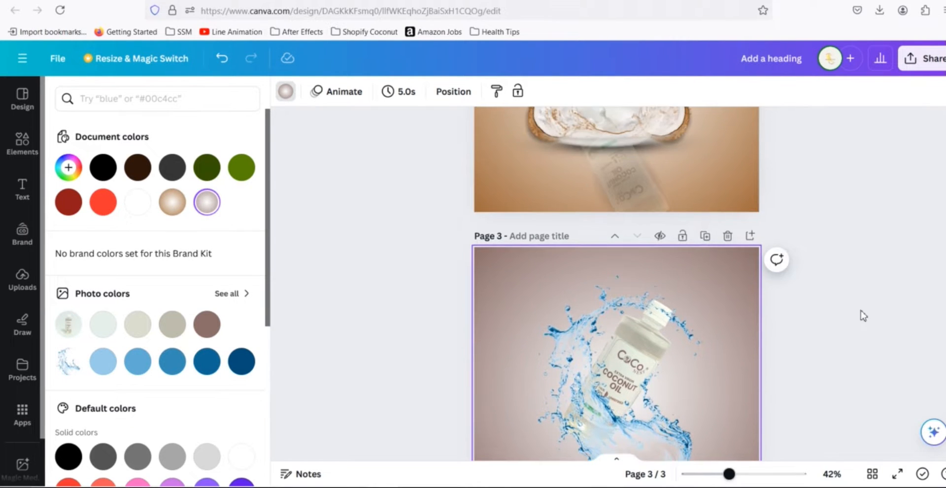
{"action": "scroll", "coordinate": [861, 311], "scroll_direction": "down", "scroll_amount": 3}
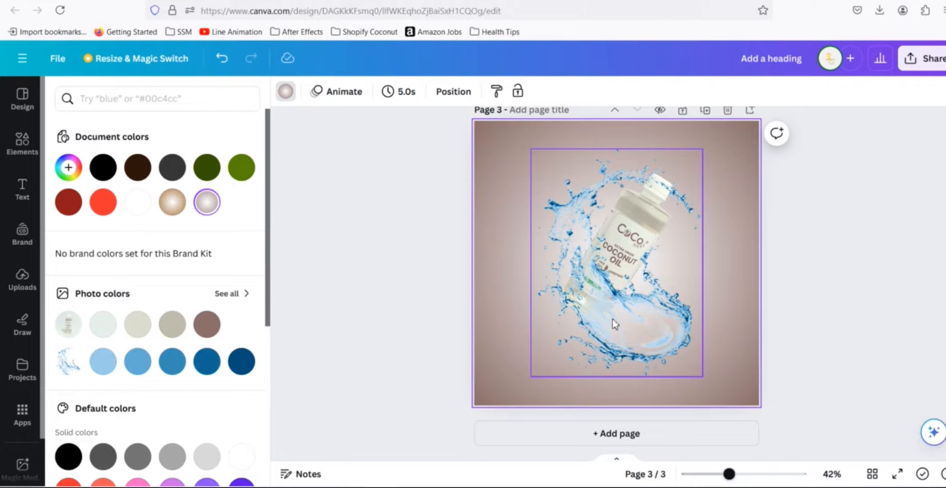
{"action": "left_click_drag", "start_coordinate": [614, 320], "coordinate": [582, 306]}
{"action": "left_click_drag", "start_coordinate": [506, 369], "coordinate": [548, 339]}
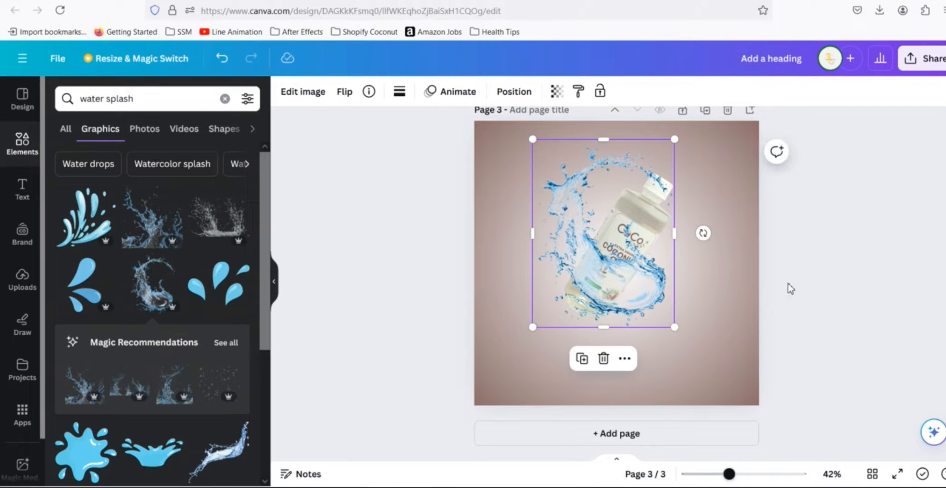
{"action": "scroll", "coordinate": [788, 286], "scroll_direction": "up", "scroll_amount": 5}
{"action": "scroll", "coordinate": [776, 256], "scroll_direction": "down", "scroll_amount": 1}
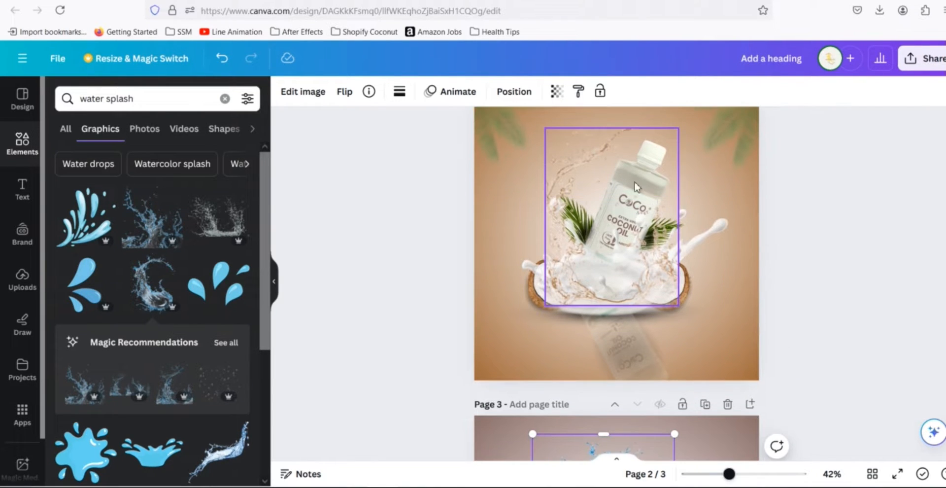
{"action": "scroll", "coordinate": [743, 239], "scroll_direction": "down", "scroll_amount": 4}
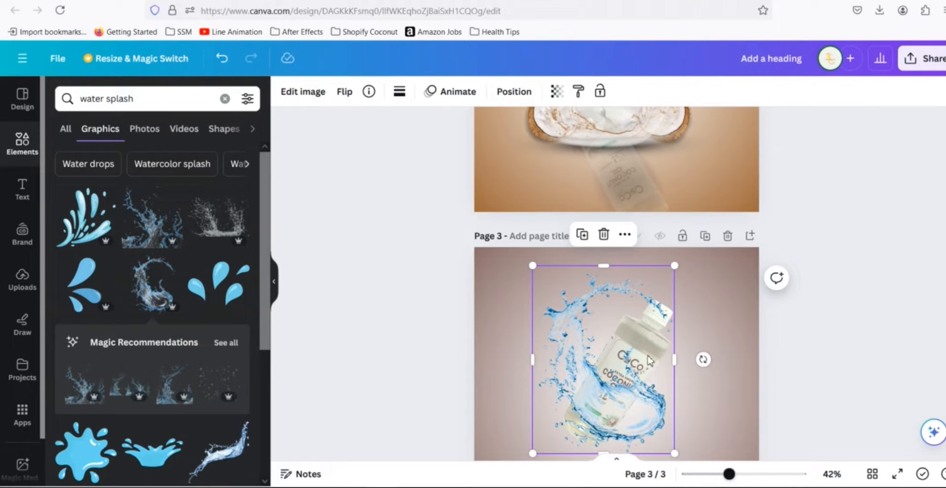
{"action": "scroll", "coordinate": [807, 349], "scroll_direction": "down", "scroll_amount": 2}
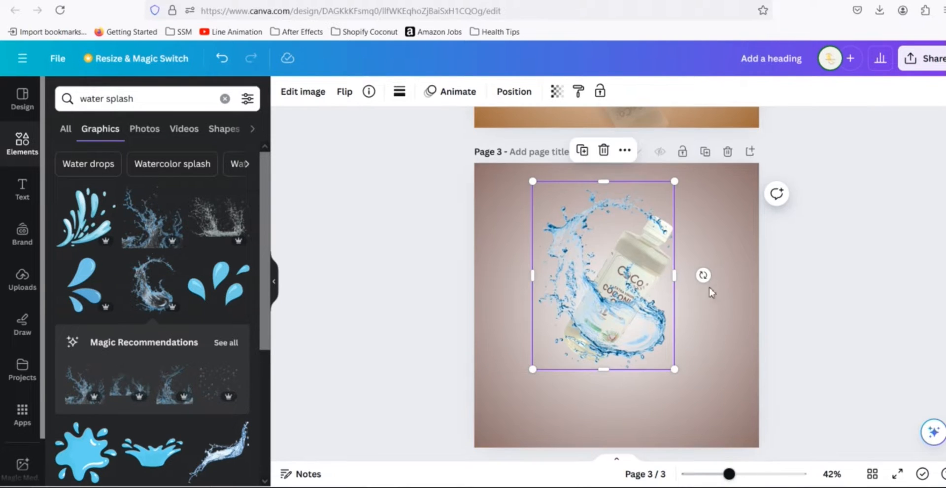
{"action": "left_click_drag", "start_coordinate": [710, 278], "coordinate": [720, 256]}
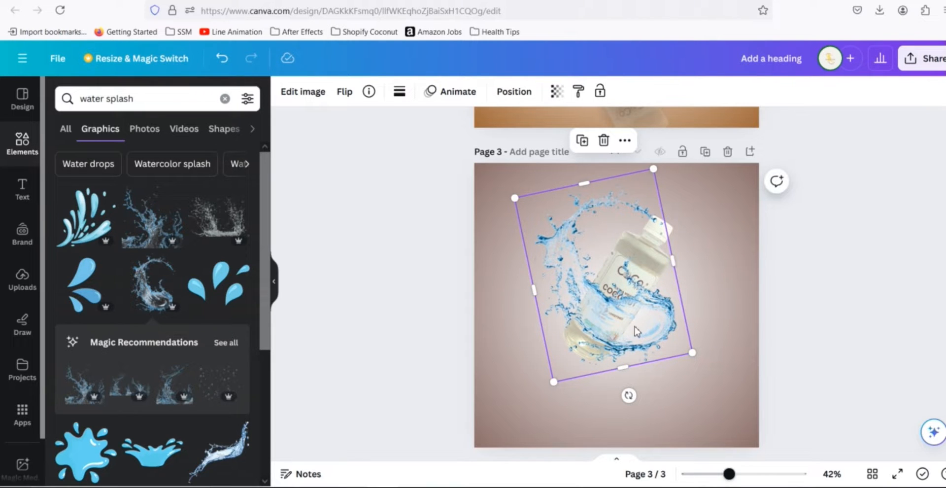
{"action": "left_click_drag", "start_coordinate": [553, 383], "coordinate": [540, 401]}
{"action": "mouse_move", "coordinate": [594, 350]}
{"action": "left_mouse_down"}
{"action": "mouse_move", "coordinate": [598, 325]}
{"action": "mouse_move", "coordinate": [584, 339]}
{"action": "left_mouse_up"}
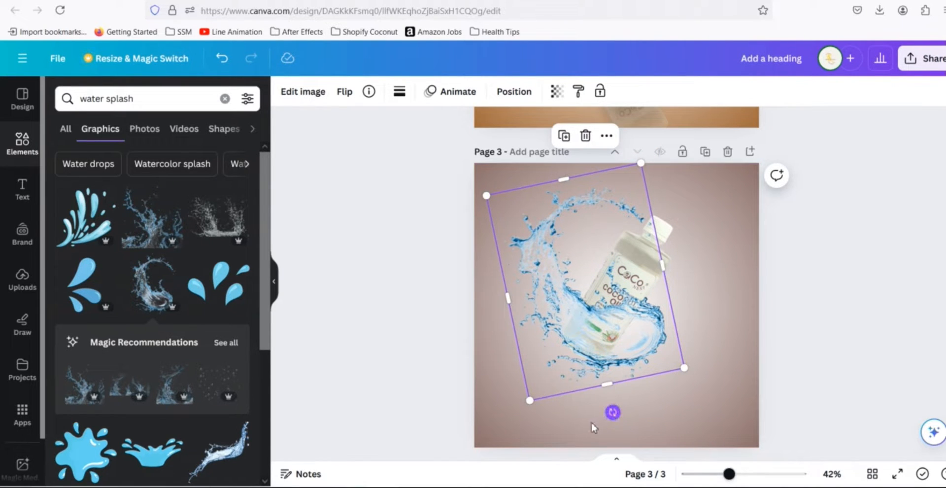
{"action": "left_click_drag", "start_coordinate": [612, 412], "coordinate": [550, 412]}
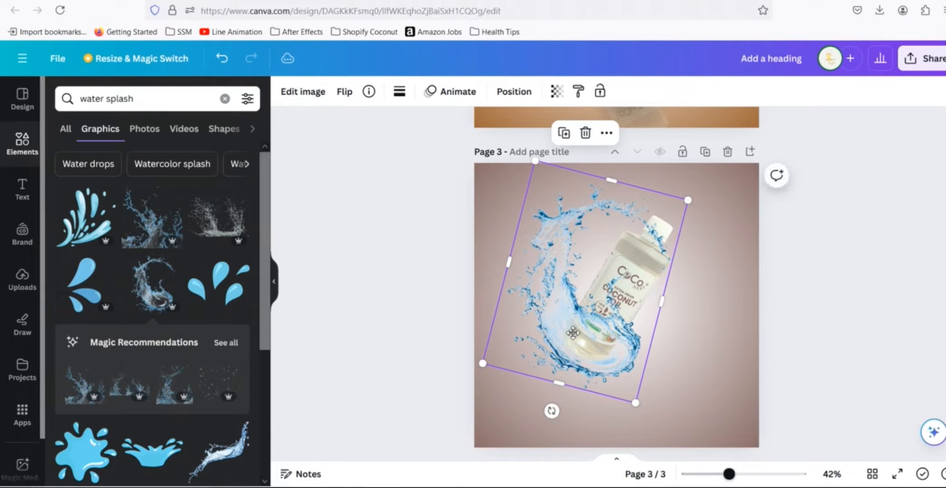
{"action": "left_click_drag", "start_coordinate": [572, 333], "coordinate": [582, 322]}
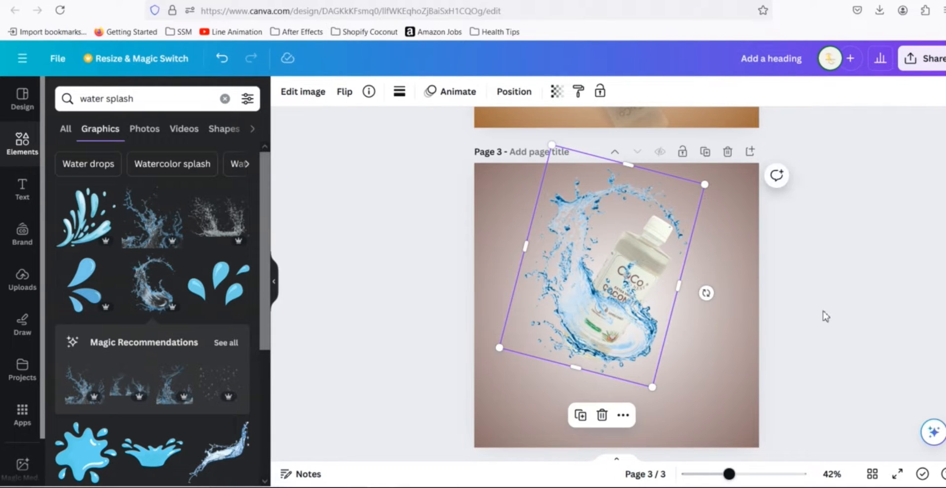
{"action": "left_click", "coordinate": [831, 304]}
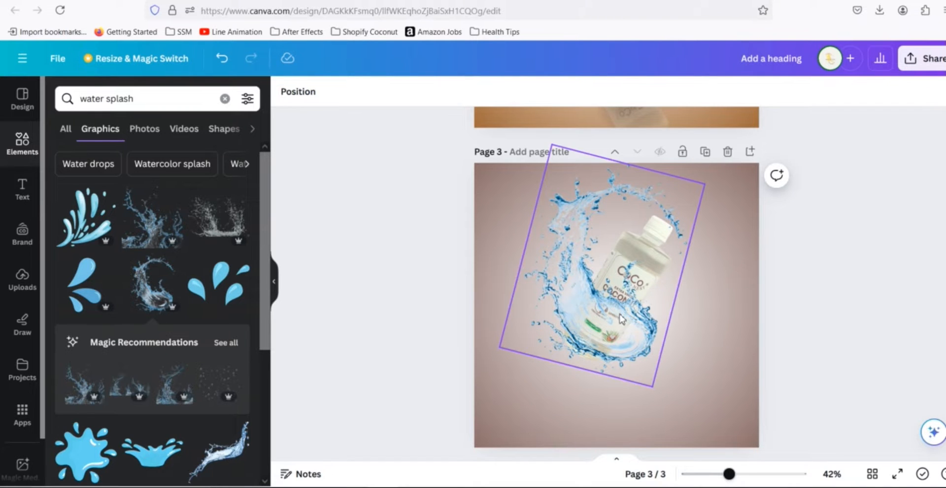
{"action": "left_click_drag", "start_coordinate": [621, 319], "coordinate": [626, 338]}
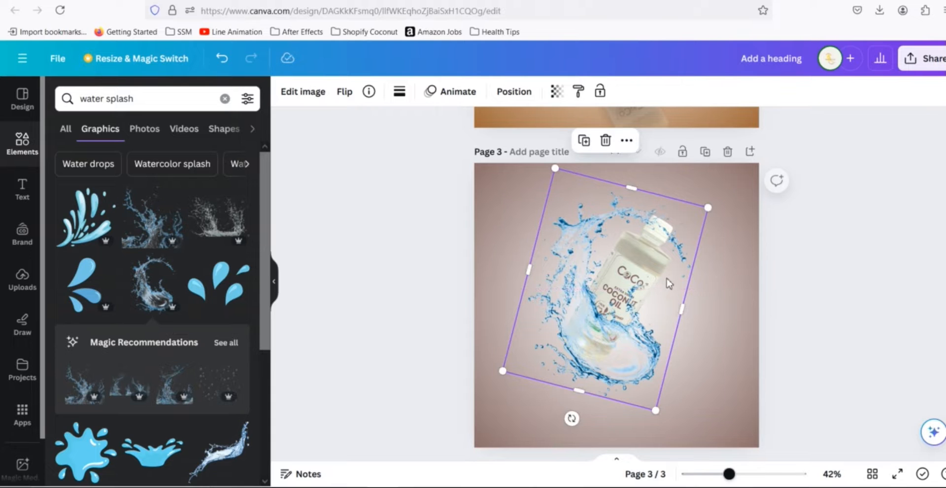
{"action": "left_click_drag", "start_coordinate": [710, 207], "coordinate": [725, 193]}
{"action": "left_click_drag", "start_coordinate": [643, 342], "coordinate": [637, 360]}
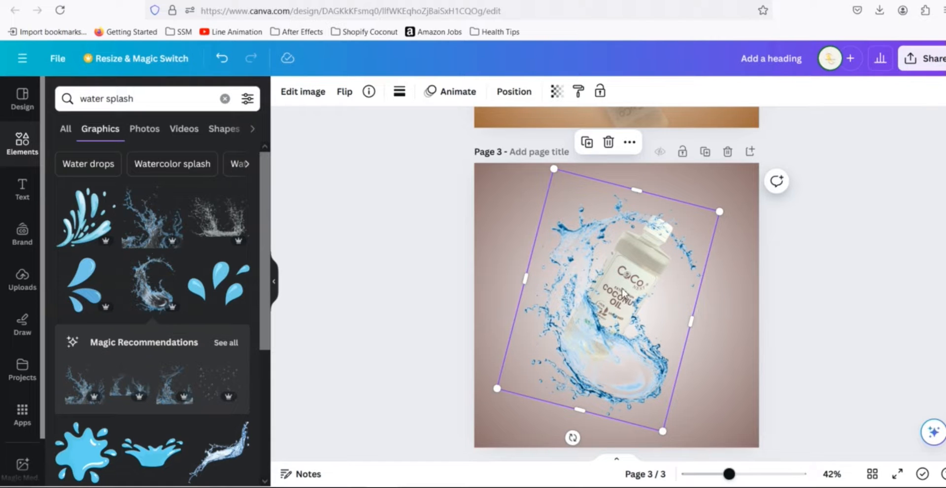
{"action": "left_click_drag", "start_coordinate": [723, 213], "coordinate": [732, 204]}
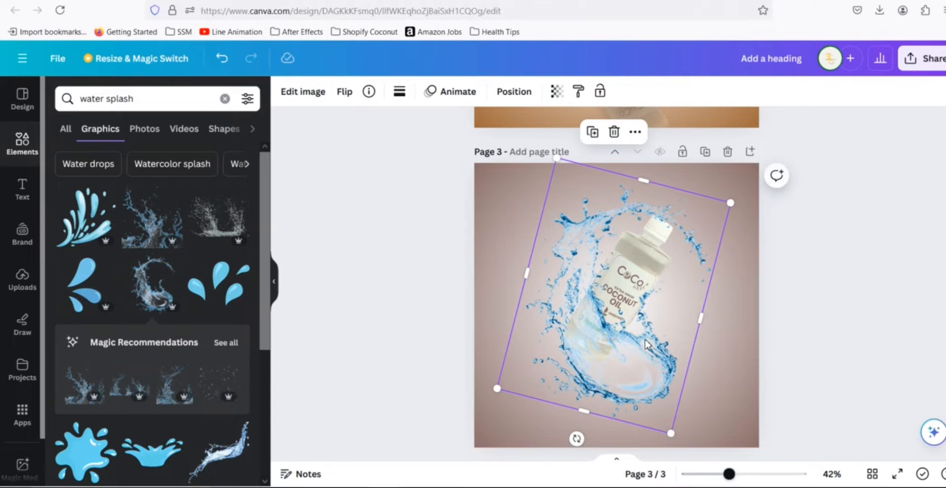
{"action": "left_click_drag", "start_coordinate": [641, 343], "coordinate": [629, 349]}
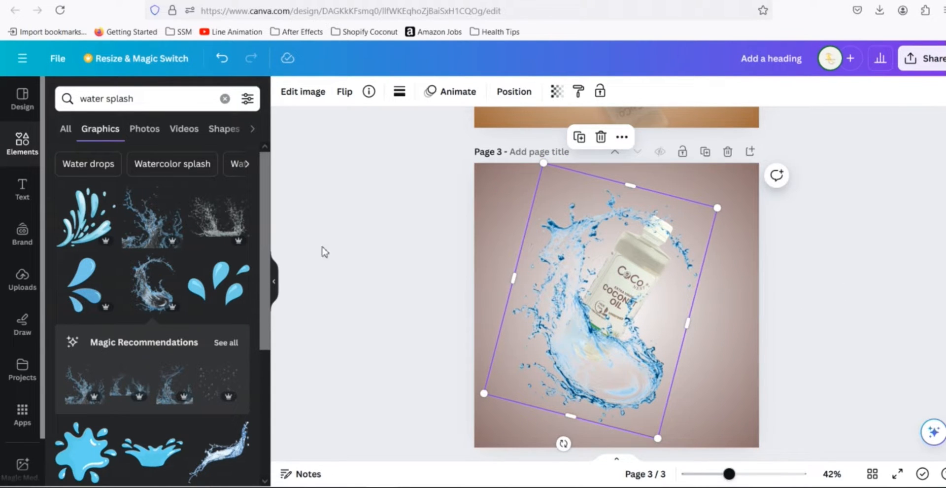
- Delete the swirling water splash graphic from page 3
{"action": "scroll", "coordinate": [218, 235], "scroll_direction": "down", "scroll_amount": 6}
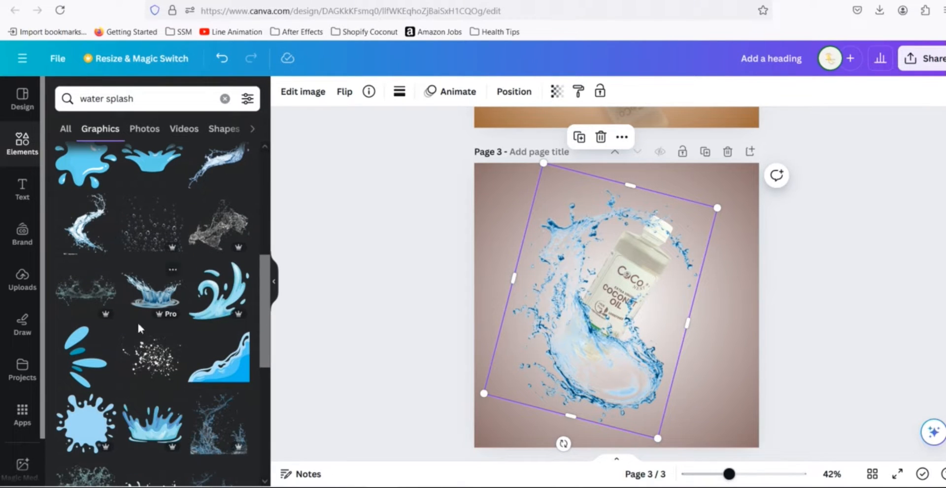
{"action": "scroll", "coordinate": [182, 332], "scroll_direction": "down", "scroll_amount": 3}
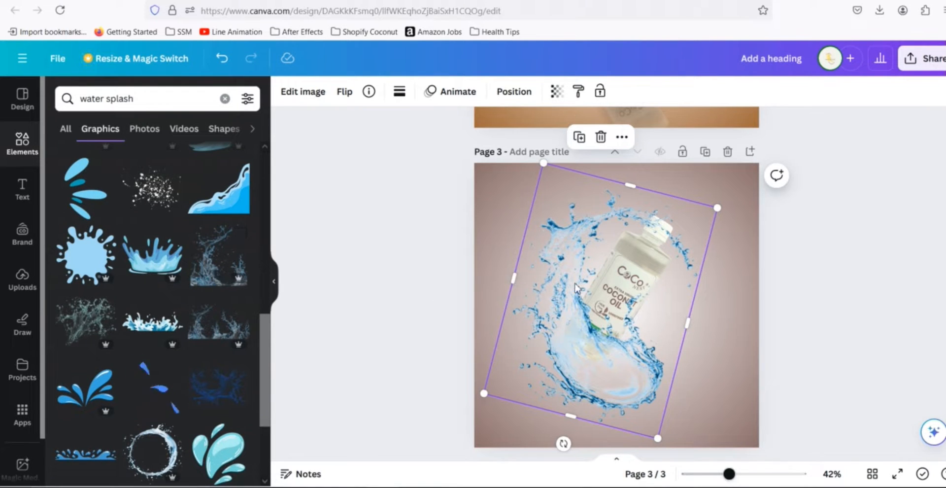
{"action": "key", "text": "Delete"}
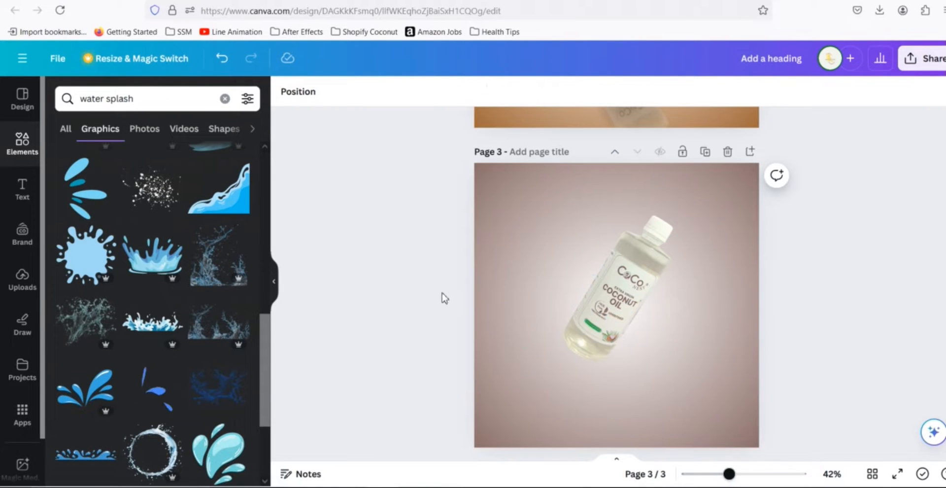
- Add a different water splash graphic from the results and enlarge and position it around the bottle
{"action": "left_click", "coordinate": [216, 276]}
{"action": "left_click_drag", "start_coordinate": [606, 323], "coordinate": [569, 307]}
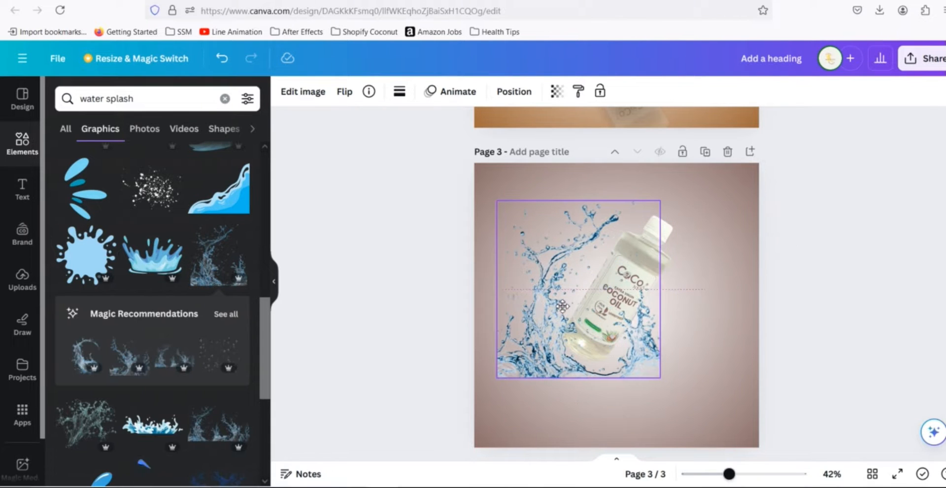
{"action": "scroll", "coordinate": [751, 301], "scroll_direction": "up", "scroll_amount": 4}
{"action": "scroll", "coordinate": [751, 301], "scroll_direction": "up", "scroll_amount": 4}
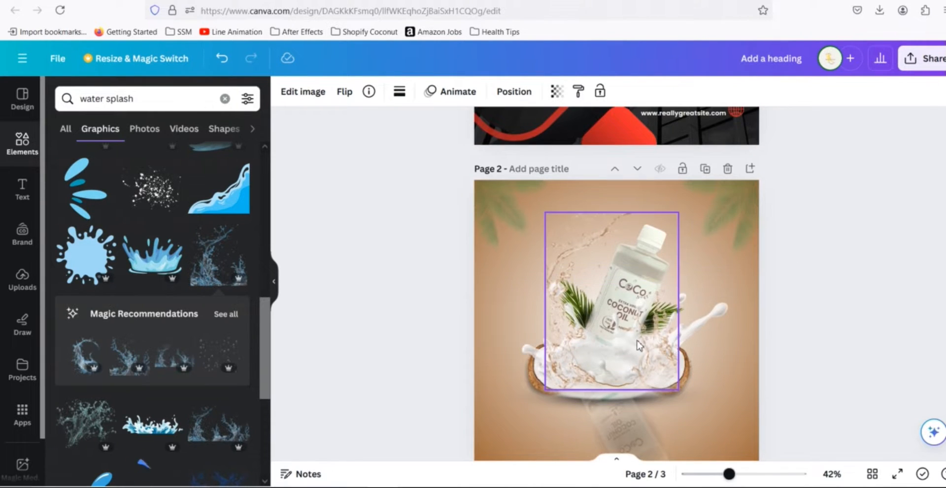
{"action": "scroll", "coordinate": [815, 345], "scroll_direction": "down", "scroll_amount": 6}
{"action": "scroll", "coordinate": [816, 348], "scroll_direction": "down", "scroll_amount": 1}
{"action": "left_click_drag", "start_coordinate": [594, 348], "coordinate": [614, 349]}
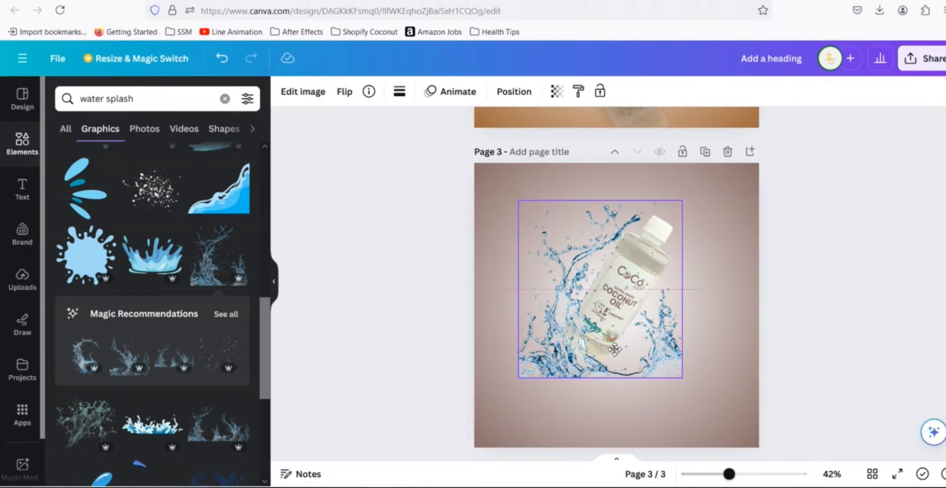
{"action": "left_click_drag", "start_coordinate": [518, 201], "coordinate": [506, 188]}
{"action": "left_click_drag", "start_coordinate": [581, 302], "coordinate": [577, 291]}
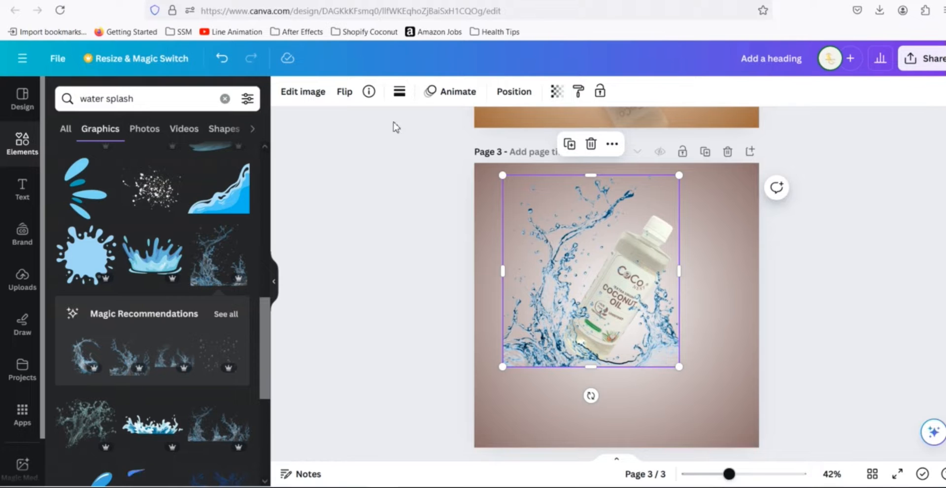
- Set the splash graphic's corner rounding to 100
{"action": "left_click", "coordinate": [309, 98]}
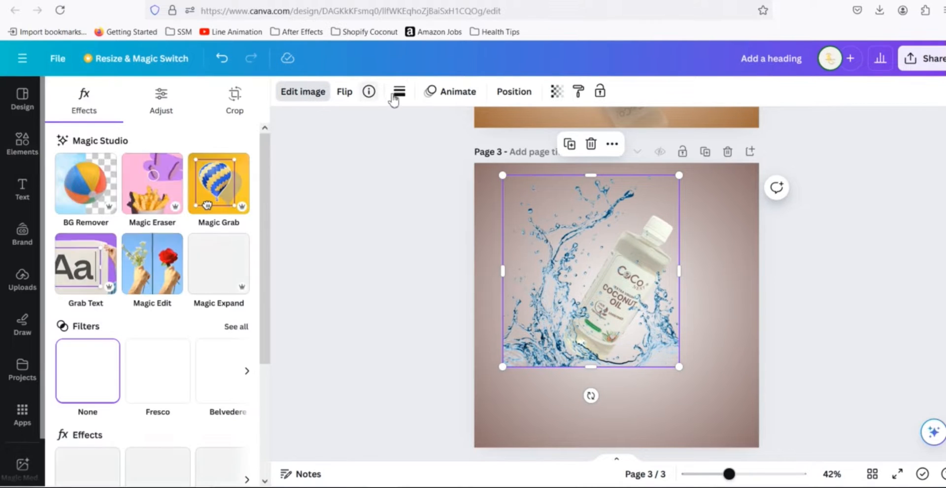
{"action": "left_click", "coordinate": [399, 92]}
{"action": "left_click_drag", "start_coordinate": [409, 216], "coordinate": [565, 223]}
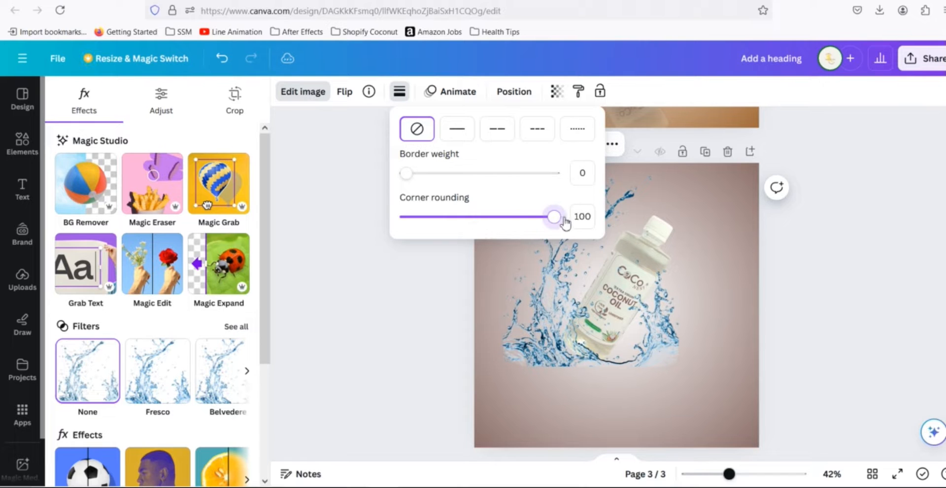
{"action": "left_click", "coordinate": [848, 264]}
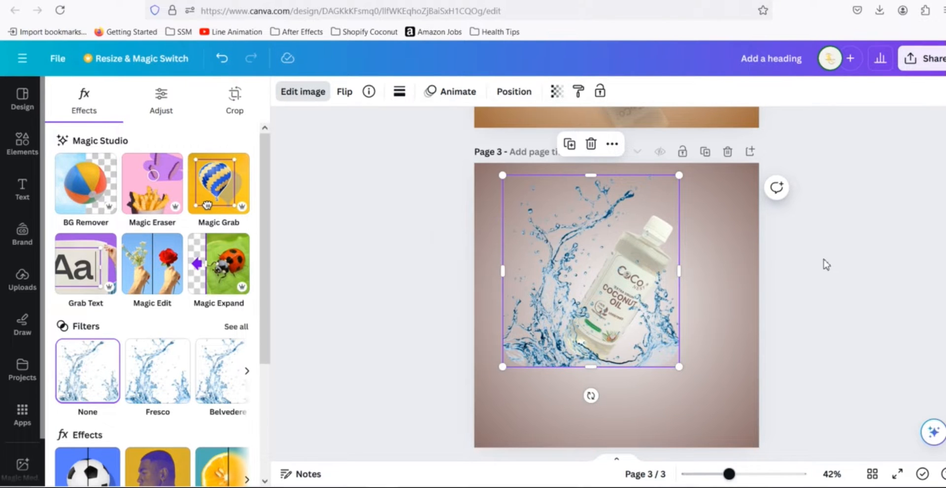
{"action": "left_click", "coordinate": [823, 259]}
- Crop the splash graphic's left edge inward and confirm the crop
{"action": "scroll", "coordinate": [822, 257], "scroll_direction": "up", "scroll_amount": 3}
{"action": "scroll", "coordinate": [795, 256], "scroll_direction": "down", "scroll_amount": 5}
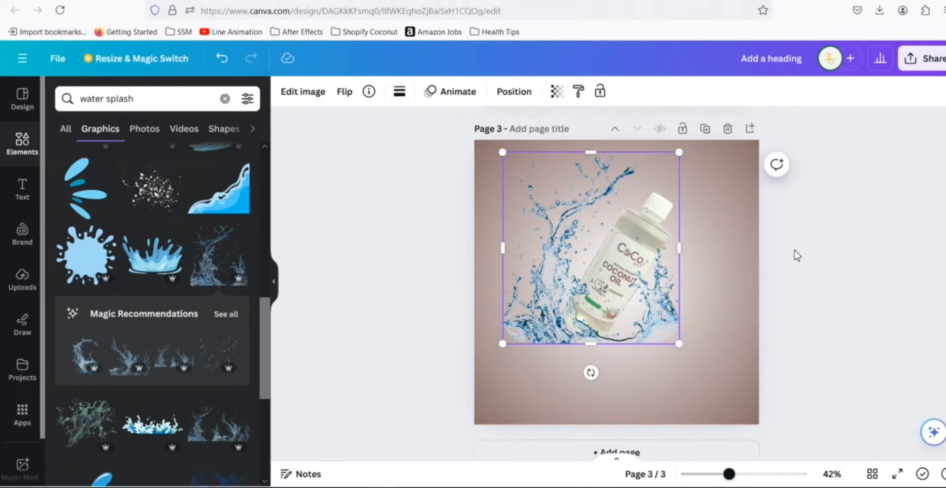
{"action": "double_click", "coordinate": [535, 282]}
{"action": "left_click", "coordinate": [499, 338]}
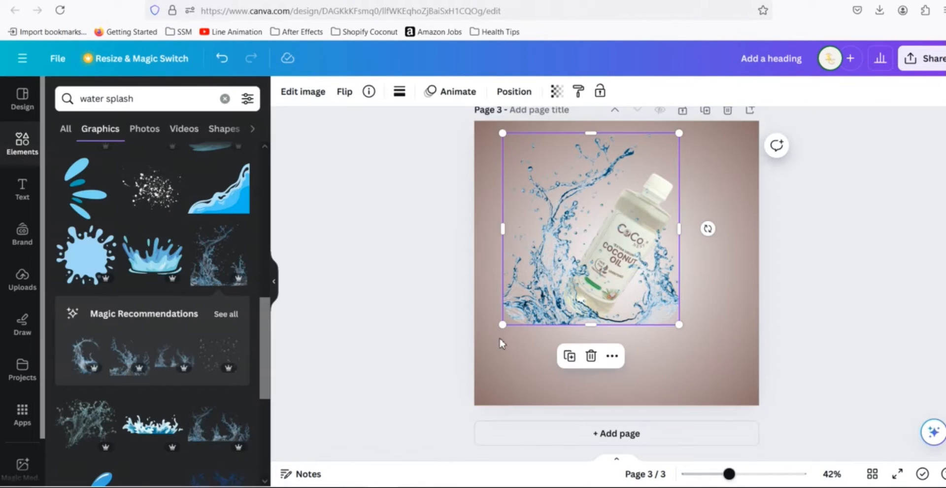
{"action": "double_click", "coordinate": [519, 297]}
{"action": "left_click", "coordinate": [316, 243]}
{"action": "double_click", "coordinate": [506, 324]}
{"action": "left_click_drag", "start_coordinate": [507, 326], "coordinate": [524, 363]}
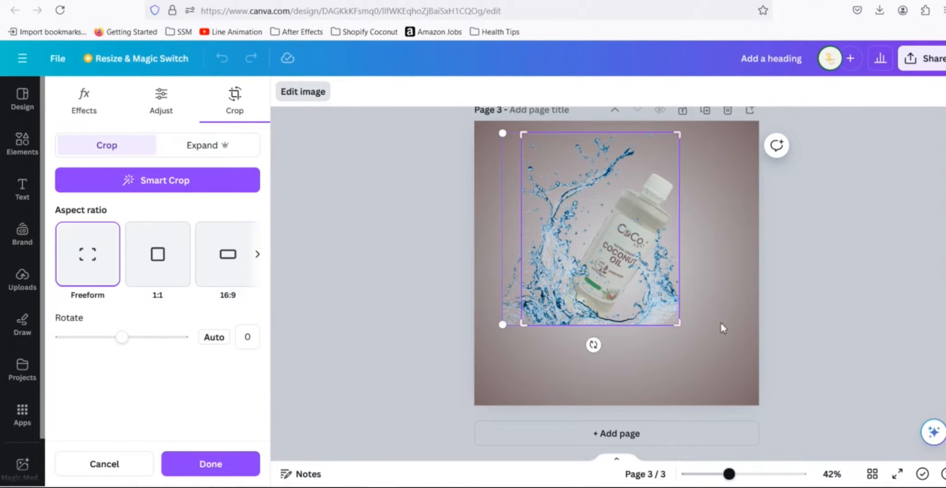
{"action": "key", "text": "Return"}
{"action": "left_click", "coordinate": [821, 283]}
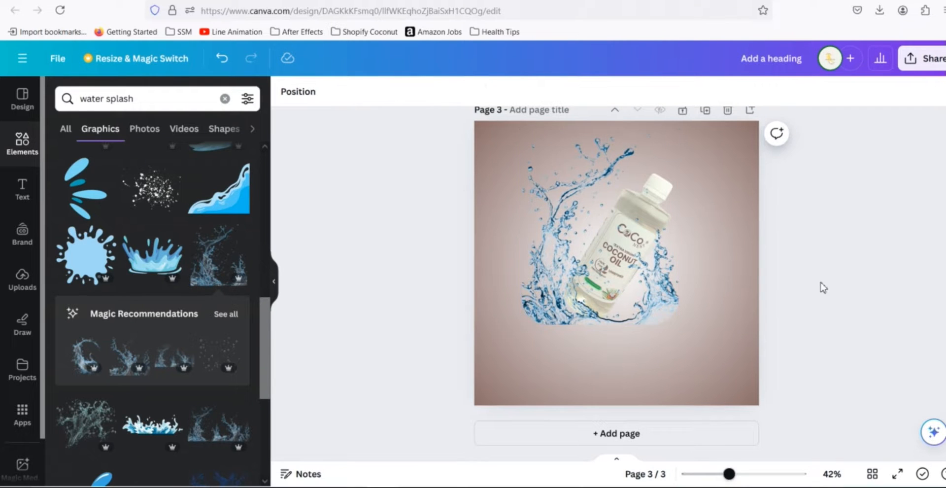
- Browse the water splash results and add the crown-shaped splash graphic to page 3
{"action": "scroll", "coordinate": [822, 319], "scroll_direction": "up", "scroll_amount": 1}
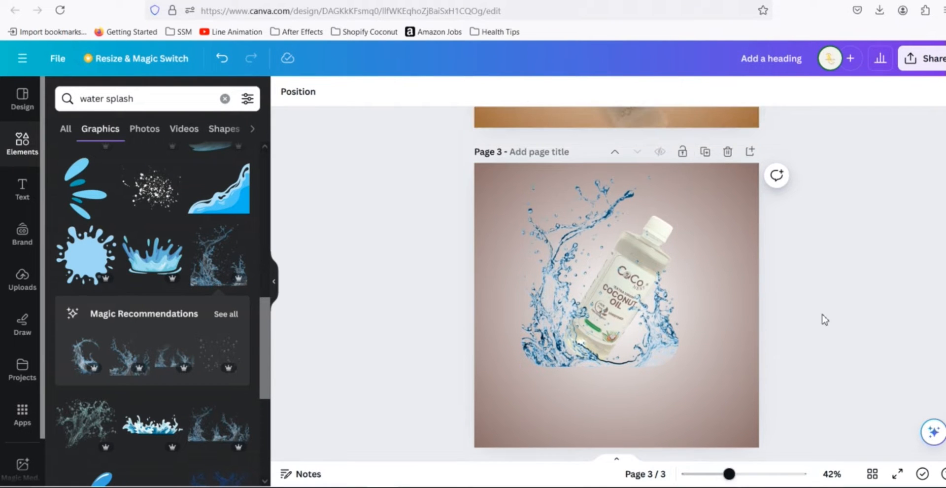
{"action": "scroll", "coordinate": [178, 301], "scroll_direction": "down", "scroll_amount": 3}
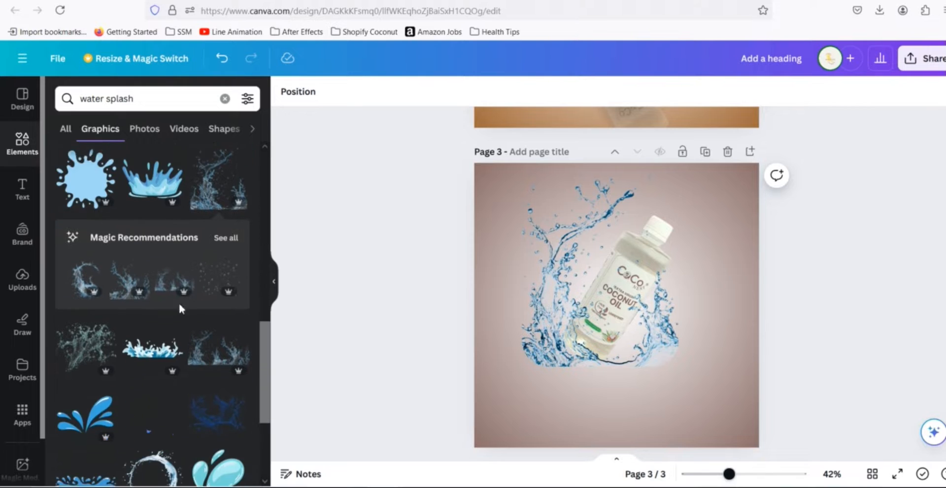
{"action": "scroll", "coordinate": [195, 330], "scroll_direction": "up", "scroll_amount": 5}
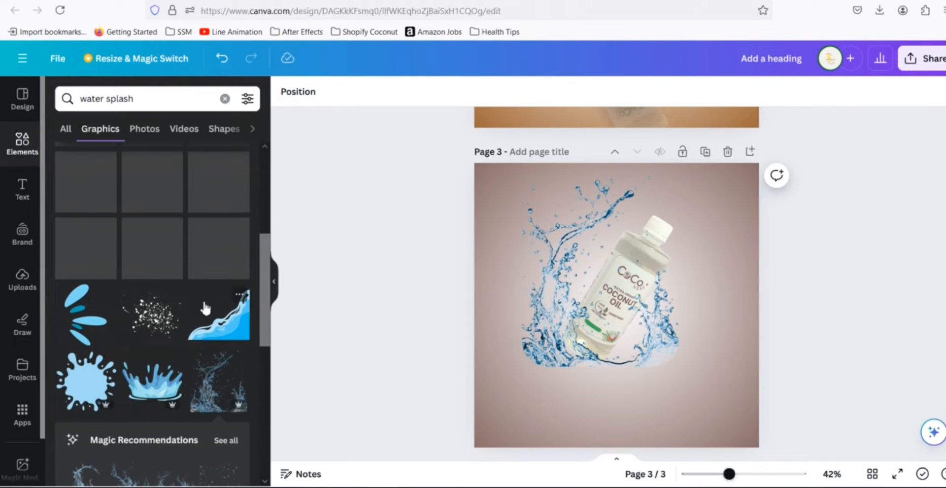
{"action": "scroll", "coordinate": [205, 307], "scroll_direction": "up", "scroll_amount": 2}
{"action": "left_click", "coordinate": [155, 340]}
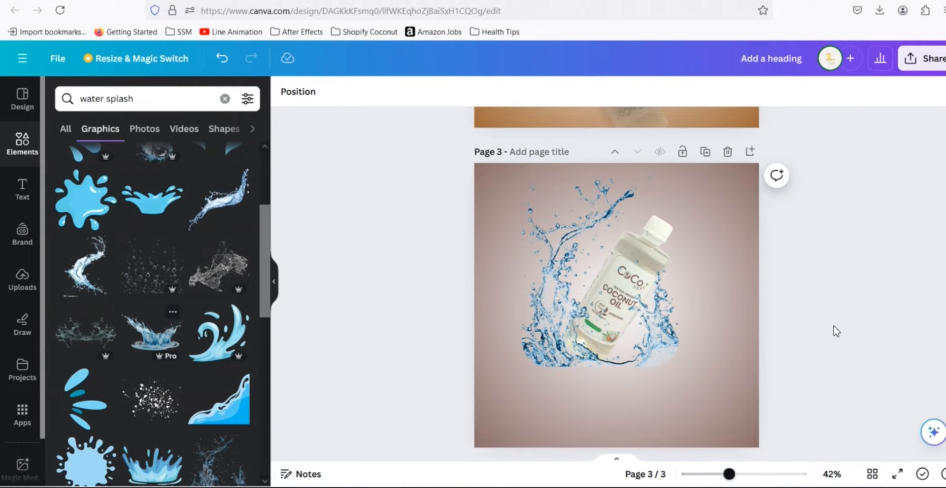
- Shrink and move the crown splash to sit under the bottle's base
{"action": "left_click_drag", "start_coordinate": [661, 334], "coordinate": [621, 370]}
{"action": "left_click_drag", "start_coordinate": [459, 275], "coordinate": [524, 316]}
{"action": "left_click_drag", "start_coordinate": [656, 405], "coordinate": [634, 378]}
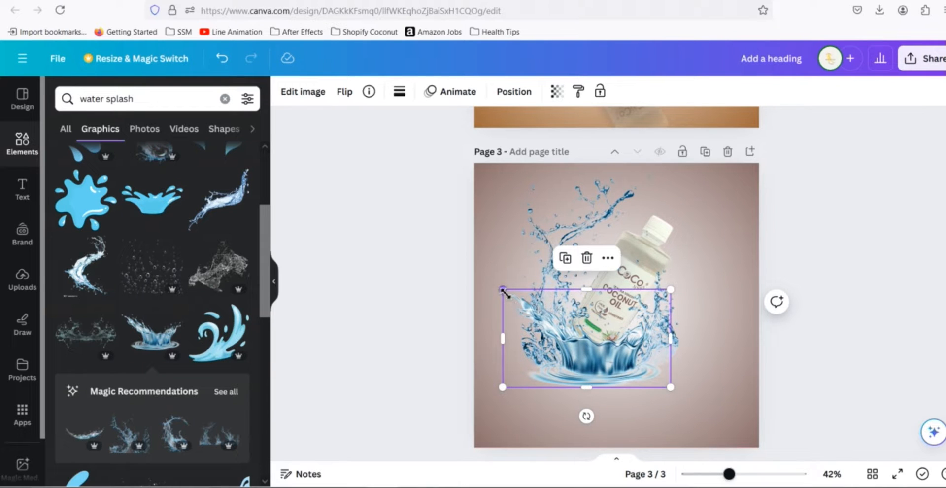
{"action": "left_click_drag", "start_coordinate": [503, 291], "coordinate": [522, 302]}
{"action": "mouse_move", "coordinate": [619, 365]}
{"action": "left_mouse_down"}
{"action": "mouse_move", "coordinate": [600, 364]}
{"action": "mouse_move", "coordinate": [608, 369]}
{"action": "left_mouse_up"}
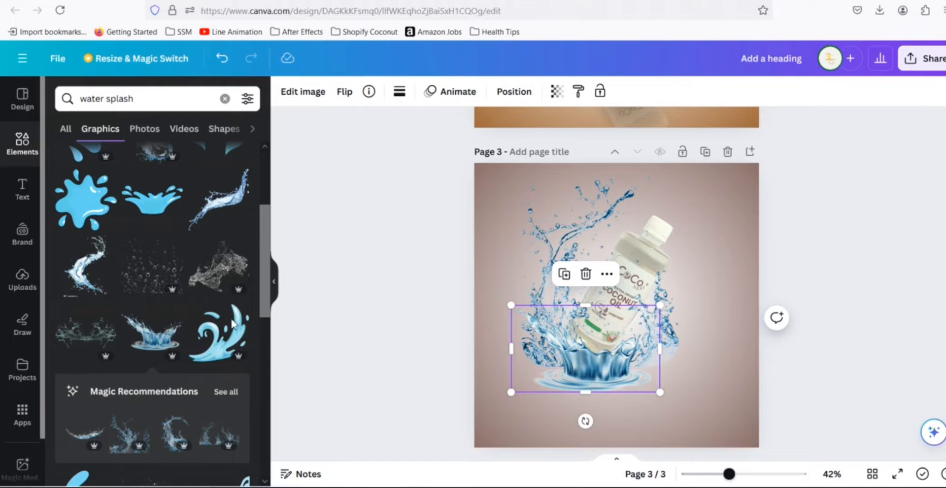
{"action": "scroll", "coordinate": [237, 326], "scroll_direction": "down", "scroll_amount": 4}
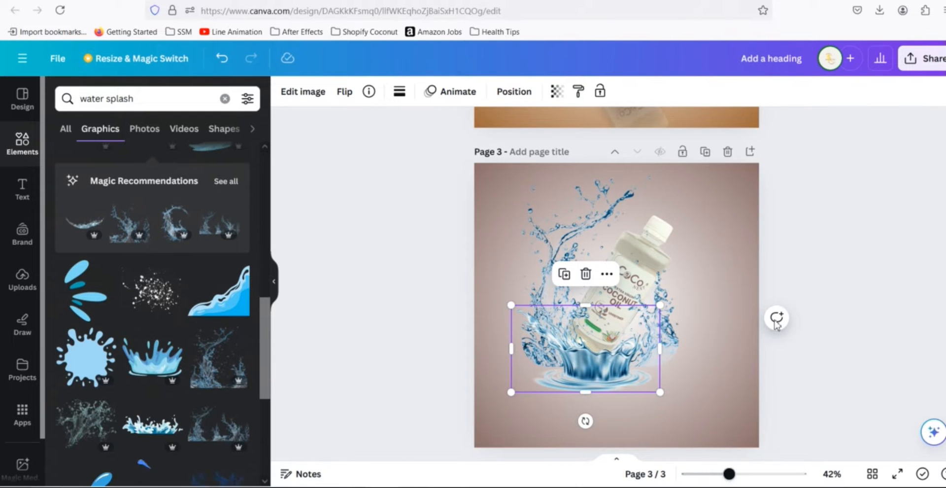
- Apply the Cherry duotone effect to the large splash graphic behind the bottle on page 3
{"action": "scroll", "coordinate": [798, 318], "scroll_direction": "up", "scroll_amount": 6}
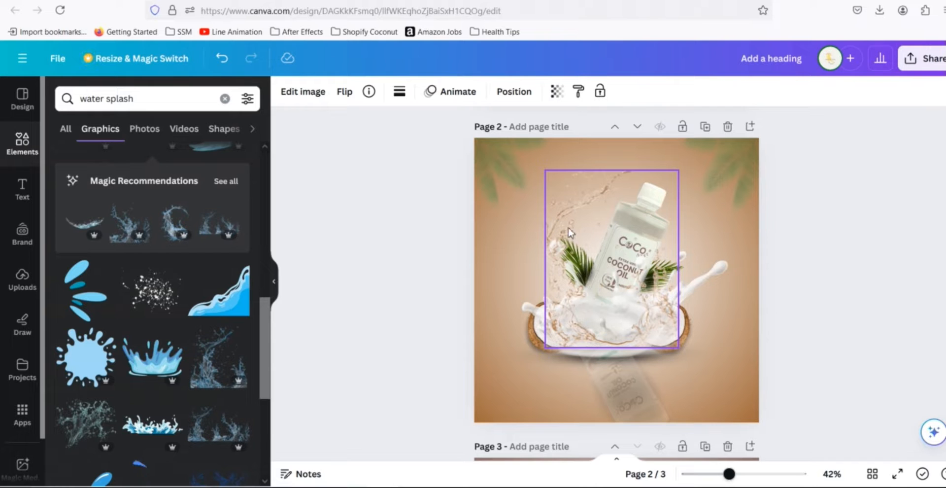
{"action": "scroll", "coordinate": [784, 308], "scroll_direction": "down", "scroll_amount": 5}
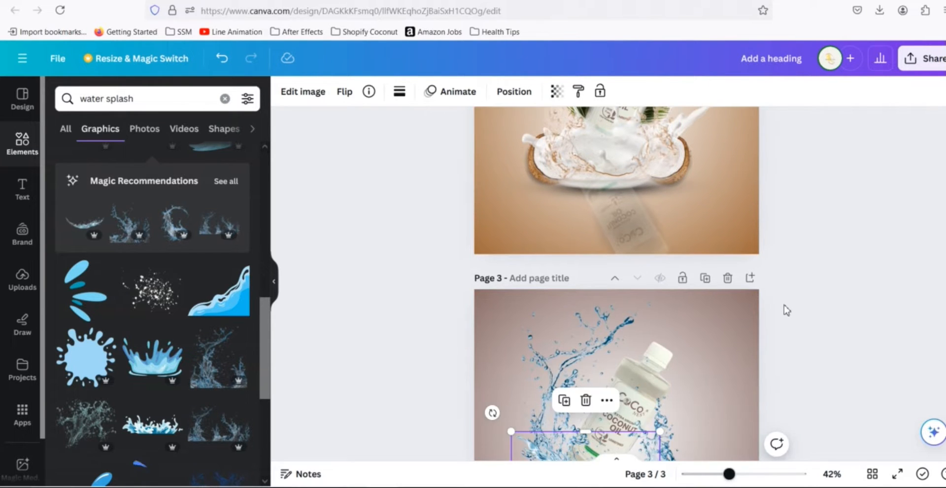
{"action": "scroll", "coordinate": [786, 310], "scroll_direction": "down", "scroll_amount": 2}
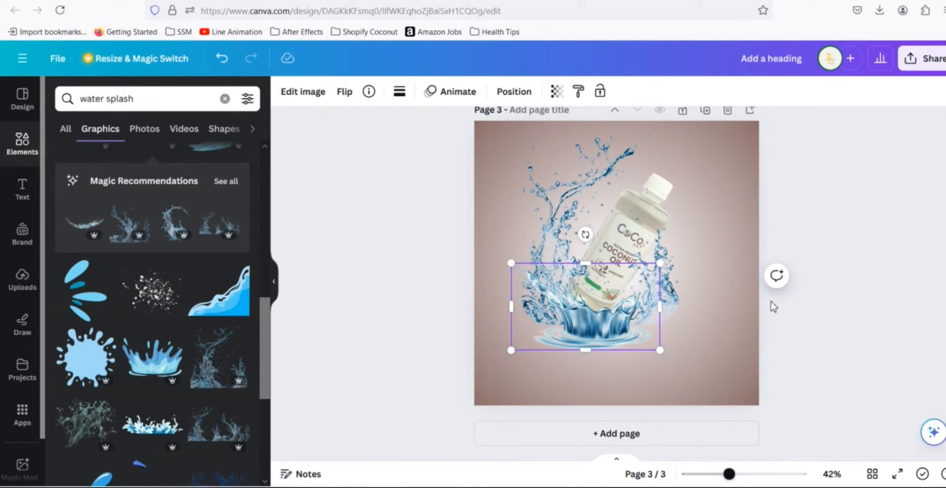
{"action": "left_click", "coordinate": [558, 215]}
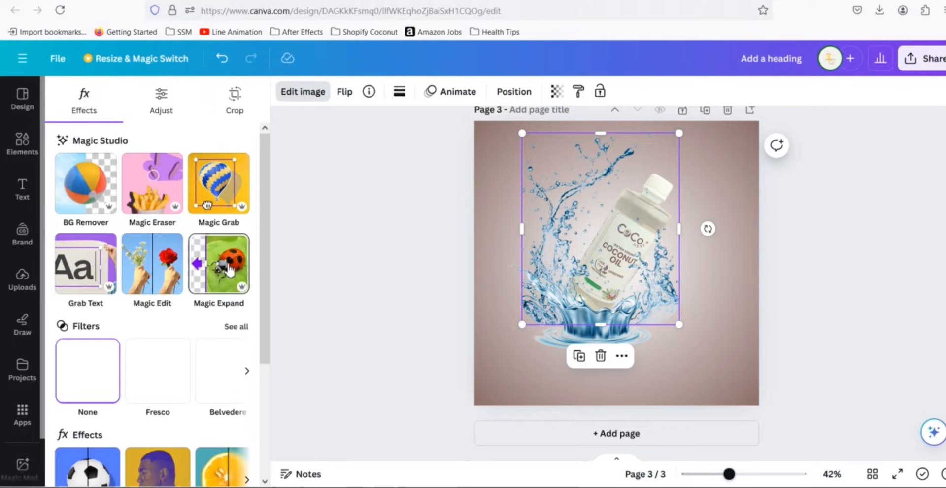
{"action": "scroll", "coordinate": [191, 309], "scroll_direction": "down", "scroll_amount": 3}
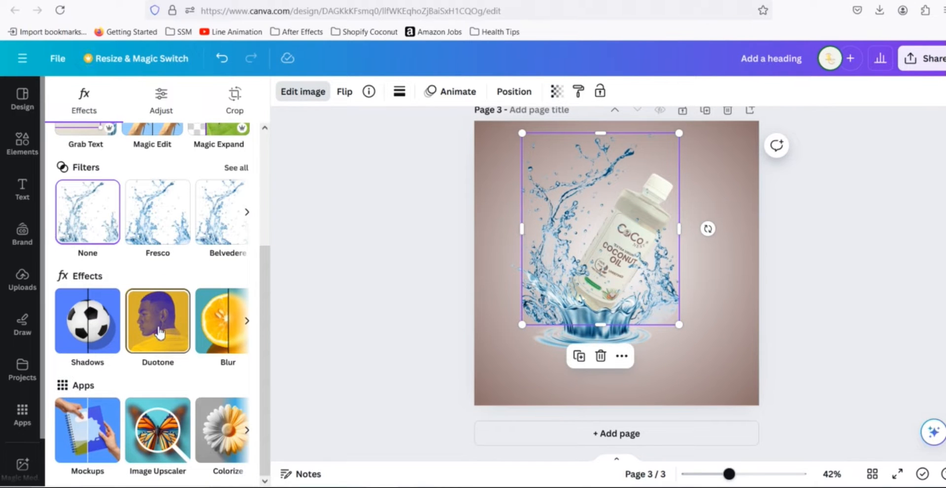
{"action": "left_click", "coordinate": [159, 333]}
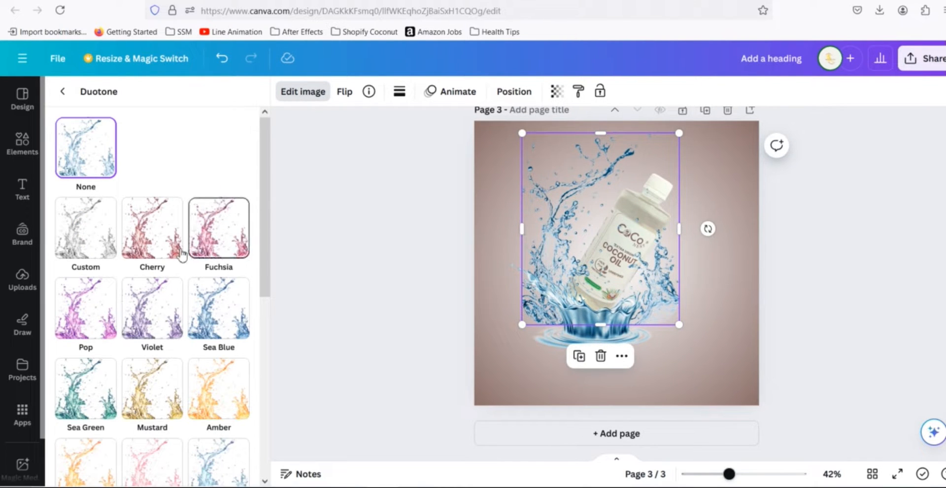
{"action": "left_click", "coordinate": [151, 241]}
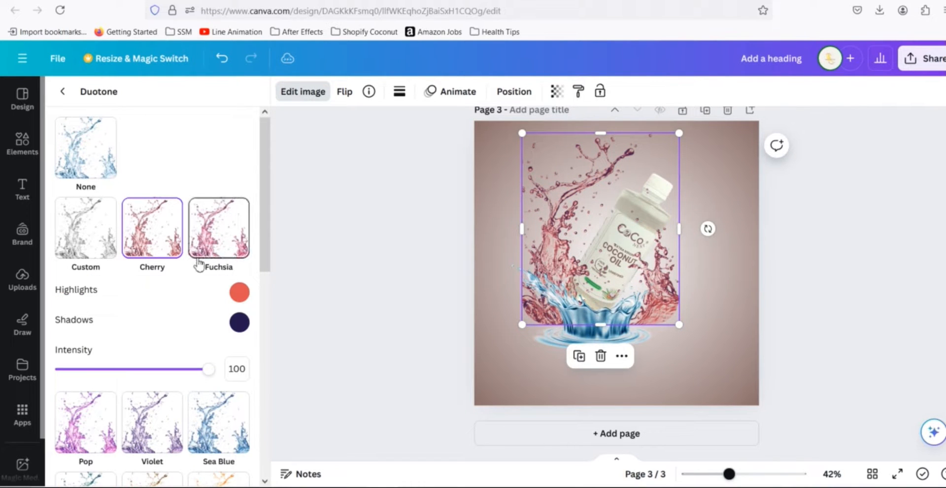
{"action": "scroll", "coordinate": [231, 261], "scroll_direction": "down", "scroll_amount": 1}
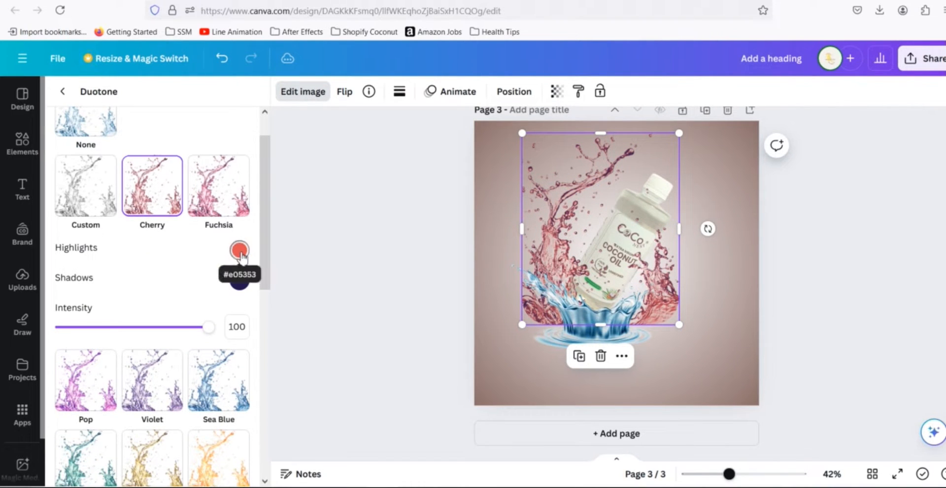
- Copy the #A06A3A duotone shadow colour from the splash graphic on page 2
{"action": "left_click", "coordinate": [240, 251]}
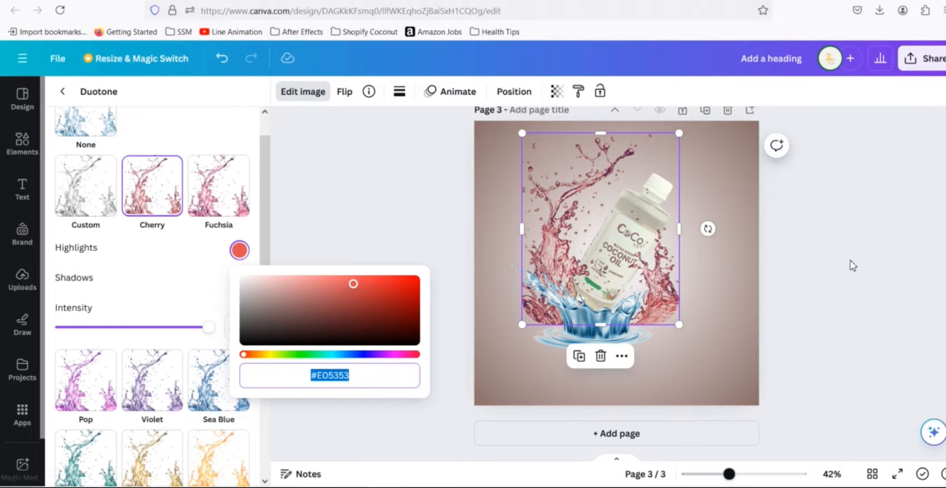
{"action": "scroll", "coordinate": [854, 263], "scroll_direction": "up", "scroll_amount": 7}
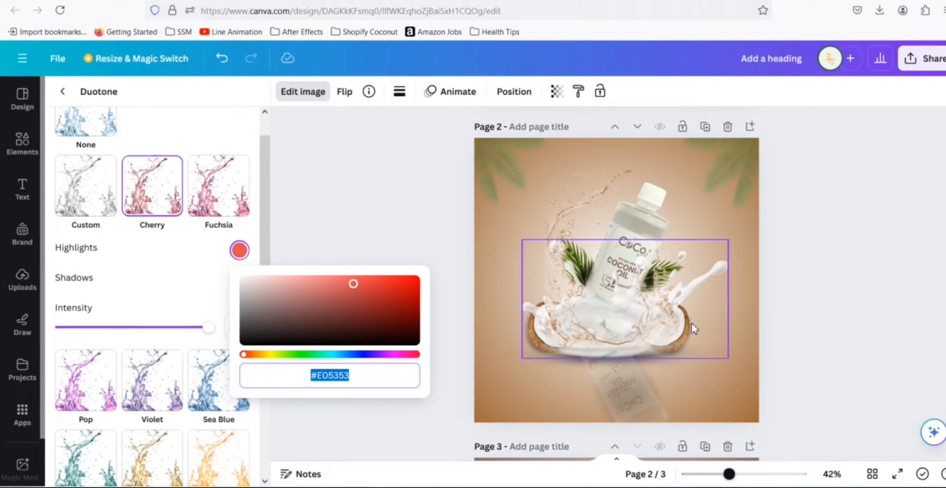
{"action": "left_click", "coordinate": [723, 368]}
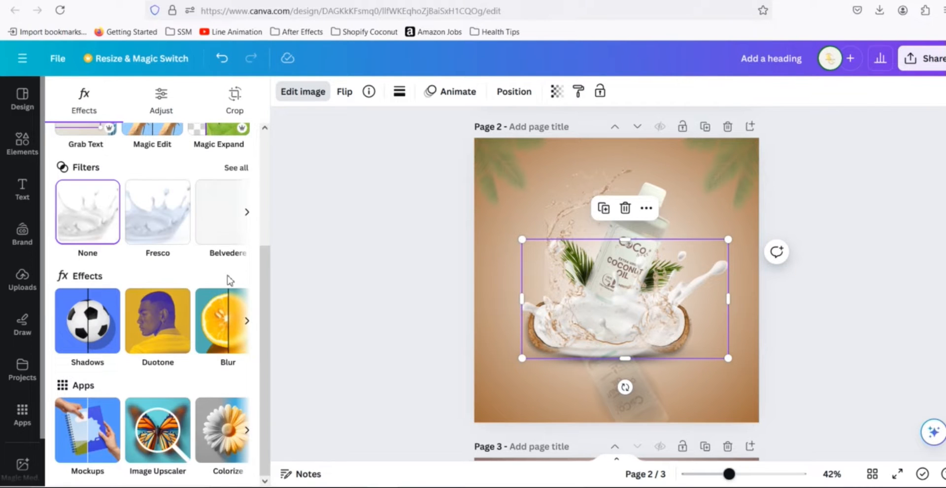
{"action": "left_click", "coordinate": [156, 333]}
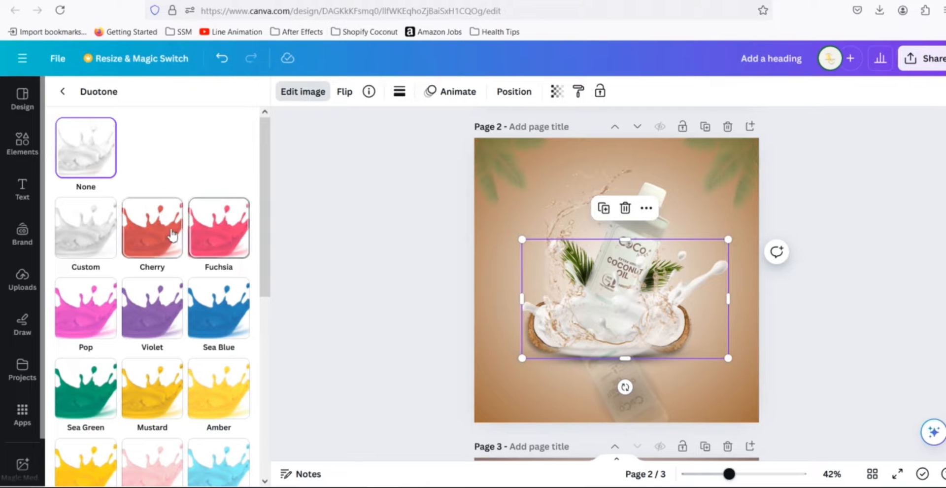
{"action": "scroll", "coordinate": [123, 192], "scroll_direction": "down", "scroll_amount": 4}
{"action": "scroll", "coordinate": [178, 265], "scroll_direction": "up", "scroll_amount": 4}
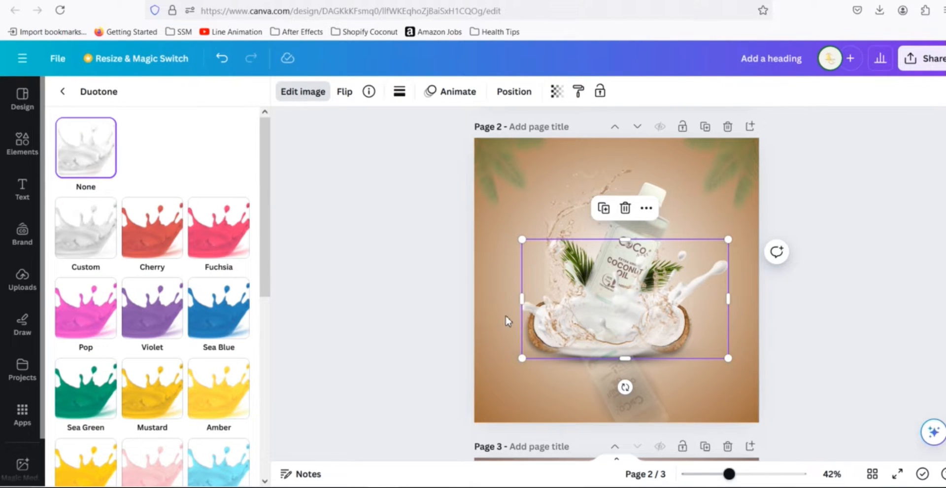
{"action": "left_click", "coordinate": [547, 274]}
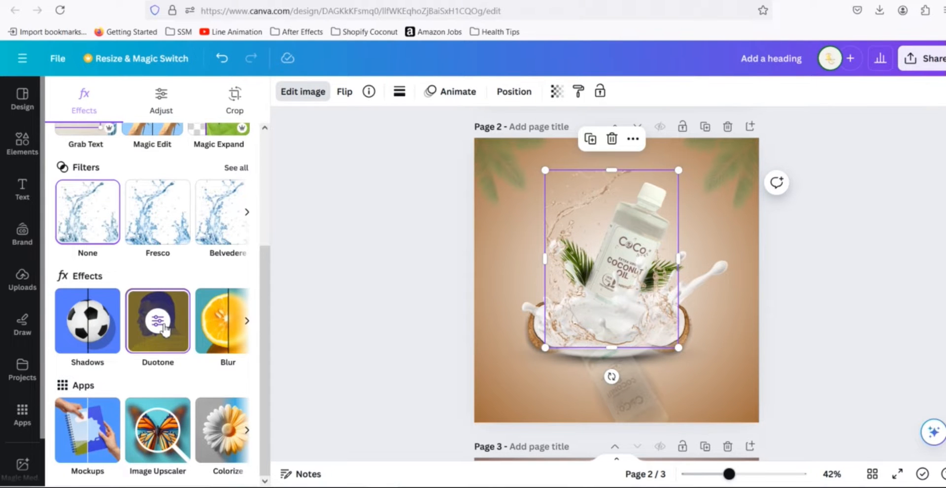
{"action": "left_click", "coordinate": [163, 325]}
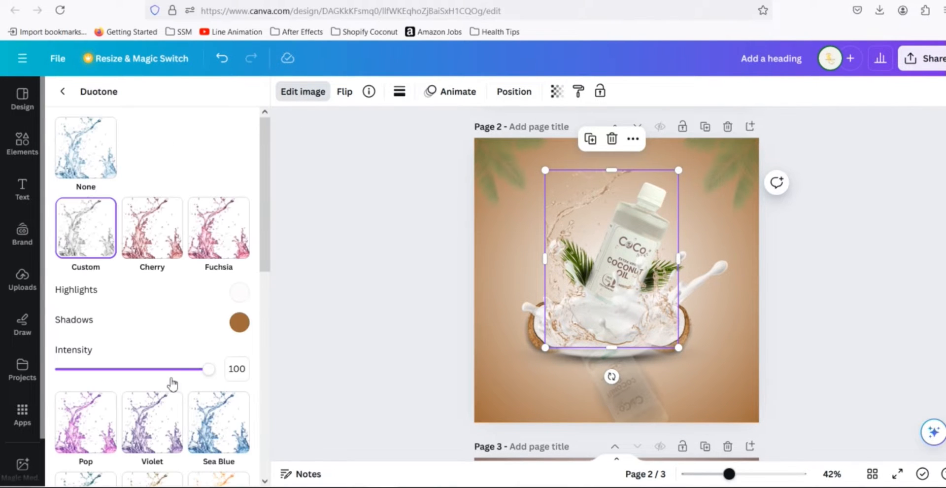
{"action": "left_click", "coordinate": [240, 322]}
{"action": "key", "text": "ctrl+c"}
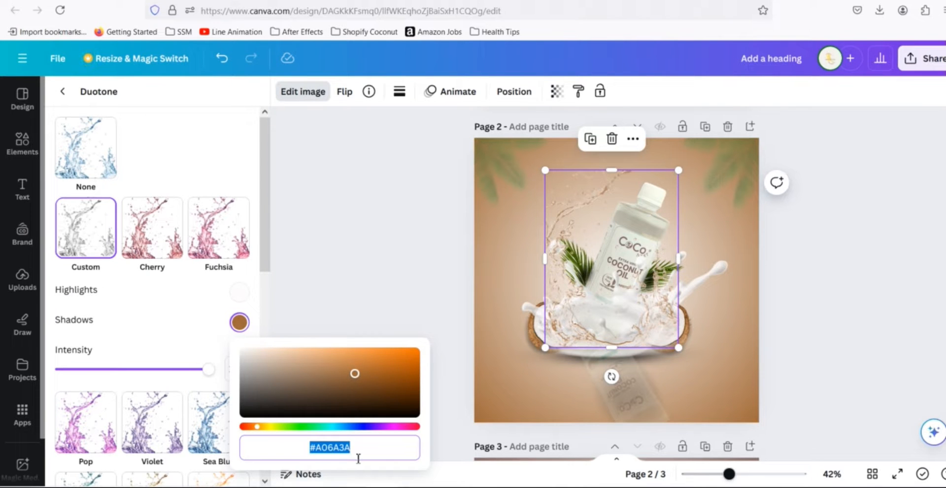
{"action": "left_click", "coordinate": [801, 364]}
{"action": "left_click", "coordinate": [804, 364]}
- Paste #A06A3A as the duotone highlights colour of the page 3 splash graphic
{"action": "scroll", "coordinate": [832, 351], "scroll_direction": "down", "scroll_amount": 4}
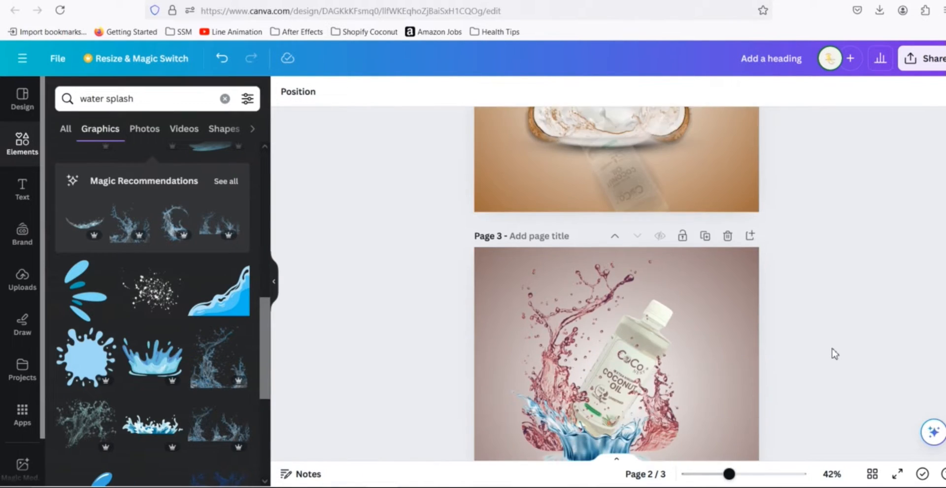
{"action": "scroll", "coordinate": [832, 351], "scroll_direction": "down", "scroll_amount": 3}
{"action": "left_click", "coordinate": [525, 217]}
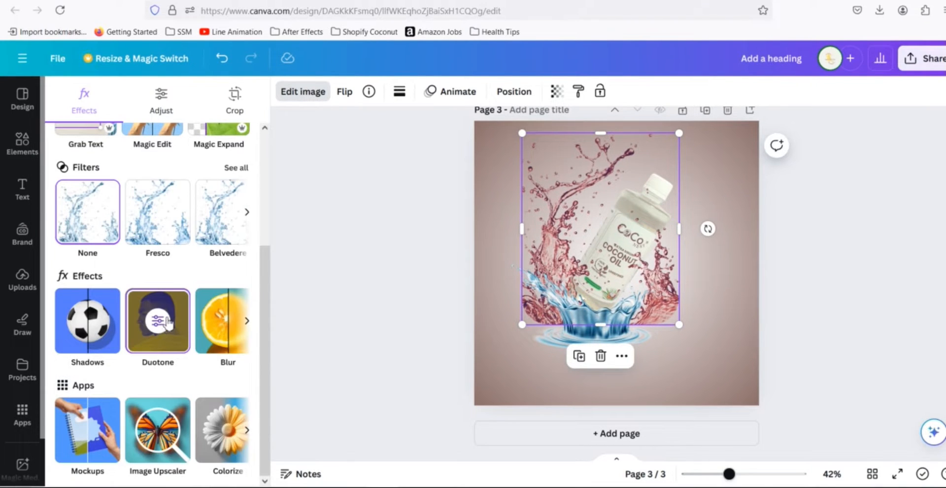
{"action": "left_click", "coordinate": [165, 322]}
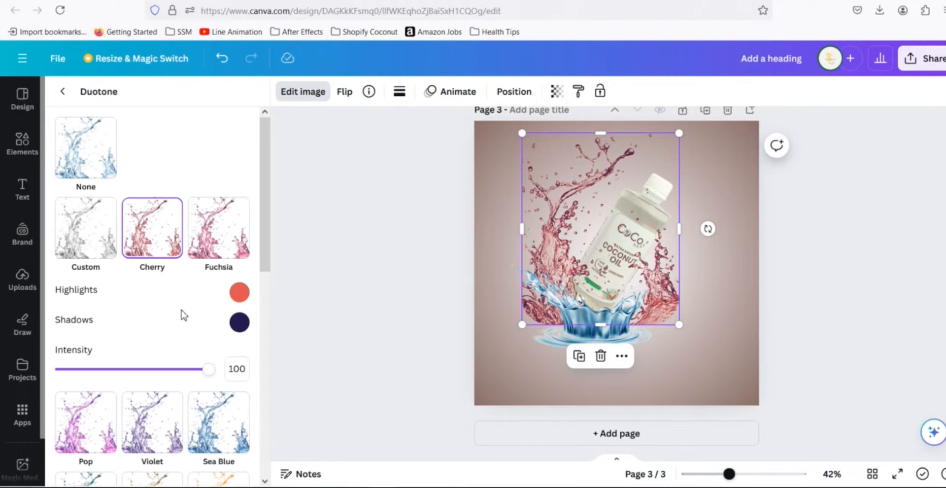
{"action": "left_click", "coordinate": [240, 293]}
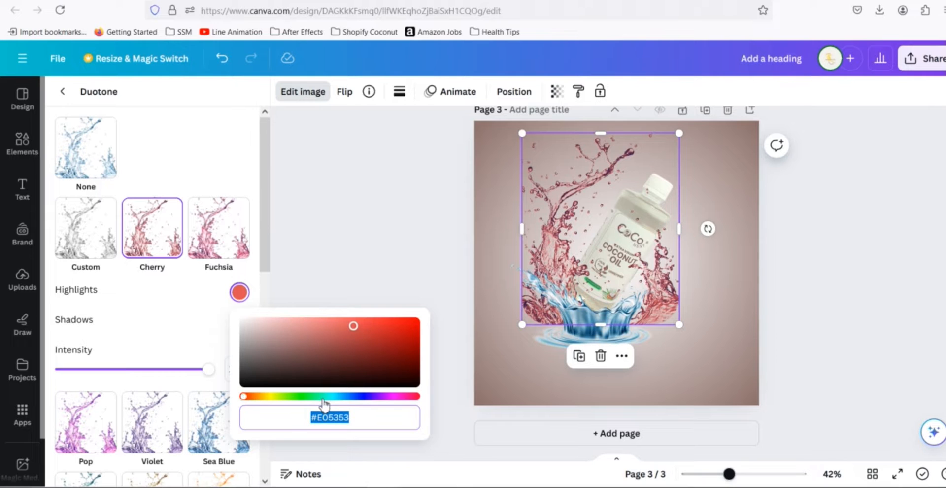
{"action": "key", "text": "ctrl+v"}
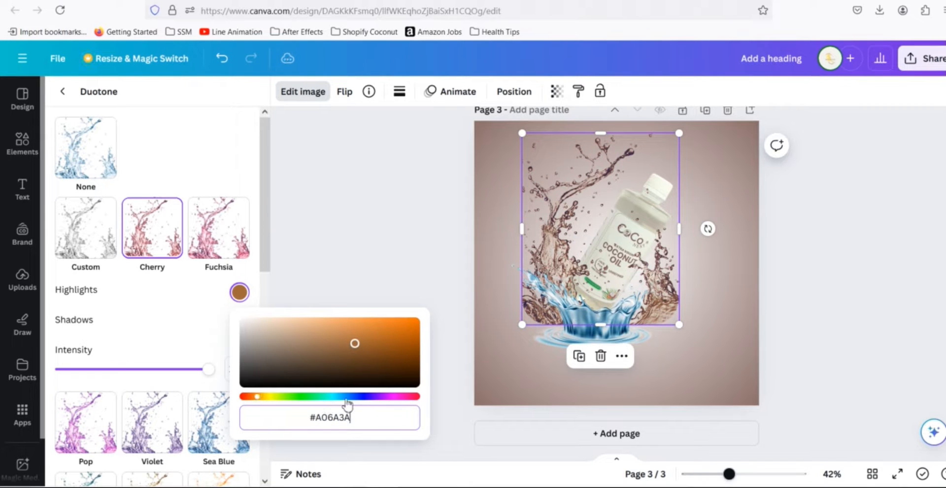
{"action": "left_click", "coordinate": [190, 329]}
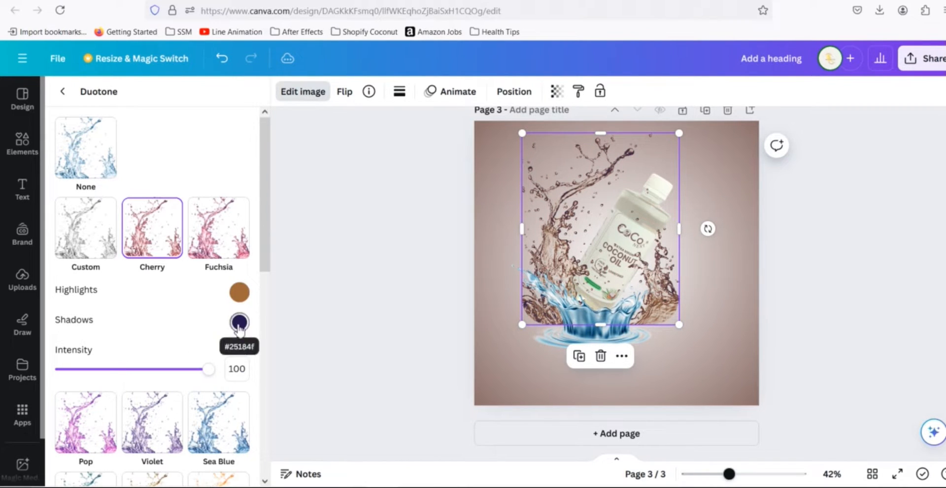
- Set the splash's duotone shadows to white #FFFFFF and adjust the highlights to #B39275
{"action": "left_click", "coordinate": [242, 326]}
{"action": "left_click_drag", "start_coordinate": [309, 383], "coordinate": [213, 340]}
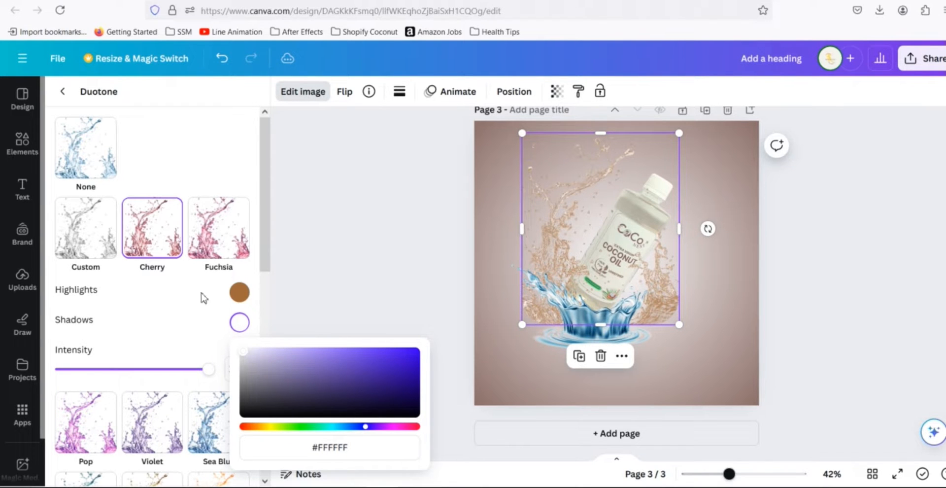
{"action": "left_click", "coordinate": [239, 292]}
{"action": "left_click", "coordinate": [239, 292]}
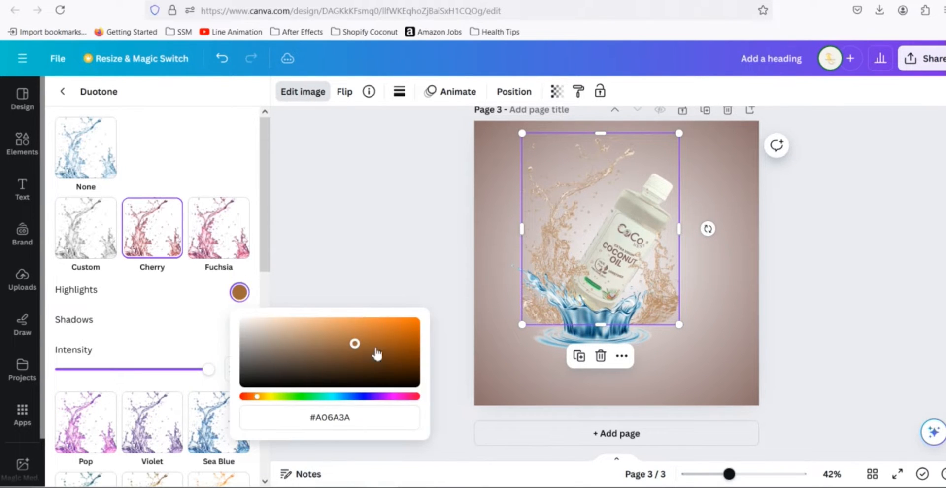
{"action": "left_click_drag", "start_coordinate": [357, 347], "coordinate": [304, 345]}
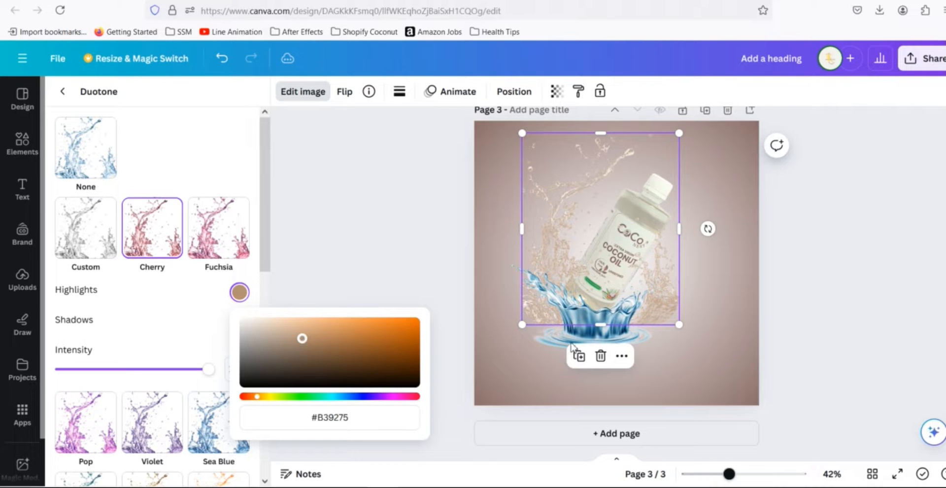
{"action": "left_click", "coordinate": [821, 293]}
{"action": "left_click", "coordinate": [814, 275]}
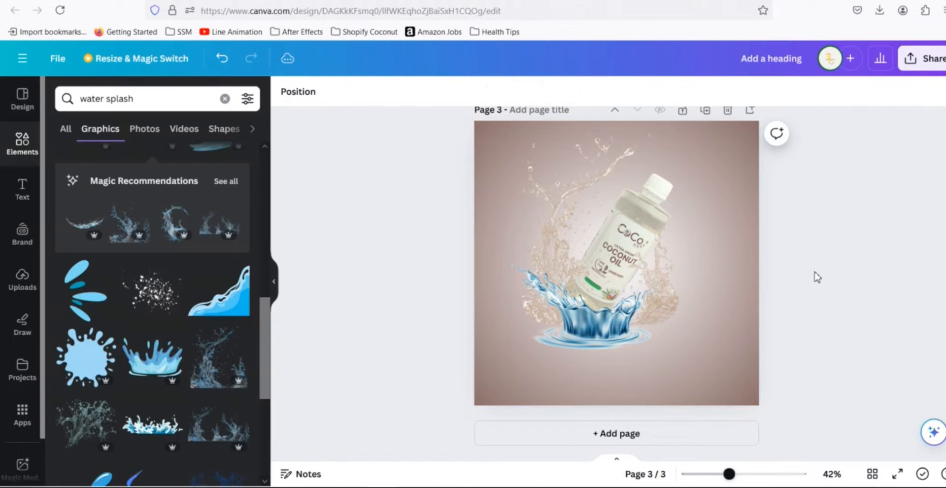
- Change the outer colour of page 3's radial gradient background to #A06A3A
{"action": "scroll", "coordinate": [770, 251], "scroll_direction": "up", "scroll_amount": 5}
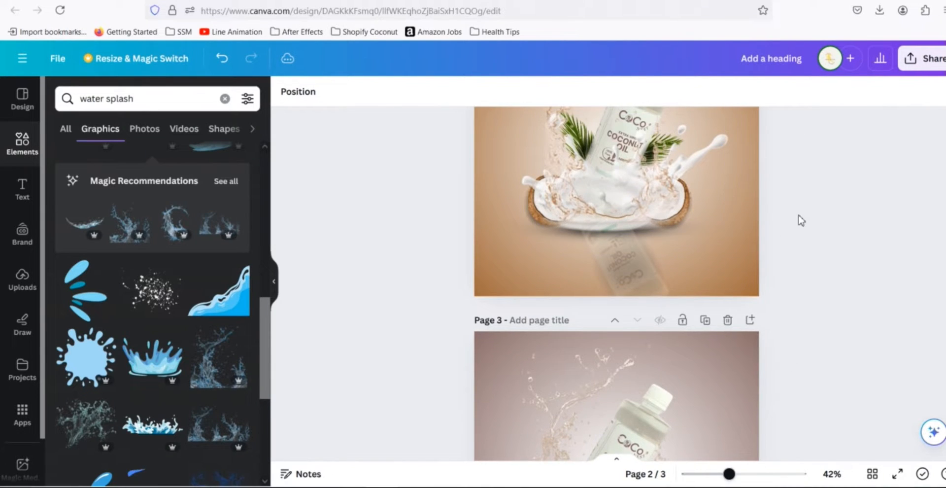
{"action": "scroll", "coordinate": [770, 264], "scroll_direction": "down", "scroll_amount": 5}
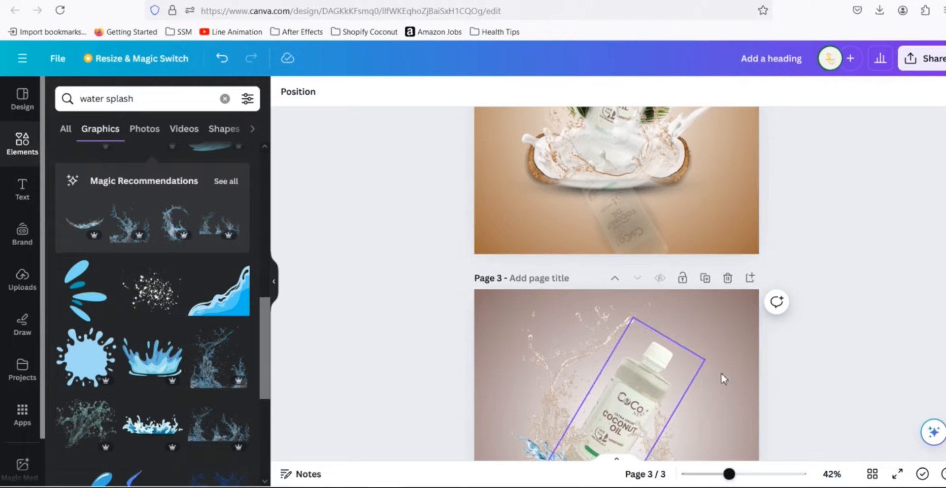
{"action": "scroll", "coordinate": [728, 302], "scroll_direction": "up", "scroll_amount": 1}
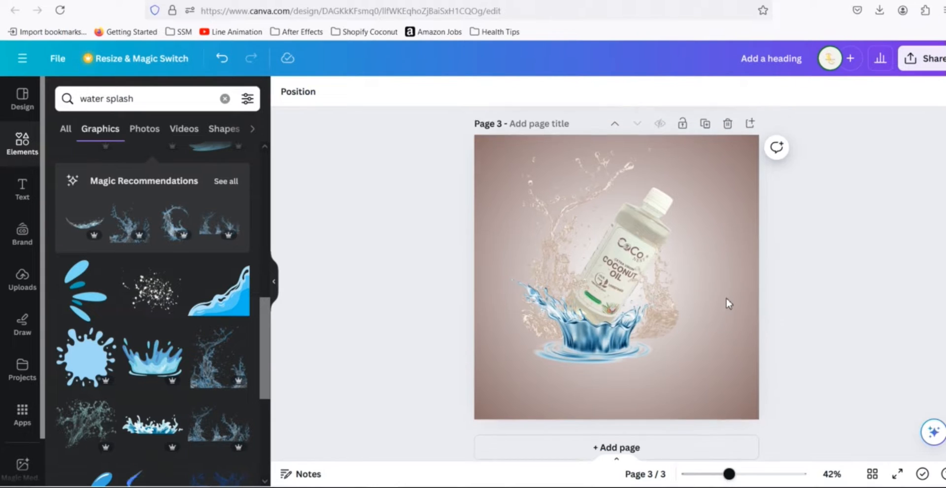
{"action": "left_click", "coordinate": [722, 219]}
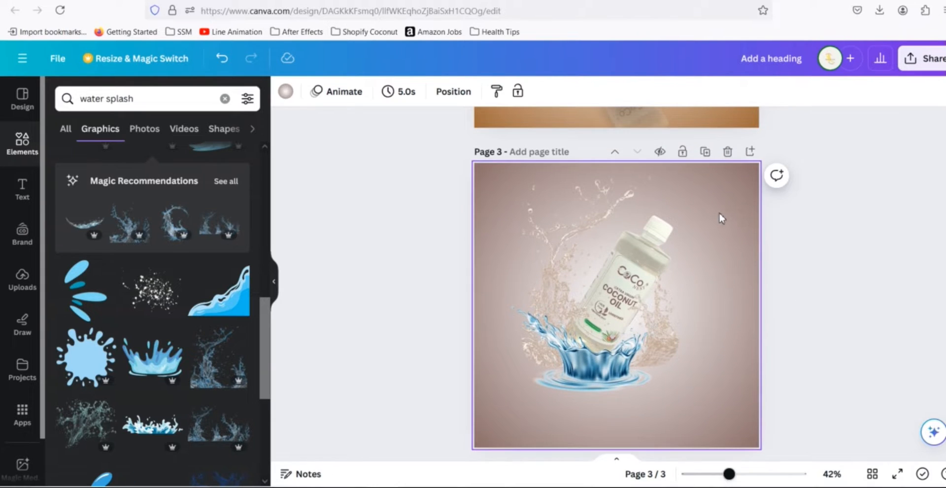
{"action": "left_click", "coordinate": [286, 91]}
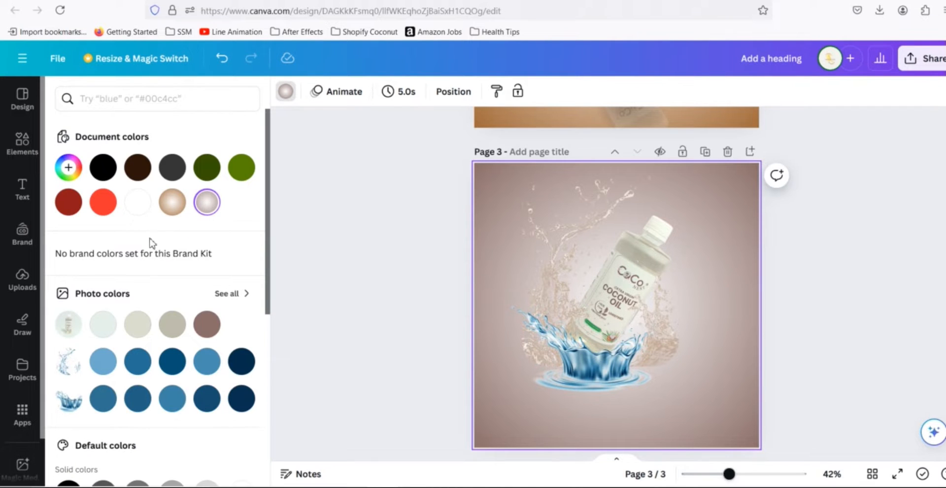
{"action": "left_click", "coordinate": [69, 167]}
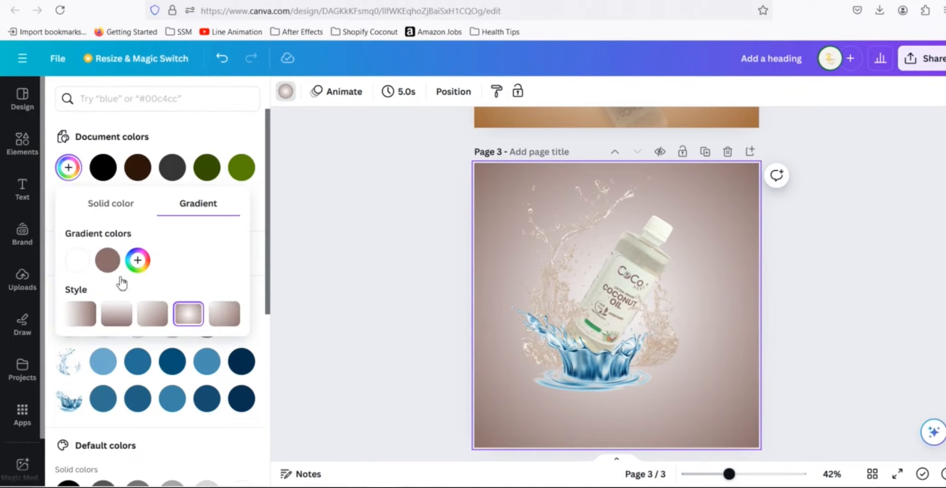
{"action": "left_click", "coordinate": [107, 260]}
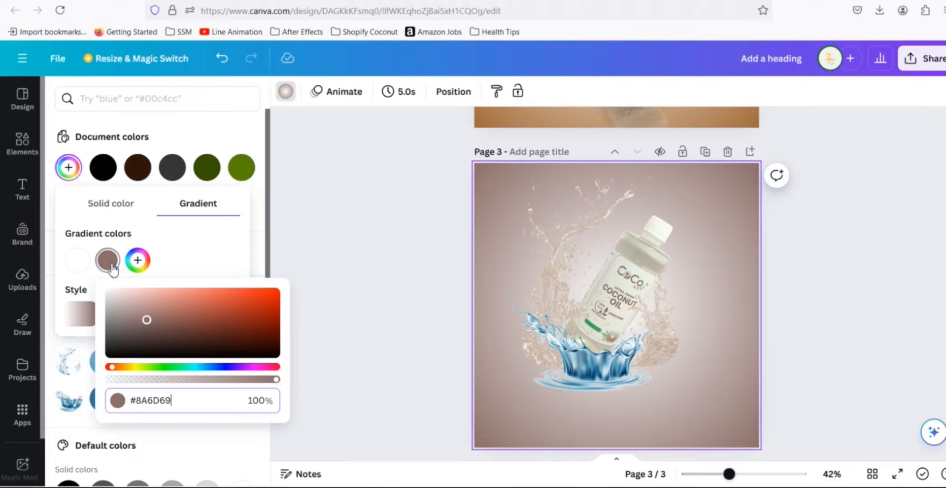
{"action": "type", "text": "#A06A3A"}
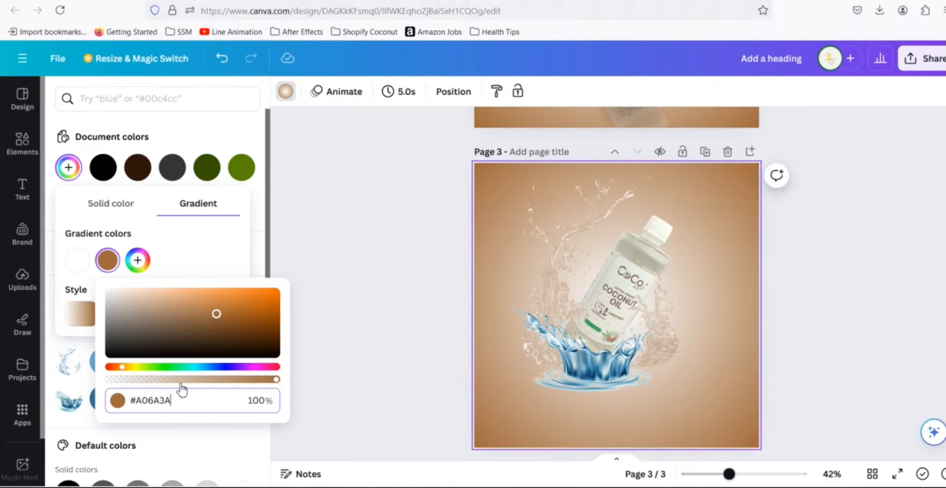
{"action": "left_click", "coordinate": [855, 291]}
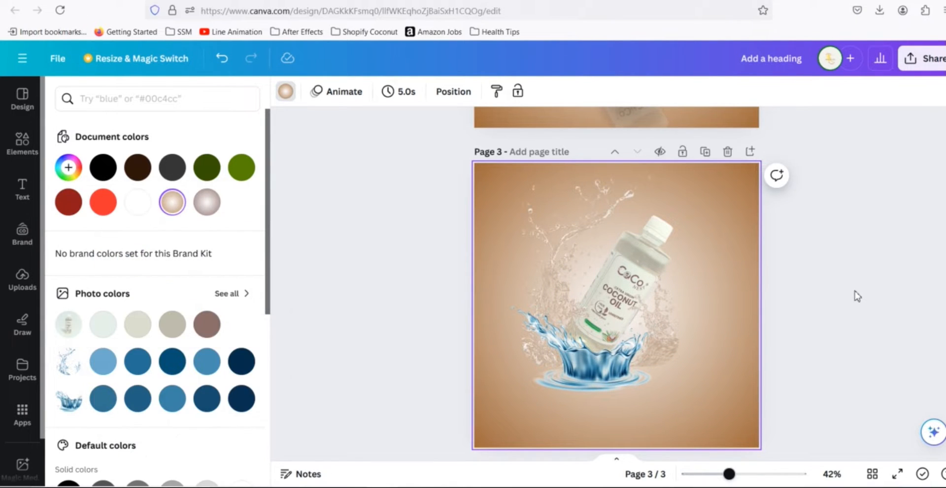
- Nudge the blue water splash slightly upward on page 3 and compare it with page 2
{"action": "scroll", "coordinate": [832, 271], "scroll_direction": "up", "scroll_amount": 3}
{"action": "scroll", "coordinate": [808, 256], "scroll_direction": "down", "scroll_amount": 3}
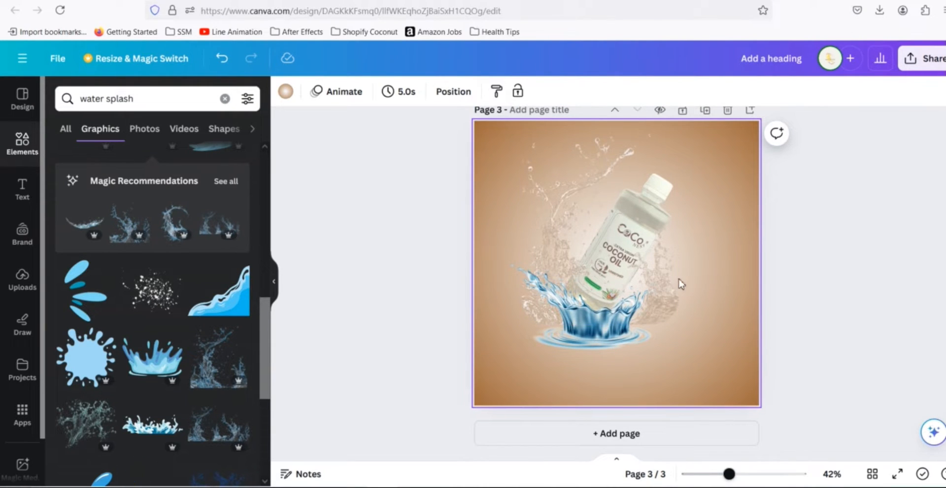
{"action": "left_click", "coordinate": [657, 283]}
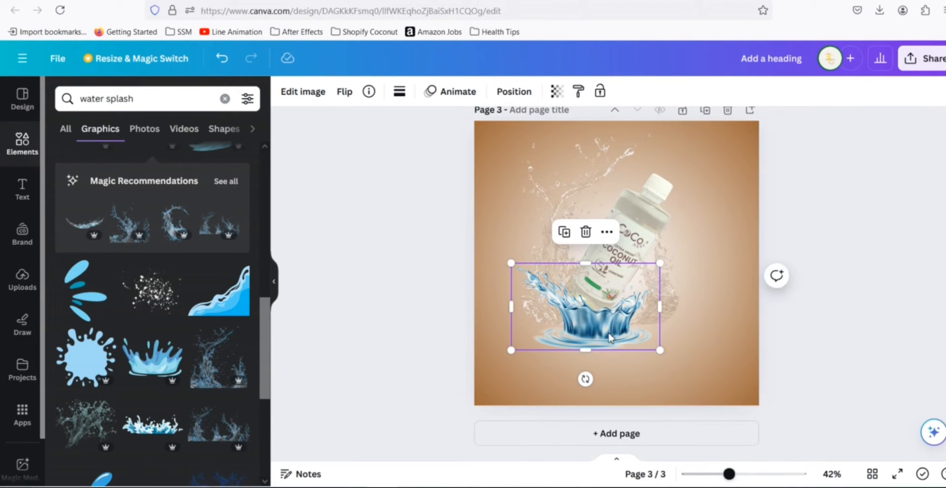
{"action": "left_click_drag", "start_coordinate": [609, 337], "coordinate": [613, 328]}
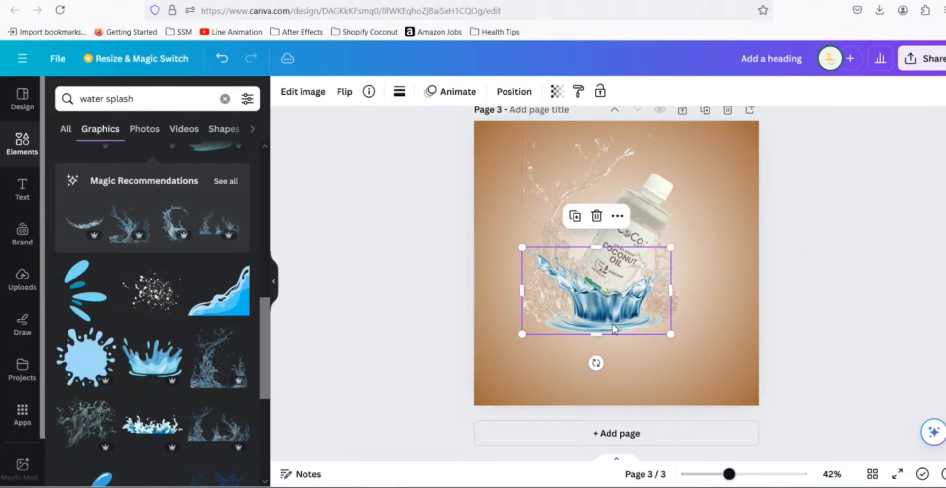
{"action": "scroll", "coordinate": [813, 317], "scroll_direction": "up", "scroll_amount": 4}
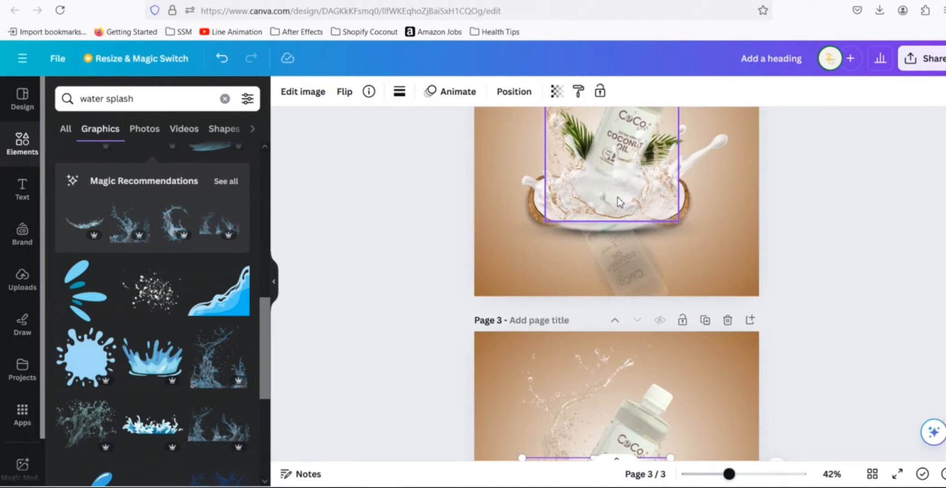
{"action": "scroll", "coordinate": [876, 367], "scroll_direction": "down", "scroll_amount": 4}
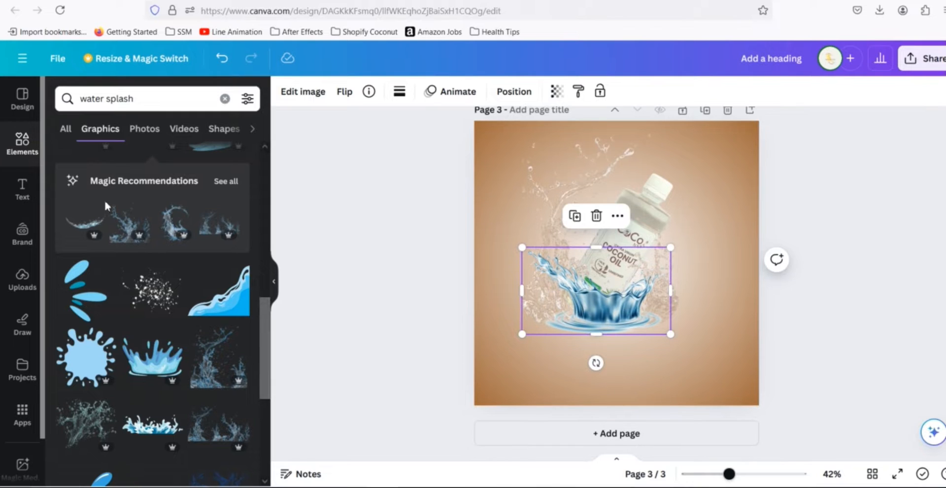
- Search the graphics library for coconut milk and delete the blue water splash from page 3
{"action": "left_click", "coordinate": [190, 98]}
{"action": "key", "text": "ctrl+a"}
{"action": "type", "text": "co"}
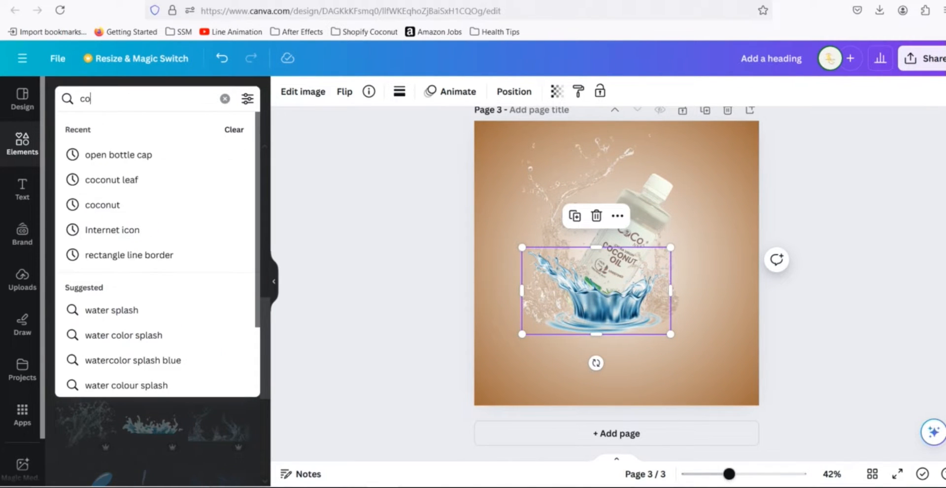
{"action": "type", "text": "conut oil"}
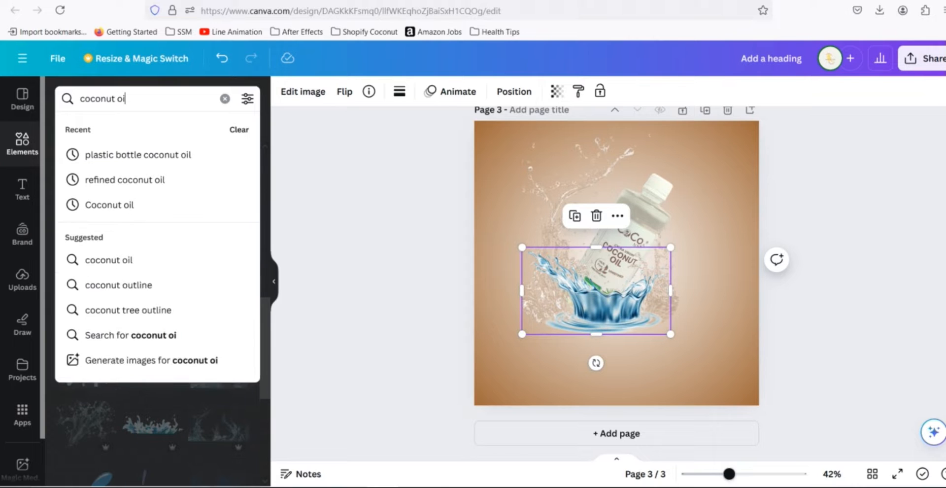
{"action": "key", "text": "BackSpace"}
{"action": "key", "text": "BackSpace"}
{"action": "key", "text": "BackSpace"}
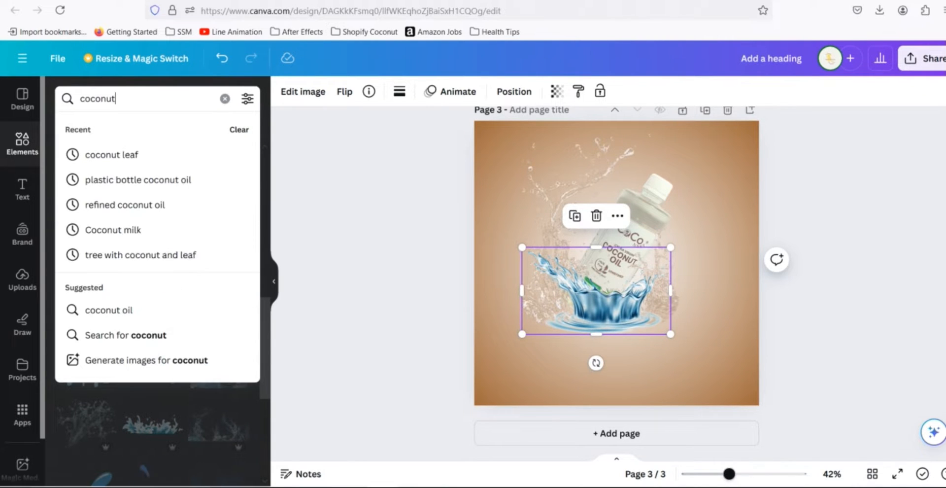
{"action": "type", "text": "m"}
{"action": "key", "text": "BackSpace"}
{"action": "type", "text": "milk"}
{"action": "key", "text": "Return"}
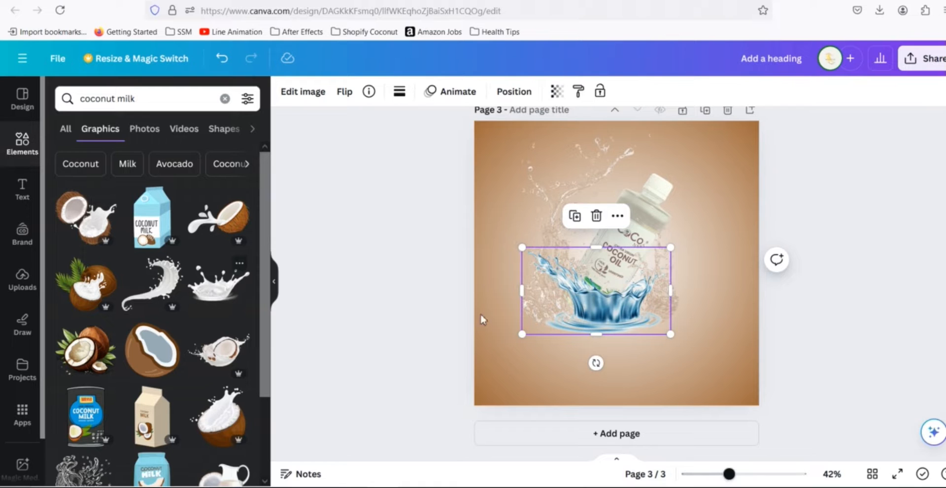
{"action": "key", "text": "Delete"}
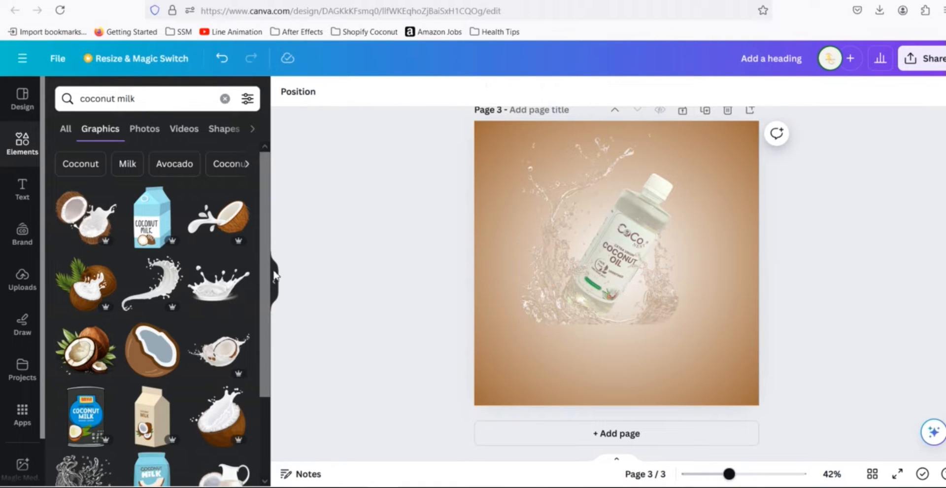
- Add the white milk crown splash graphic and resize it to about 578 × 334 px around the bottle's base
{"action": "scroll", "coordinate": [227, 290], "scroll_direction": "down", "scroll_amount": 5}
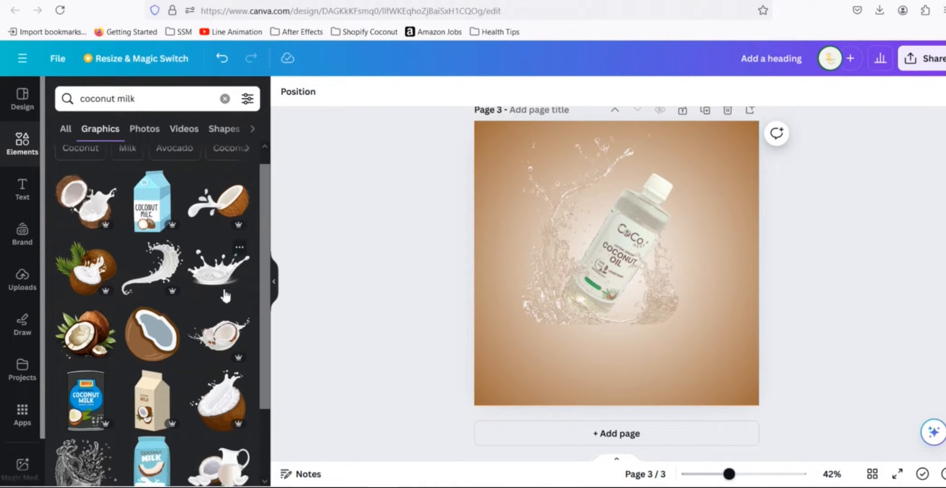
{"action": "scroll", "coordinate": [225, 295], "scroll_direction": "down", "scroll_amount": 5}
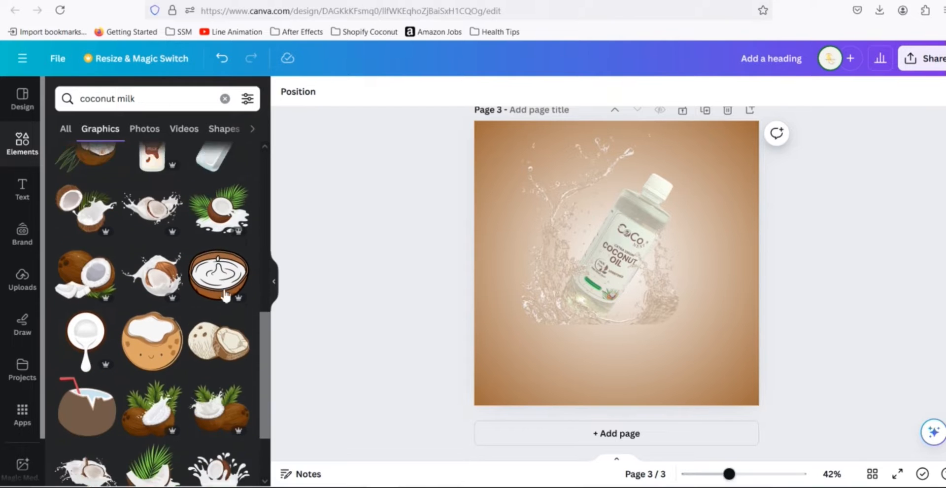
{"action": "scroll", "coordinate": [224, 296], "scroll_direction": "down", "scroll_amount": 4}
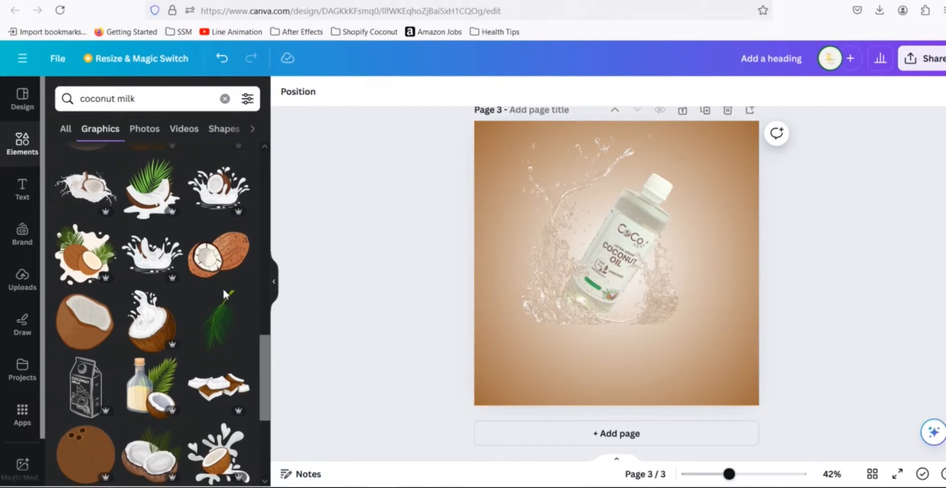
{"action": "scroll", "coordinate": [224, 295], "scroll_direction": "up", "scroll_amount": 4}
{"action": "scroll", "coordinate": [222, 290], "scroll_direction": "up", "scroll_amount": 10}
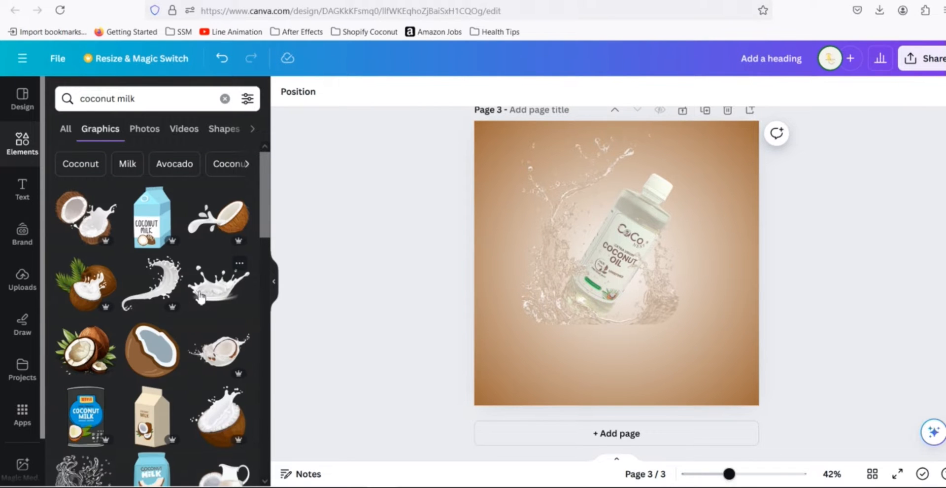
{"action": "left_click", "coordinate": [209, 291]}
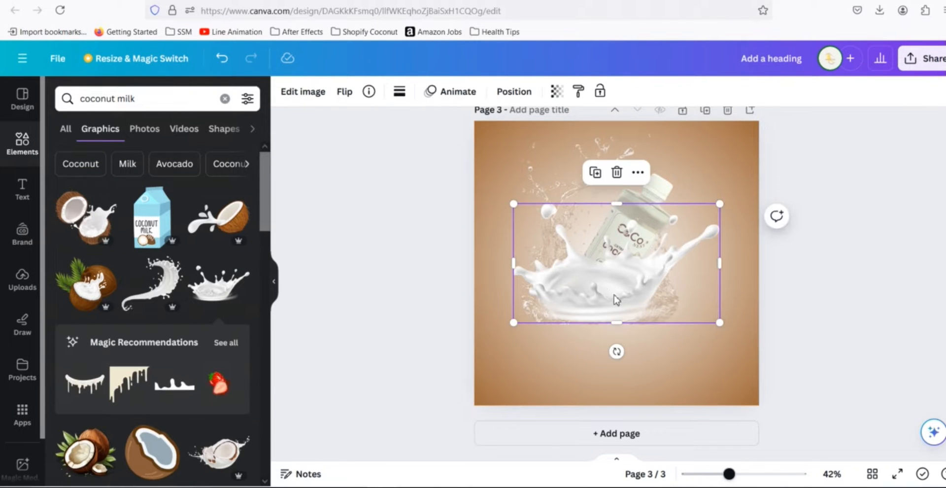
{"action": "left_click_drag", "start_coordinate": [606, 293], "coordinate": [618, 315]}
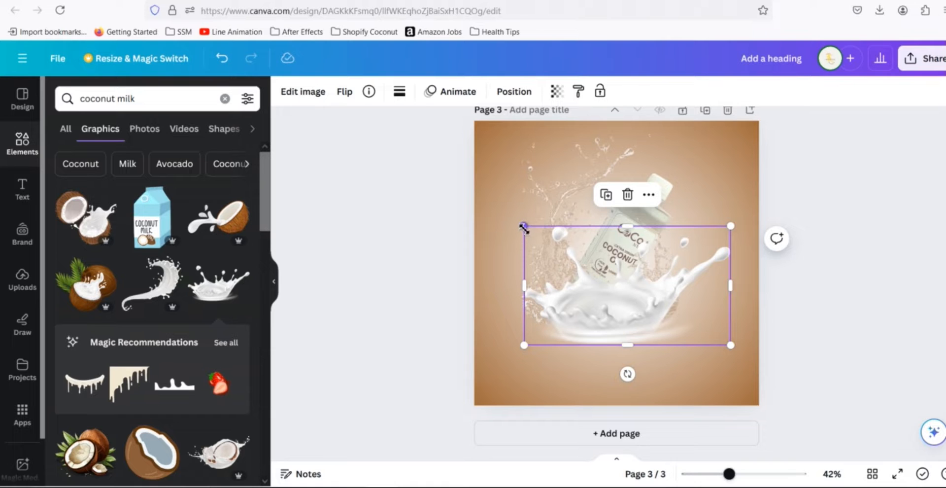
{"action": "left_click_drag", "start_coordinate": [524, 226], "coordinate": [564, 252]}
{"action": "left_click_drag", "start_coordinate": [632, 324], "coordinate": [591, 320]}
{"action": "left_click_drag", "start_coordinate": [523, 247], "coordinate": [535, 254]}
{"action": "mouse_move", "coordinate": [595, 327]}
{"action": "left_mouse_down"}
{"action": "mouse_move", "coordinate": [582, 319]}
{"action": "mouse_move", "coordinate": [595, 322]}
{"action": "left_mouse_up"}
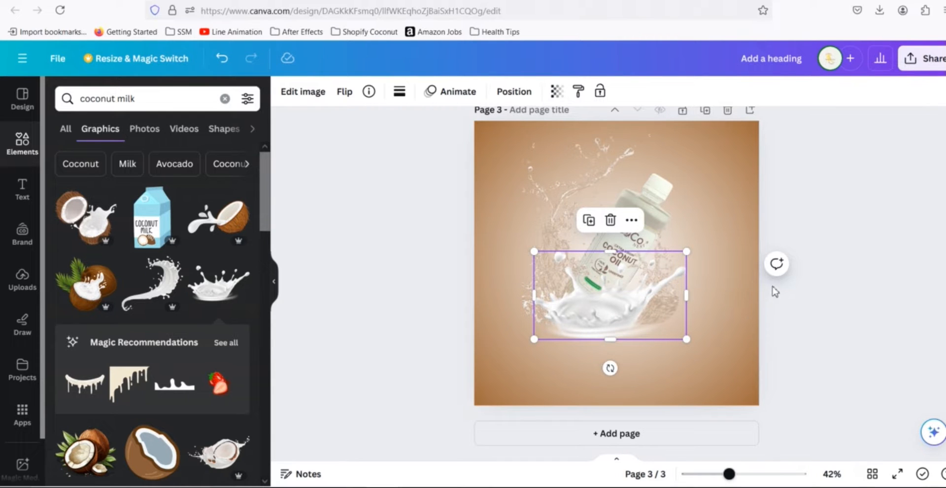
- Adjust the layer order so the milk splash moves one layer backward behind the bottle
{"action": "left_click", "coordinate": [649, 224]}
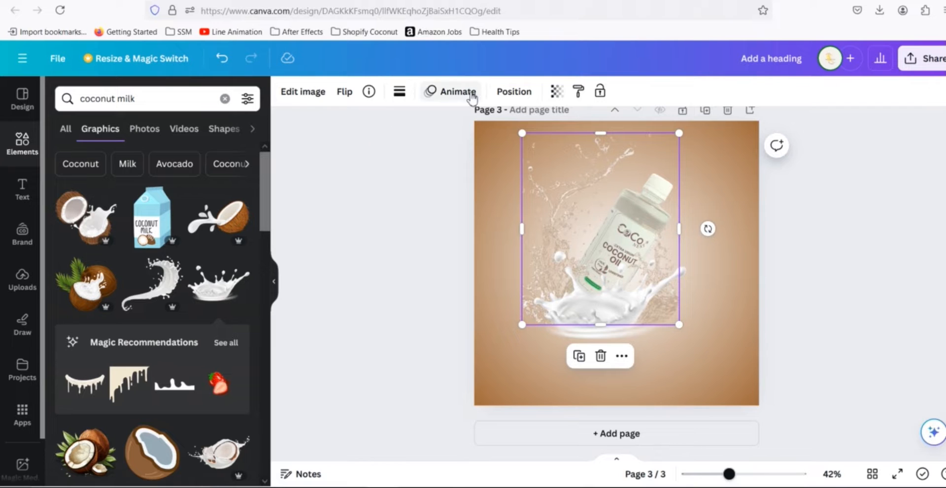
{"action": "left_click", "coordinate": [510, 94]}
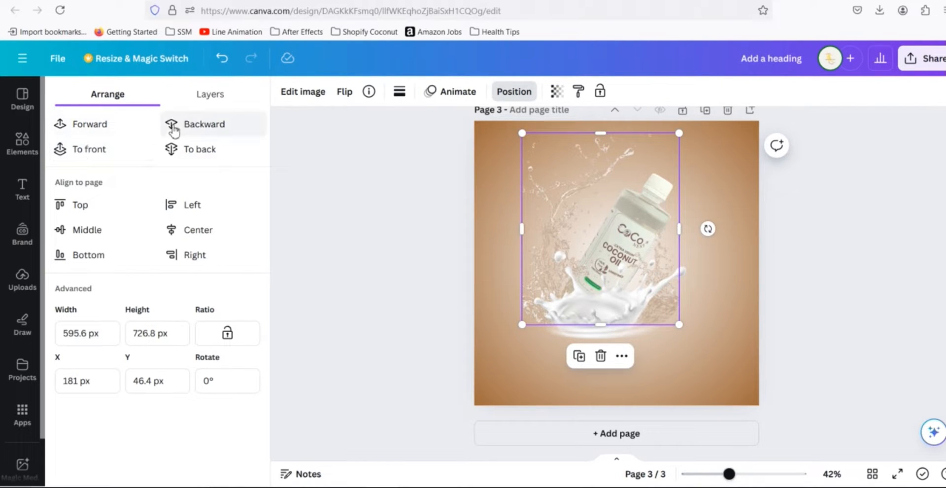
{"action": "left_click", "coordinate": [90, 130]}
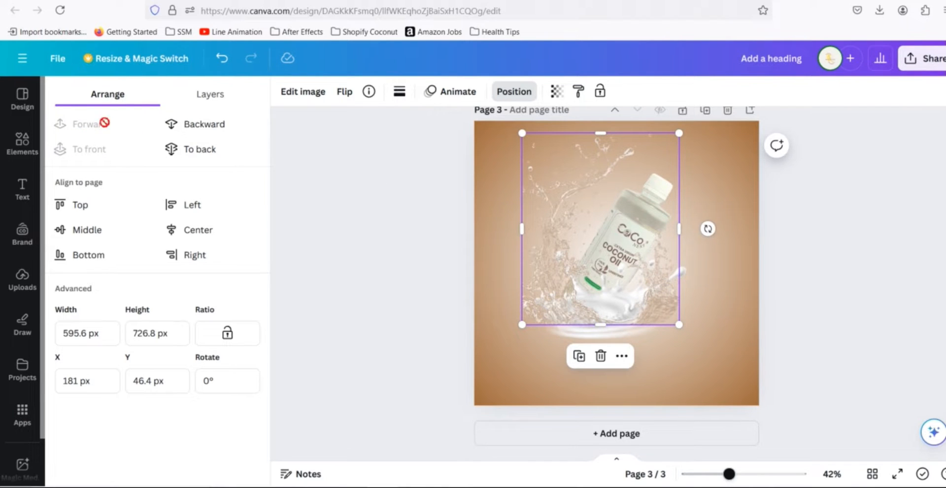
{"action": "left_click", "coordinate": [506, 193]}
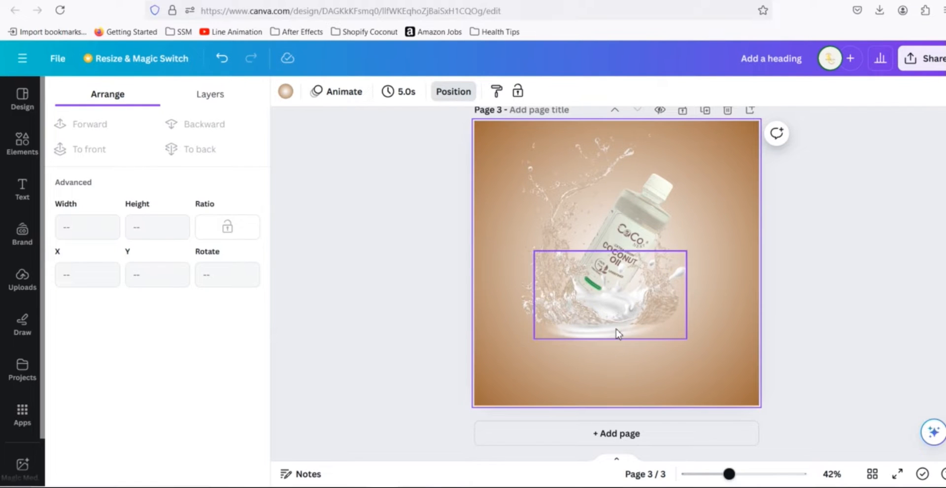
{"action": "left_click", "coordinate": [546, 209]}
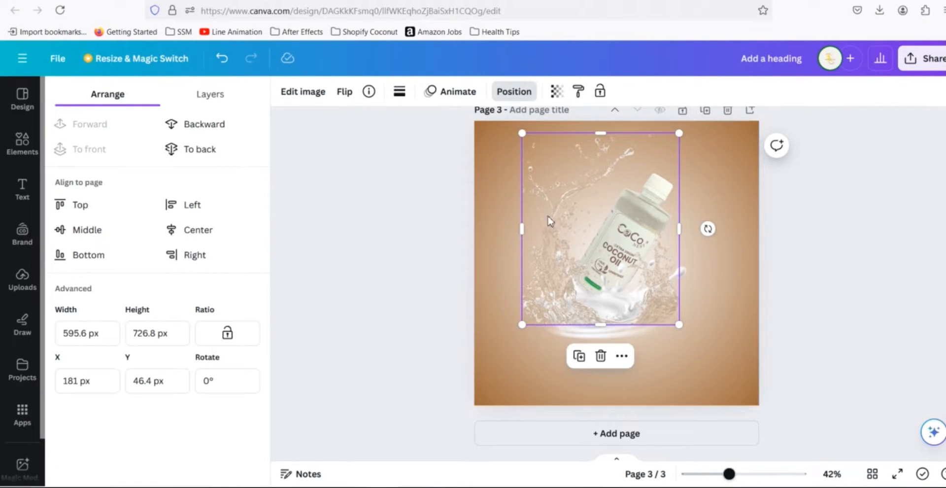
{"action": "left_click", "coordinate": [187, 126]}
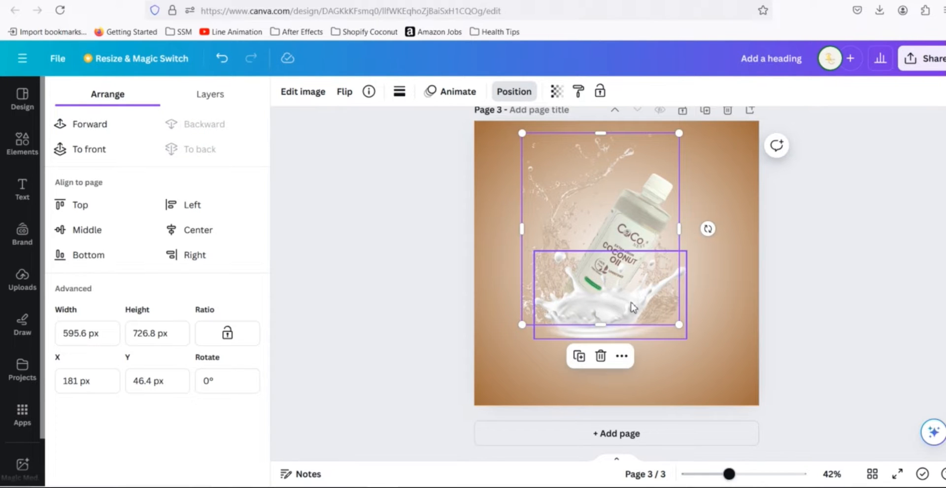
{"action": "left_click", "coordinate": [613, 298]}
{"action": "left_click", "coordinate": [192, 127]}
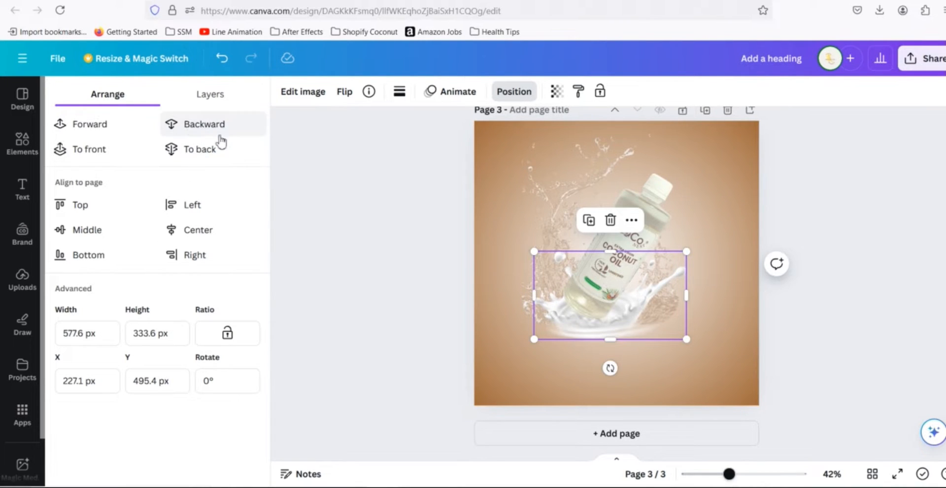
{"action": "left_click", "coordinate": [816, 222]}
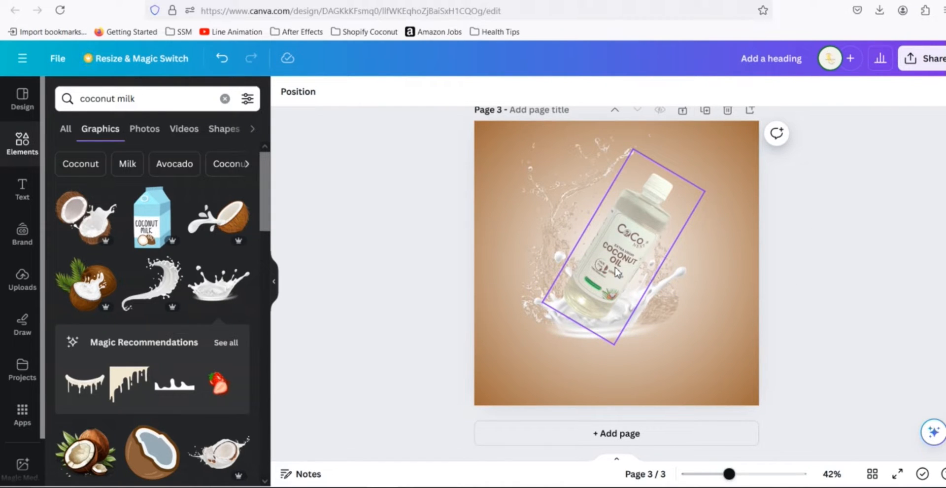
- Shrink the coconut oil bottle slightly from its top corner
{"action": "left_click", "coordinate": [634, 161]}
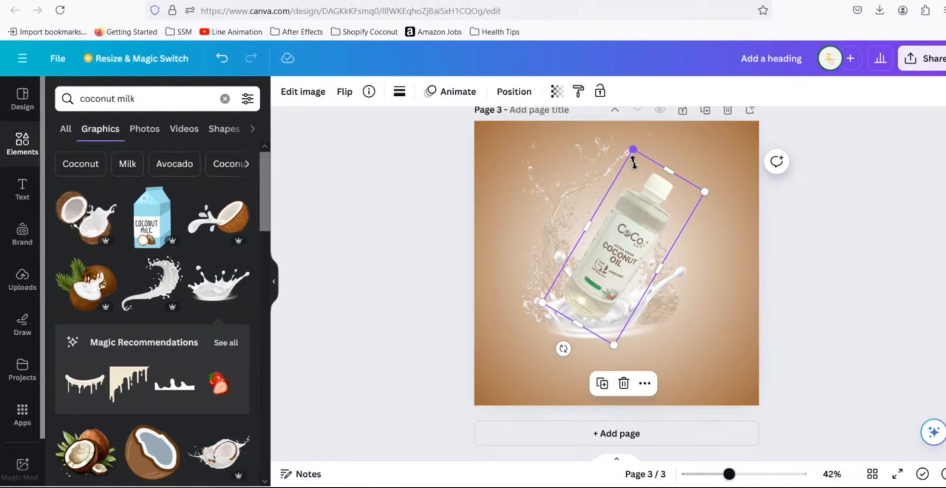
{"action": "left_click_drag", "start_coordinate": [632, 152], "coordinate": [634, 159]}
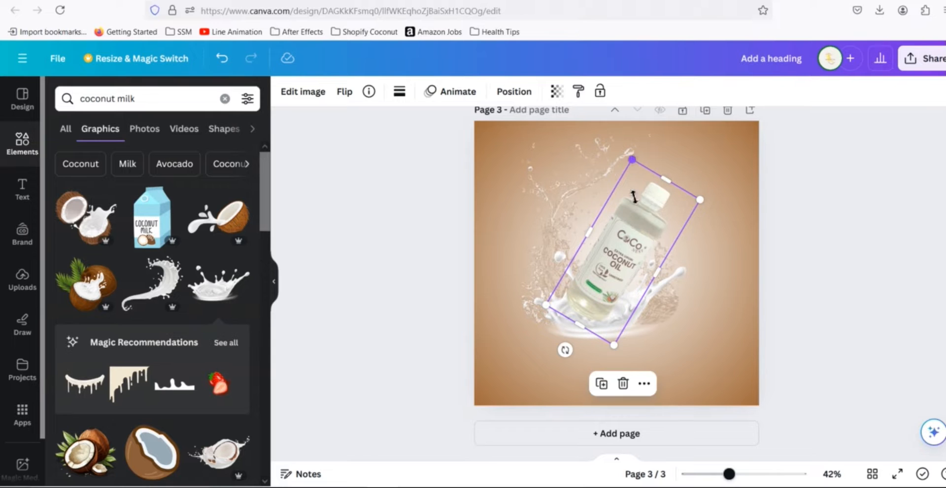
{"action": "left_click_drag", "start_coordinate": [637, 246], "coordinate": [637, 244]}
{"action": "left_click", "coordinate": [819, 236]}
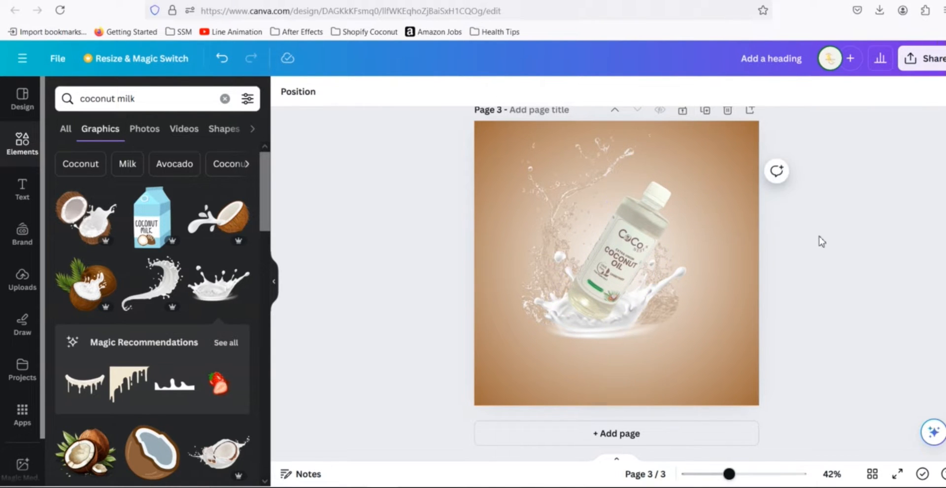
- Set the bottle's transparency to 71
{"action": "scroll", "coordinate": [818, 239], "scroll_direction": "up", "scroll_amount": 4}
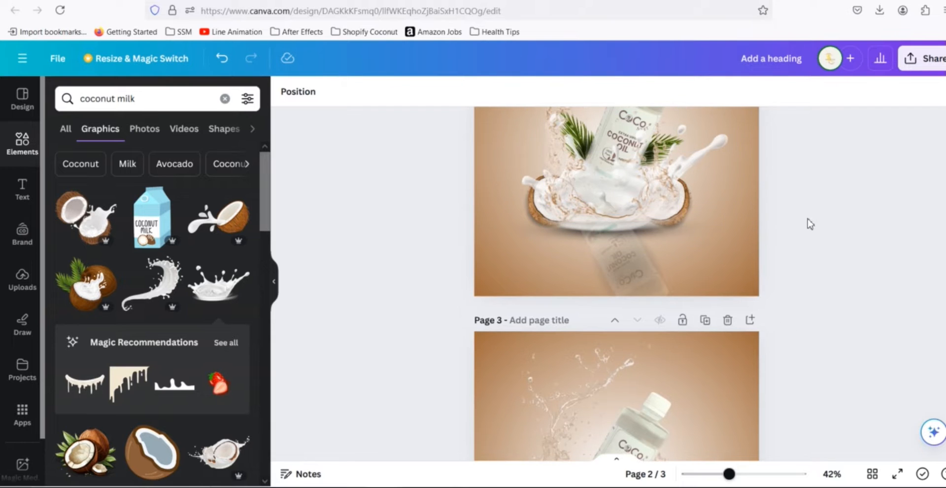
{"action": "scroll", "coordinate": [808, 219], "scroll_direction": "up", "scroll_amount": 2}
{"action": "scroll", "coordinate": [808, 219], "scroll_direction": "down", "scroll_amount": 6}
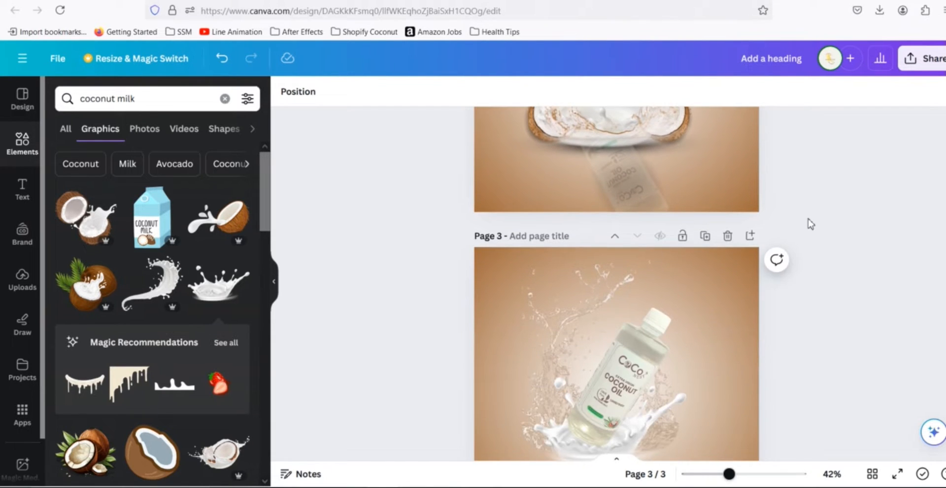
{"action": "left_click", "coordinate": [623, 255]}
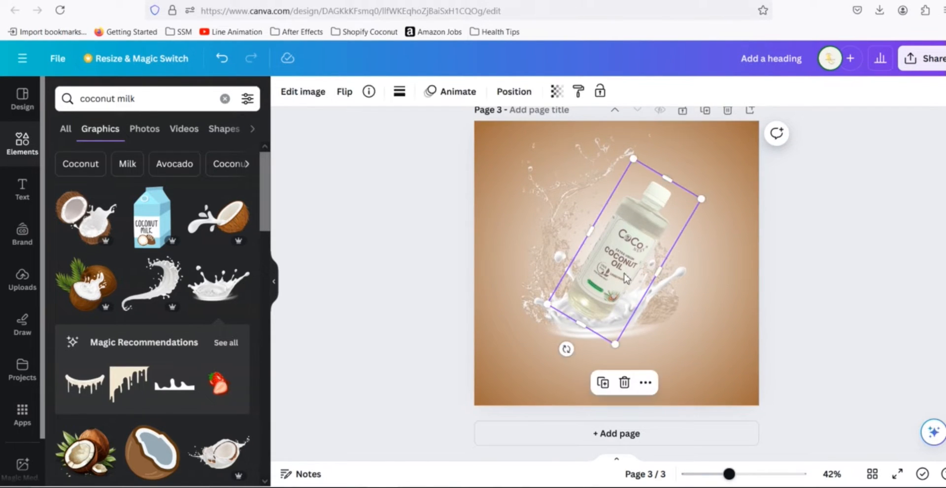
{"action": "scroll", "coordinate": [824, 167], "scroll_direction": "up", "scroll_amount": 2}
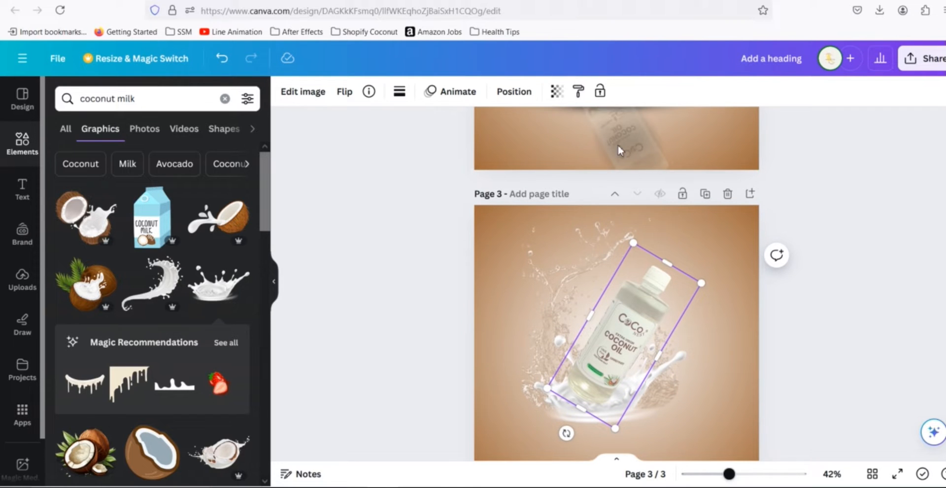
{"action": "left_click", "coordinate": [556, 92]}
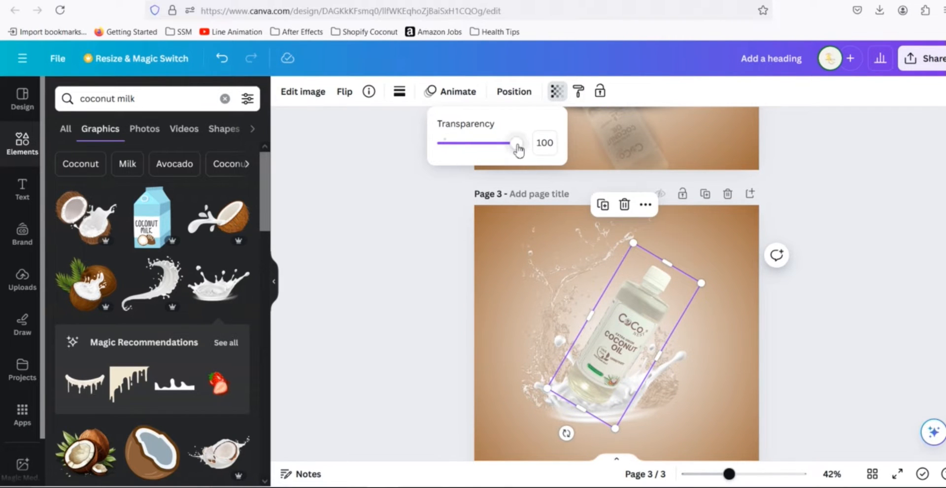
{"action": "left_click_drag", "start_coordinate": [518, 149], "coordinate": [497, 154]}
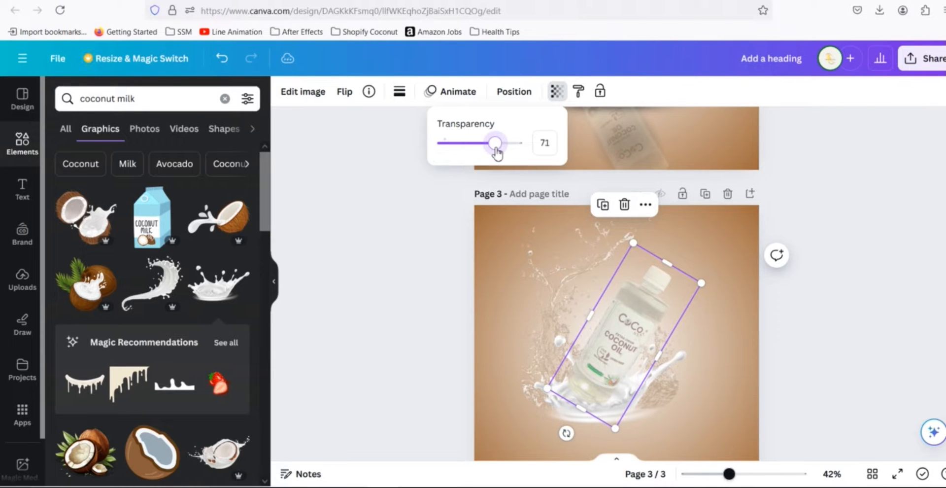
{"action": "left_click", "coordinate": [837, 256]}
{"action": "left_click", "coordinate": [835, 292]}
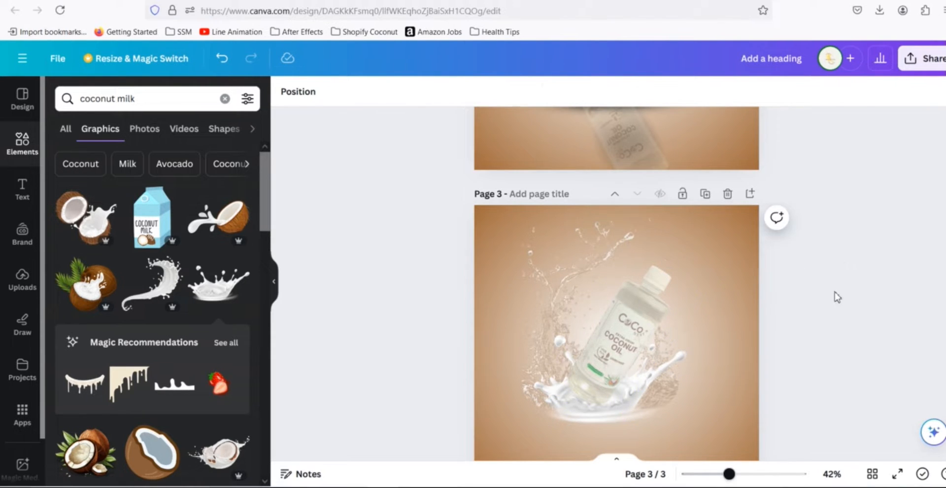
- Compare with page 2 and raise the bottle's transparency setting so it looks more solid
{"action": "scroll", "coordinate": [833, 305], "scroll_direction": "up", "scroll_amount": 5}
{"action": "scroll", "coordinate": [840, 295], "scroll_direction": "down", "scroll_amount": 5}
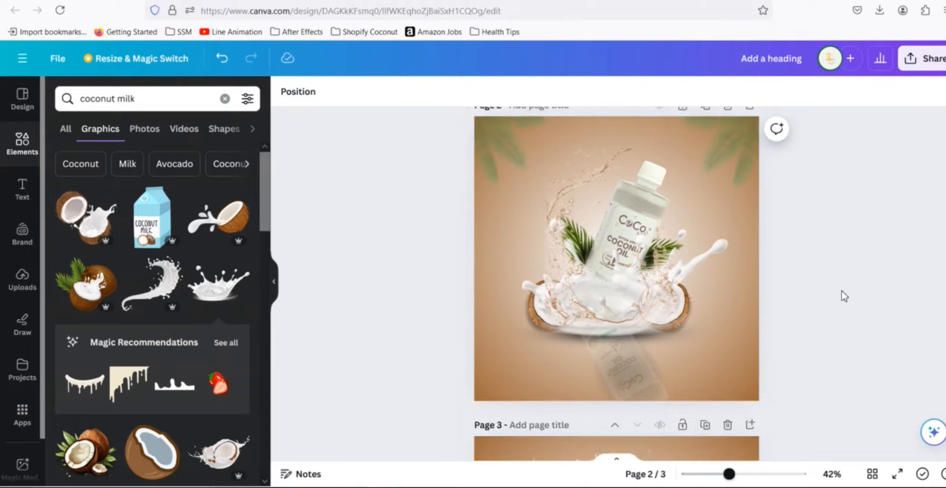
{"action": "scroll", "coordinate": [842, 291], "scroll_direction": "down", "scroll_amount": 2}
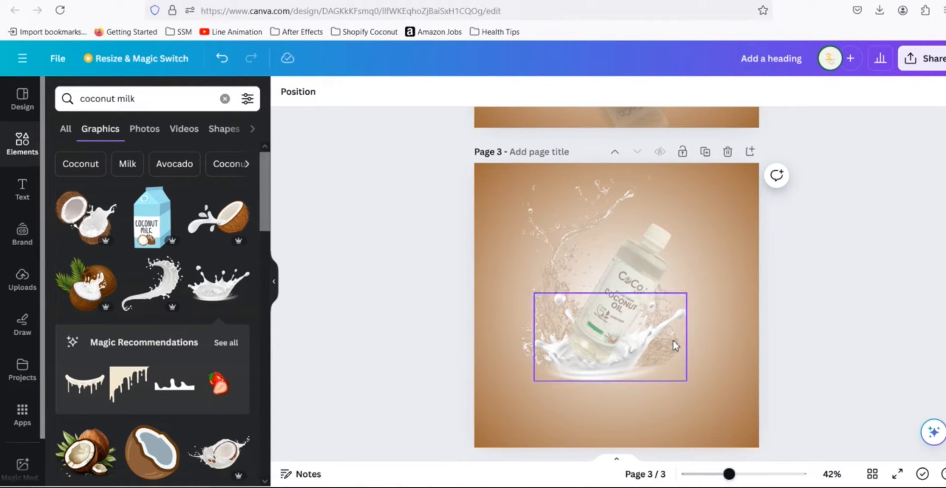
{"action": "left_click", "coordinate": [660, 270]}
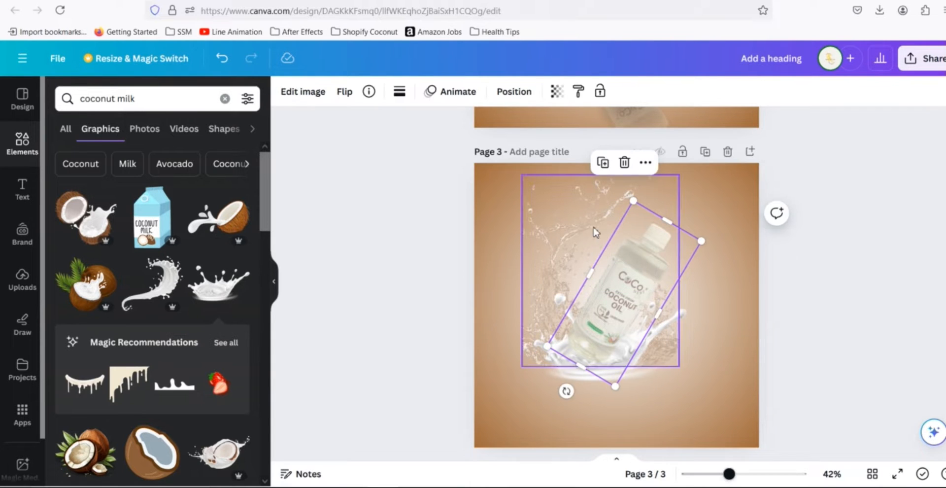
{"action": "left_click", "coordinate": [557, 91]}
{"action": "left_click_drag", "start_coordinate": [499, 140], "coordinate": [524, 146]}
{"action": "left_click", "coordinate": [746, 294]}
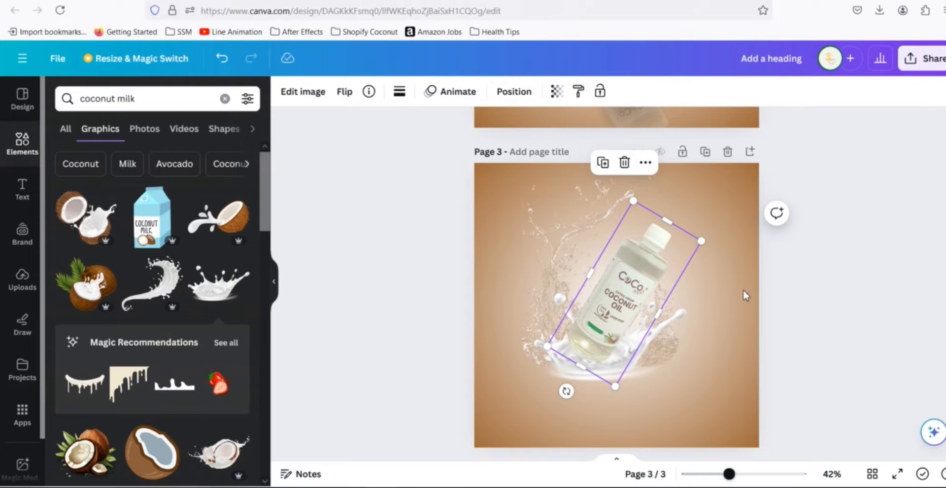
- Move the coconut oil bottle one layer backward, behind the milk splash
{"action": "left_click", "coordinate": [782, 279]}
{"action": "left_click", "coordinate": [632, 293]}
{"action": "left_click", "coordinate": [513, 92]}
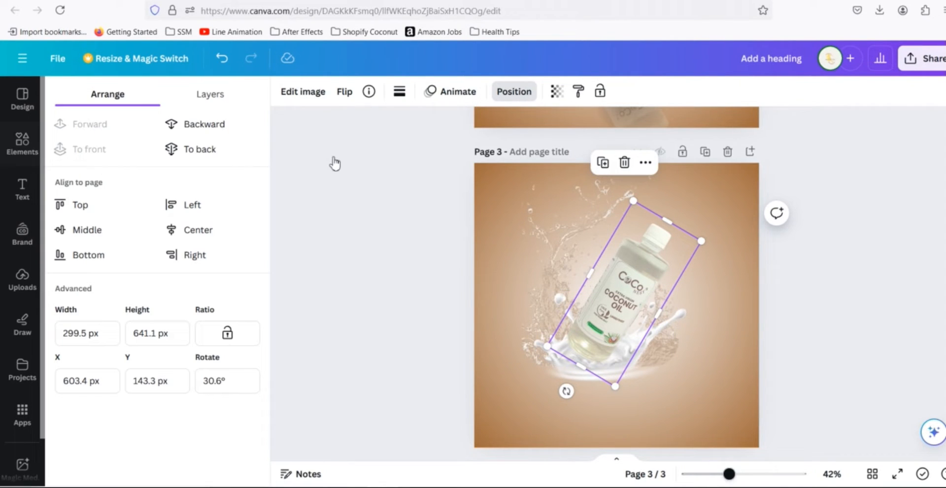
{"action": "left_click", "coordinate": [191, 125]}
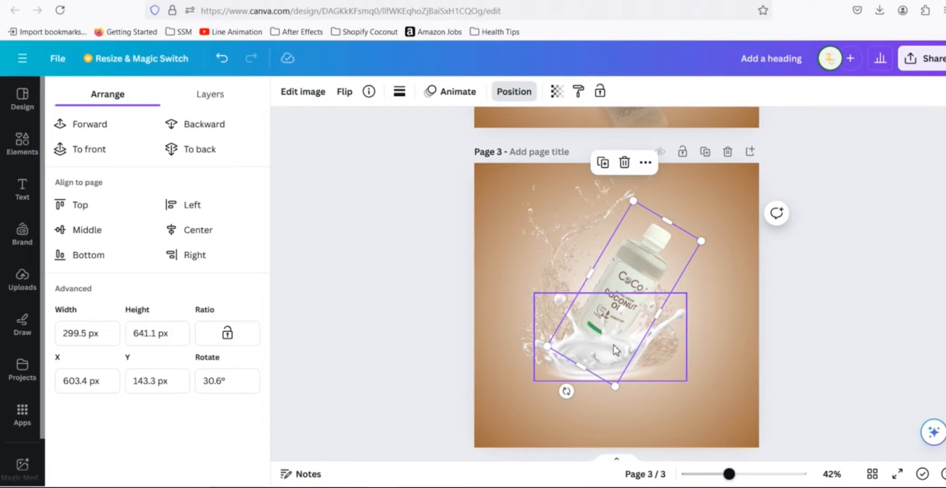
- Set the milk crown splash's transparency to 66
{"action": "left_click", "coordinate": [652, 350]}
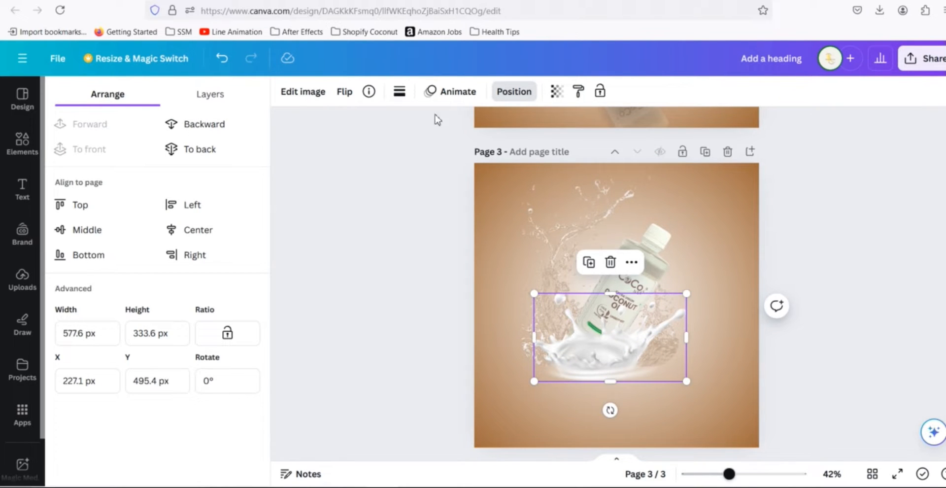
{"action": "left_click", "coordinate": [556, 91]}
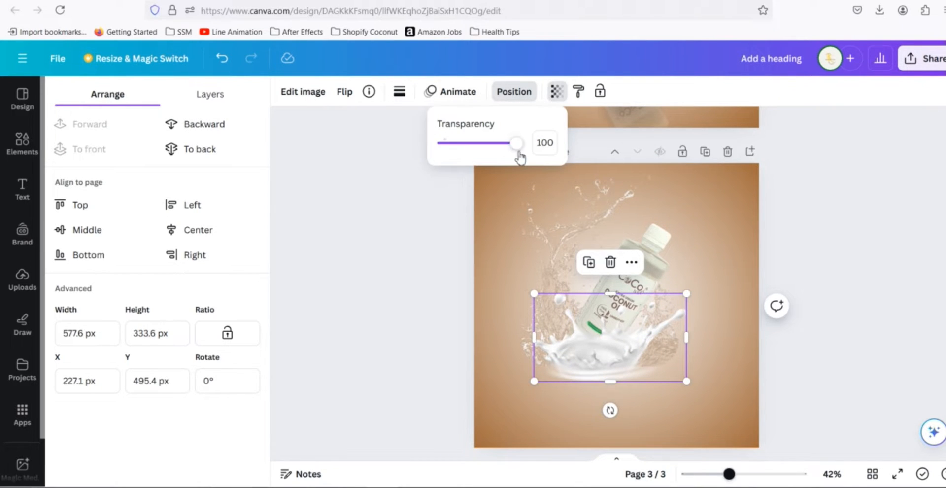
{"action": "left_click_drag", "start_coordinate": [519, 154], "coordinate": [493, 156]}
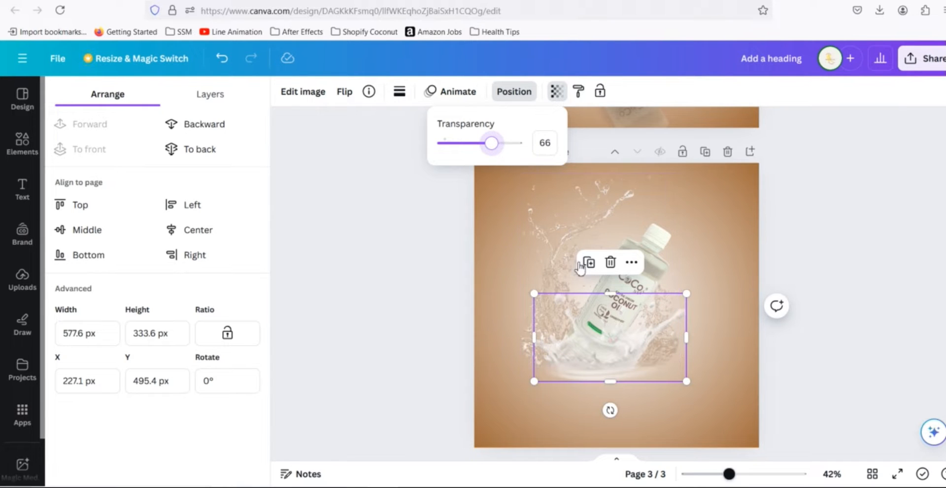
- Change the water splash's duotone highlight colour to #BA9F87
{"action": "left_click", "coordinate": [555, 242]}
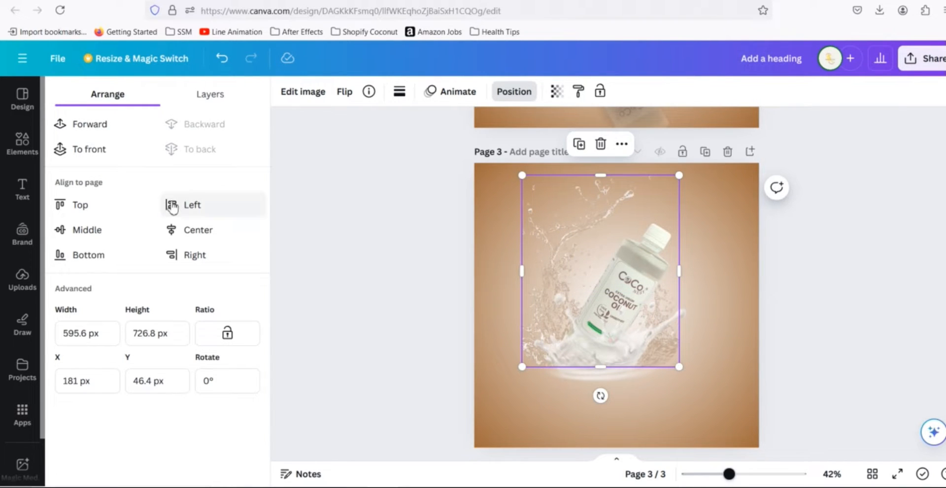
{"action": "left_click", "coordinate": [316, 98]}
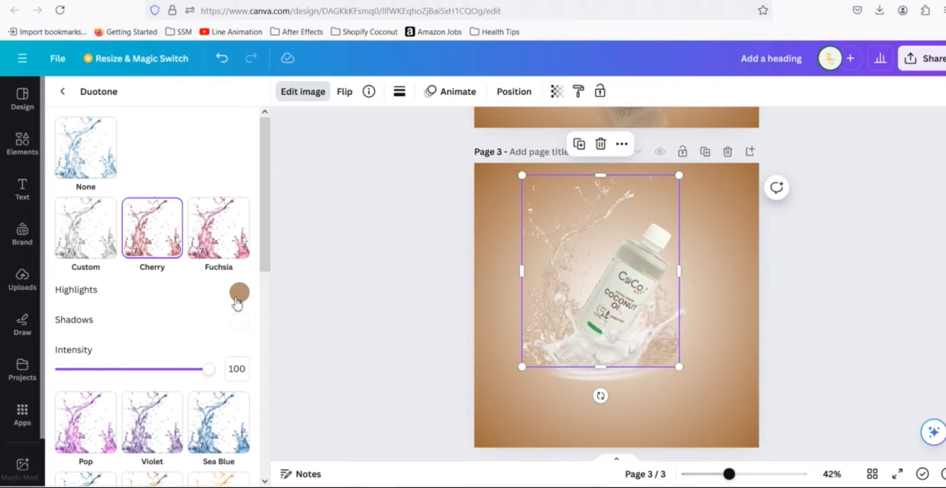
{"action": "left_click", "coordinate": [239, 295]}
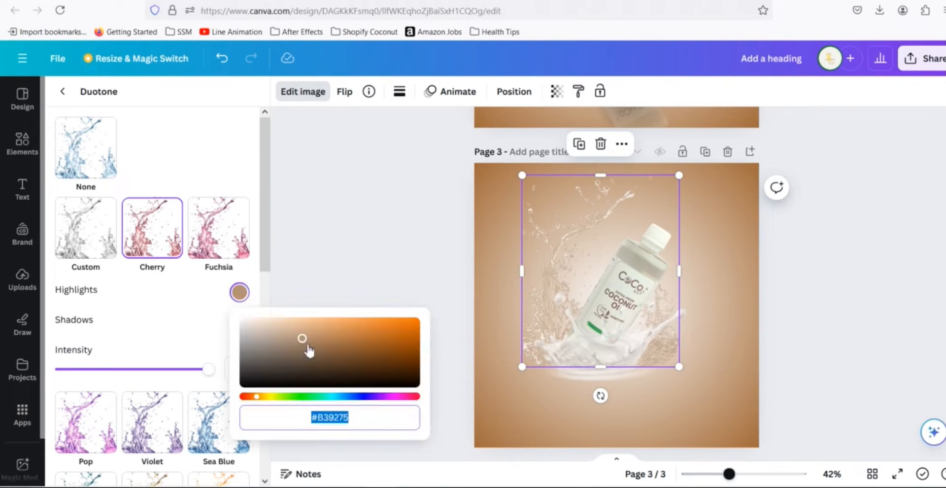
{"action": "left_click_drag", "start_coordinate": [302, 344], "coordinate": [290, 339]}
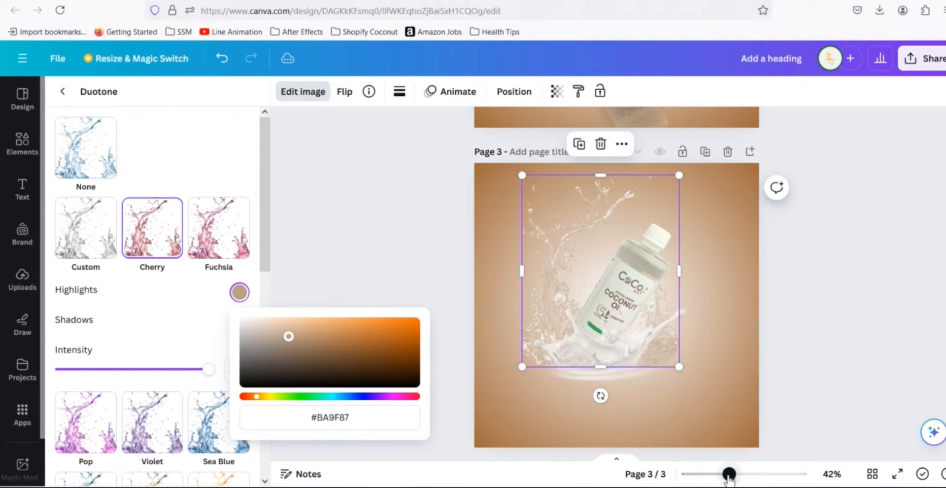
{"action": "mouse_move", "coordinate": [729, 475]}
{"action": "left_mouse_down"}
{"action": "mouse_move", "coordinate": [754, 474]}
{"action": "mouse_move", "coordinate": [737, 475]}
{"action": "left_mouse_up"}
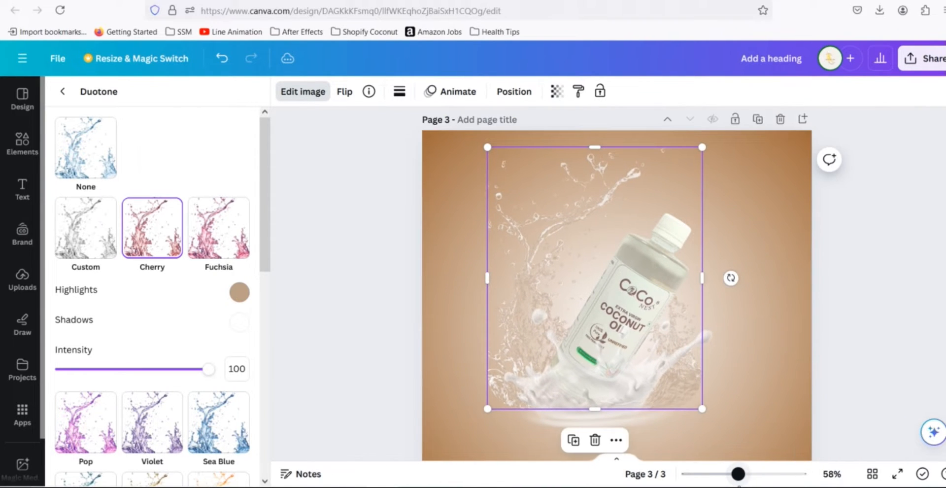
{"action": "left_click", "coordinate": [875, 336]}
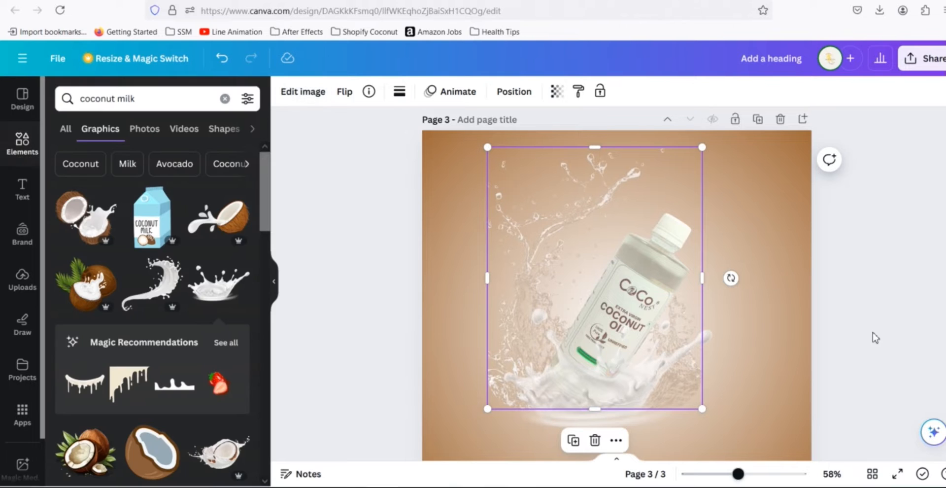
- Compare with page 2 and paste #A06A3A as the water splash's duotone highlight colour
{"action": "left_click", "coordinate": [865, 297]}
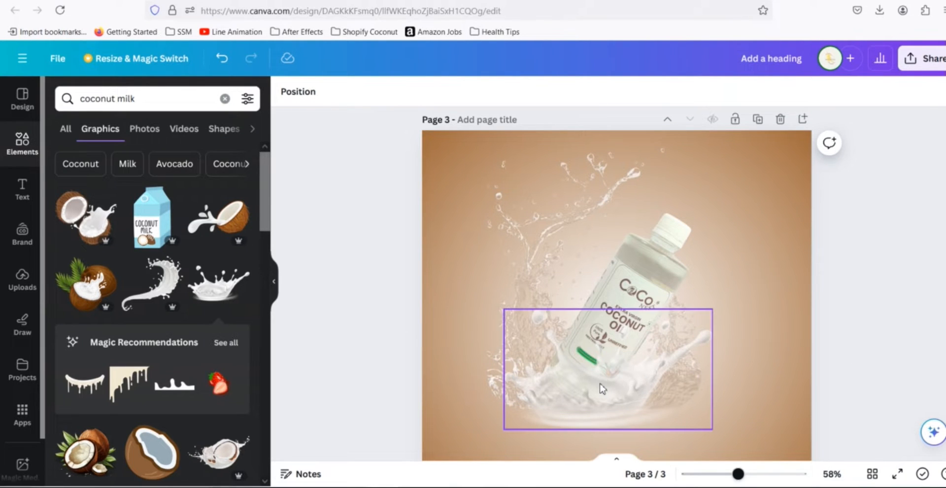
{"action": "scroll", "coordinate": [896, 338], "scroll_direction": "up", "scroll_amount": 5}
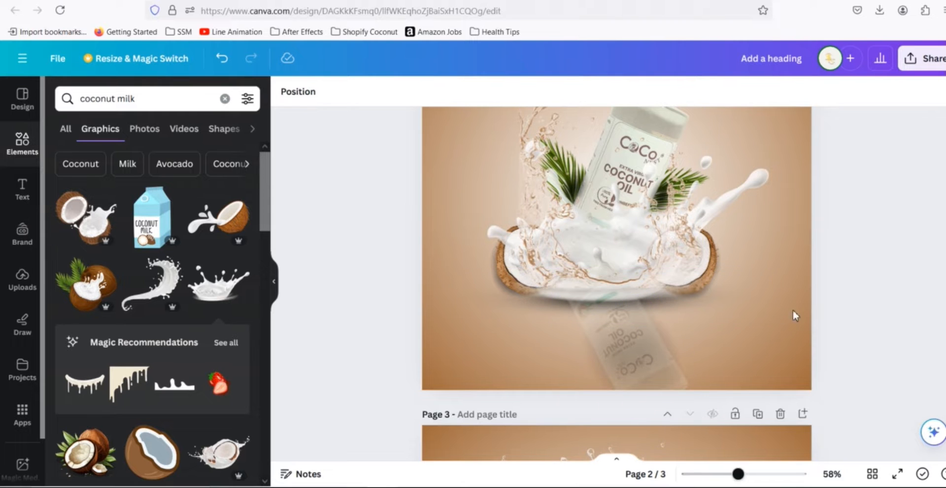
{"action": "scroll", "coordinate": [859, 318], "scroll_direction": "down", "scroll_amount": 5}
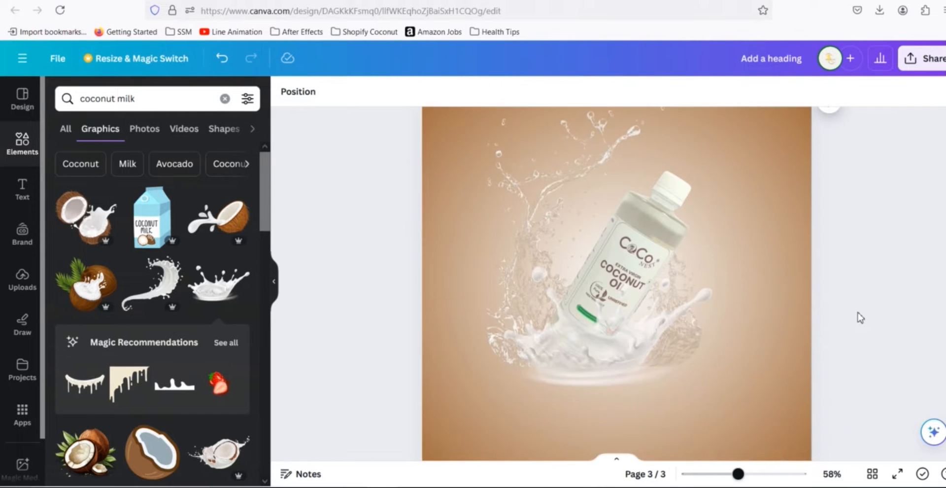
{"action": "left_click", "coordinate": [544, 278]}
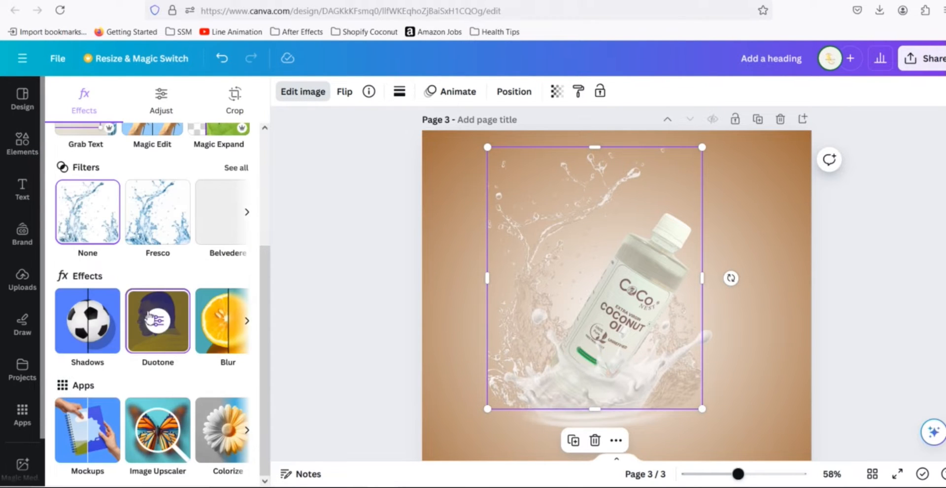
{"action": "left_click", "coordinate": [171, 324]}
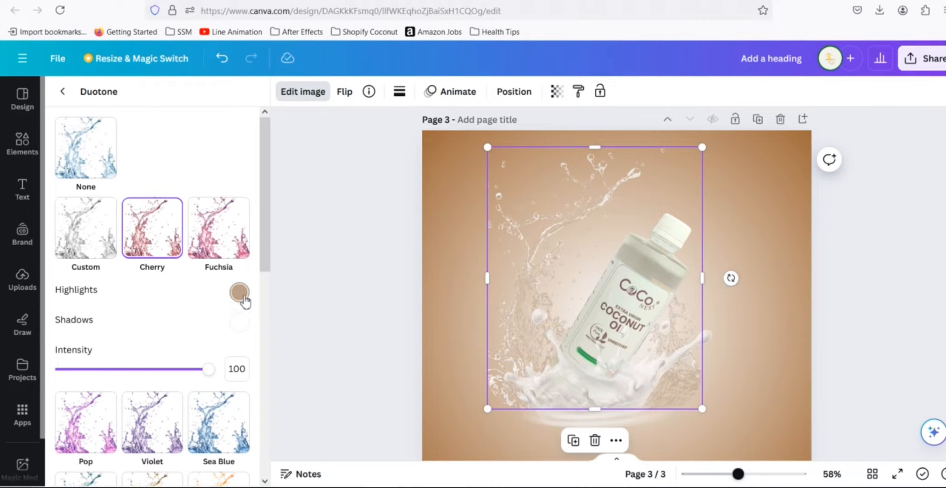
{"action": "left_click", "coordinate": [240, 294]}
{"action": "key", "text": "ctrl+a"}
{"action": "type", "text": "#A06A3A"}
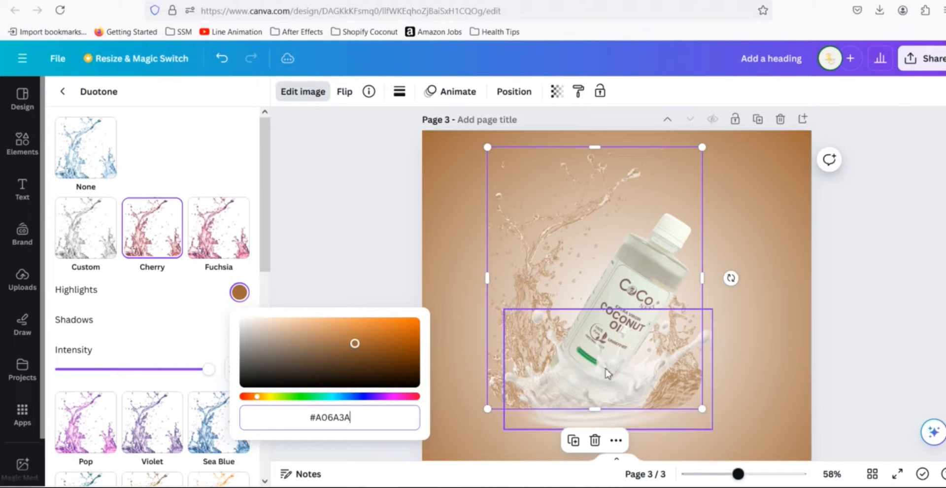
{"action": "left_click", "coordinate": [838, 266]}
{"action": "left_click", "coordinate": [858, 258]}
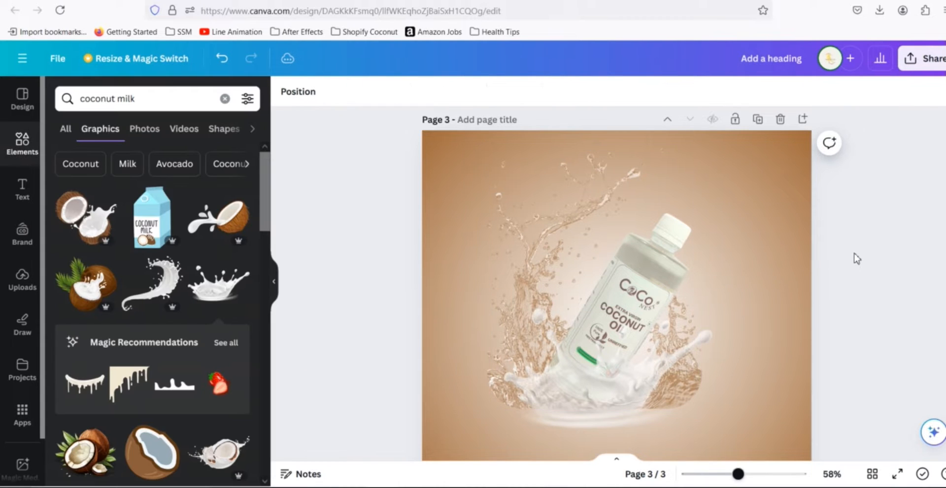
- Bring the water splash forward to the top layer, in front of the bottle
{"action": "scroll", "coordinate": [858, 259], "scroll_direction": "up", "scroll_amount": 5}
{"action": "scroll", "coordinate": [857, 258], "scroll_direction": "down", "scroll_amount": 5}
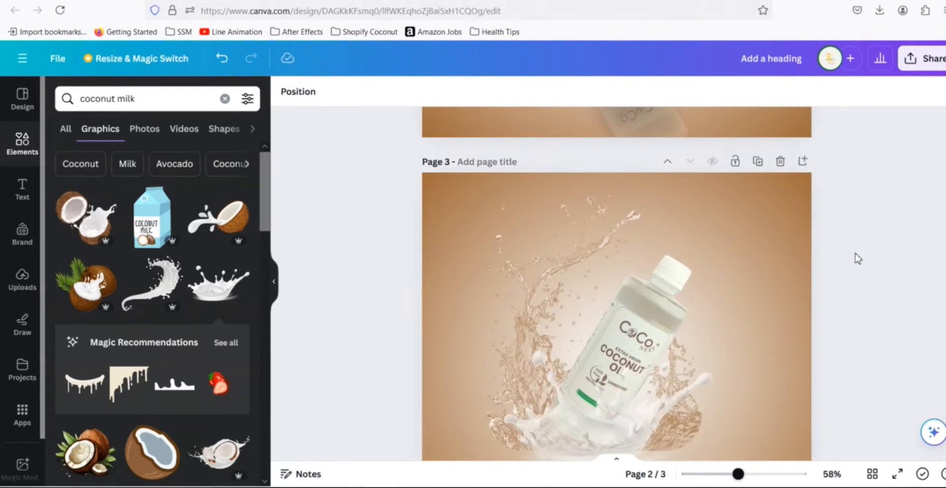
{"action": "scroll", "coordinate": [857, 258], "scroll_direction": "down", "scroll_amount": 3}
{"action": "scroll", "coordinate": [857, 258], "scroll_direction": "up", "scroll_amount": 8}
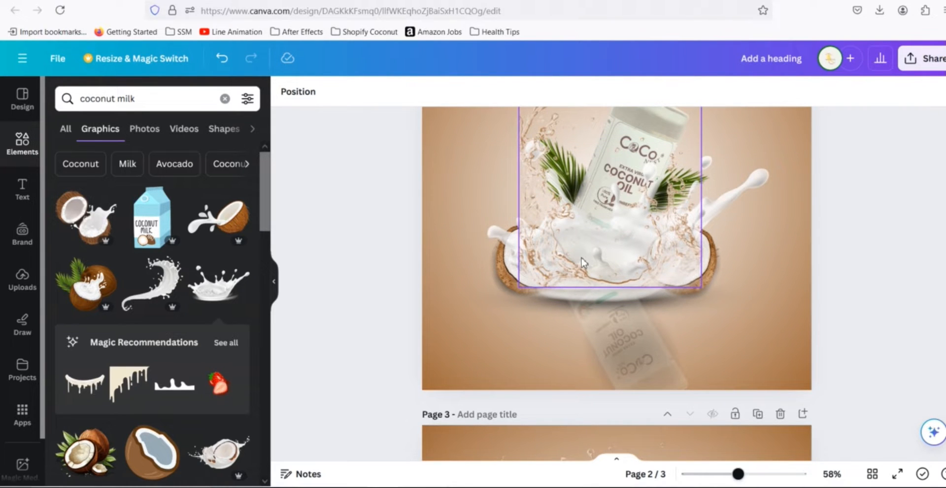
{"action": "scroll", "coordinate": [837, 310], "scroll_direction": "down", "scroll_amount": 6}
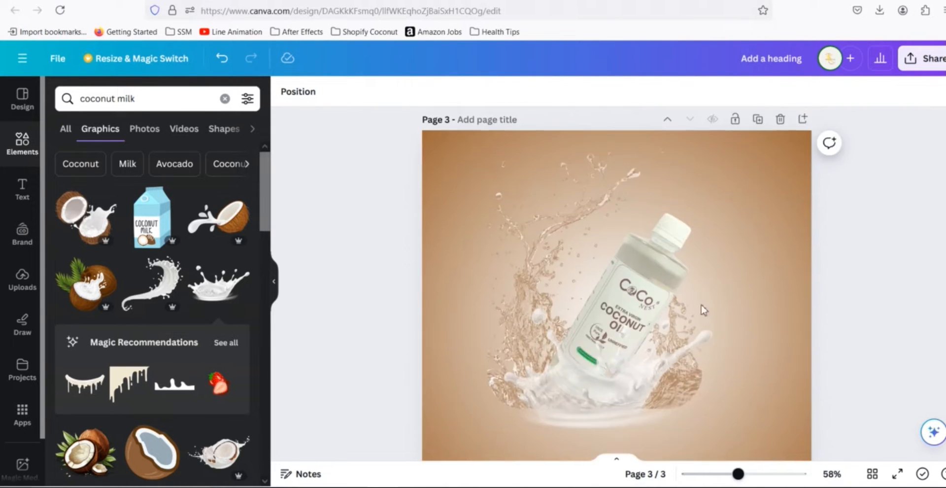
{"action": "left_click", "coordinate": [526, 251]}
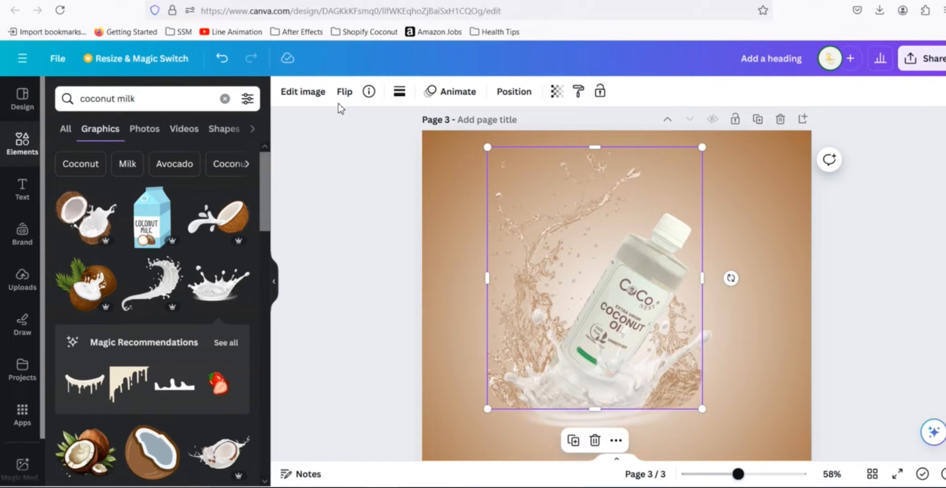
{"action": "left_click", "coordinate": [514, 91]}
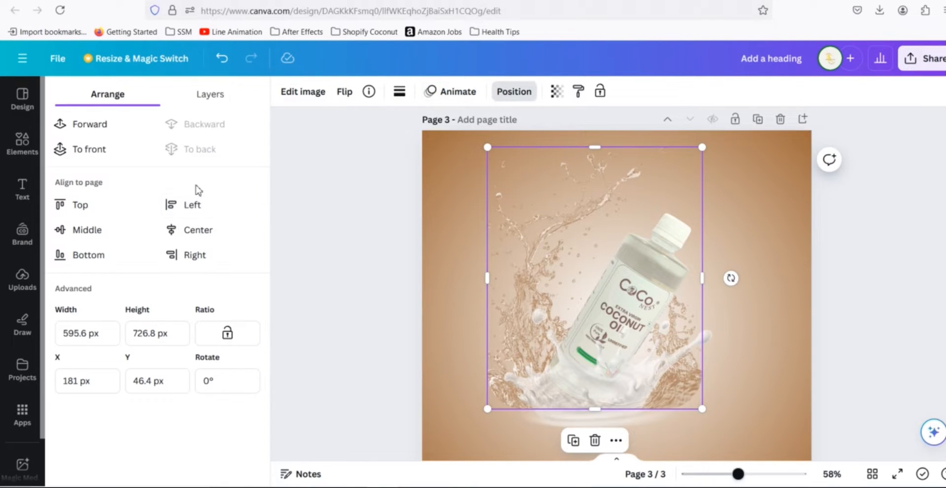
{"action": "left_click", "coordinate": [84, 128]}
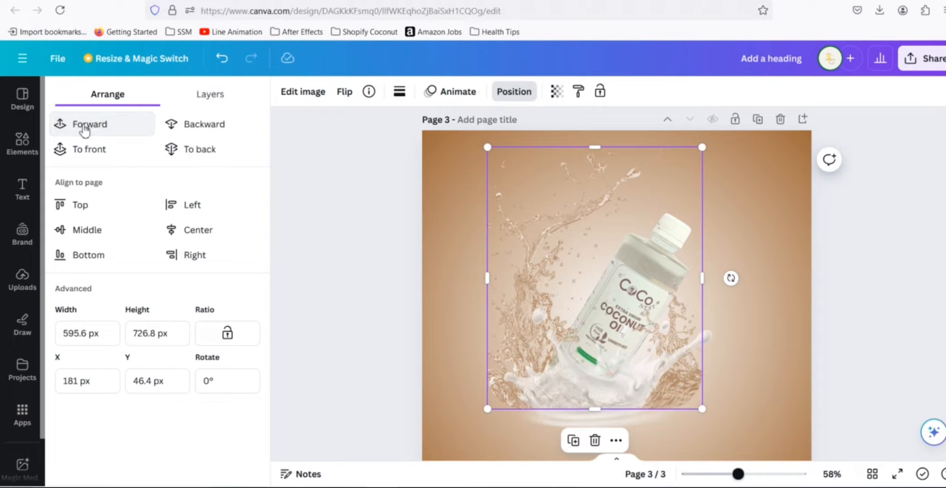
{"action": "left_click", "coordinate": [84, 126]}
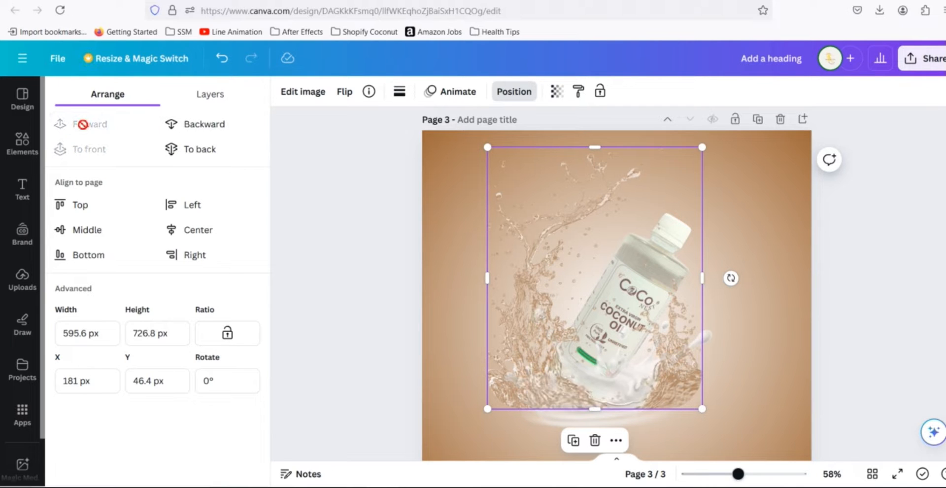
{"action": "left_click", "coordinate": [845, 296]}
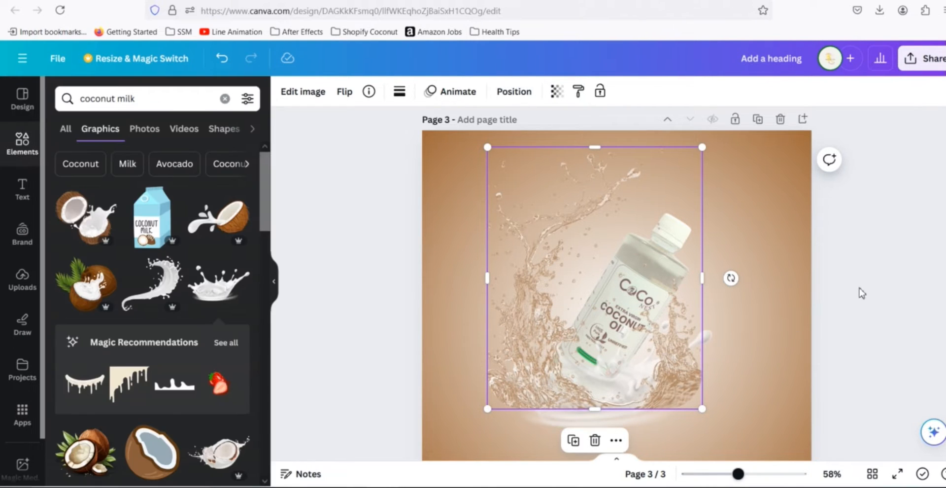
{"action": "left_click", "coordinate": [859, 287]}
- Set the water splash's transparency to 62
{"action": "scroll", "coordinate": [867, 314], "scroll_direction": "up", "scroll_amount": 5}
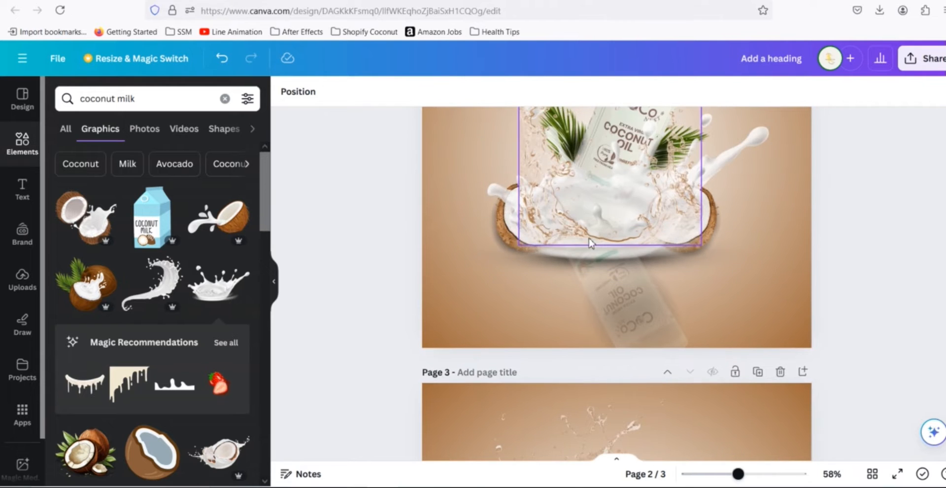
{"action": "scroll", "coordinate": [832, 301], "scroll_direction": "down", "scroll_amount": 5}
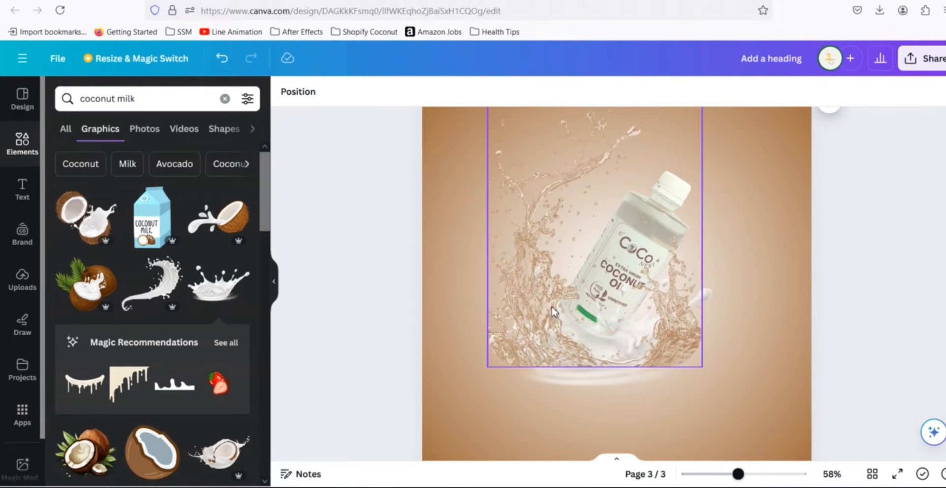
{"action": "left_click", "coordinate": [541, 309]}
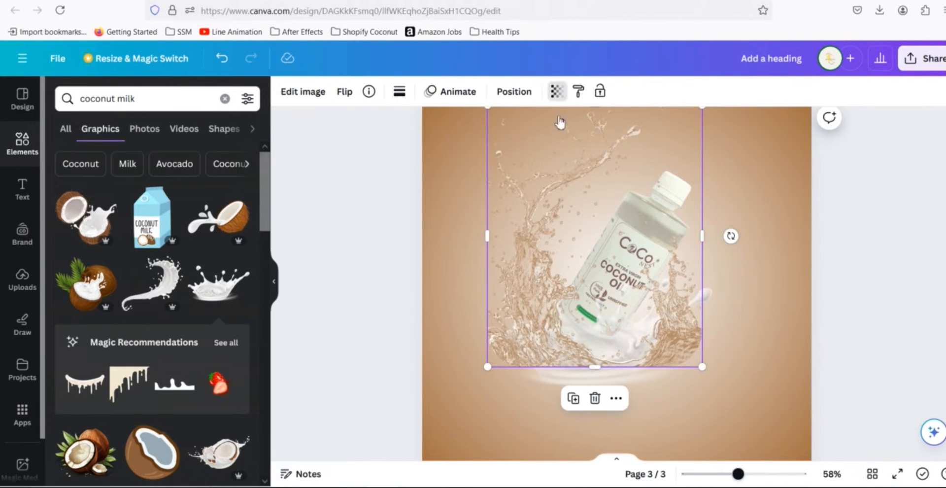
{"action": "left_click", "coordinate": [556, 91]}
{"action": "left_click_drag", "start_coordinate": [518, 144], "coordinate": [490, 162]}
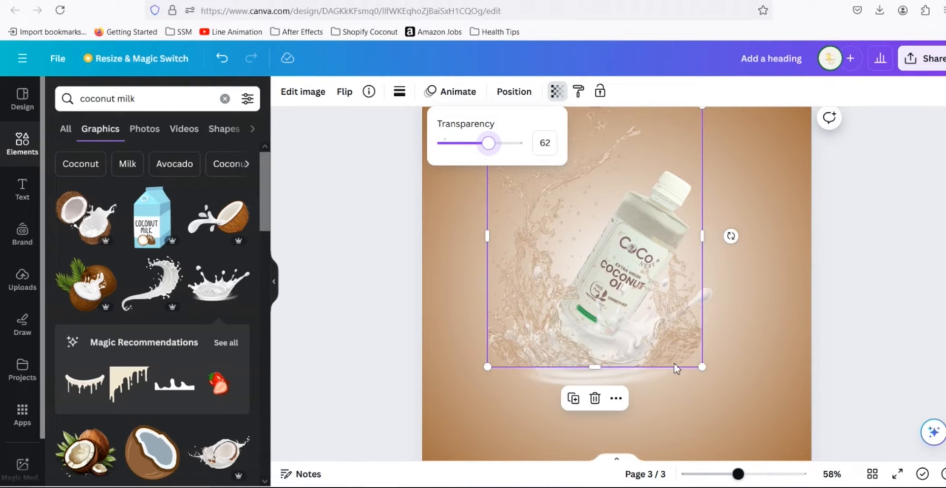
{"action": "left_click", "coordinate": [601, 384]}
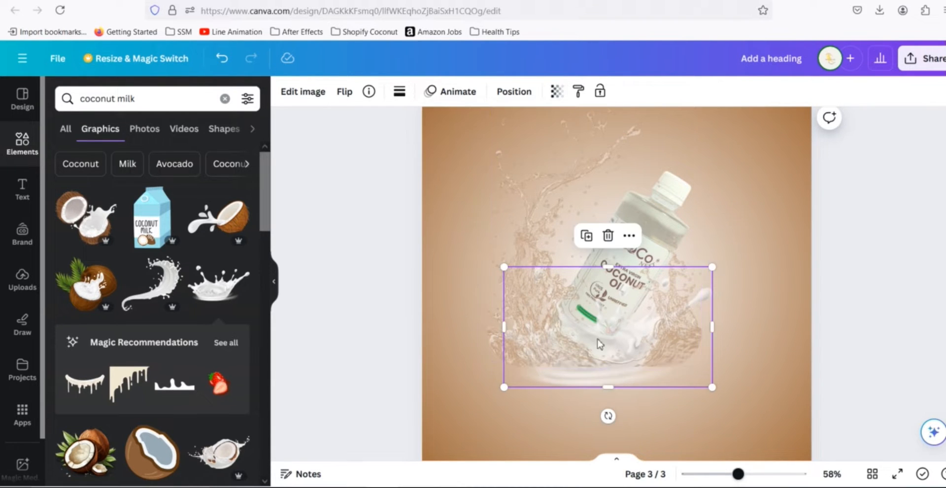
- Raise the milk splash's transparency setting to about 98
{"action": "left_click", "coordinate": [556, 92]}
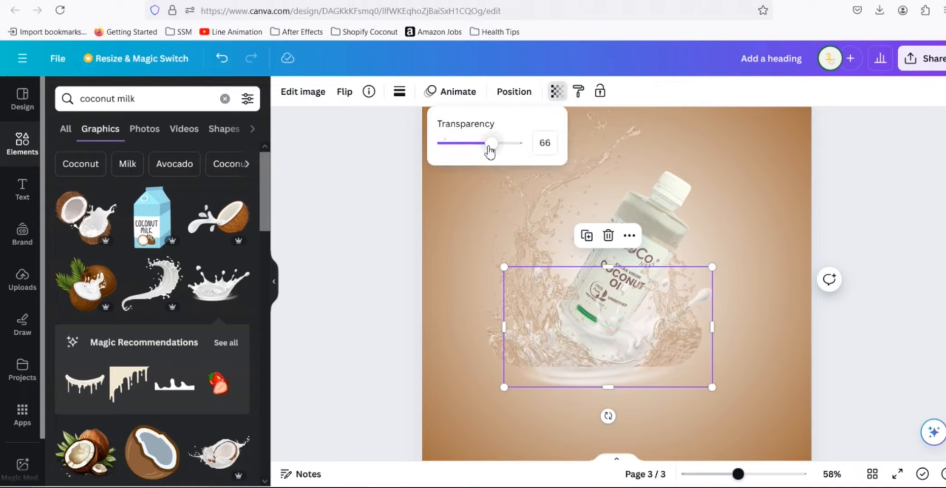
{"action": "left_click_drag", "start_coordinate": [494, 153], "coordinate": [503, 152]}
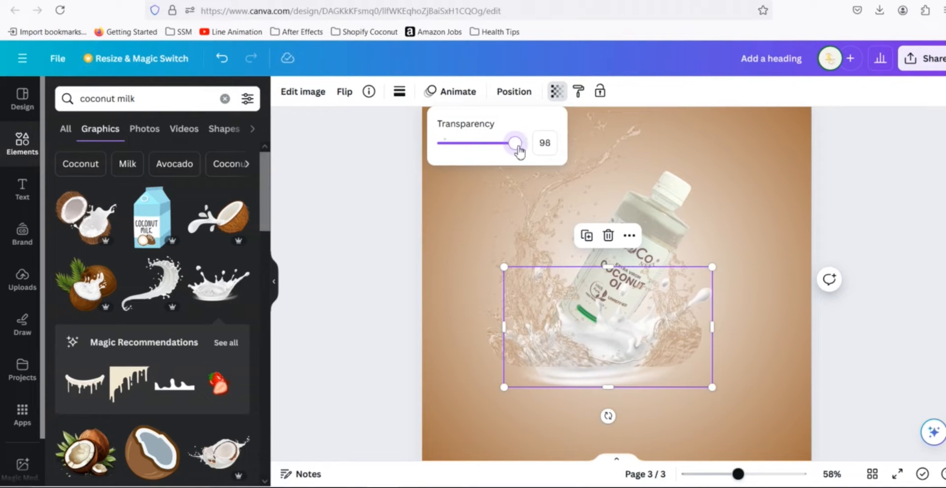
{"action": "left_click_drag", "start_coordinate": [528, 150], "coordinate": [513, 149]}
{"action": "left_click", "coordinate": [866, 213]}
{"action": "left_click", "coordinate": [867, 201]}
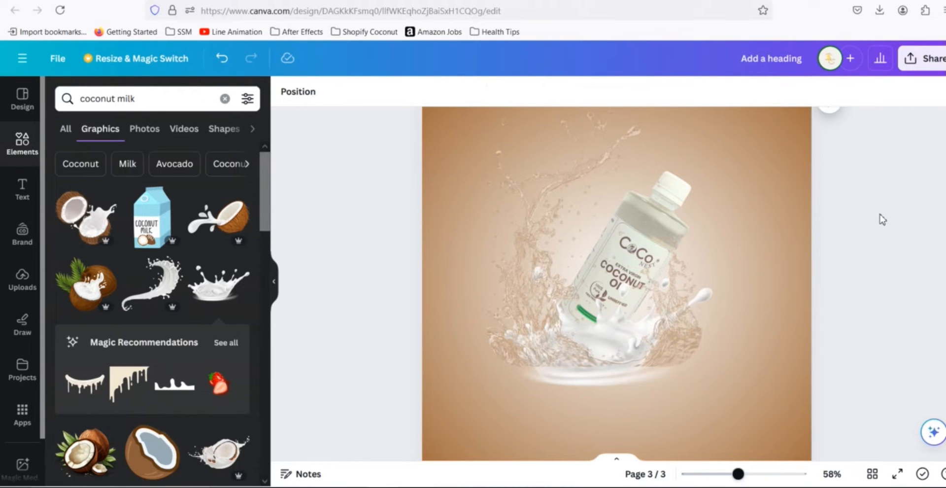
- Inspect the page 3 composition and scroll up to compare it with page 2
{"action": "scroll", "coordinate": [879, 214], "scroll_direction": "up", "scroll_amount": 1}
{"action": "scroll", "coordinate": [880, 217], "scroll_direction": "down", "scroll_amount": 2}
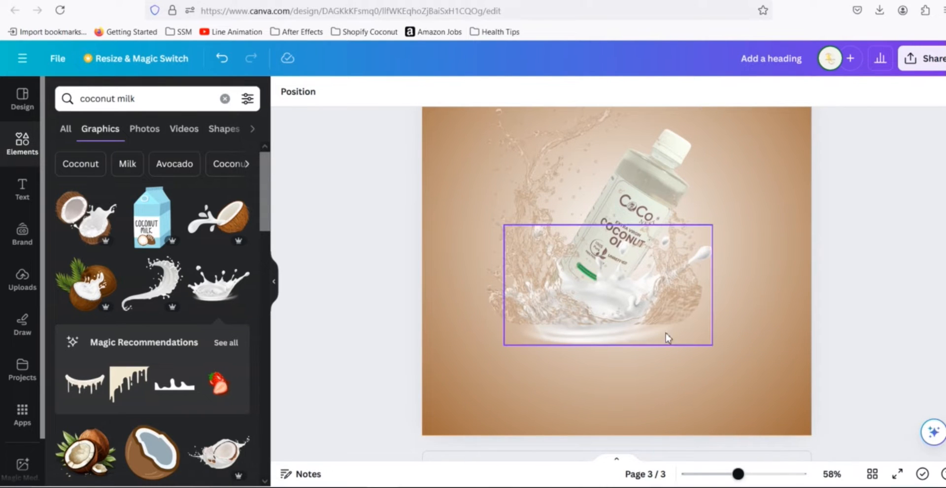
{"action": "left_click", "coordinate": [619, 331]}
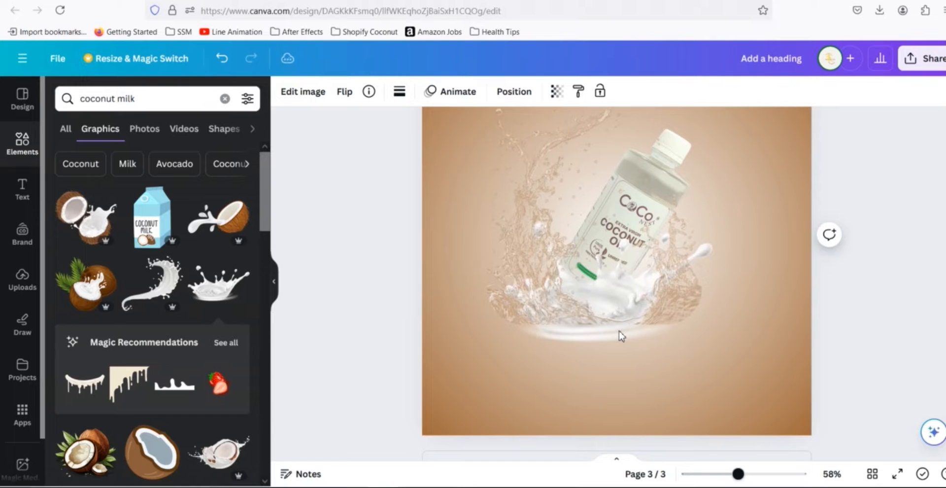
{"action": "left_click", "coordinate": [911, 337]}
{"action": "scroll", "coordinate": [898, 322], "scroll_direction": "up", "scroll_amount": 3}
{"action": "scroll", "coordinate": [897, 321], "scroll_direction": "down", "scroll_amount": 2}
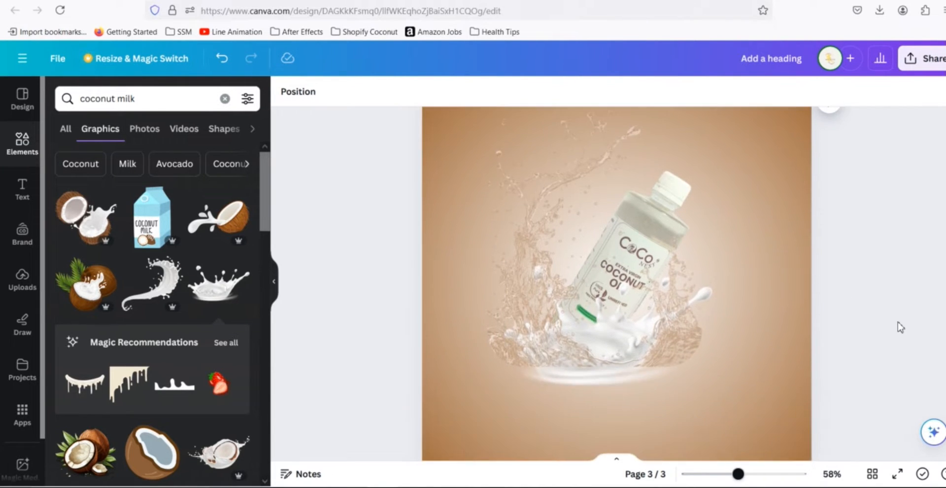
{"action": "scroll", "coordinate": [897, 326], "scroll_direction": "down", "scroll_amount": 2}
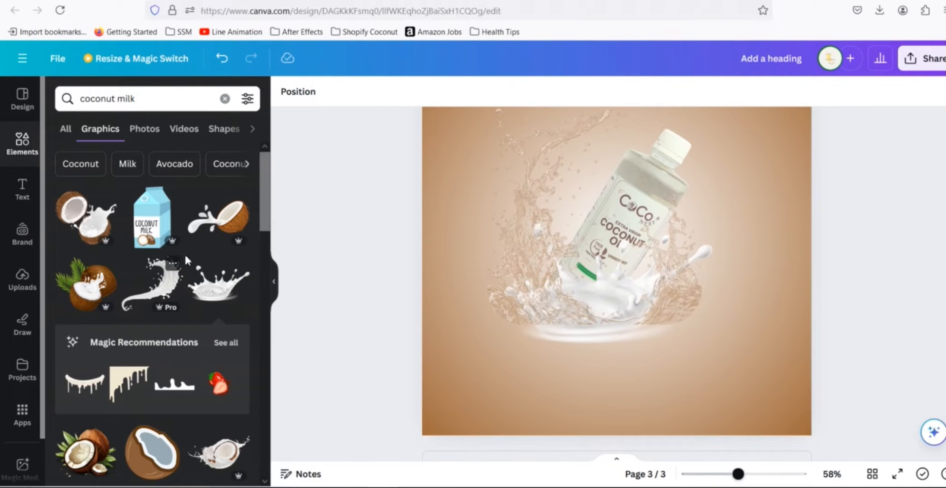
{"action": "scroll", "coordinate": [832, 271], "scroll_direction": "up", "scroll_amount": 5}
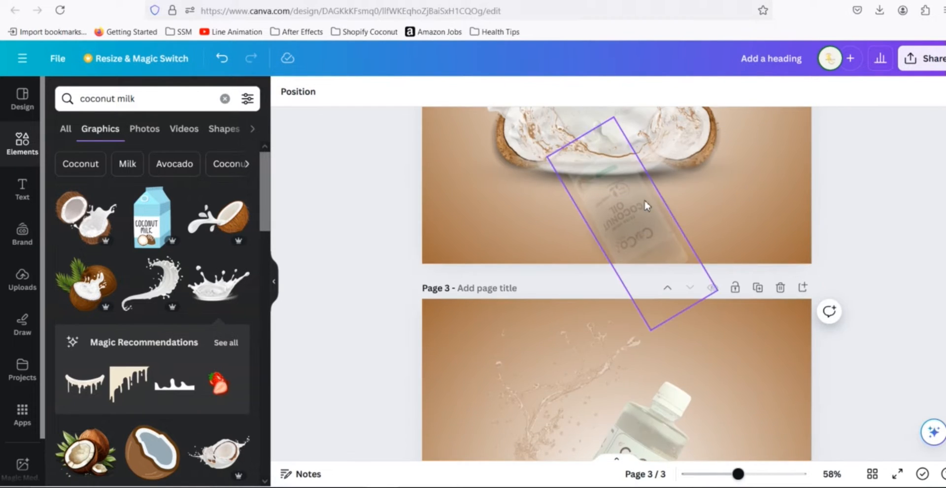
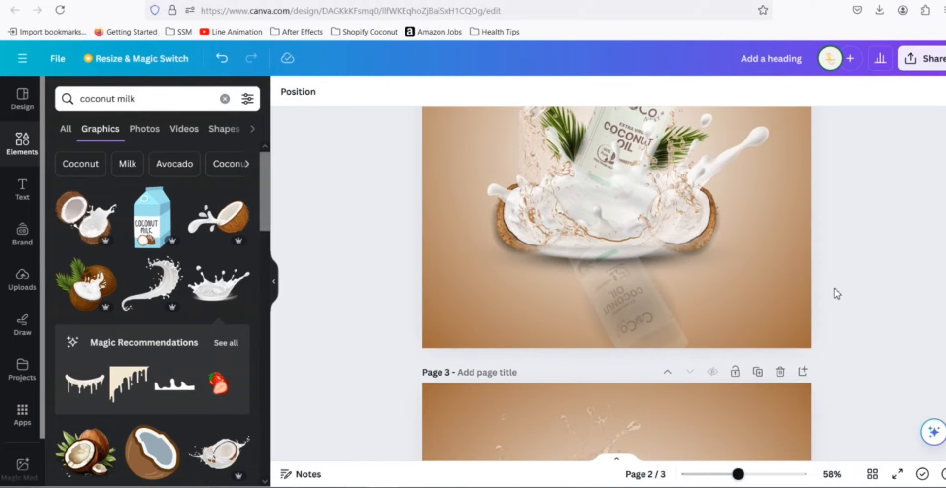
- Search the element graphics for "coconut" while viewing page 3
{"action": "scroll", "coordinate": [892, 324], "scroll_direction": "down", "scroll_amount": 5}
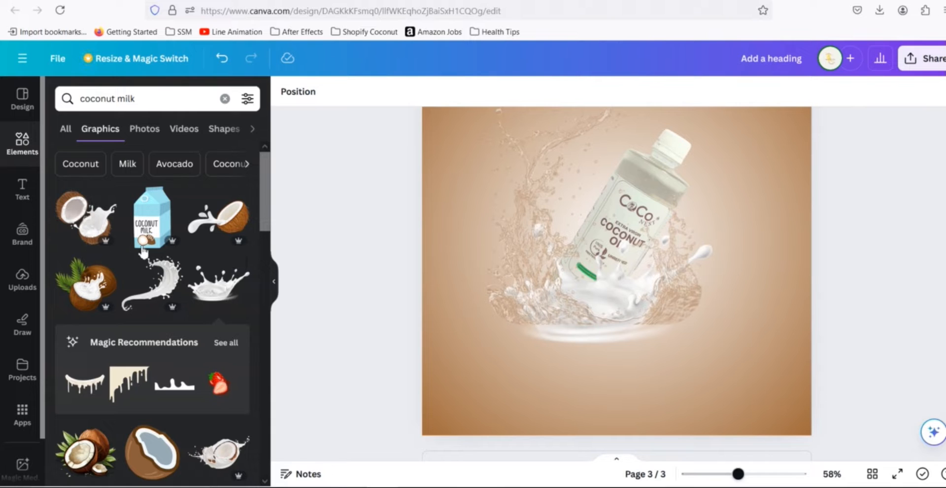
{"action": "left_click", "coordinate": [154, 99]}
{"action": "key", "text": "BackSpace"}
{"action": "key", "text": "BackSpace"}
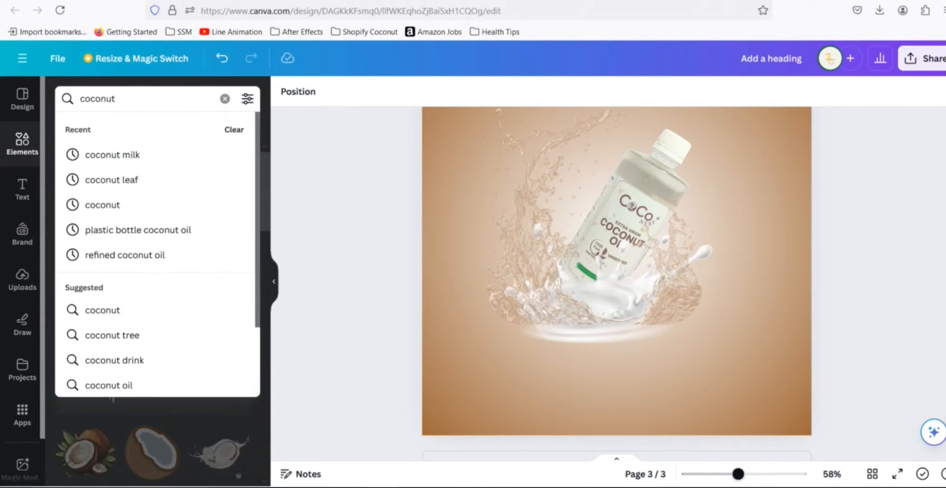
{"action": "key", "text": "Return"}
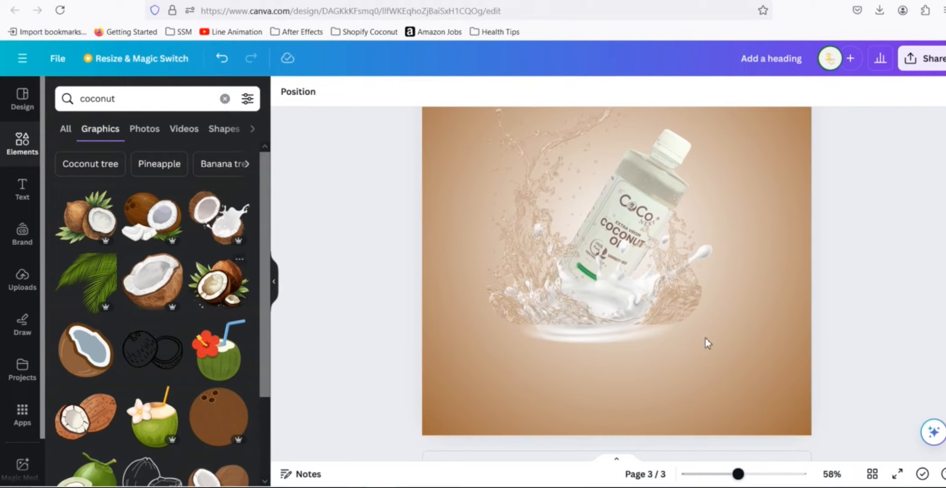
- Browse the coconut graphics results, comparing against the page 2 design, for a suitable coconut piece
{"action": "scroll", "coordinate": [855, 296], "scroll_direction": "up", "scroll_amount": 6}
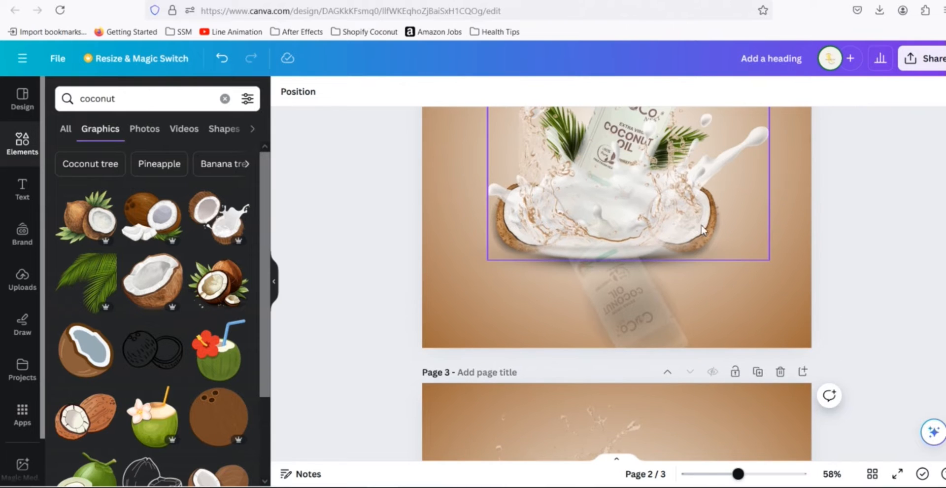
{"action": "scroll", "coordinate": [822, 281], "scroll_direction": "down", "scroll_amount": 5}
{"action": "scroll", "coordinate": [205, 302], "scroll_direction": "down", "scroll_amount": 5}
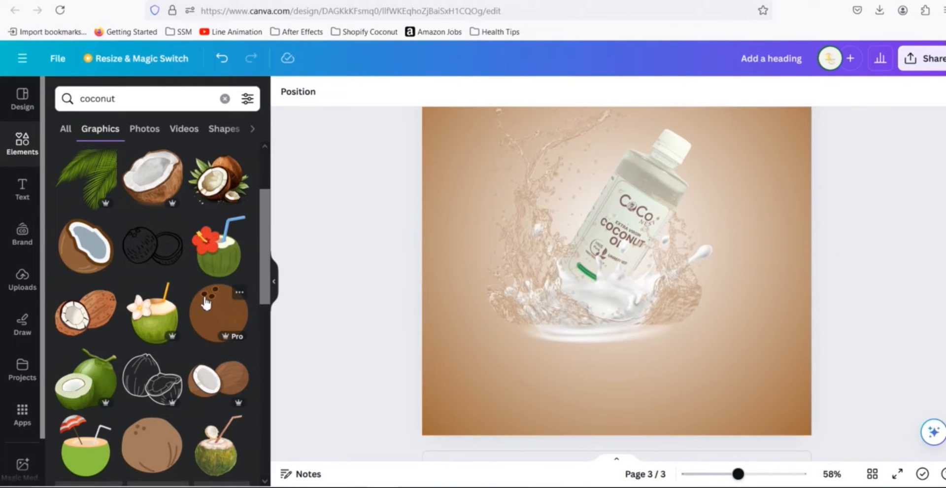
{"action": "scroll", "coordinate": [206, 302], "scroll_direction": "down", "scroll_amount": 5}
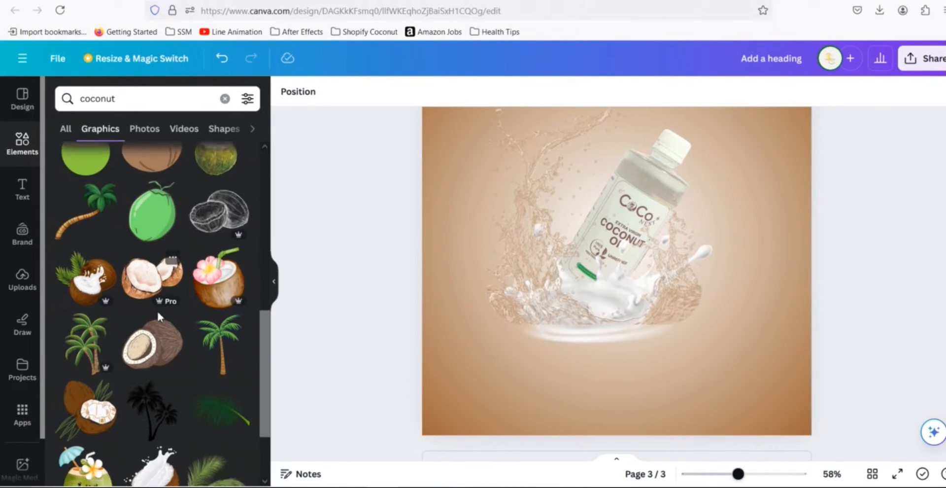
{"action": "scroll", "coordinate": [158, 326], "scroll_direction": "down", "scroll_amount": 3}
{"action": "scroll", "coordinate": [162, 334], "scroll_direction": "down", "scroll_amount": 5}
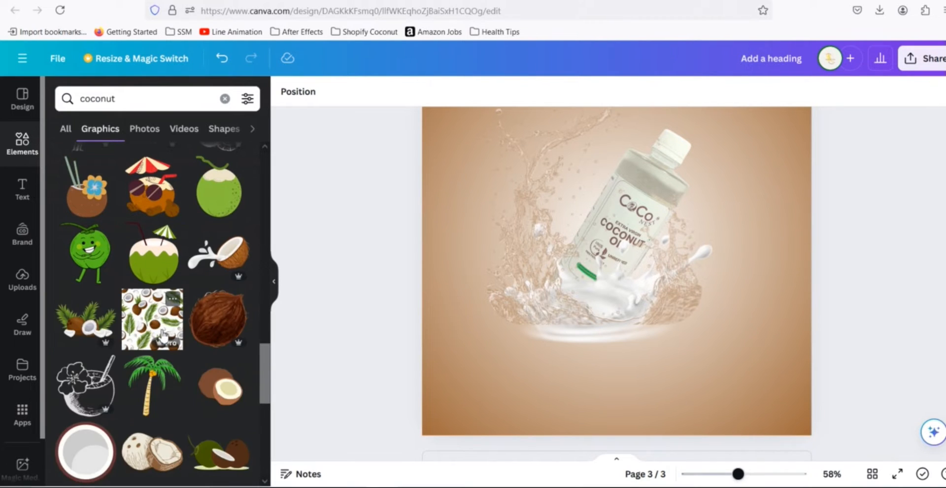
{"action": "scroll", "coordinate": [162, 329], "scroll_direction": "down", "scroll_amount": 3}
{"action": "scroll", "coordinate": [163, 332], "scroll_direction": "down", "scroll_amount": 6}
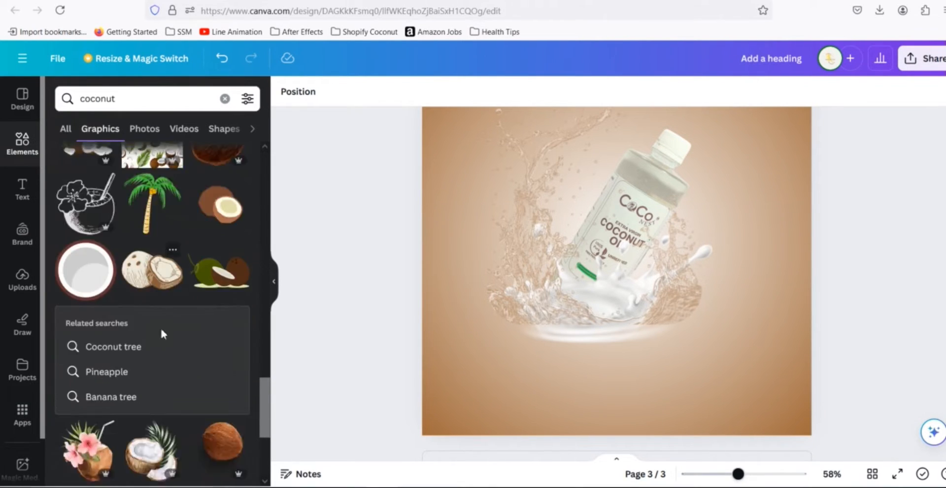
{"action": "scroll", "coordinate": [163, 335], "scroll_direction": "down", "scroll_amount": 6}
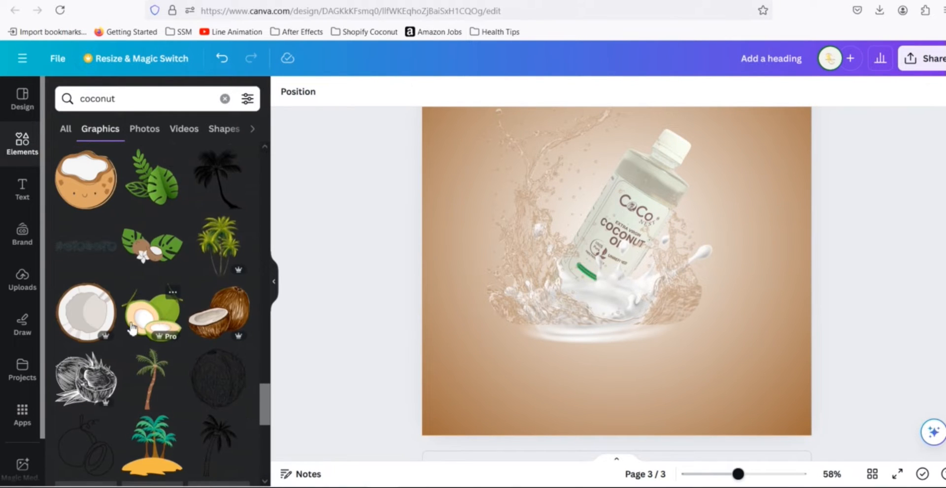
{"action": "scroll", "coordinate": [132, 328], "scroll_direction": "down", "scroll_amount": 6}
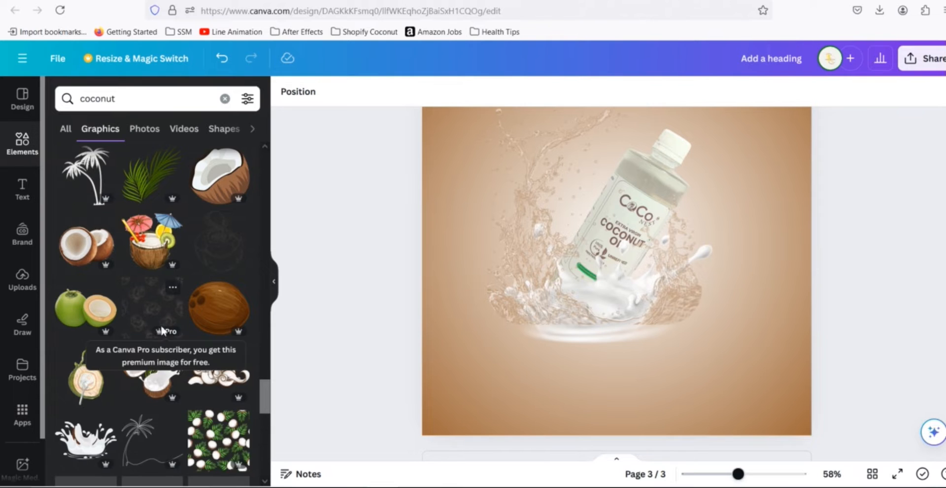
{"action": "scroll", "coordinate": [161, 330], "scroll_direction": "down", "scroll_amount": 10}
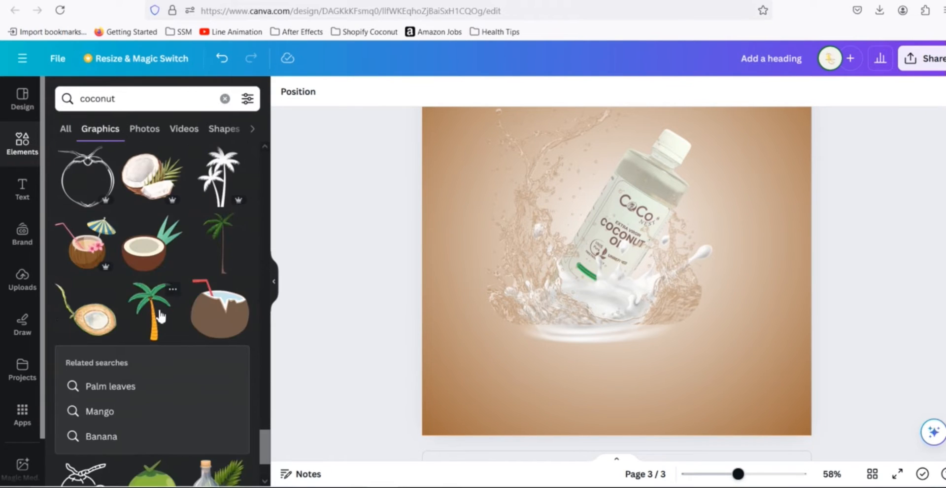
{"action": "scroll", "coordinate": [159, 313], "scroll_direction": "down", "scroll_amount": 10}
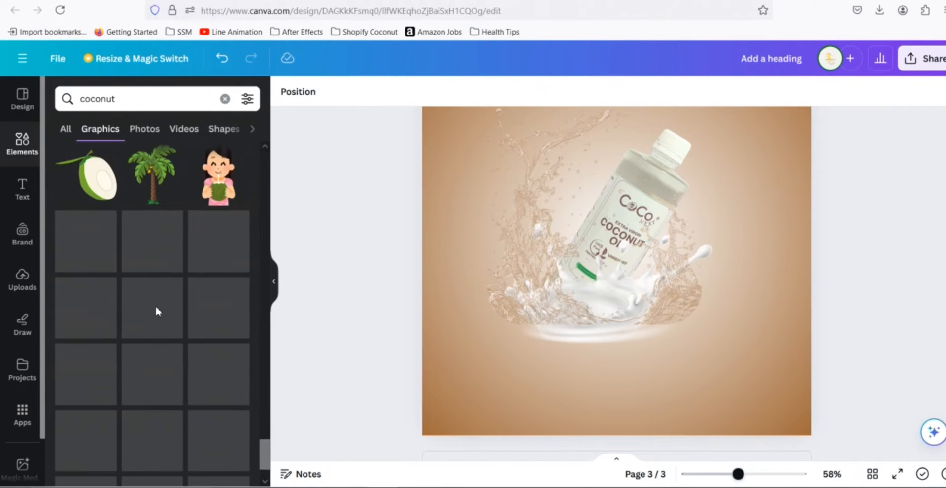
{"action": "scroll", "coordinate": [160, 308], "scroll_direction": "down", "scroll_amount": 3}
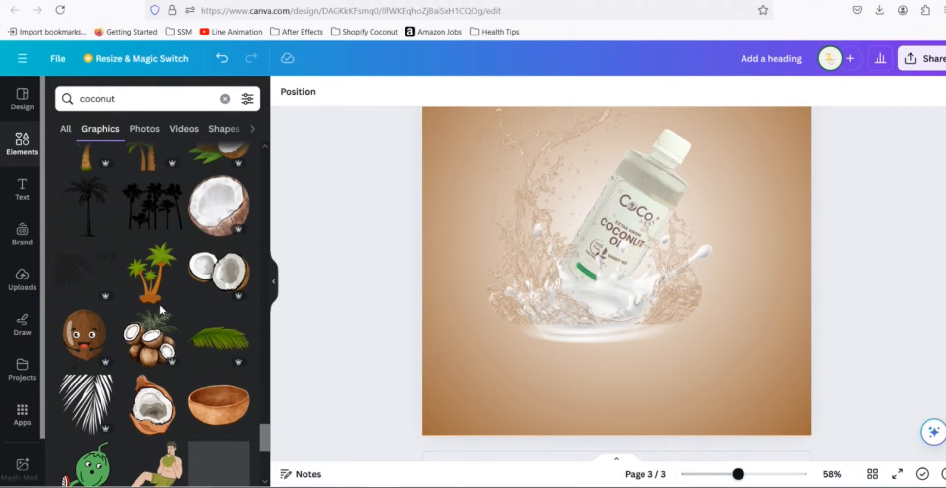
{"action": "scroll", "coordinate": [161, 308], "scroll_direction": "up", "scroll_amount": 3}
{"action": "scroll", "coordinate": [163, 311], "scroll_direction": "down", "scroll_amount": 1}
{"action": "scroll", "coordinate": [163, 311], "scroll_direction": "down", "scroll_amount": 6}
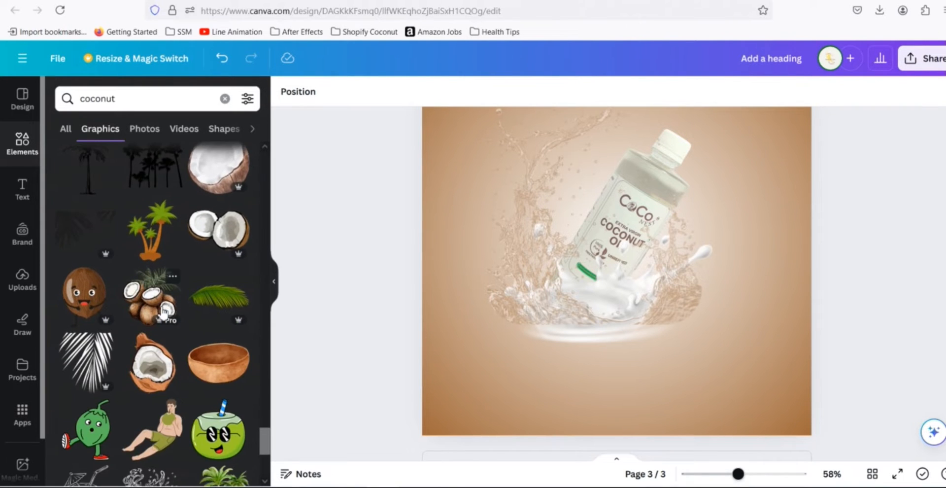
{"action": "scroll", "coordinate": [161, 309], "scroll_direction": "down", "scroll_amount": 5}
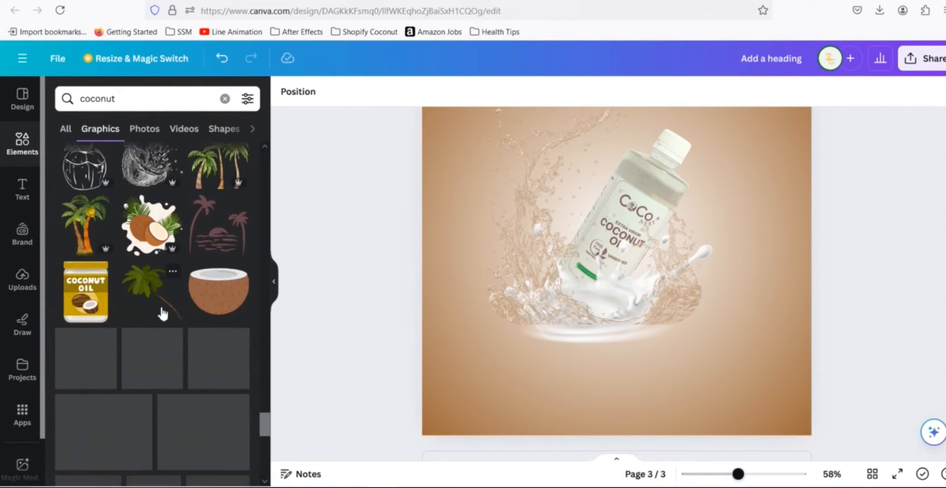
{"action": "scroll", "coordinate": [162, 312], "scroll_direction": "down", "scroll_amount": 5}
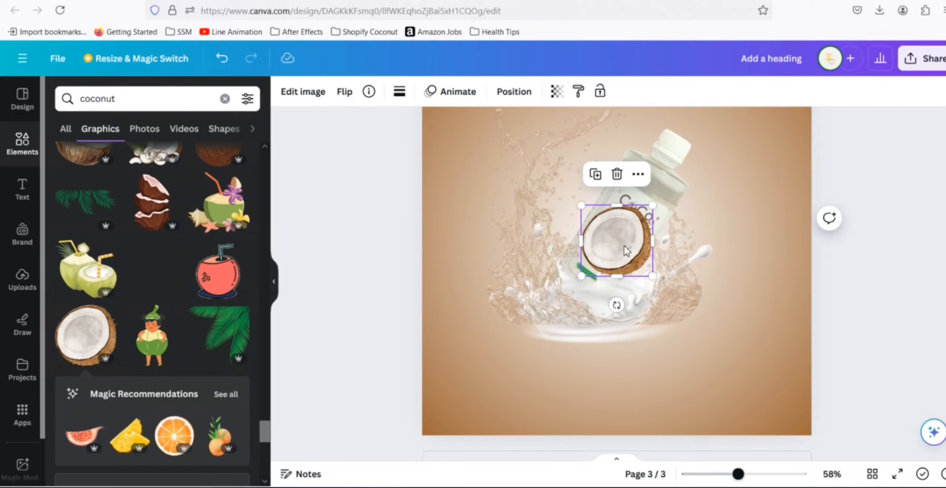
- Place a halved coconut graphic at the bottle's lower right, shrink it slightly and tilt it about 8.2°
{"action": "left_click_drag", "start_coordinate": [622, 246], "coordinate": [711, 308]}
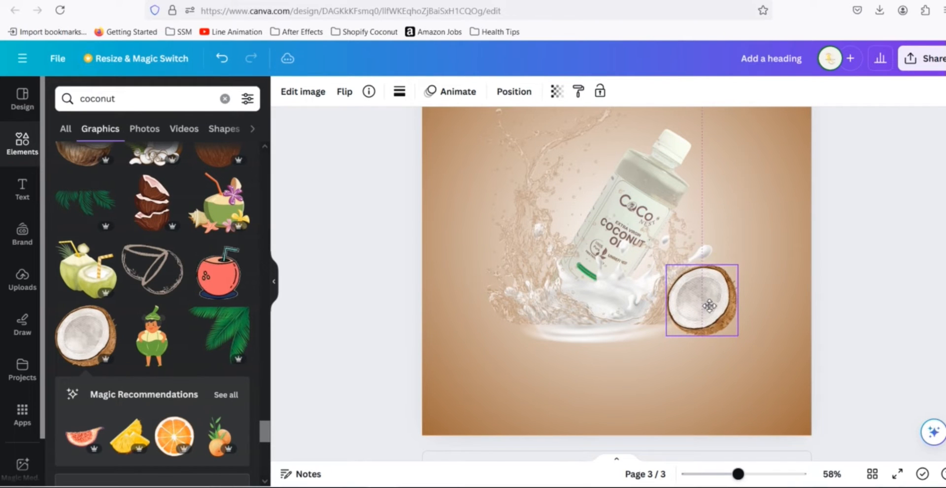
{"action": "scroll", "coordinate": [849, 298], "scroll_direction": "up", "scroll_amount": 2}
{"action": "scroll", "coordinate": [849, 298], "scroll_direction": "up", "scroll_amount": 3}
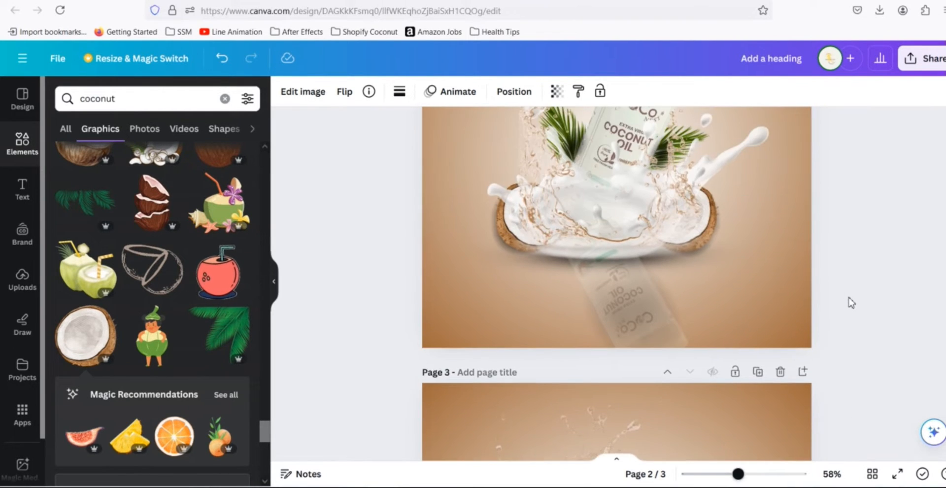
{"action": "scroll", "coordinate": [849, 297], "scroll_direction": "down", "scroll_amount": 5}
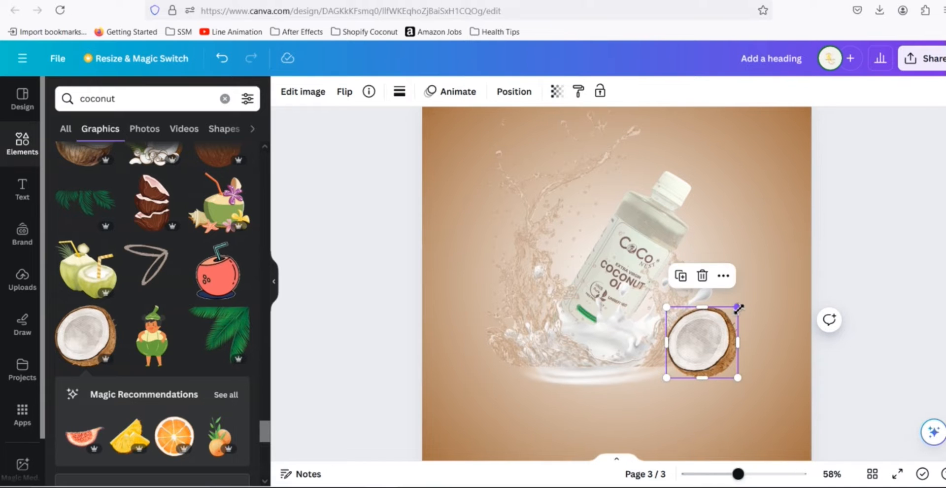
{"action": "left_click_drag", "start_coordinate": [737, 307], "coordinate": [725, 319]}
{"action": "mouse_move", "coordinate": [697, 407]}
{"action": "left_mouse_down"}
{"action": "mouse_move", "coordinate": [710, 409]}
{"action": "mouse_move", "coordinate": [689, 410]}
{"action": "left_mouse_up"}
{"action": "left_click_drag", "start_coordinate": [707, 364], "coordinate": [705, 356]}
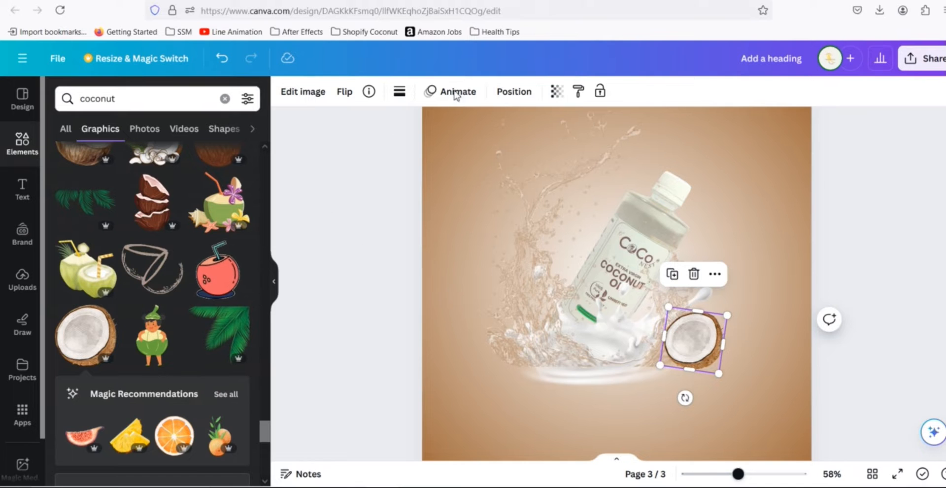
- Send the coconut half one layer backward behind the splash
{"action": "left_click", "coordinate": [512, 92]}
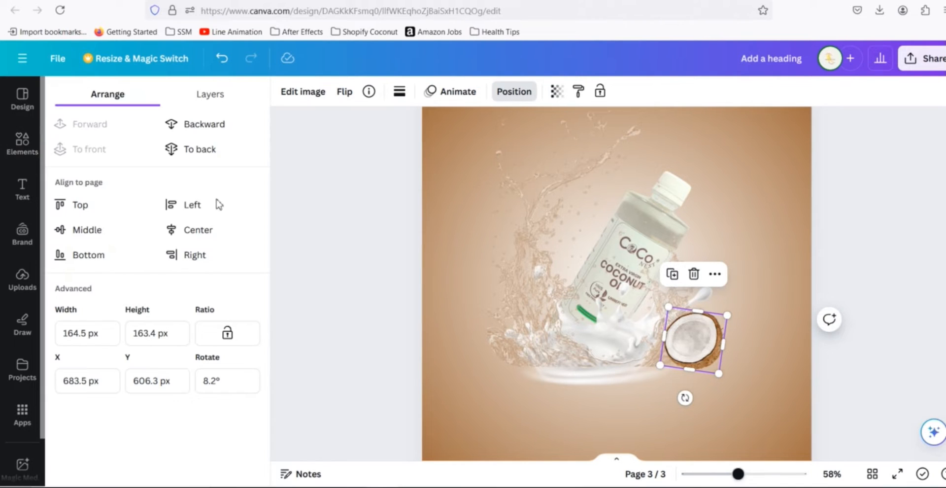
{"action": "left_click", "coordinate": [205, 125]}
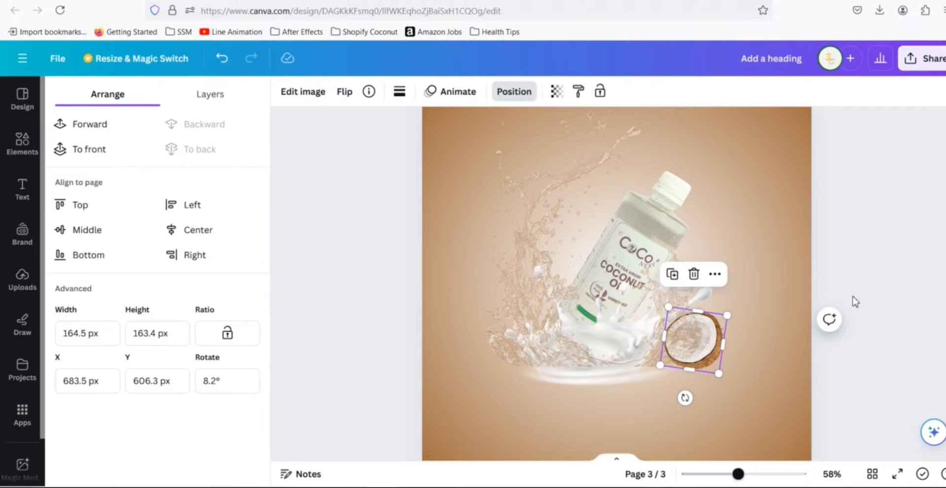
{"action": "left_click", "coordinate": [862, 251]}
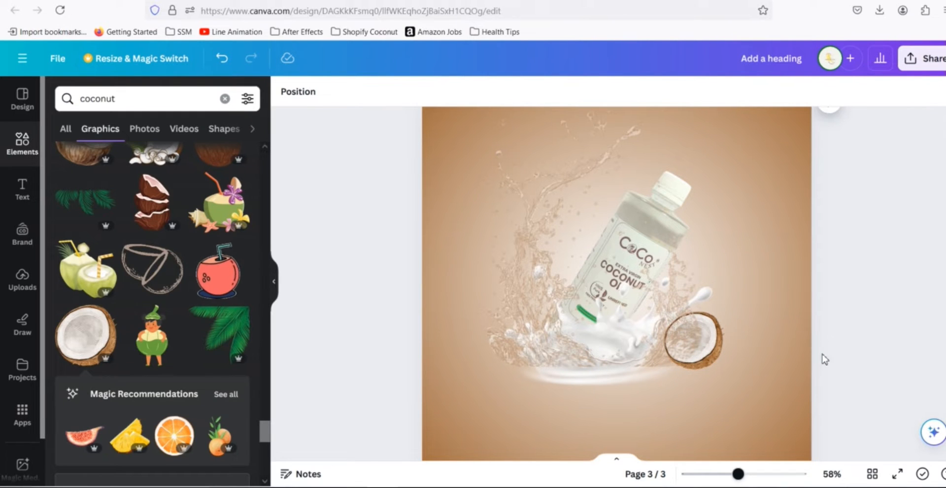
{"action": "left_click", "coordinate": [717, 354]}
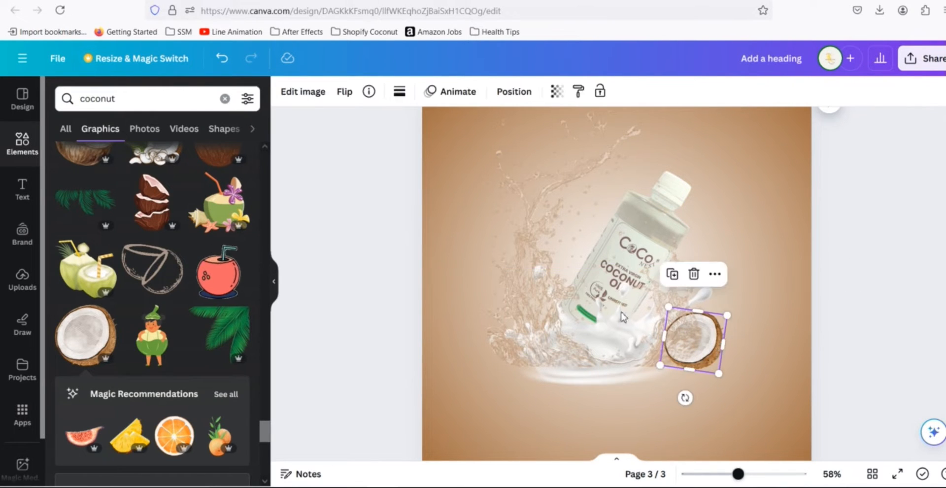
{"action": "left_click", "coordinate": [513, 92]}
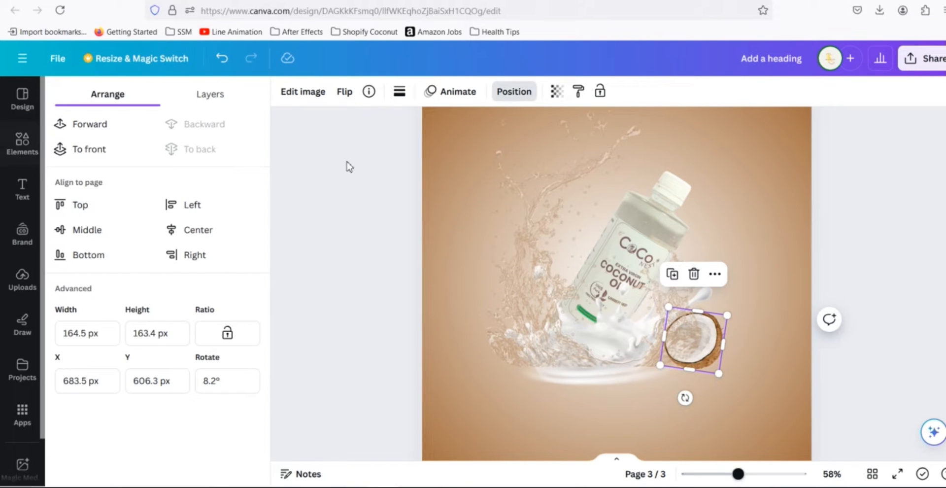
{"action": "left_click", "coordinate": [865, 272]}
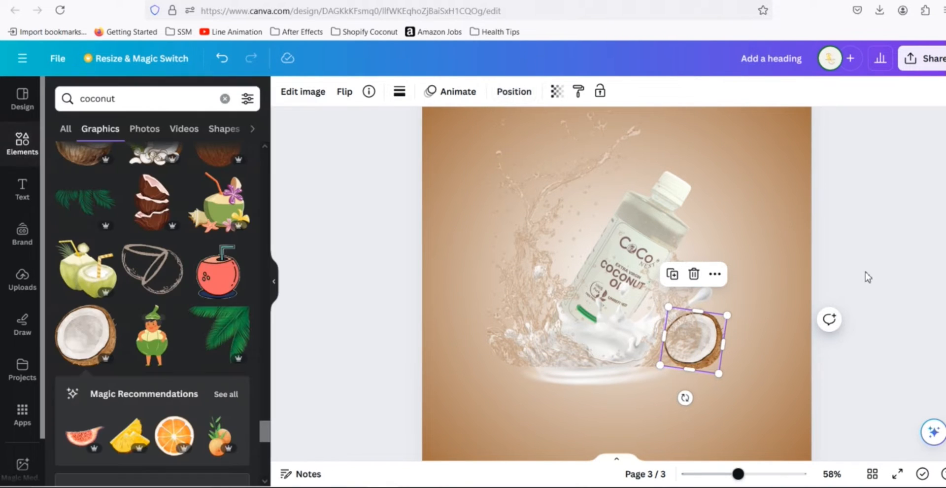
{"action": "scroll", "coordinate": [865, 274], "scroll_direction": "up", "scroll_amount": 5}
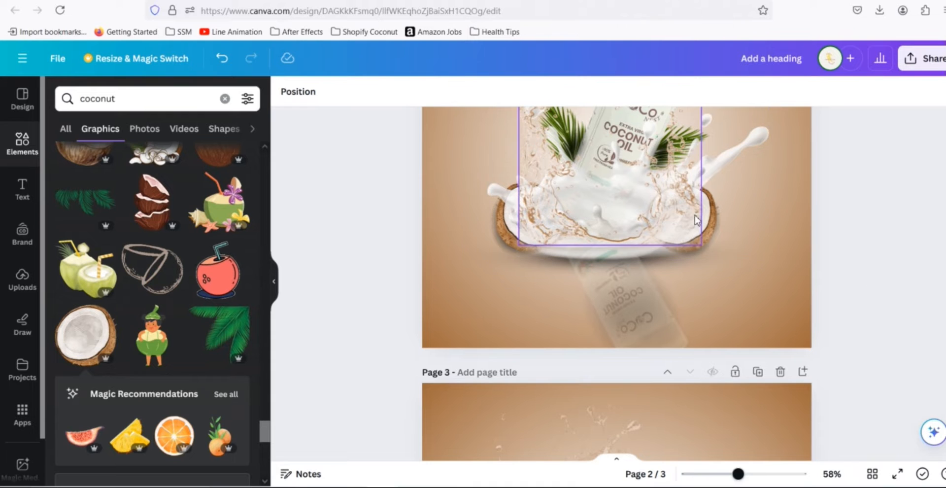
{"action": "scroll", "coordinate": [850, 249], "scroll_direction": "down", "scroll_amount": 5}
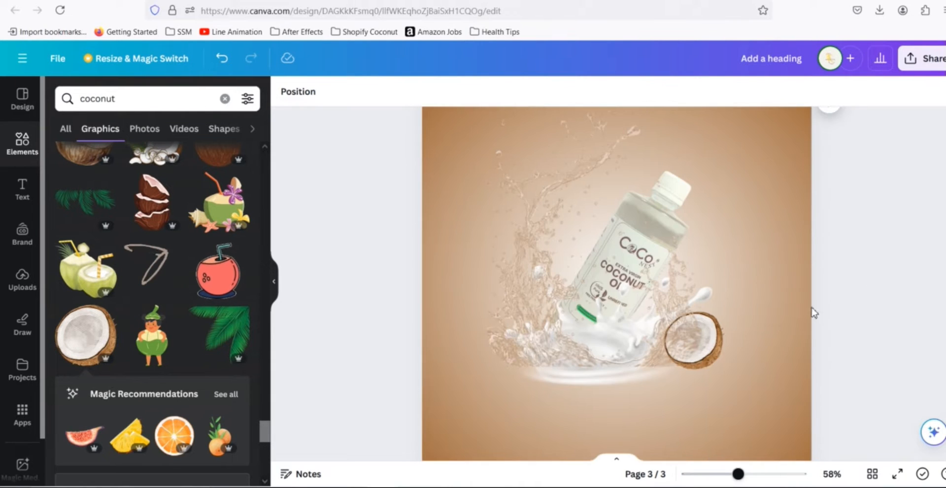
- Duplicate the coconut half and move the copy to the bottle's lower left
{"action": "left_click", "coordinate": [715, 347]}
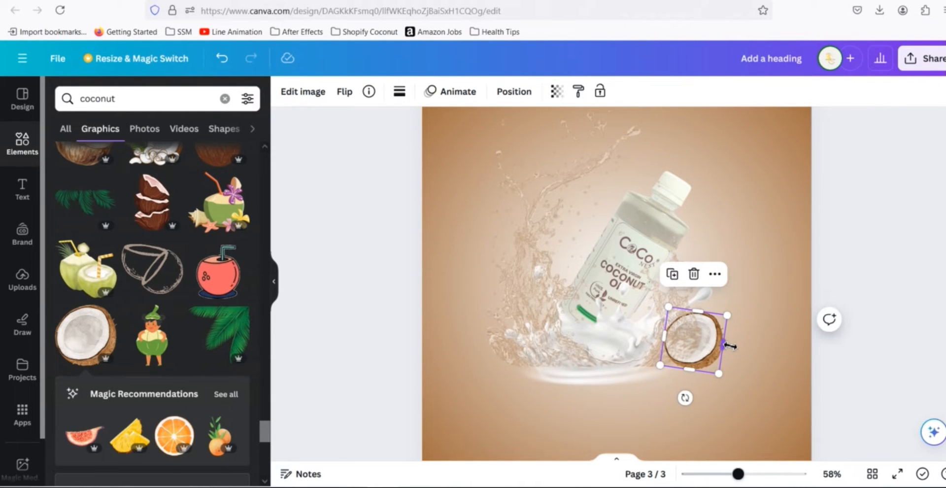
{"action": "left_click_drag", "start_coordinate": [704, 356], "coordinate": [517, 361]}
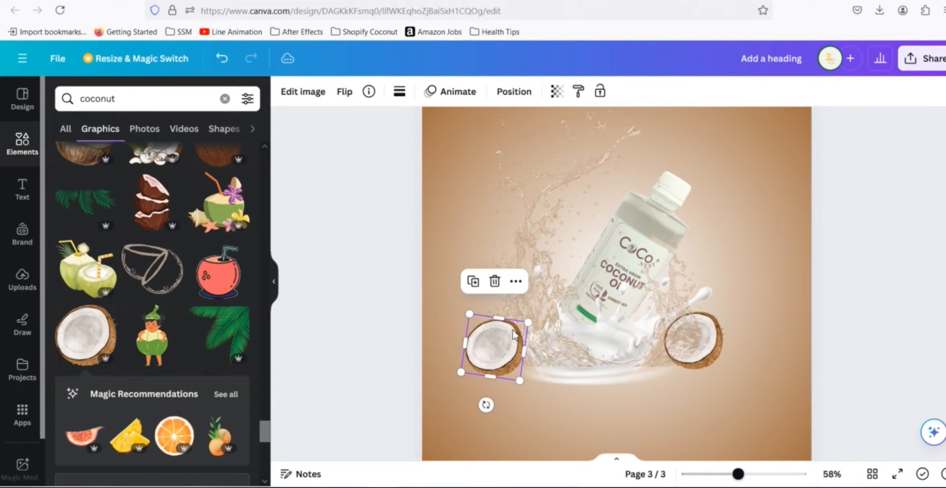
- Flip the coconut copy horizontally and nudge it slightly toward the bottle
{"action": "left_click", "coordinate": [345, 95]}
{"action": "left_click", "coordinate": [365, 129]}
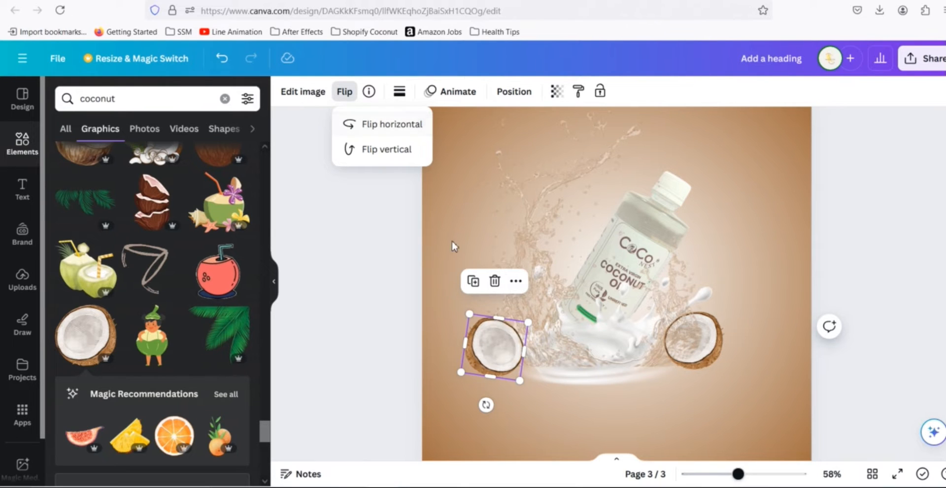
{"action": "mouse_move", "coordinate": [495, 364]}
{"action": "left_mouse_down"}
{"action": "mouse_move", "coordinate": [532, 370]}
{"action": "mouse_move", "coordinate": [501, 389]}
{"action": "mouse_move", "coordinate": [510, 358]}
{"action": "left_mouse_up"}
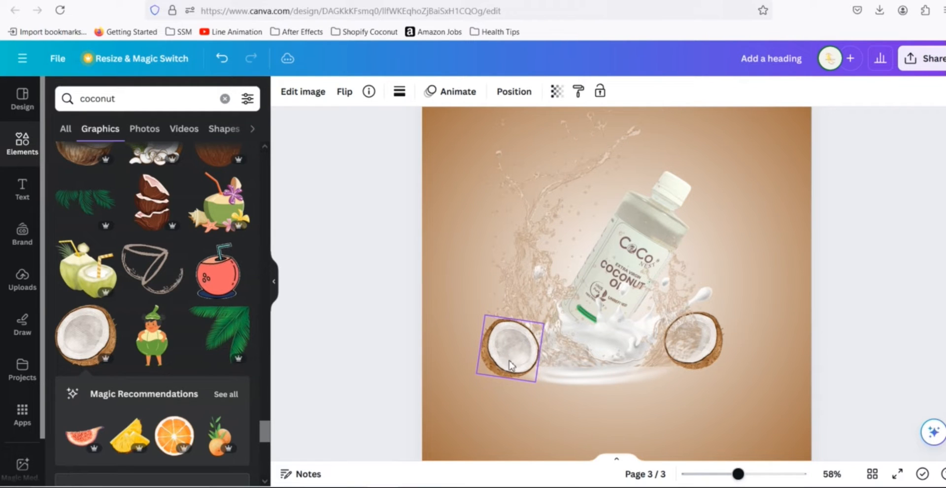
- Send the left coconut copy one layer backward
{"action": "left_click", "coordinate": [514, 91]}
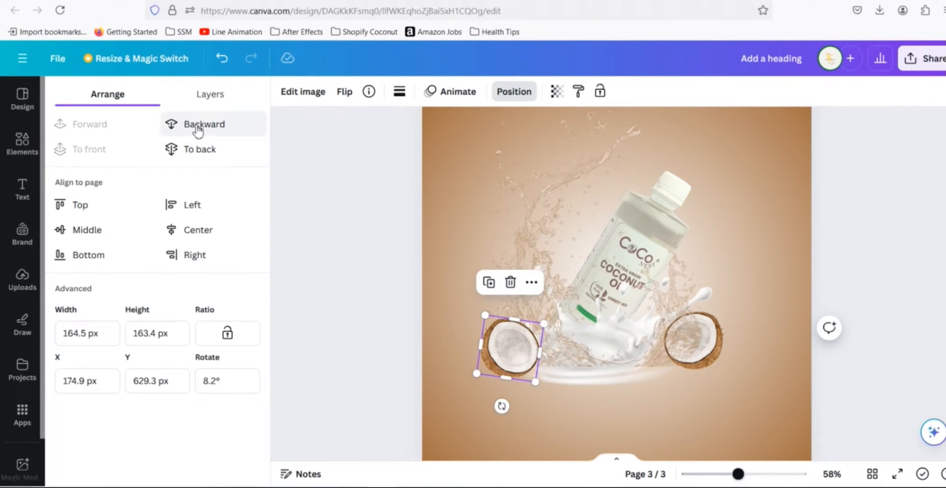
{"action": "left_click", "coordinate": [198, 129]}
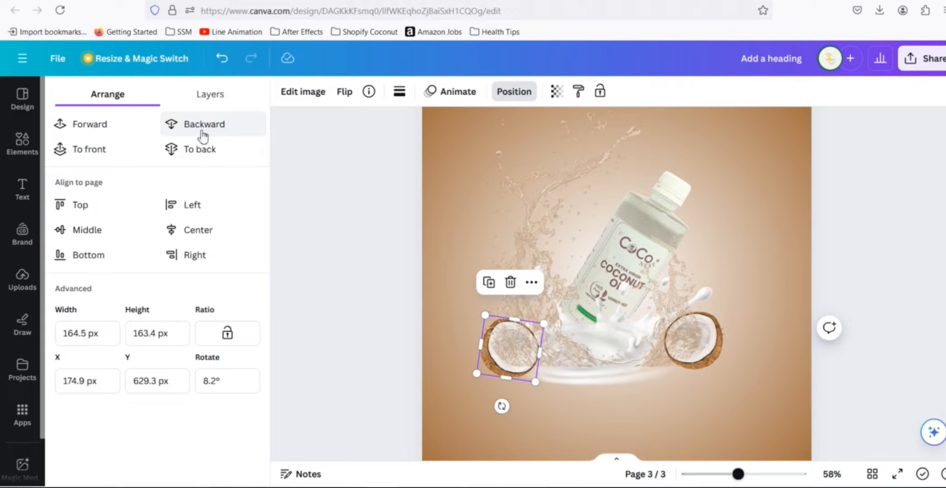
{"action": "left_click", "coordinate": [852, 238]}
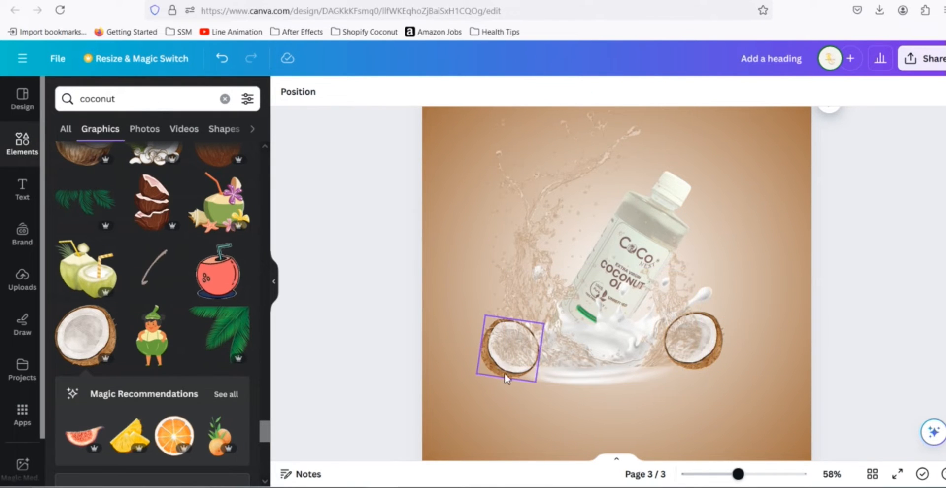
- Nudge the left coconut copy and the water splash slightly into place around the bottle
{"action": "left_click_drag", "start_coordinate": [520, 380], "coordinate": [517, 377]}
{"action": "left_click", "coordinate": [497, 305]}
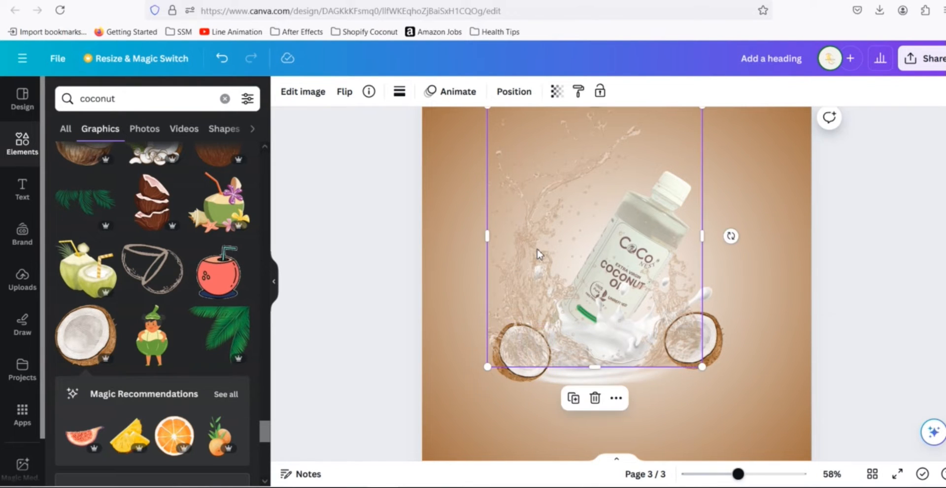
{"action": "left_click_drag", "start_coordinate": [509, 247], "coordinate": [514, 243]}
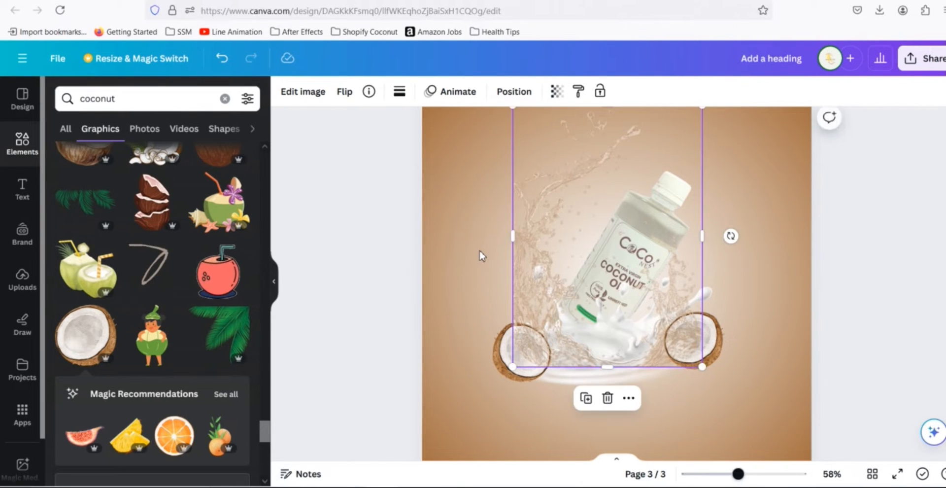
{"action": "left_click", "coordinate": [477, 253]}
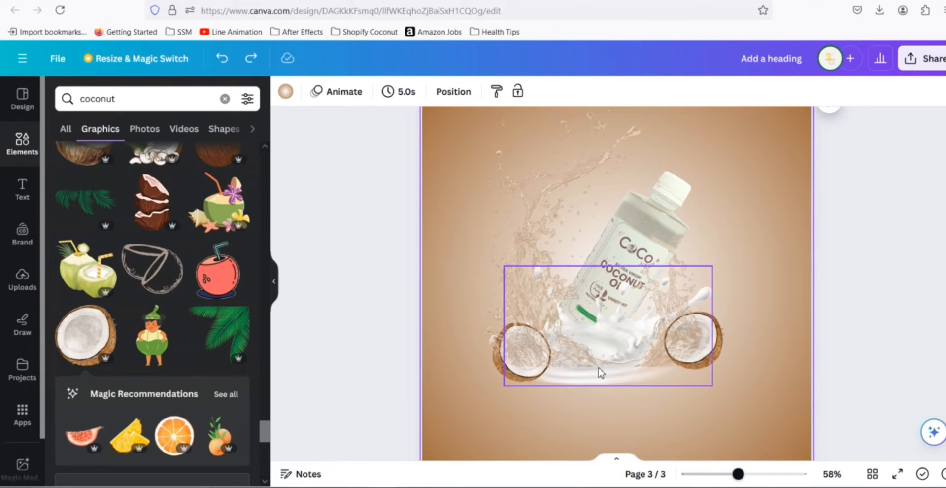
{"action": "left_click", "coordinate": [526, 378]}
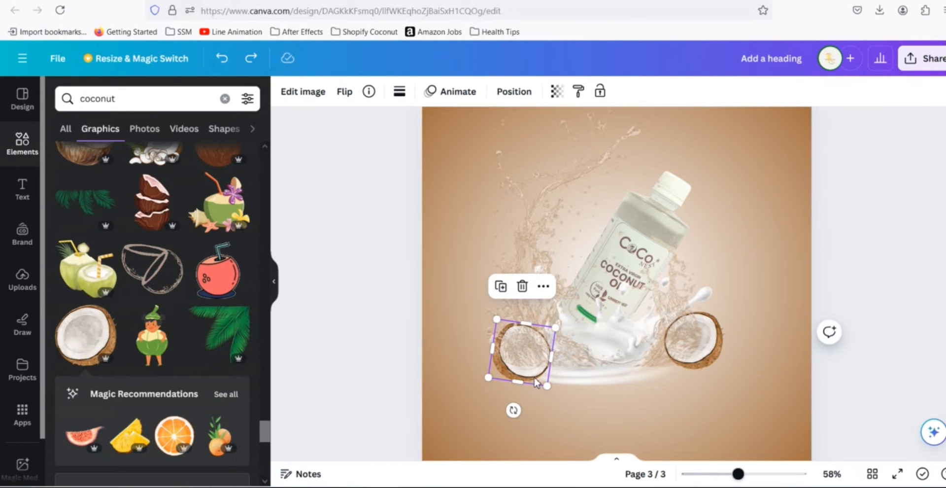
{"action": "left_click_drag", "start_coordinate": [526, 378], "coordinate": [526, 379]}
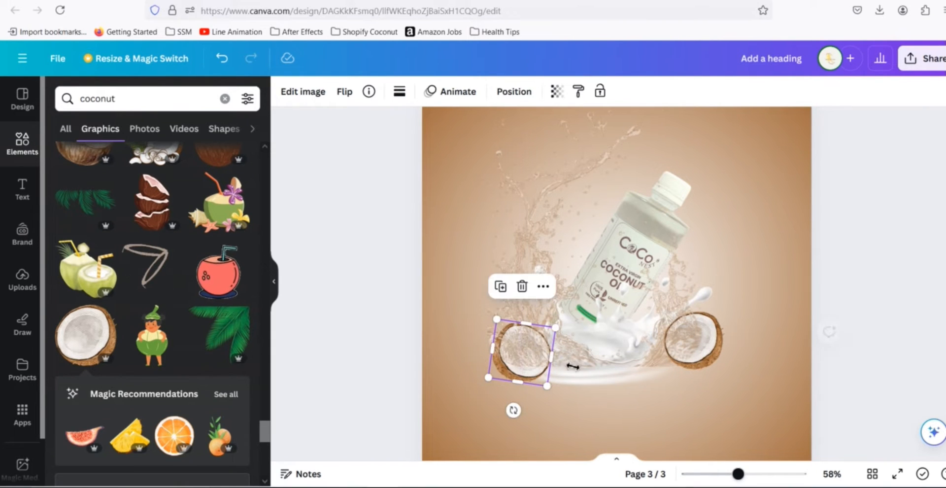
- Shrink the water splash from its top corners to match page 2 and recentre it on the bottle
{"action": "scroll", "coordinate": [900, 309], "scroll_direction": "up", "scroll_amount": 5}
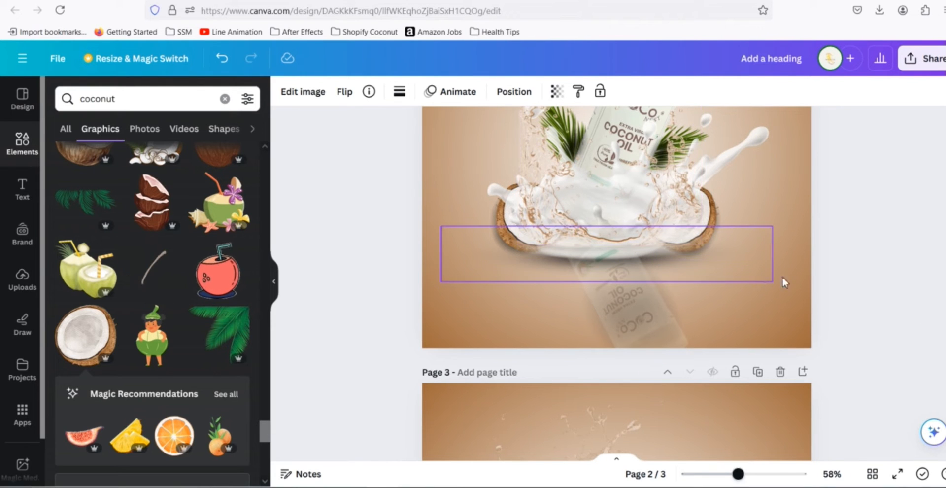
{"action": "scroll", "coordinate": [856, 269], "scroll_direction": "up", "scroll_amount": 2}
{"action": "scroll", "coordinate": [856, 270], "scroll_direction": "down", "scroll_amount": 6}
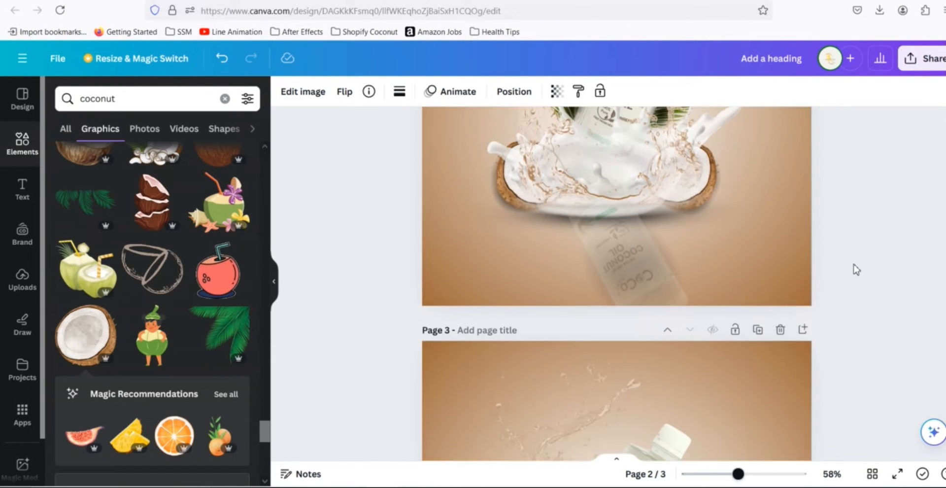
{"action": "left_click", "coordinate": [581, 253]}
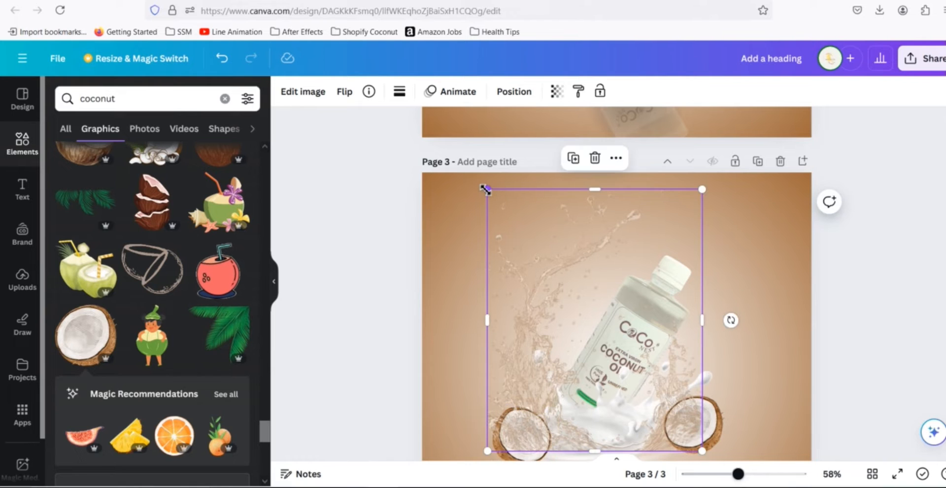
{"action": "left_click_drag", "start_coordinate": [507, 207], "coordinate": [516, 215]}
{"action": "left_click_drag", "start_coordinate": [515, 217], "coordinate": [516, 224]}
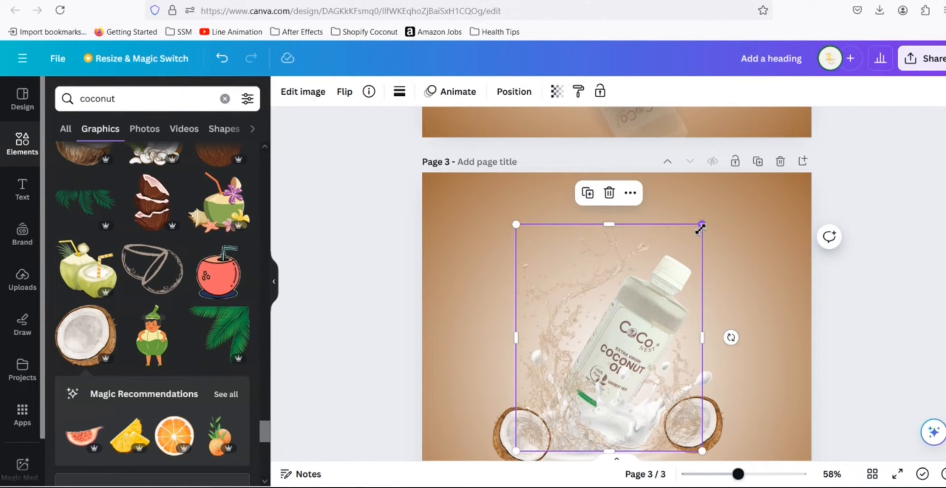
{"action": "left_click_drag", "start_coordinate": [700, 225], "coordinate": [687, 241]}
{"action": "left_click_drag", "start_coordinate": [631, 359], "coordinate": [610, 354]}
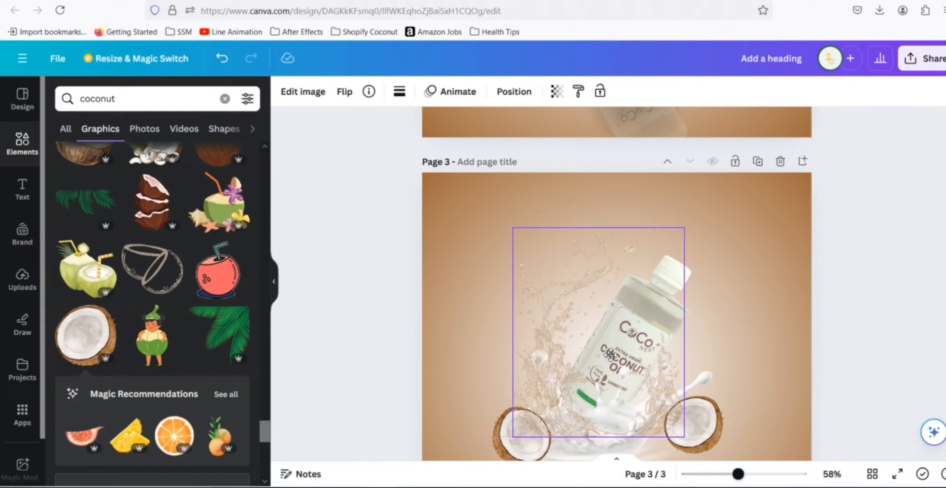
{"action": "left_click_drag", "start_coordinate": [610, 354], "coordinate": [610, 354]}
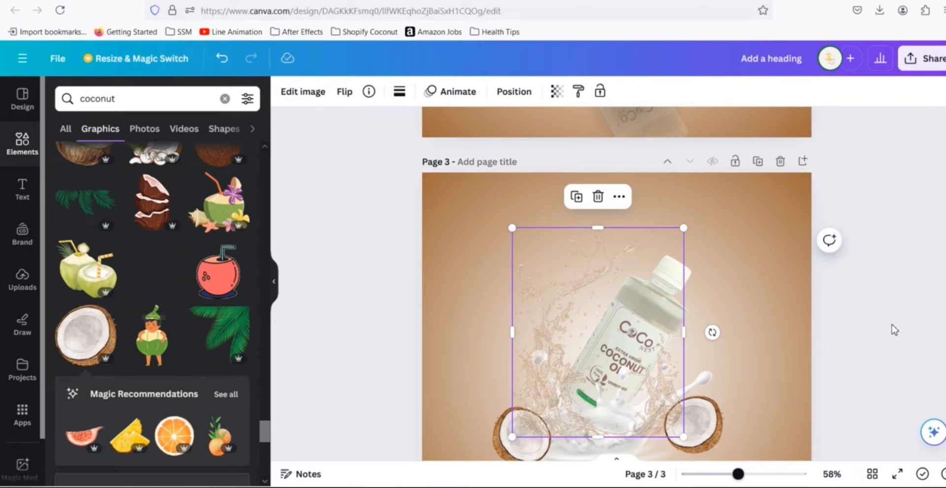
{"action": "left_click", "coordinate": [879, 295]}
- Send the left coconut half one layer further back behind the milk splash
{"action": "scroll", "coordinate": [880, 294], "scroll_direction": "down", "scroll_amount": 2}
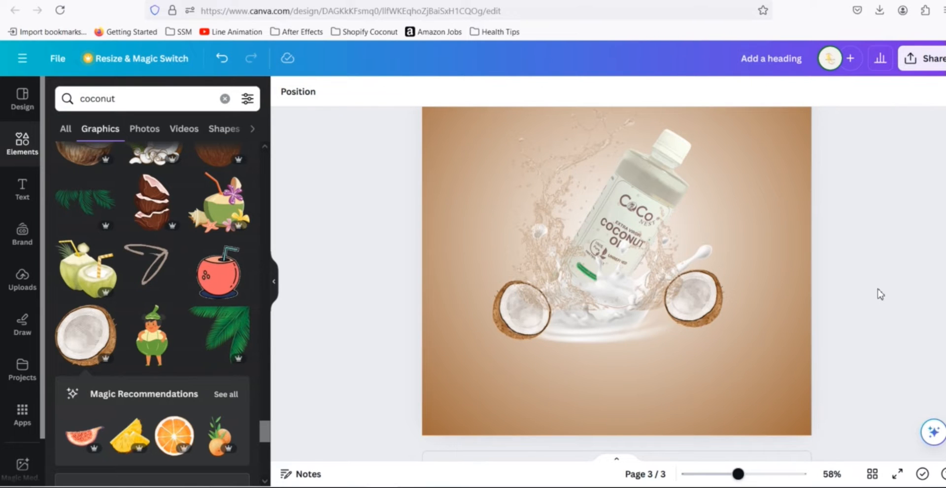
{"action": "left_click", "coordinate": [522, 327]}
{"action": "left_click", "coordinate": [570, 342]}
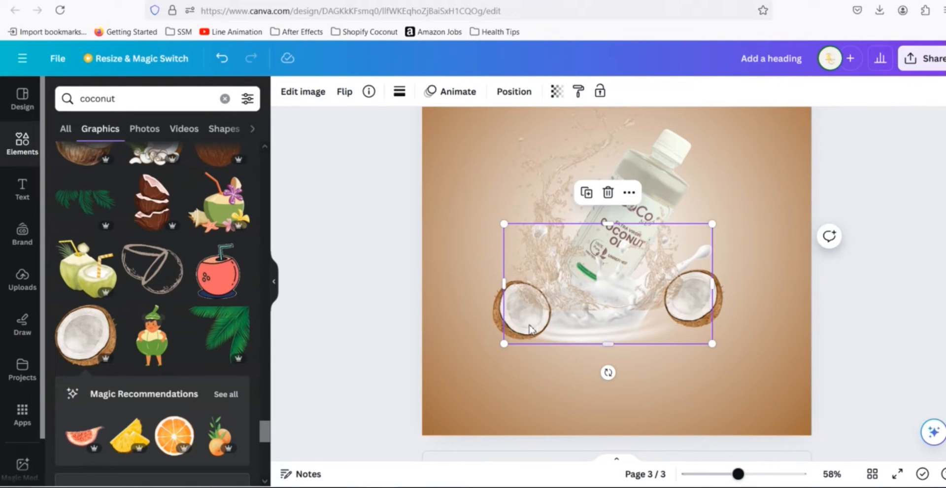
{"action": "left_click", "coordinate": [500, 327]}
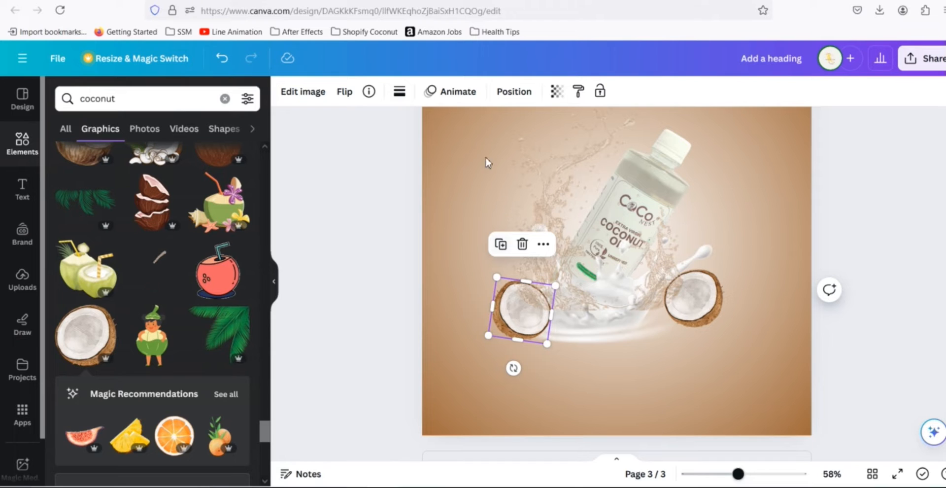
{"action": "left_click", "coordinate": [514, 92]}
{"action": "left_click", "coordinate": [206, 129]}
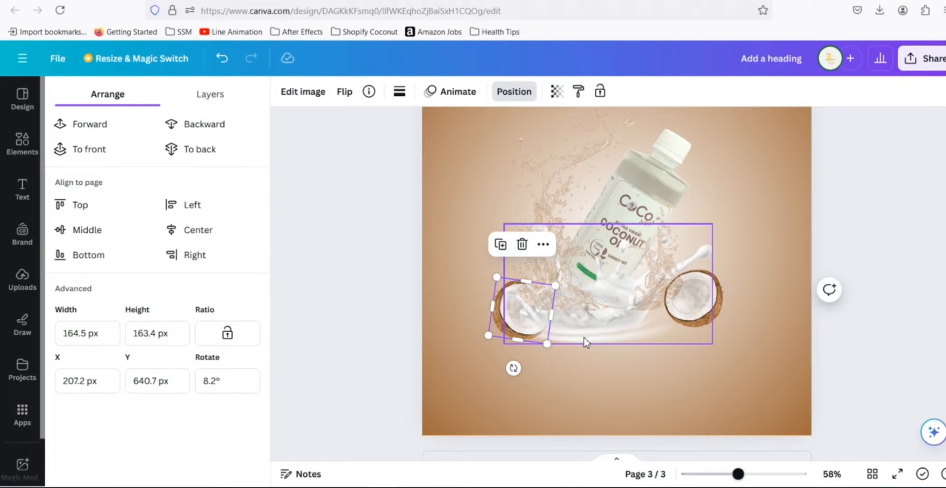
- Move the right coconut half slightly left toward the bottle
{"action": "left_click", "coordinate": [718, 309]}
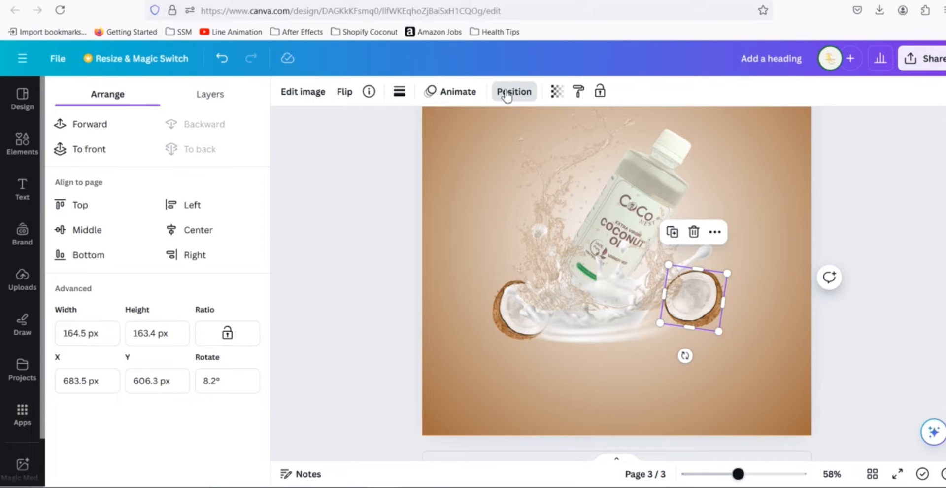
{"action": "left_click", "coordinate": [510, 92]}
{"action": "left_click", "coordinate": [510, 92]}
{"action": "left_click_drag", "start_coordinate": [711, 315], "coordinate": [685, 321]}
{"action": "left_click", "coordinate": [871, 255]}
{"action": "left_click", "coordinate": [876, 255]}
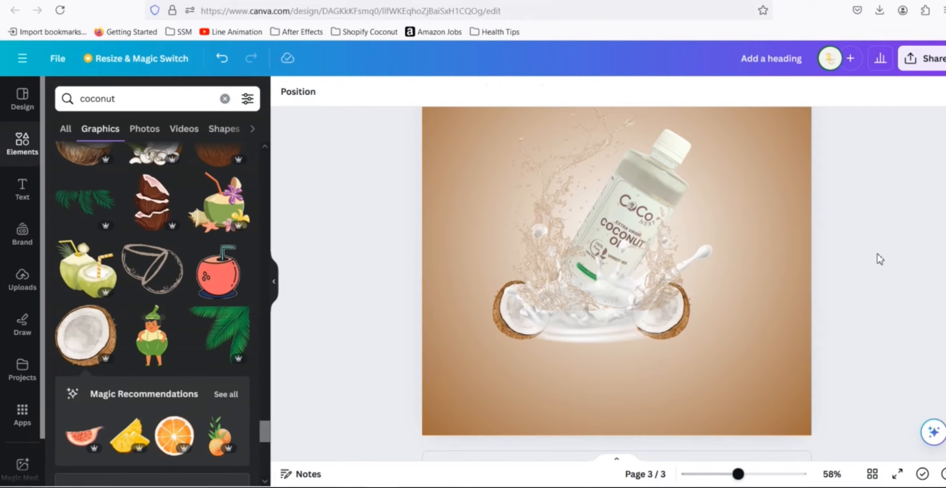
- Select the bottle, splashes and coconuts together and enlarge them slightly
{"action": "left_click_drag", "start_coordinate": [717, 372], "coordinate": [518, 148]}
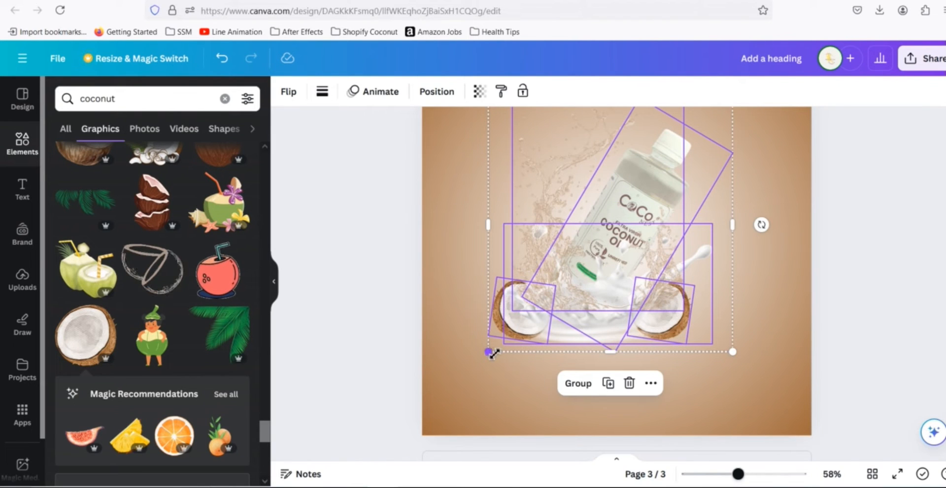
{"action": "left_click_drag", "start_coordinate": [490, 355], "coordinate": [485, 359]}
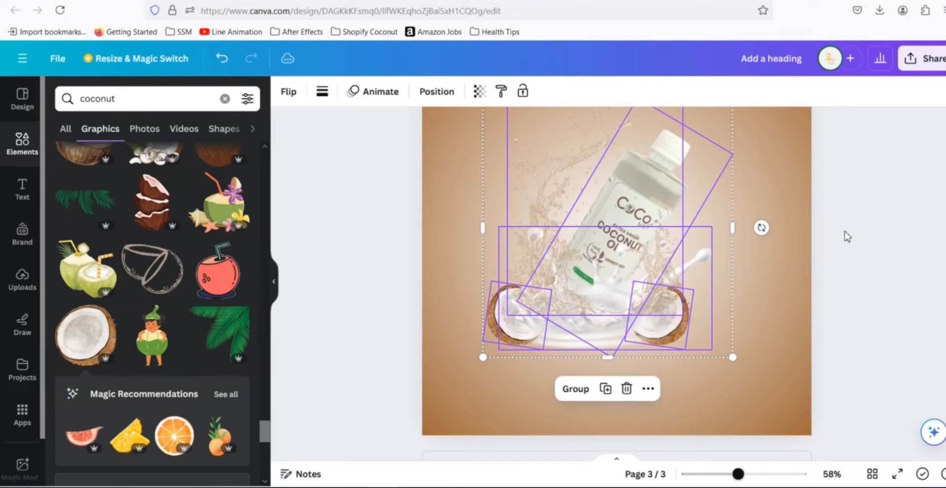
{"action": "left_click", "coordinate": [859, 232]}
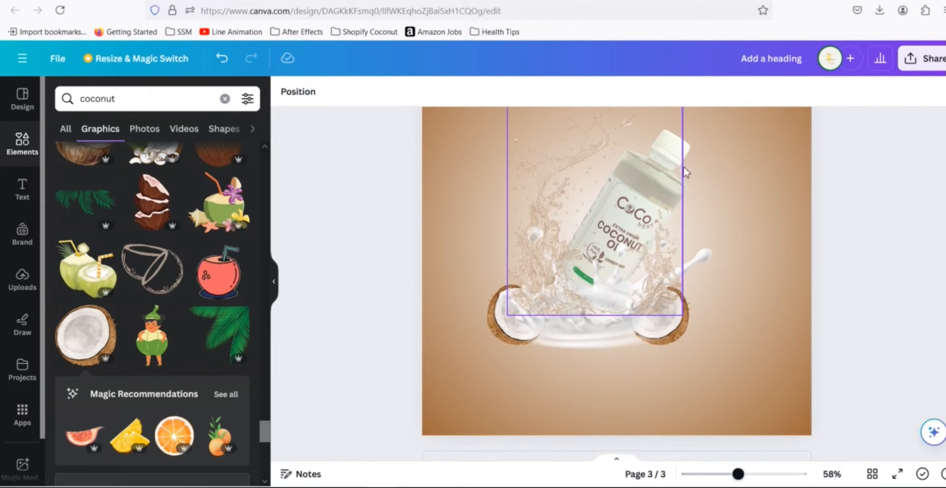
- Duplicate the bottle below the original and flip the copy vertically
{"action": "left_click", "coordinate": [688, 161]}
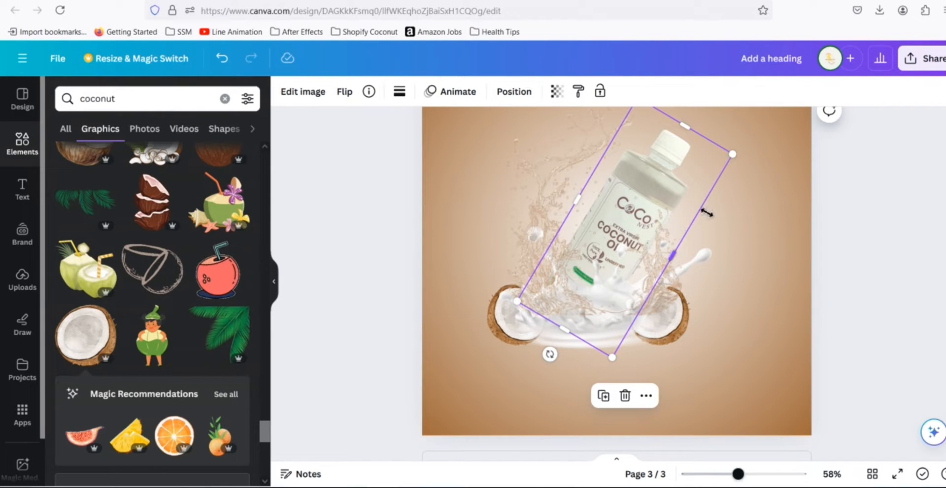
{"action": "left_click_drag", "start_coordinate": [682, 210], "coordinate": [663, 307]}
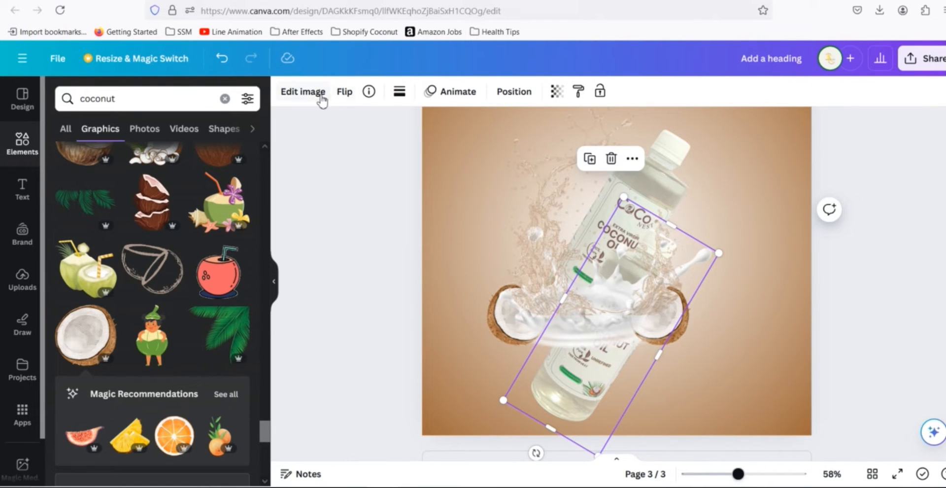
{"action": "left_click", "coordinate": [344, 91]}
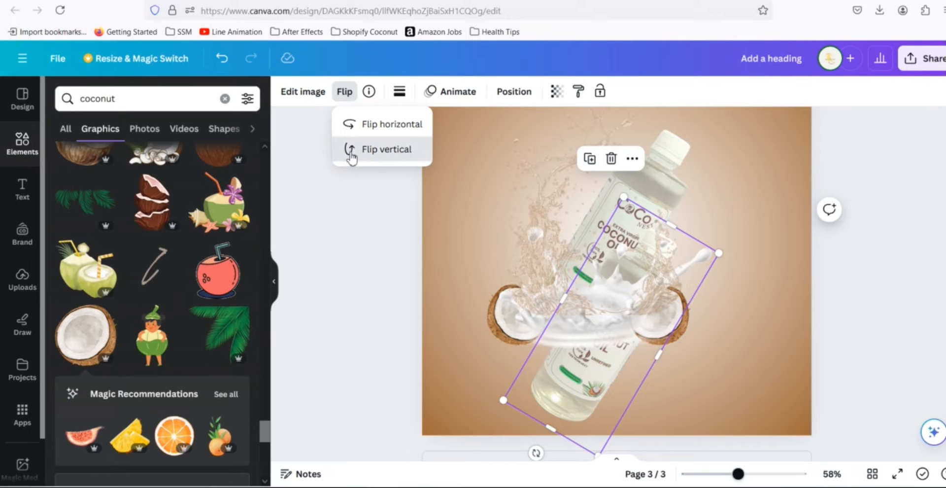
{"action": "left_click", "coordinate": [350, 154]}
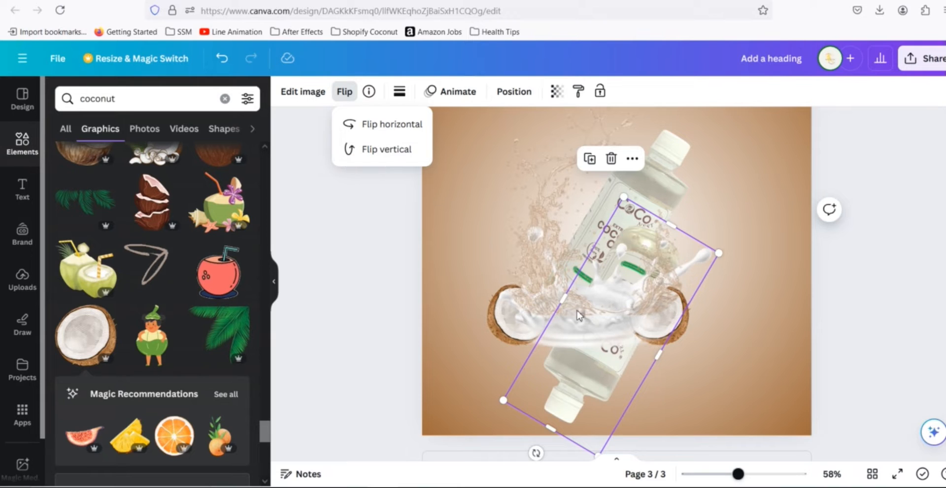
- Rotate the flipped bottle copy and move it under the splash as a reflection
{"action": "left_click", "coordinate": [537, 452]}
{"action": "left_click_drag", "start_coordinate": [628, 476], "coordinate": [691, 460]}
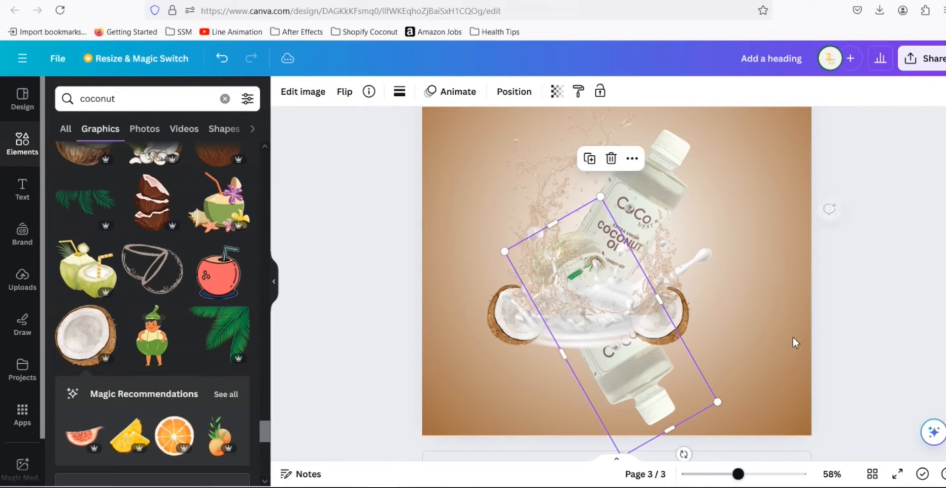
{"action": "scroll", "coordinate": [793, 335], "scroll_direction": "down", "scroll_amount": 1}
{"action": "left_click_drag", "start_coordinate": [629, 329], "coordinate": [637, 395]}
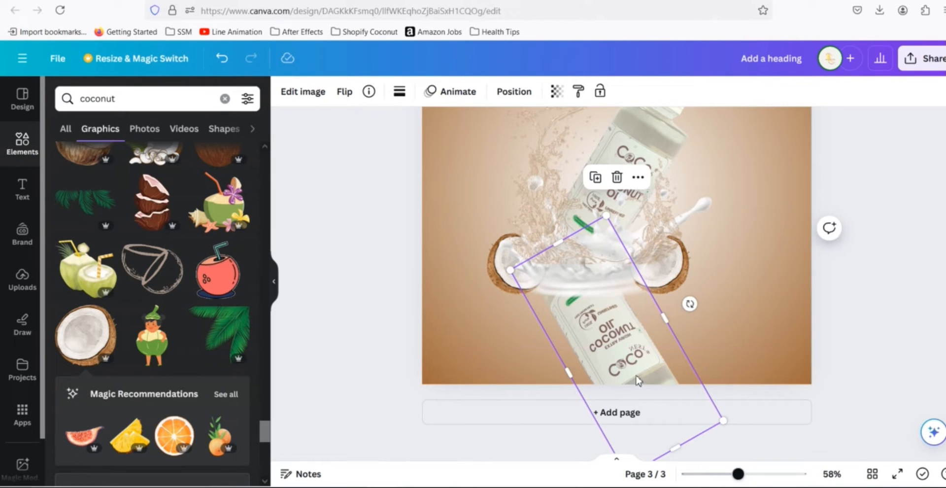
- Set the reflected bottle's transparency to 22
{"action": "left_click", "coordinate": [556, 96]}
{"action": "left_click_drag", "start_coordinate": [517, 148], "coordinate": [461, 154]}
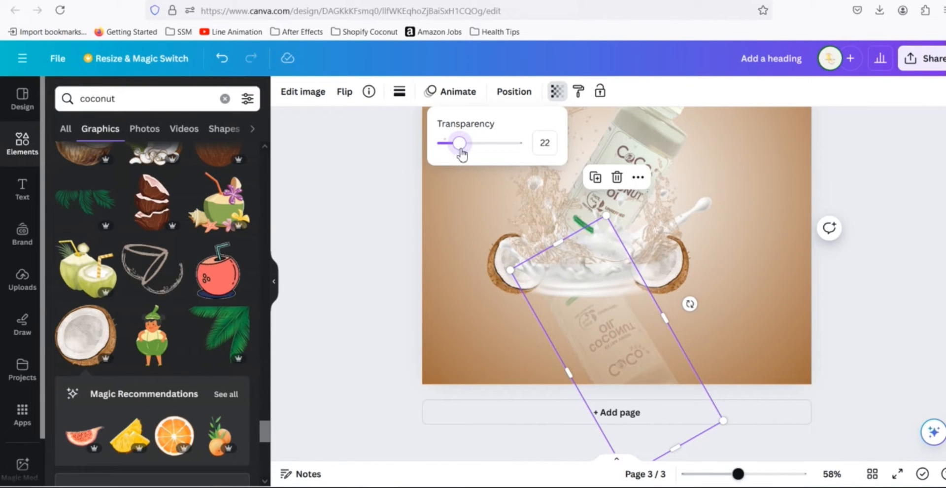
{"action": "left_click", "coordinate": [866, 252]}
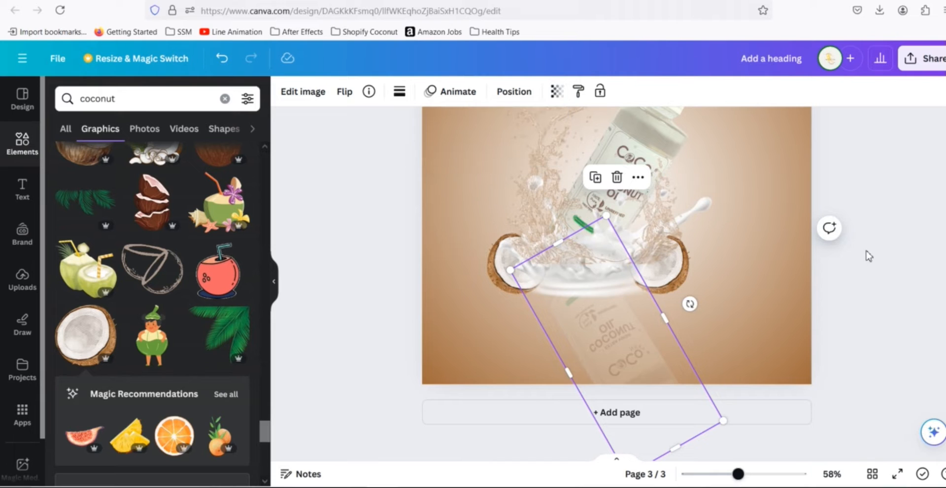
{"action": "left_click", "coordinate": [864, 250]}
- Select all elements on page 3 and inspect their stacking order in the layers list
{"action": "scroll", "coordinate": [877, 259], "scroll_direction": "up", "scroll_amount": 1}
{"action": "scroll", "coordinate": [887, 265], "scroll_direction": "up", "scroll_amount": 2}
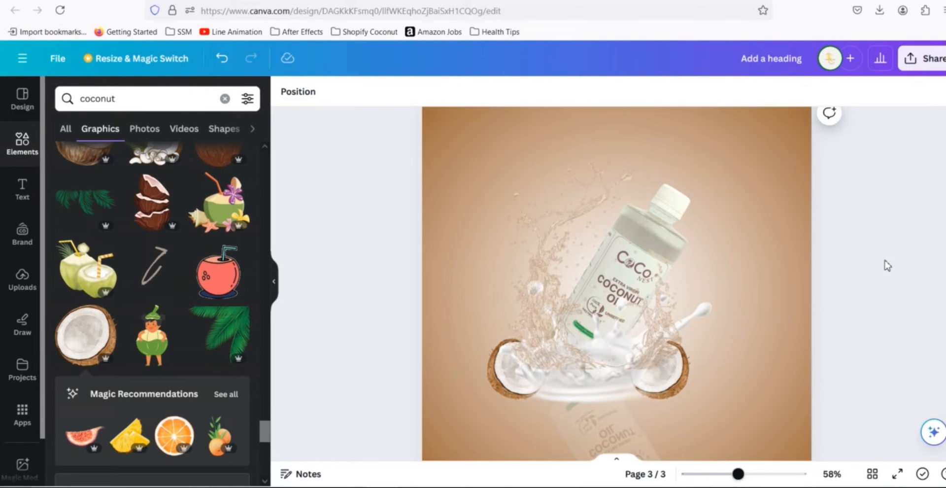
{"action": "scroll", "coordinate": [882, 265], "scroll_direction": "up", "scroll_amount": 3}
{"action": "scroll", "coordinate": [879, 264], "scroll_direction": "down", "scroll_amount": 4}
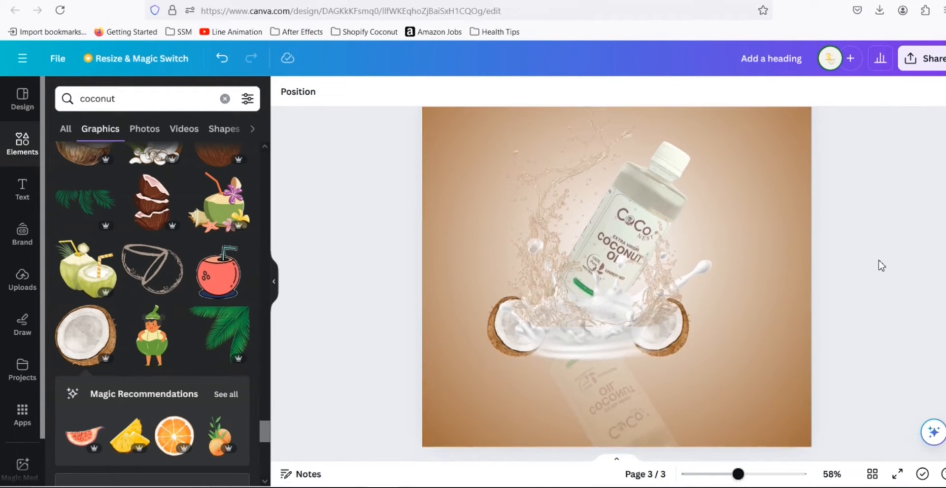
{"action": "left_click_drag", "start_coordinate": [738, 473], "coordinate": [723, 475]}
{"action": "left_click_drag", "start_coordinate": [521, 198], "coordinate": [684, 397]}
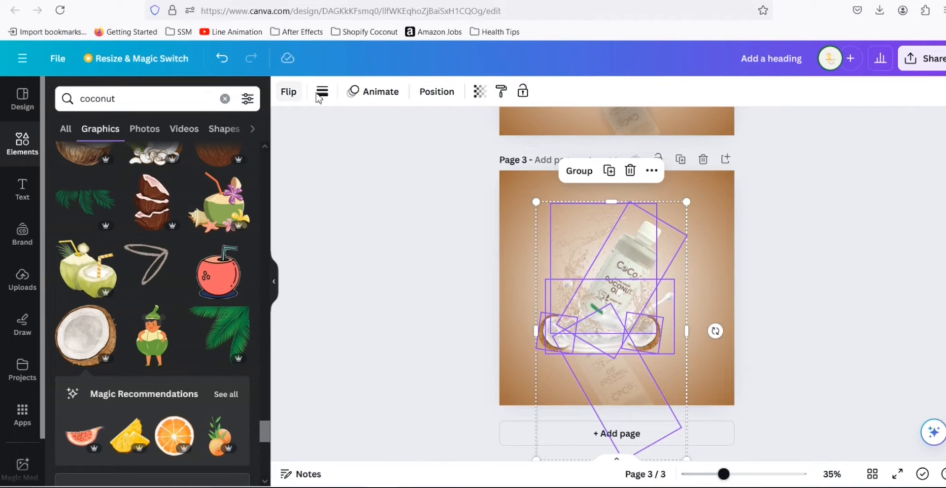
{"action": "left_click", "coordinate": [435, 93]}
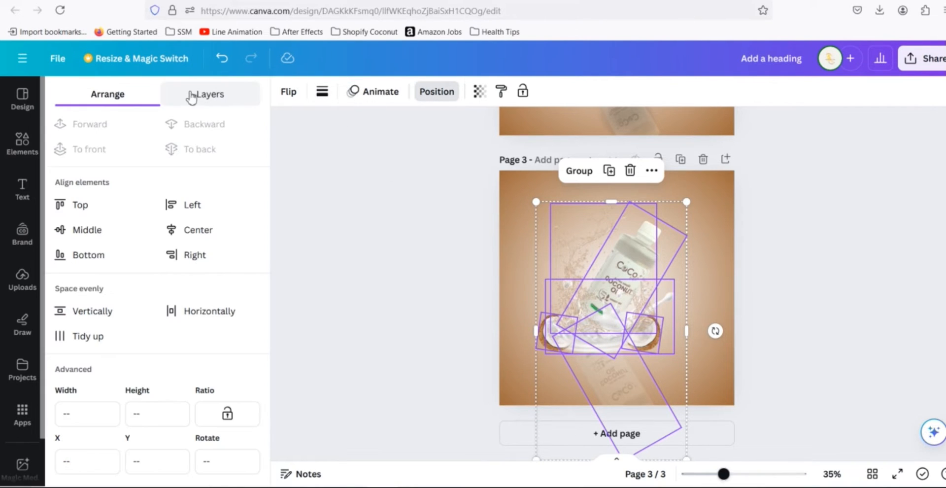
{"action": "left_click", "coordinate": [207, 97]}
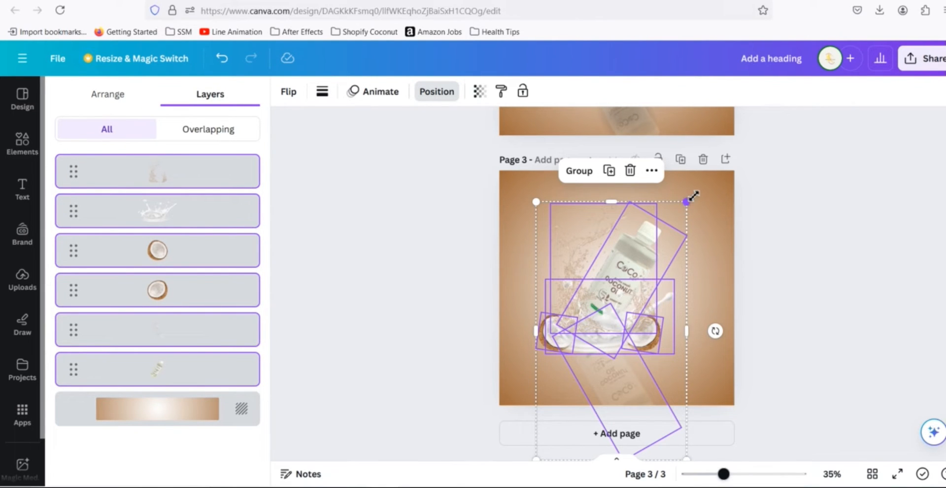
{"action": "left_click_drag", "start_coordinate": [692, 197], "coordinate": [701, 180]}
{"action": "left_click", "coordinate": [787, 250]}
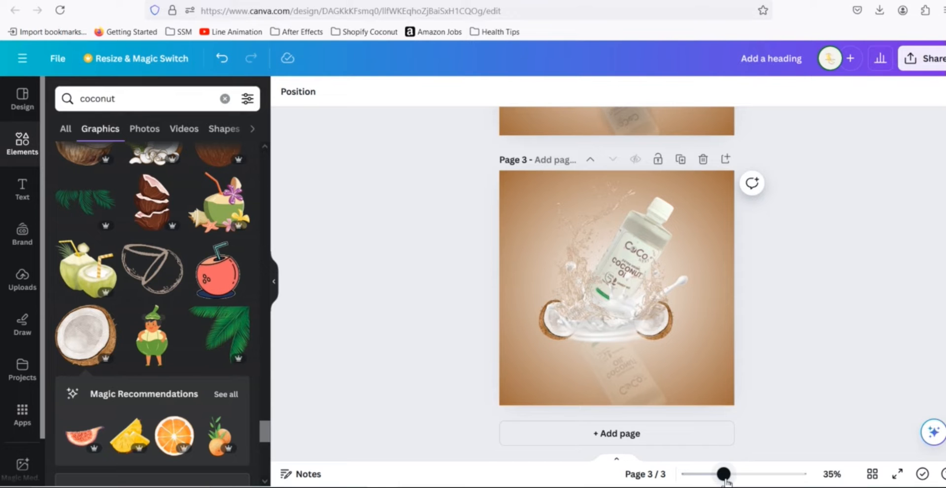
{"action": "left_click_drag", "start_coordinate": [723, 473], "coordinate": [744, 474]}
{"action": "scroll", "coordinate": [882, 310], "scroll_direction": "down", "scroll_amount": 3}
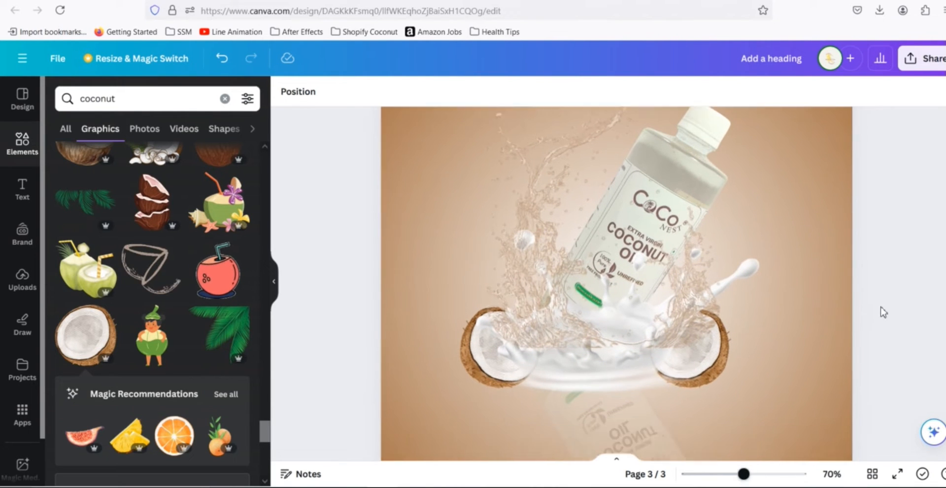
- Search the elements for a shadow graphic, add a soft shadow, and move it beneath the milk splash
{"action": "left_click", "coordinate": [50, 98]}
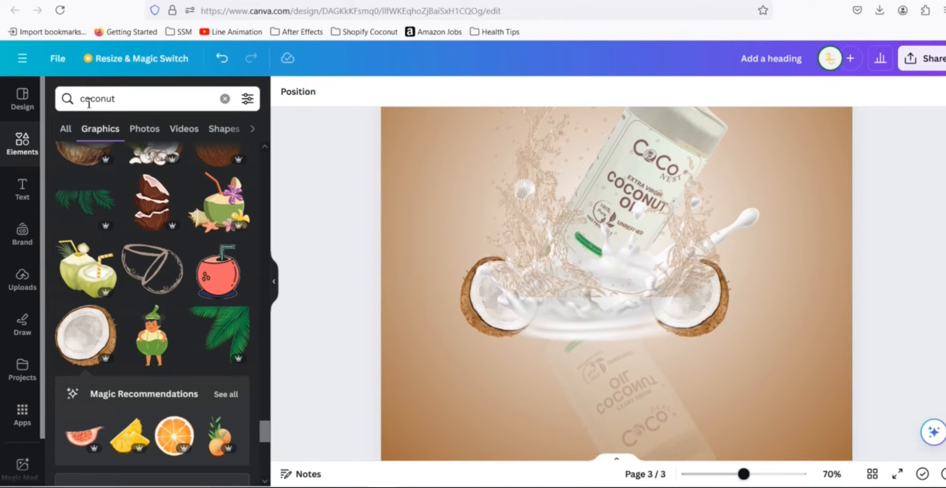
{"action": "type", "text": "shadow"}
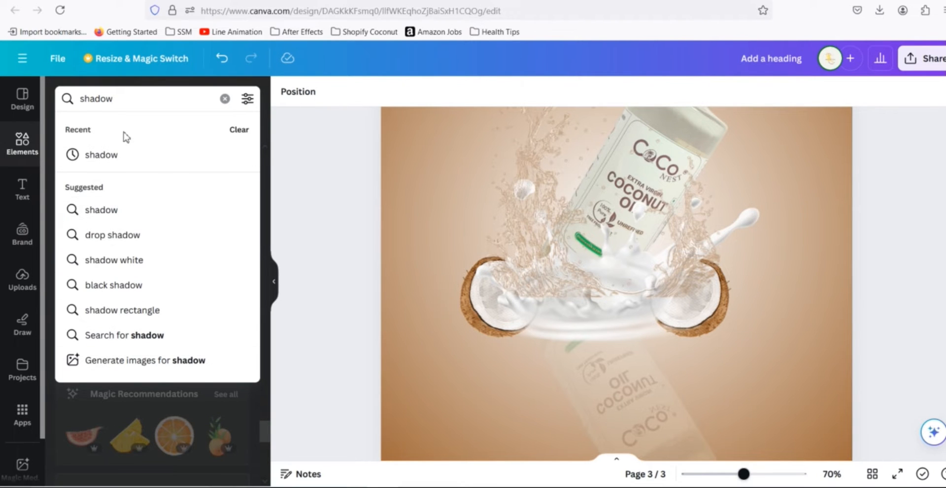
{"action": "left_click", "coordinate": [122, 157]}
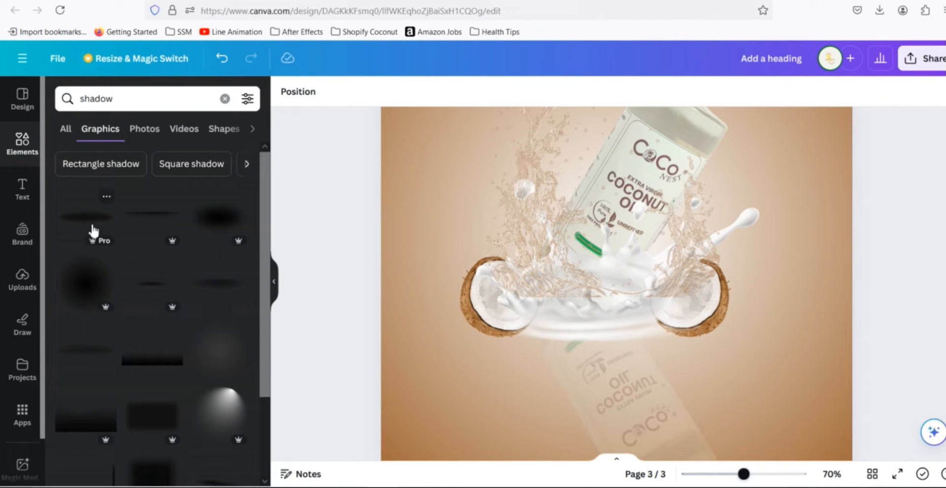
{"action": "left_click", "coordinate": [152, 286]}
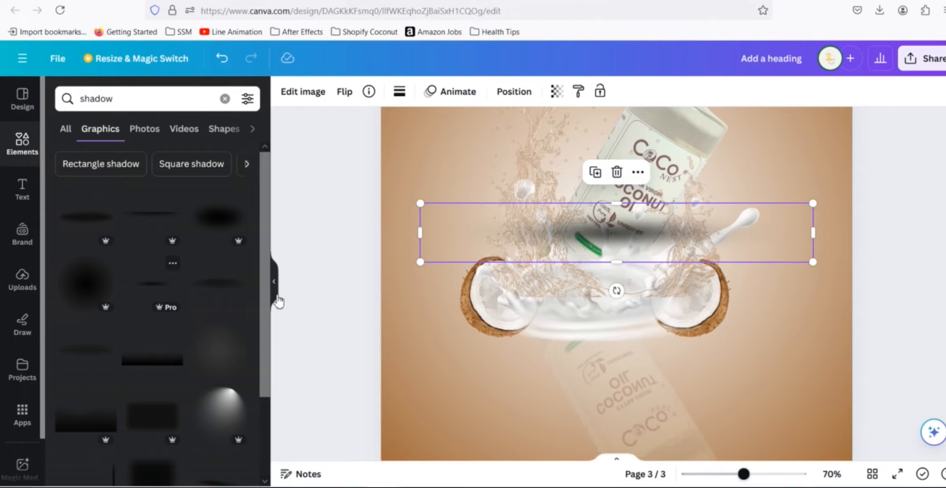
{"action": "left_click_drag", "start_coordinate": [458, 225], "coordinate": [439, 330]}
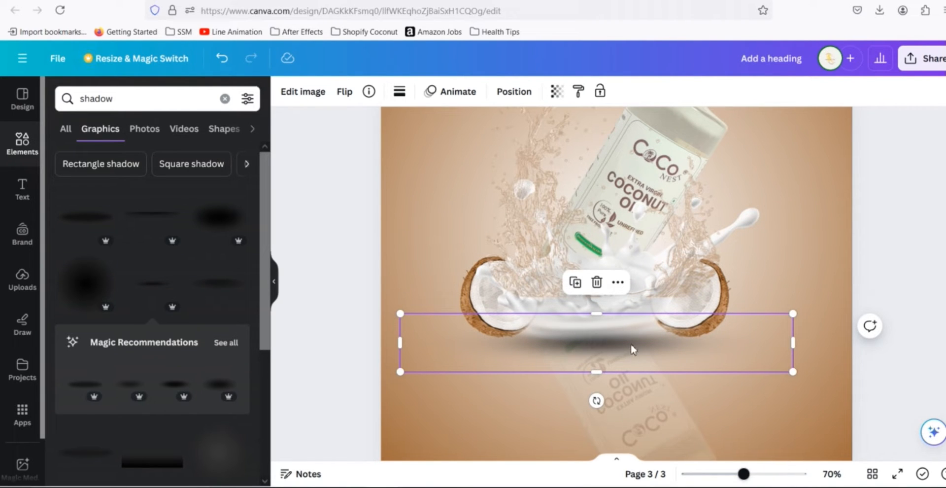
{"action": "left_click_drag", "start_coordinate": [621, 337], "coordinate": [629, 355]}
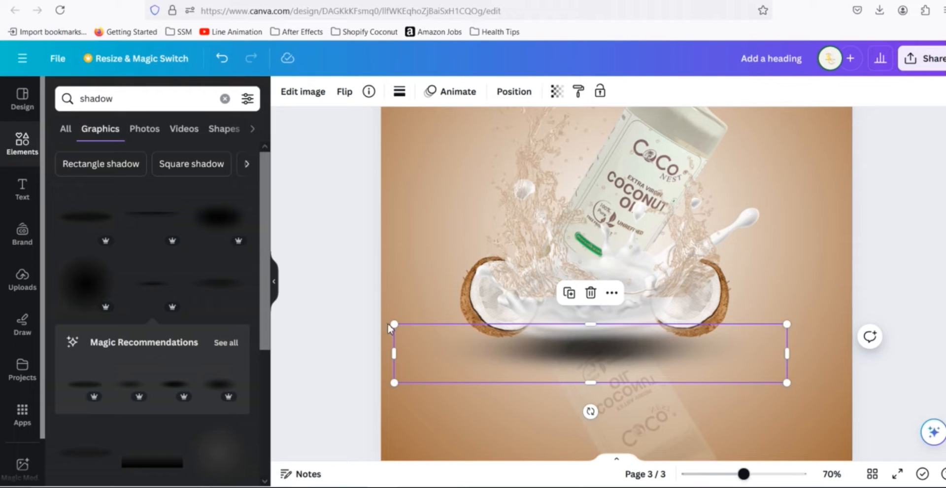
- Select both shadow layers in the layers list and group them together
{"action": "left_click", "coordinate": [512, 92]}
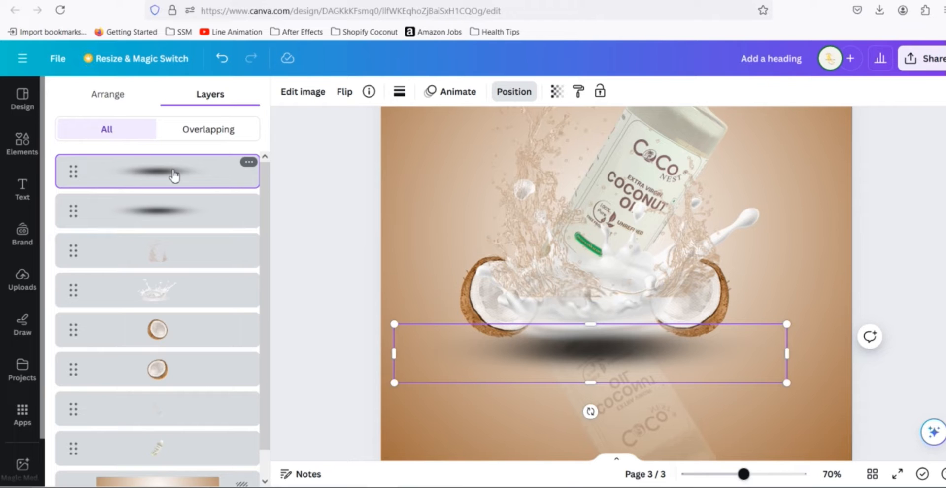
{"action": "left_click", "coordinate": [180, 220], "text": "shift"}
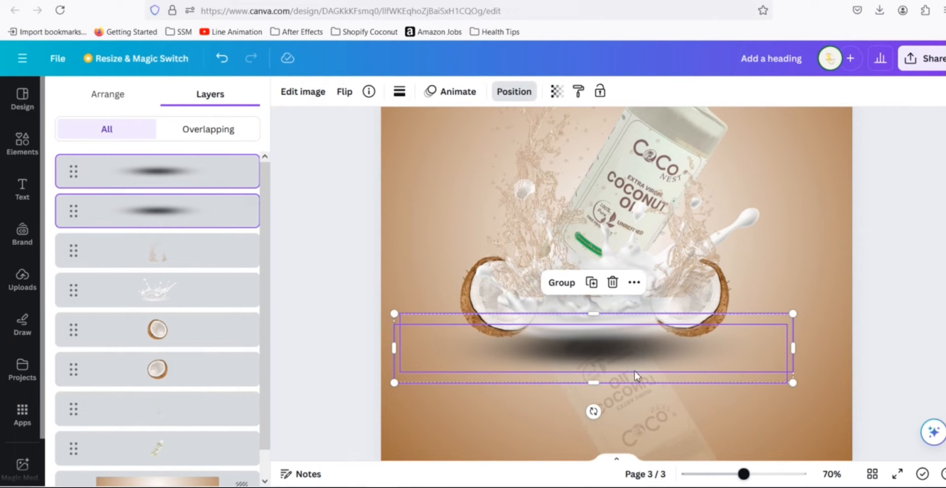
{"action": "left_click", "coordinate": [561, 282]}
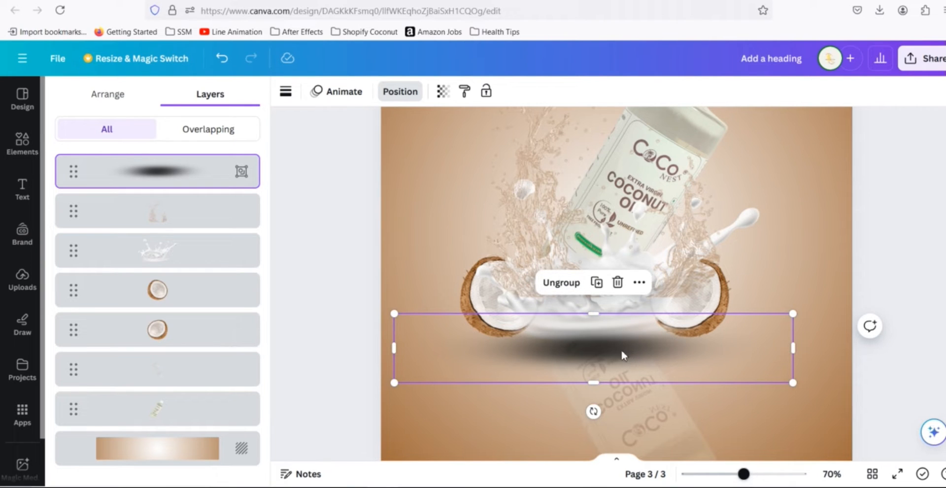
- Send the grouped shadow backward behind the splash and nudge it slightly upward
{"action": "left_click", "coordinate": [137, 101]}
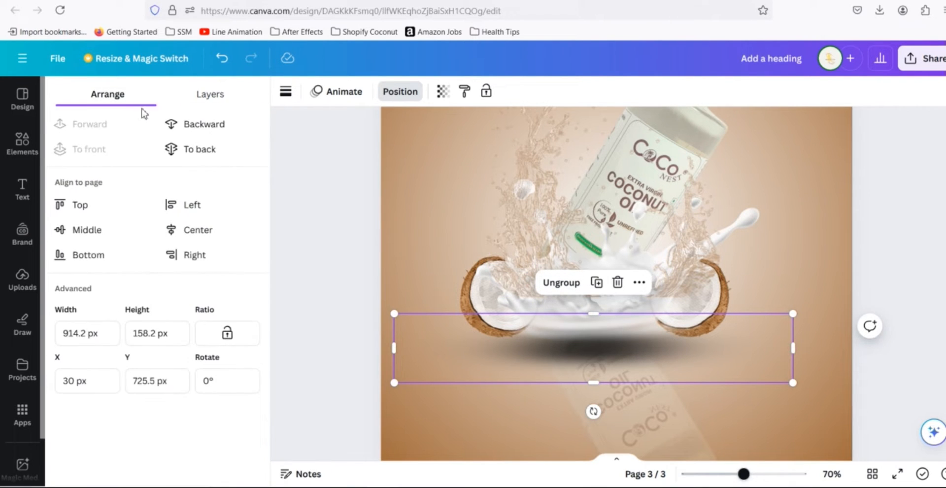
{"action": "left_click", "coordinate": [193, 129]}
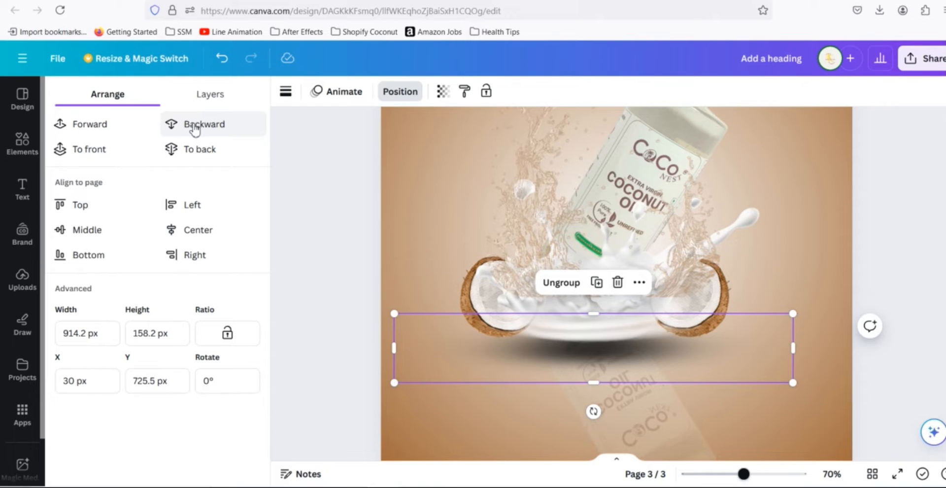
{"action": "left_click", "coordinate": [196, 130]}
{"action": "left_click", "coordinate": [197, 128]}
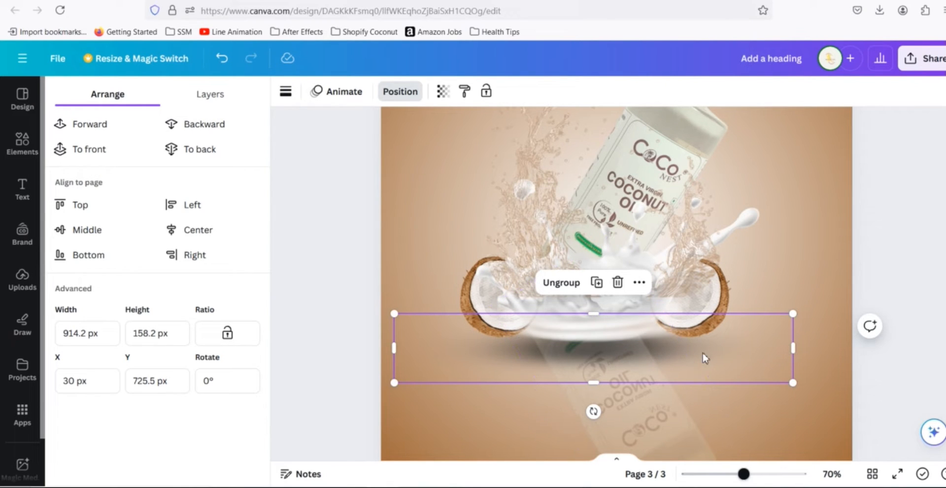
{"action": "left_click_drag", "start_coordinate": [709, 355], "coordinate": [724, 341]}
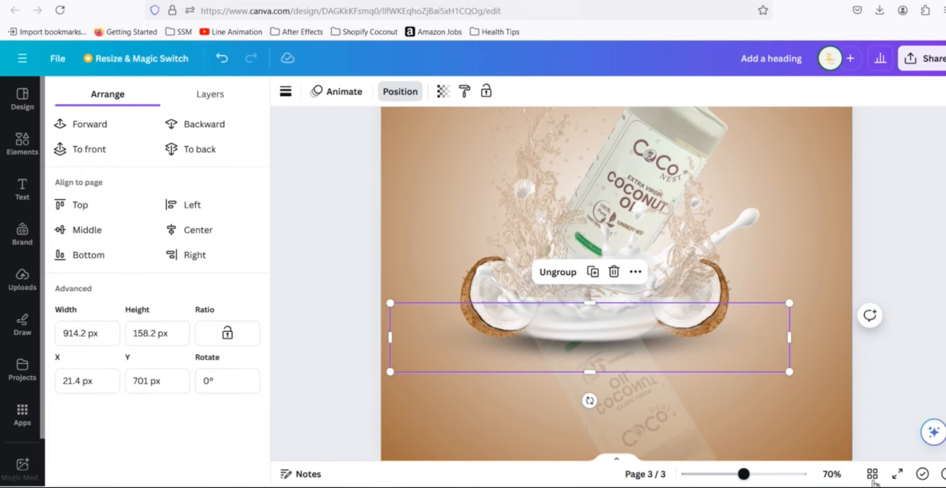
- Compare page 3 with the page 2 design
{"action": "left_click", "coordinate": [898, 474]}
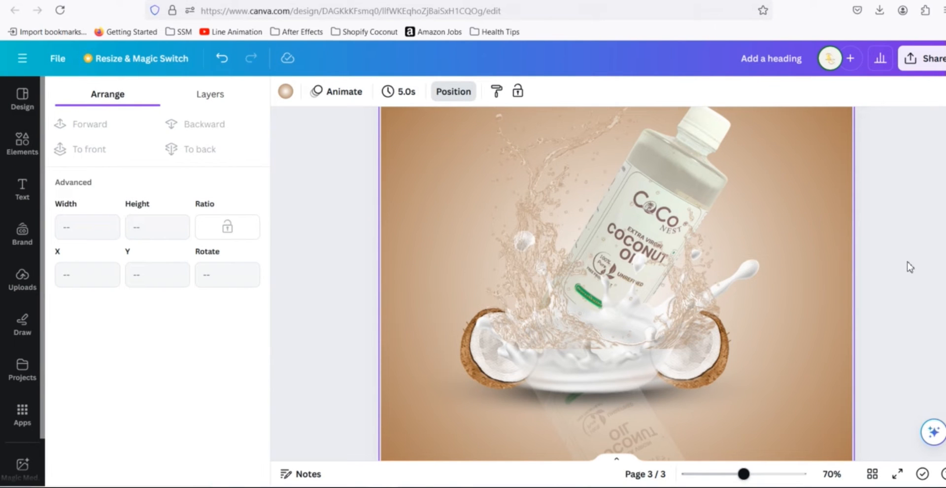
{"action": "scroll", "coordinate": [908, 261], "scroll_direction": "up", "scroll_amount": 7}
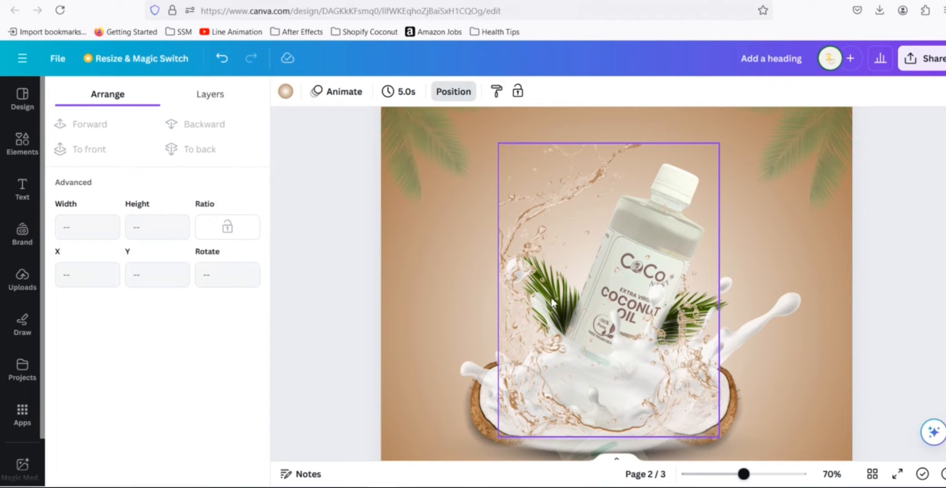
{"action": "scroll", "coordinate": [888, 278], "scroll_direction": "down", "scroll_amount": 7}
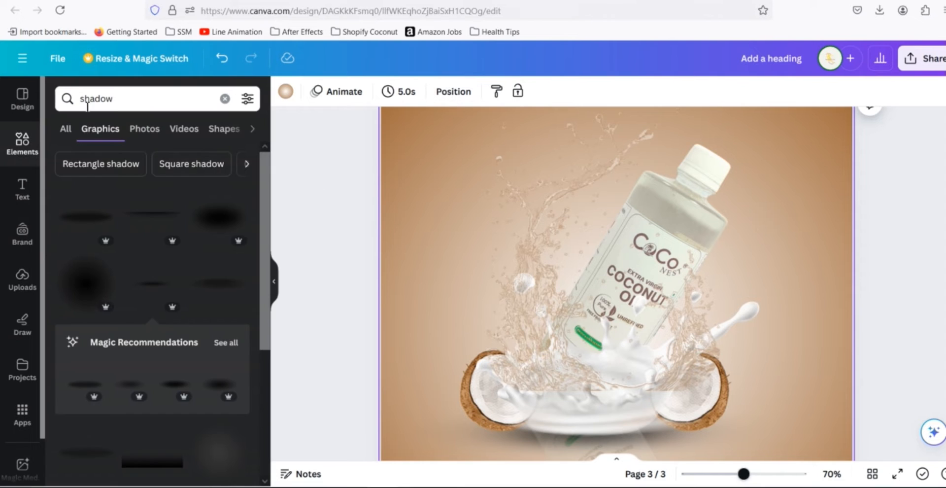
- Search the elements for coconut leaf and add a palm leaf graphic to page 3
{"action": "left_click", "coordinate": [224, 98]}
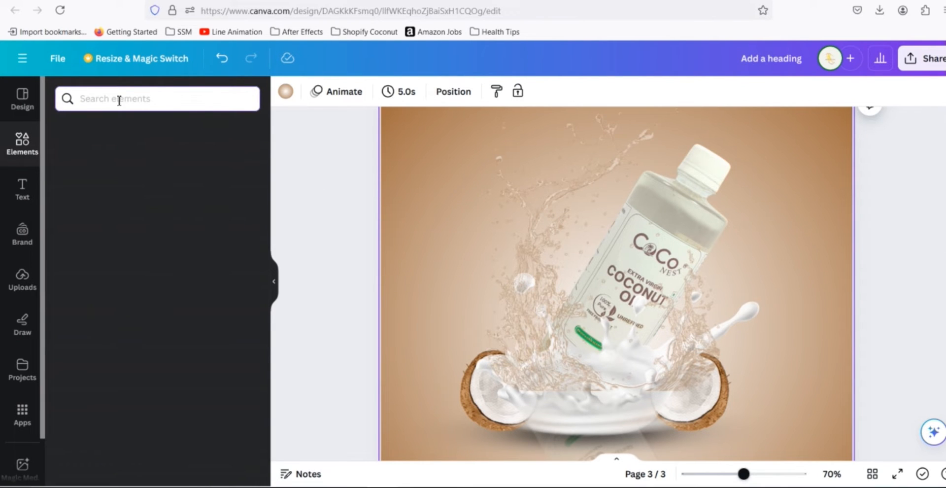
{"action": "type", "text": "leaf"}
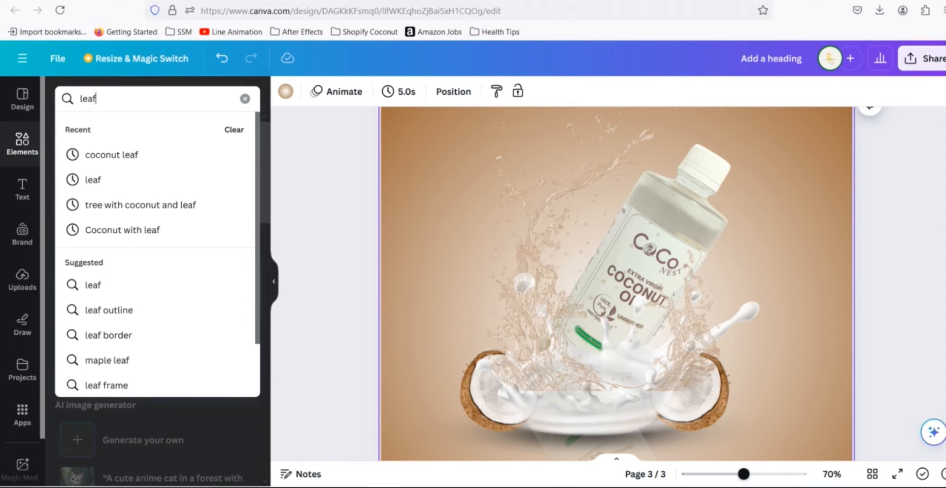
{"action": "left_click", "coordinate": [106, 159]}
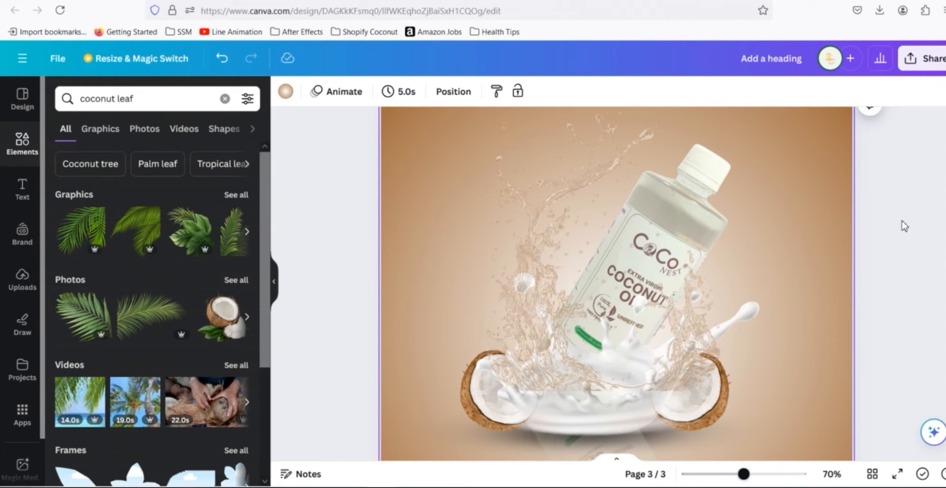
{"action": "scroll", "coordinate": [901, 224], "scroll_direction": "up", "scroll_amount": 10}
{"action": "scroll", "coordinate": [881, 254], "scroll_direction": "down", "scroll_amount": 8}
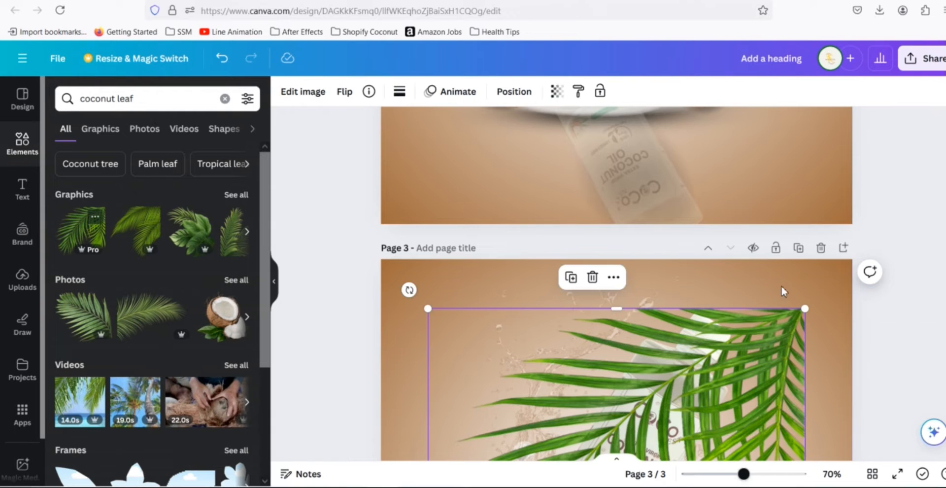
- Shrink the palm leaf into the page's top-right corner and set its transparency to 49
{"action": "scroll", "coordinate": [891, 271], "scroll_direction": "down", "scroll_amount": 2}
{"action": "scroll", "coordinate": [892, 270], "scroll_direction": "down", "scroll_amount": 2}
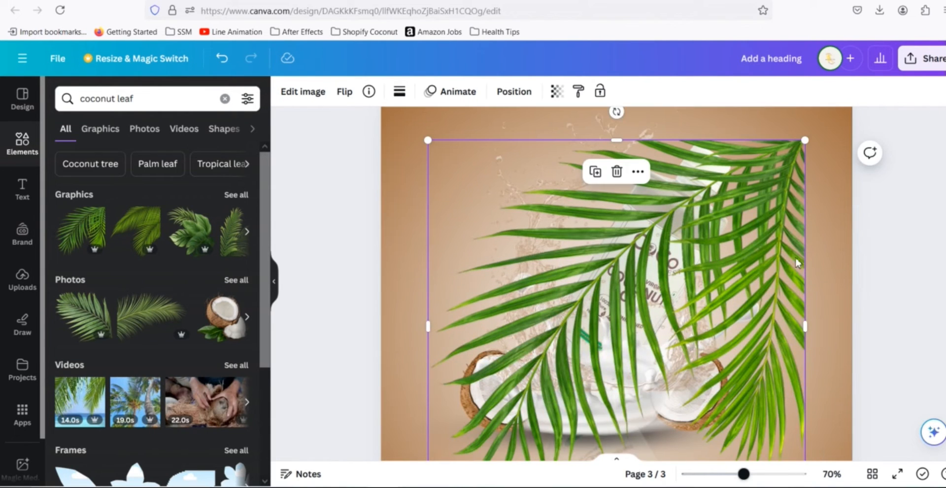
{"action": "scroll", "coordinate": [528, 370], "scroll_direction": "down", "scroll_amount": 2}
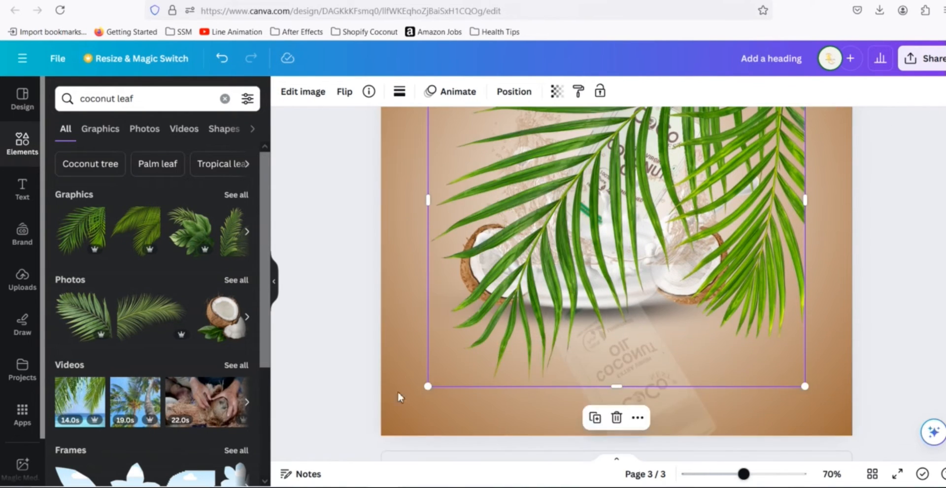
{"action": "left_click_drag", "start_coordinate": [428, 386], "coordinate": [672, 147]}
{"action": "scroll", "coordinate": [894, 229], "scroll_direction": "up", "scroll_amount": 5}
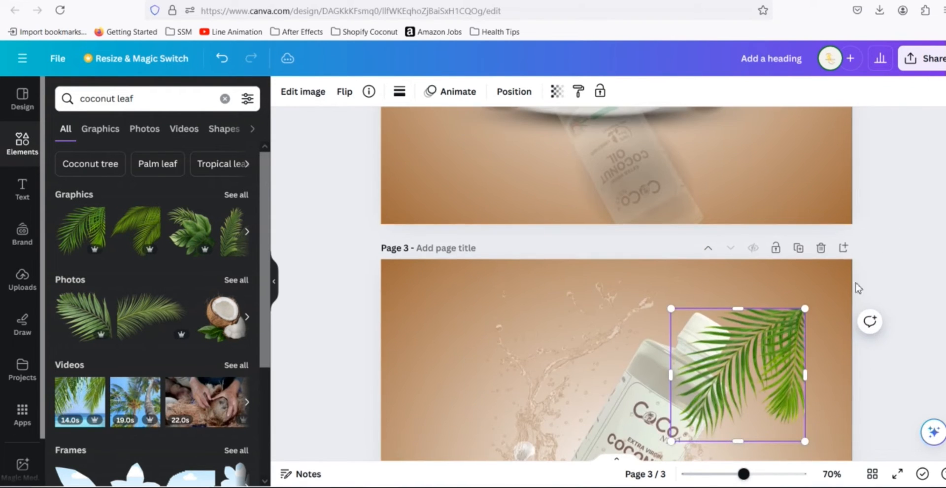
{"action": "left_click_drag", "start_coordinate": [740, 363], "coordinate": [786, 316]}
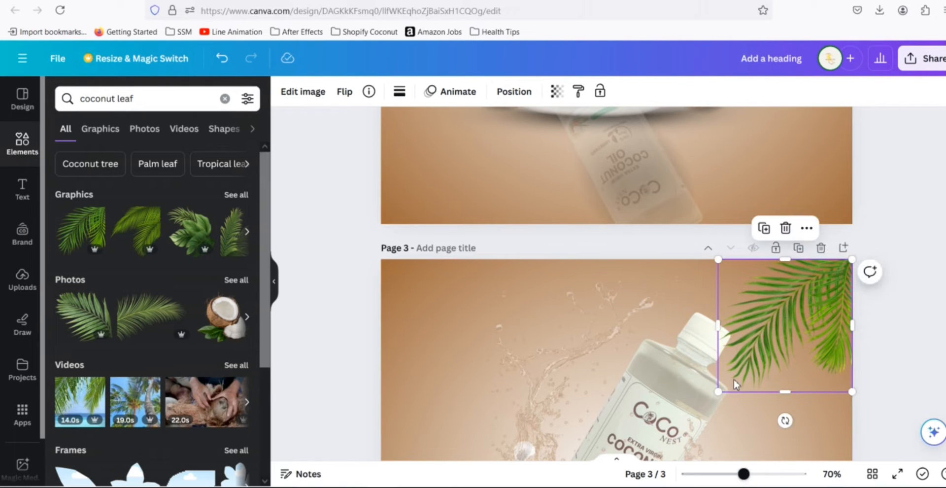
{"action": "left_click_drag", "start_coordinate": [718, 392], "coordinate": [750, 359]}
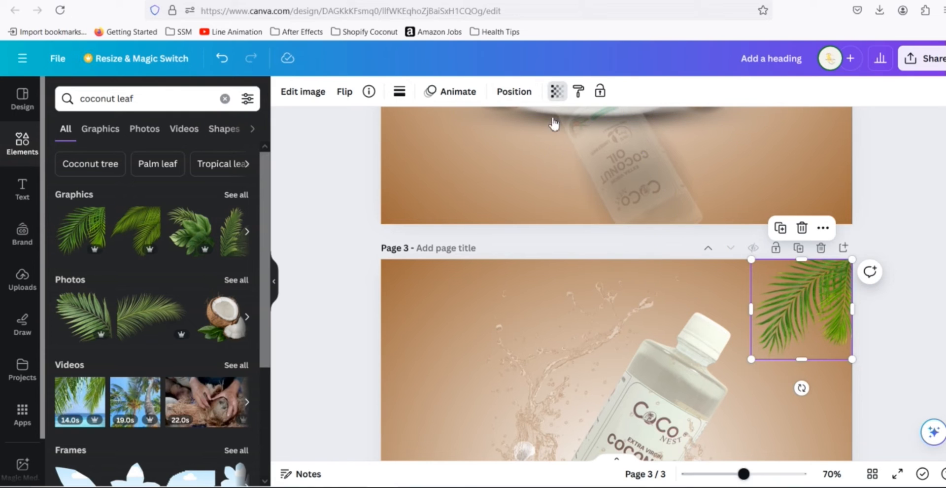
{"action": "left_click", "coordinate": [556, 96]}
{"action": "left_click_drag", "start_coordinate": [518, 153], "coordinate": [482, 163]}
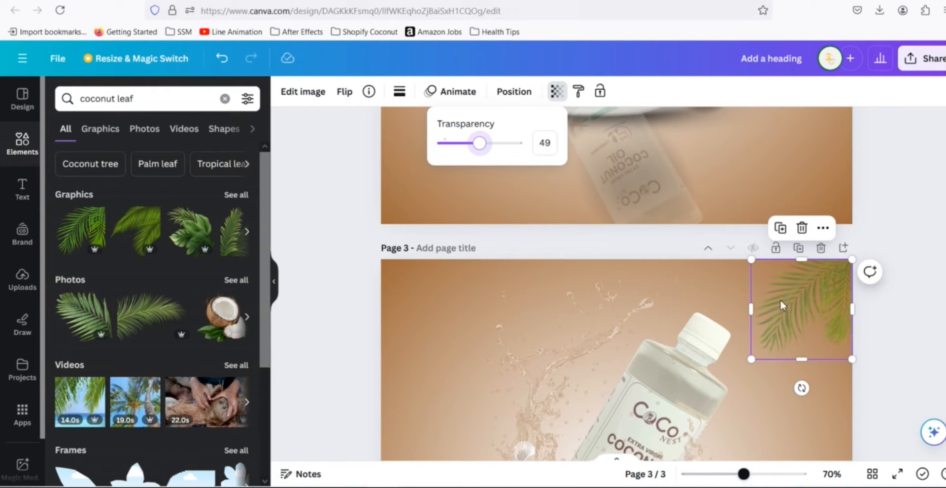
- Duplicate the leaf into the top-left corner and flip the copy horizontally
{"action": "left_click_drag", "start_coordinate": [469, 300], "coordinate": [428, 301]}
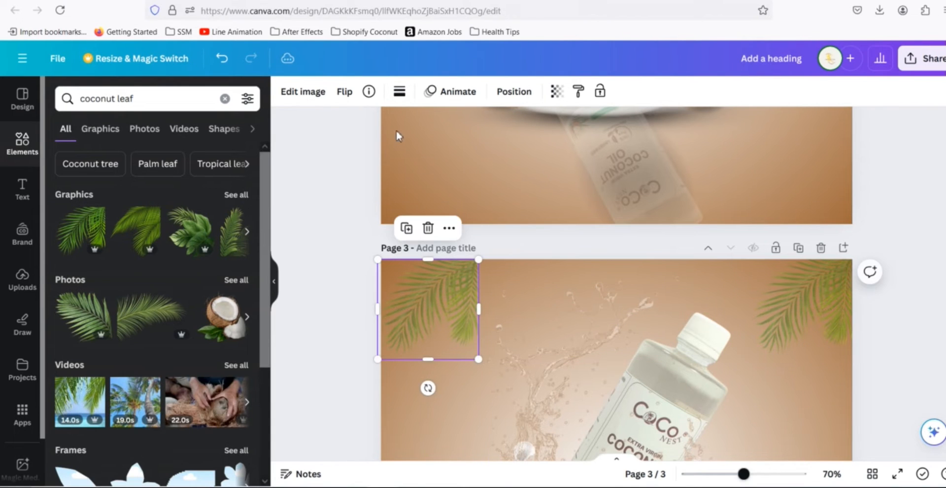
{"action": "left_click", "coordinate": [344, 92]}
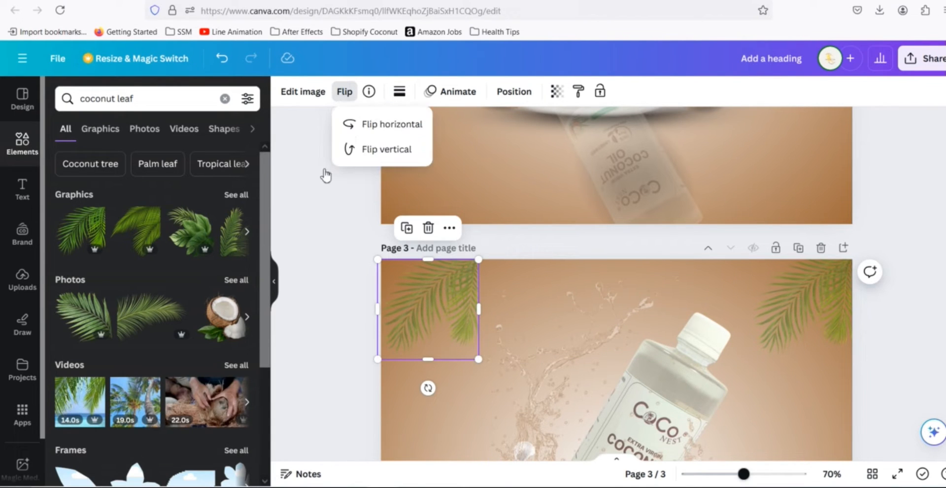
{"action": "left_click", "coordinate": [371, 128]}
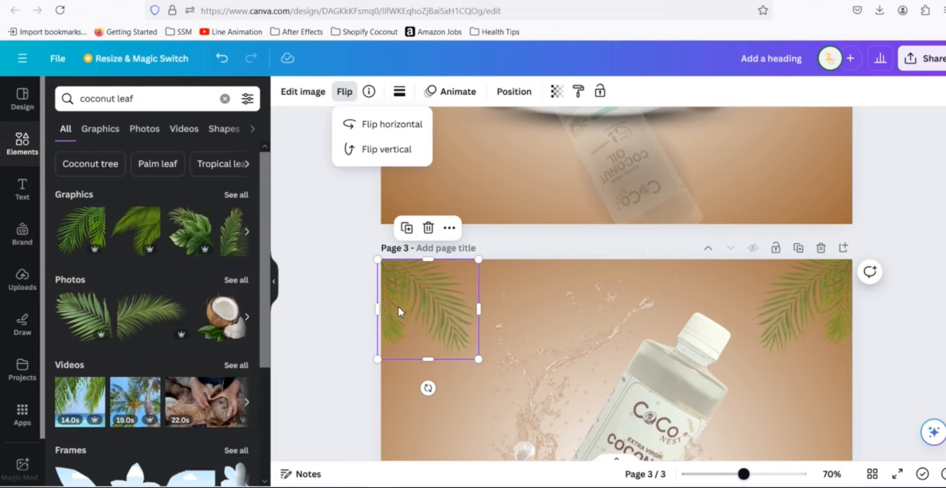
{"action": "mouse_move", "coordinate": [417, 311]}
{"action": "left_mouse_down"}
{"action": "mouse_move", "coordinate": [431, 310]}
{"action": "mouse_move", "coordinate": [423, 310]}
{"action": "left_mouse_up"}
{"action": "left_click", "coordinate": [344, 299]}
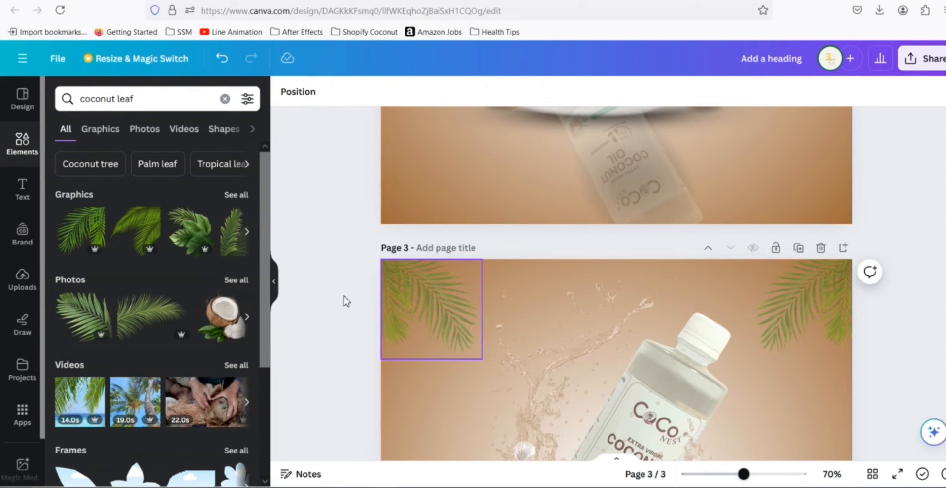
- Compare page 3's leaf corners with page 2 and browse the coconut leaf results
{"action": "scroll", "coordinate": [857, 358], "scroll_direction": "up", "scroll_amount": 10}
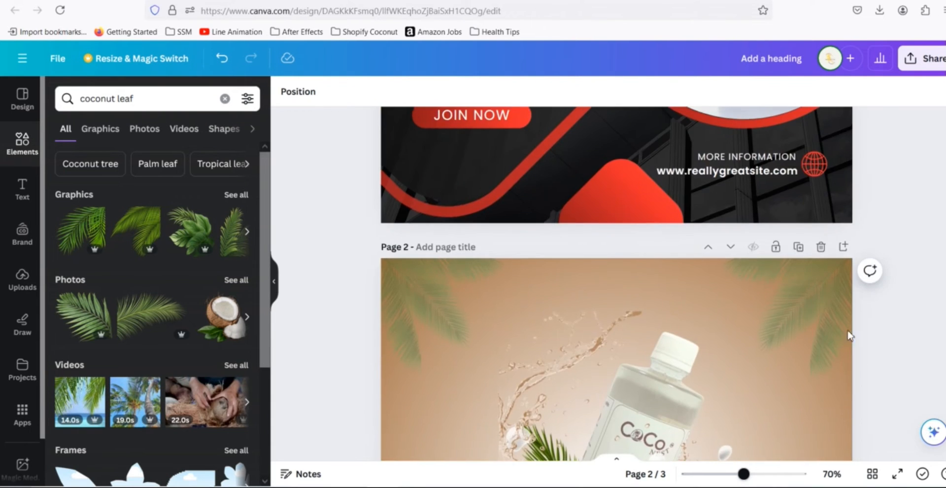
{"action": "scroll", "coordinate": [852, 349], "scroll_direction": "down", "scroll_amount": 10}
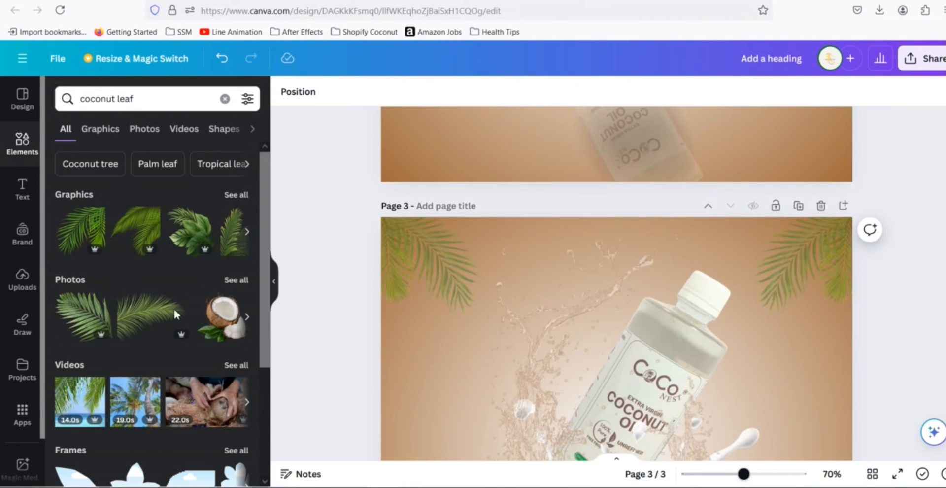
{"action": "scroll", "coordinate": [161, 296], "scroll_direction": "down", "scroll_amount": 3}
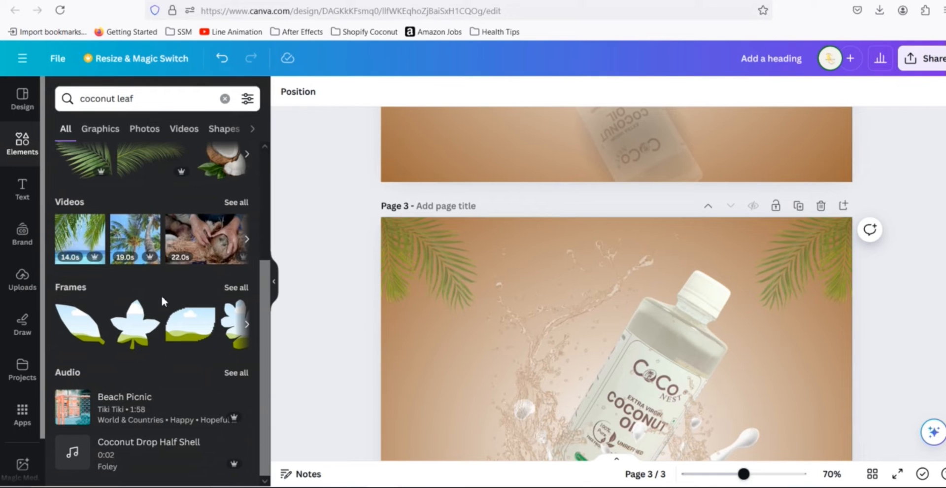
{"action": "scroll", "coordinate": [660, 246], "scroll_direction": "down", "scroll_amount": 3}
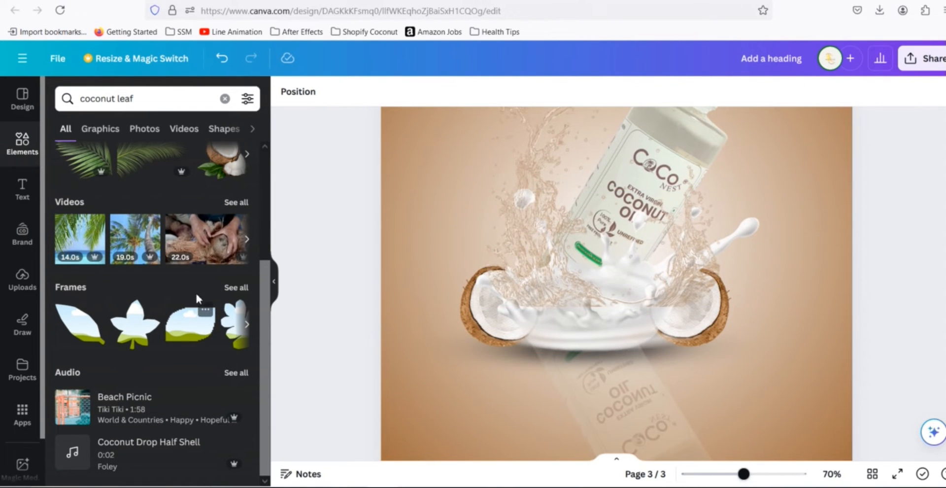
{"action": "scroll", "coordinate": [196, 295], "scroll_direction": "up", "scroll_amount": 3}
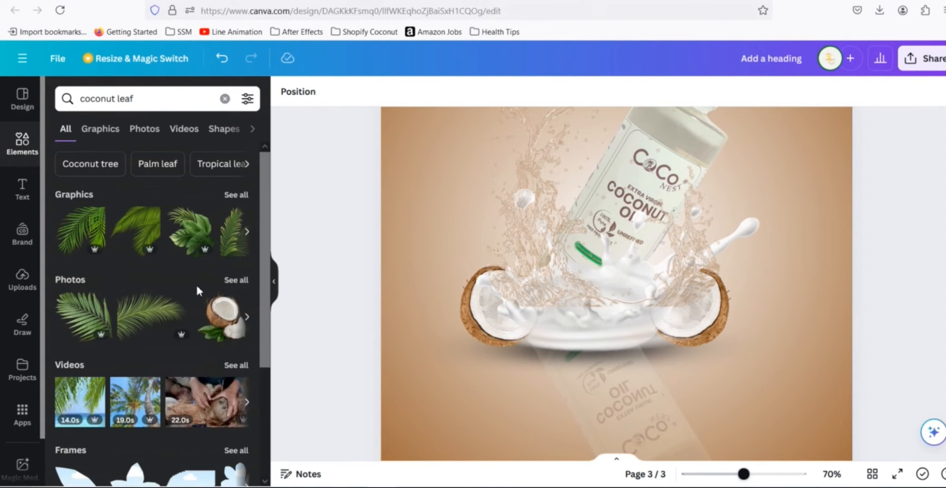
- Browse all the coconut leaf graphics and add a palm leaf graphic to page 3
{"action": "left_click", "coordinate": [232, 196]}
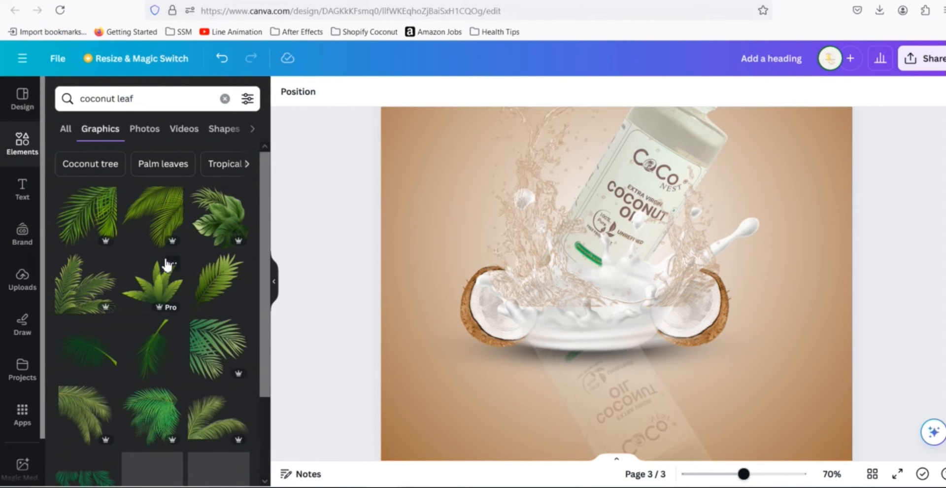
{"action": "scroll", "coordinate": [168, 264], "scroll_direction": "down", "scroll_amount": 5}
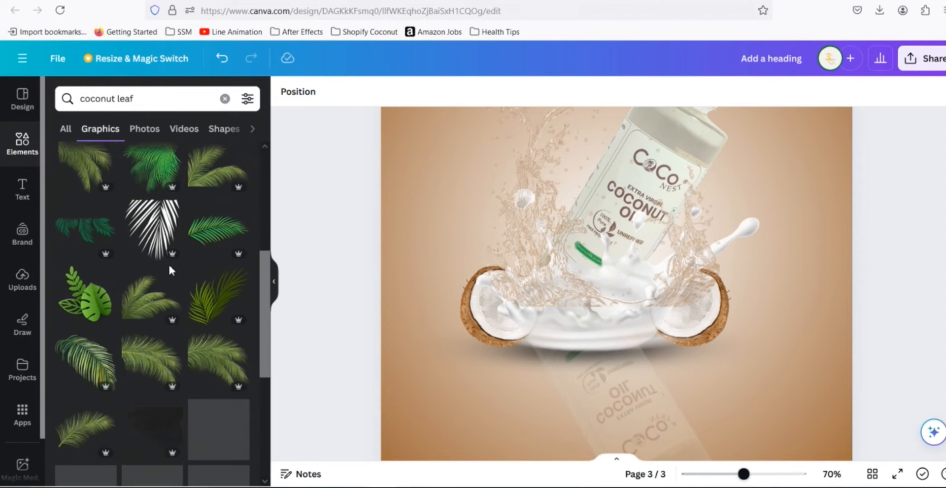
{"action": "scroll", "coordinate": [169, 266], "scroll_direction": "down", "scroll_amount": 5}
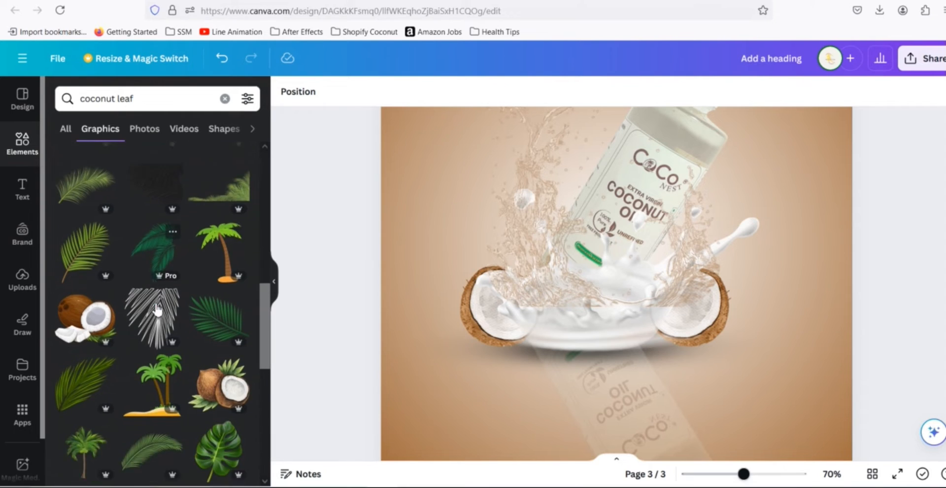
{"action": "scroll", "coordinate": [157, 309], "scroll_direction": "down", "scroll_amount": 2}
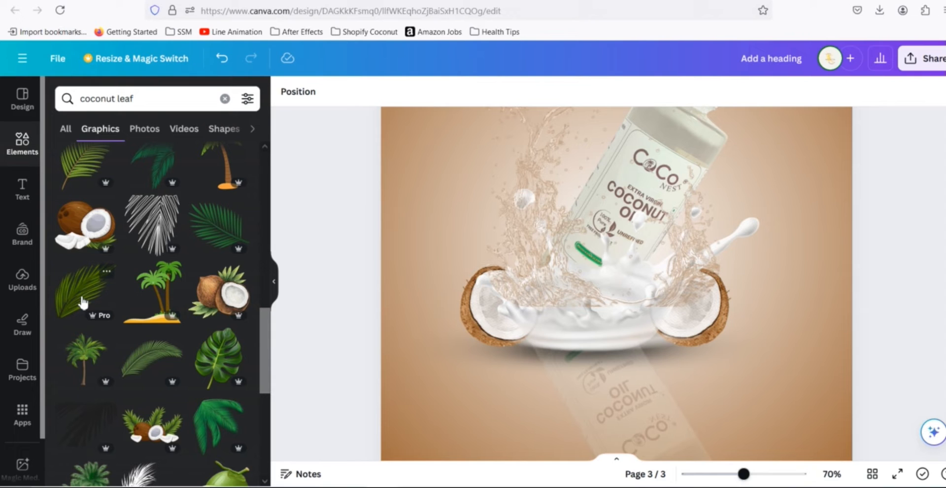
{"action": "scroll", "coordinate": [716, 315], "scroll_direction": "up", "scroll_amount": 2}
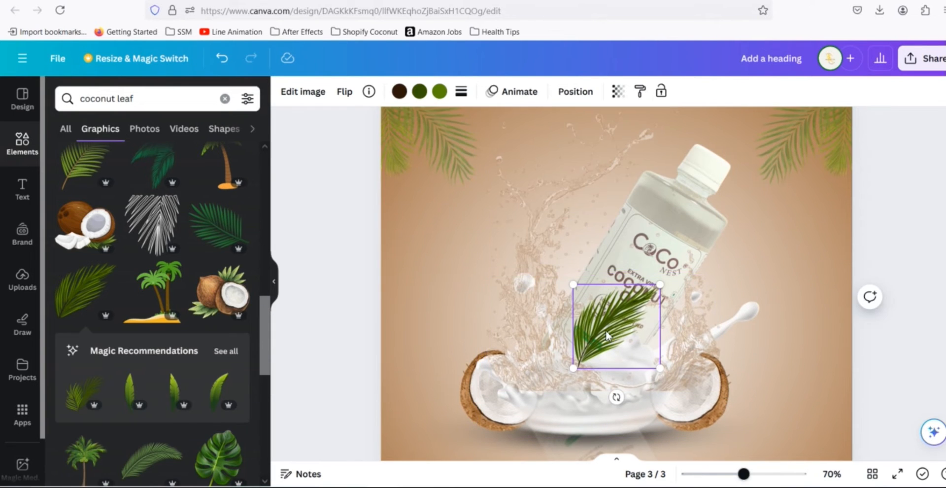
- Shrink the leaf to about 144 px, rotate it about 26°, and place it beside the bottle's right side over the splash
{"action": "left_click_drag", "start_coordinate": [641, 317], "coordinate": [679, 298]}
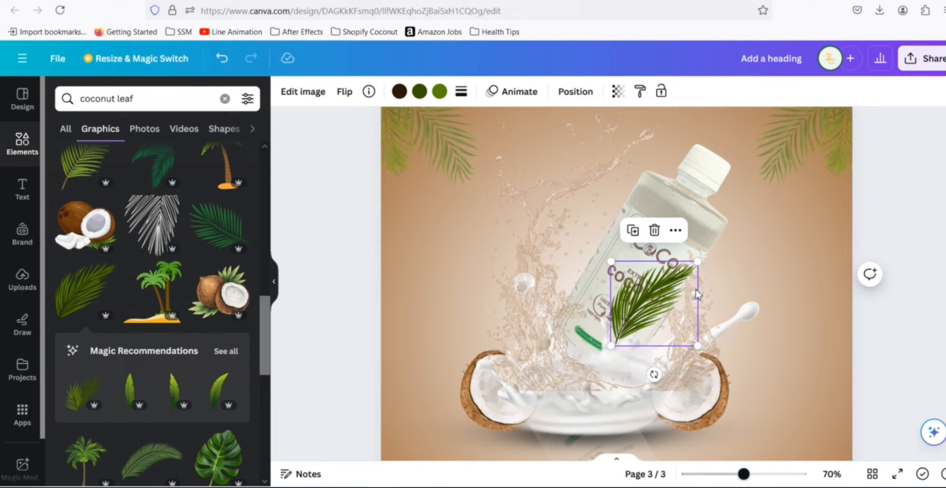
{"action": "double_click", "coordinate": [692, 274]}
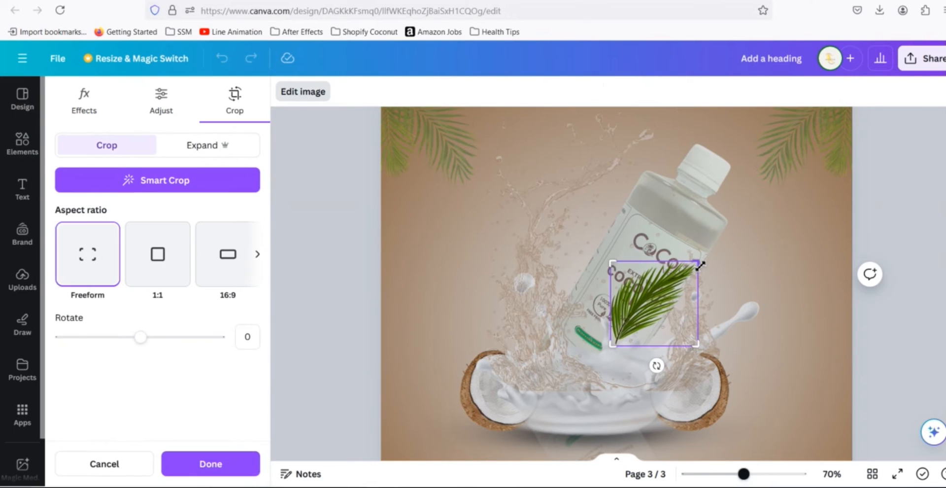
{"action": "key", "text": "Escape"}
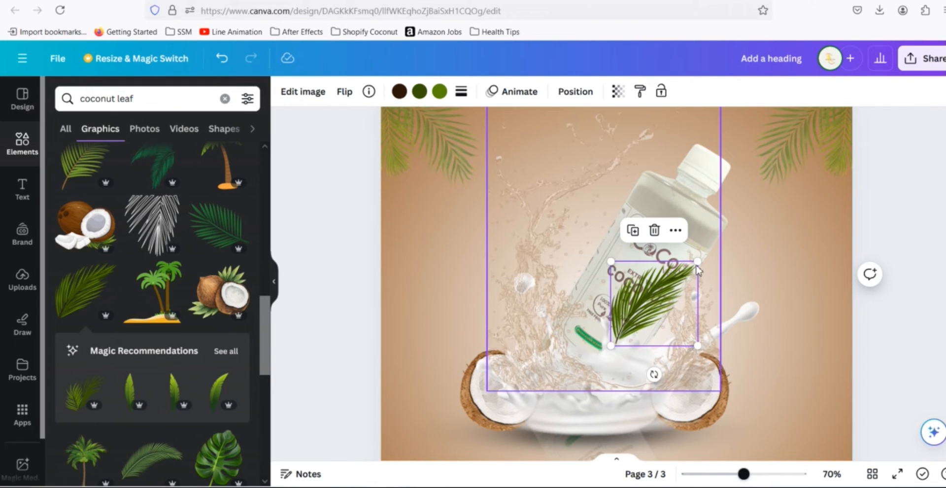
{"action": "left_click_drag", "start_coordinate": [697, 261], "coordinate": [673, 292]}
{"action": "left_click_drag", "start_coordinate": [634, 383], "coordinate": [606, 373]}
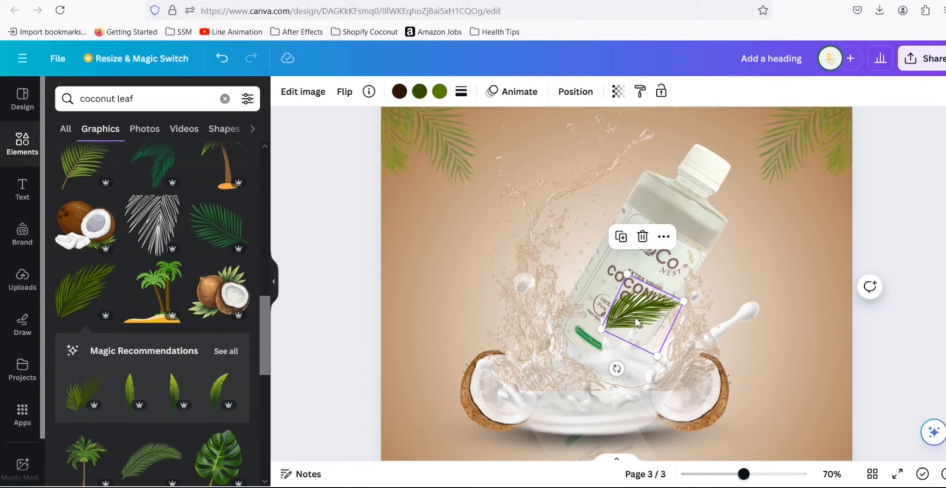
{"action": "left_click_drag", "start_coordinate": [631, 323], "coordinate": [666, 328]}
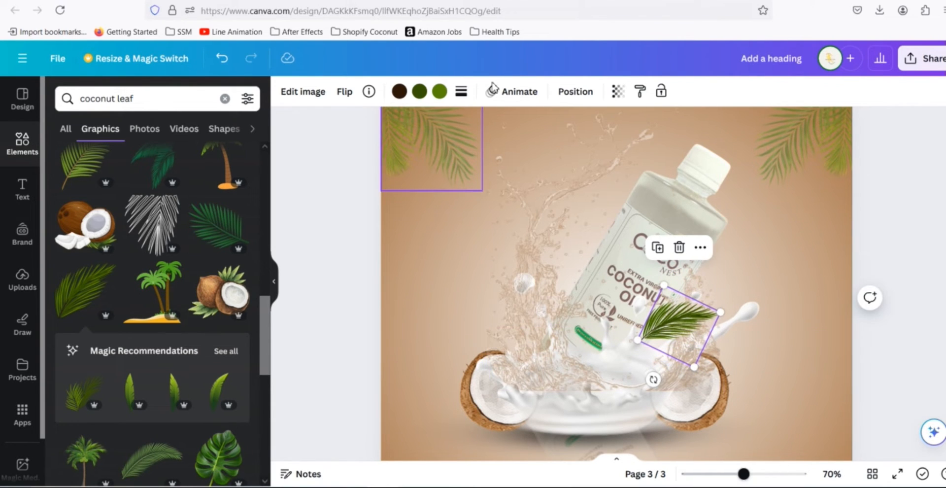
- Send the small leaf backward three levels so it sits behind the splash
{"action": "left_click", "coordinate": [574, 91]}
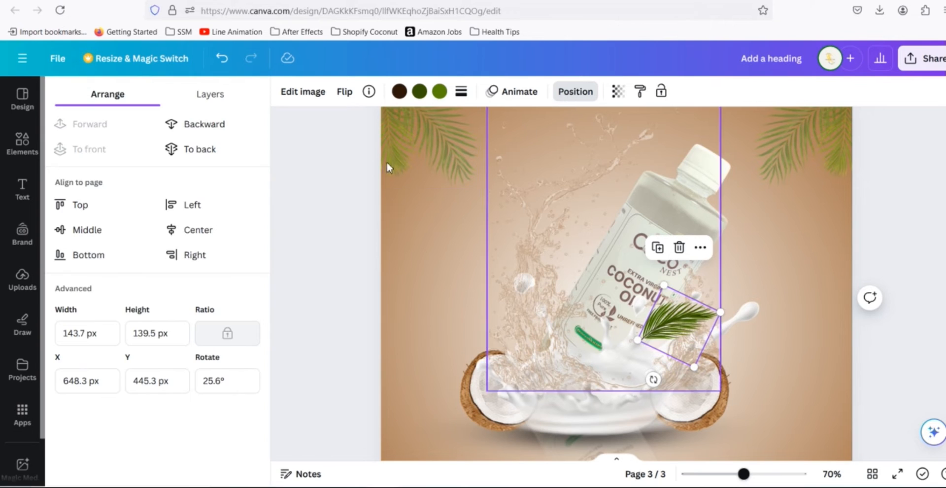
{"action": "left_click", "coordinate": [202, 127]}
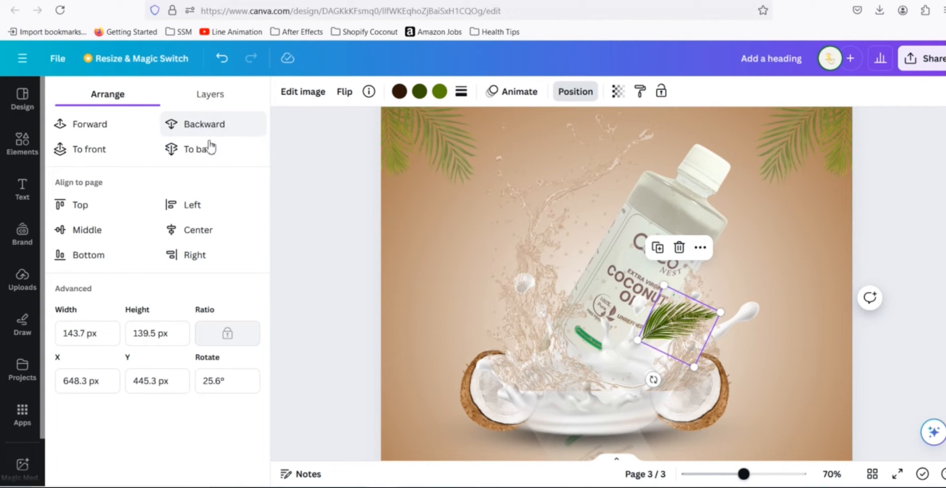
{"action": "left_click", "coordinate": [196, 129]}
{"action": "left_click", "coordinate": [196, 128]}
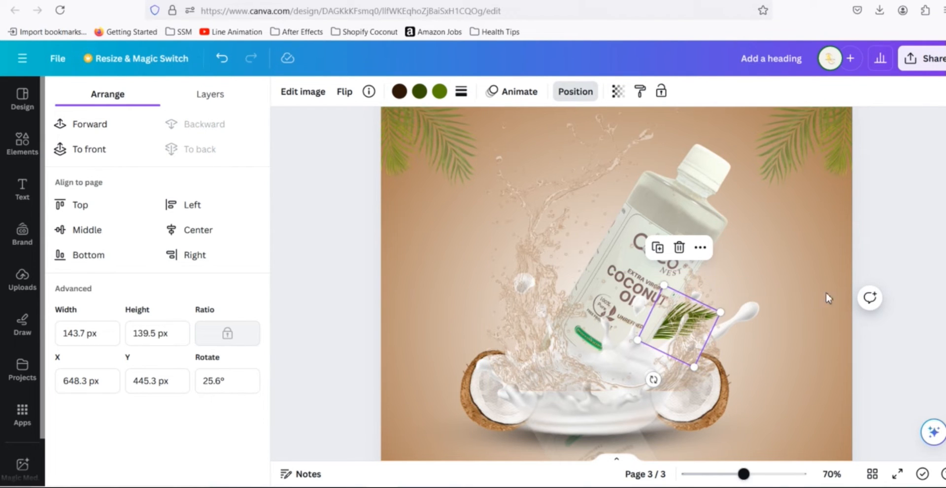
{"action": "left_click", "coordinate": [908, 264]}
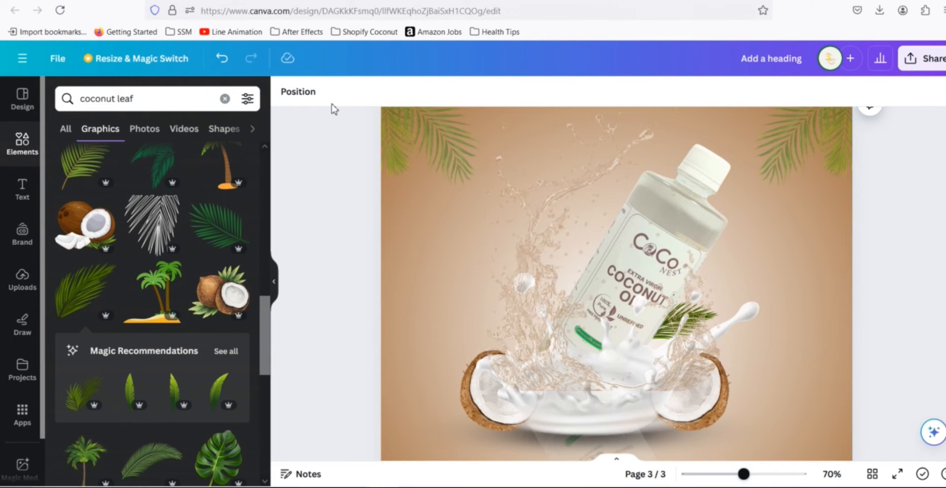
- Select the small leaf from the layers list and duplicate it onto the left side of the bottle
{"action": "left_click", "coordinate": [541, 211]}
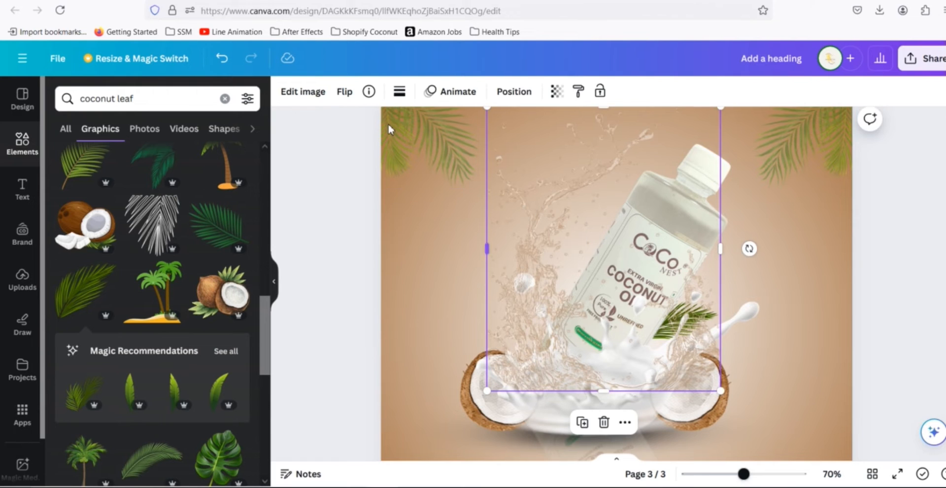
{"action": "left_click", "coordinate": [508, 97]}
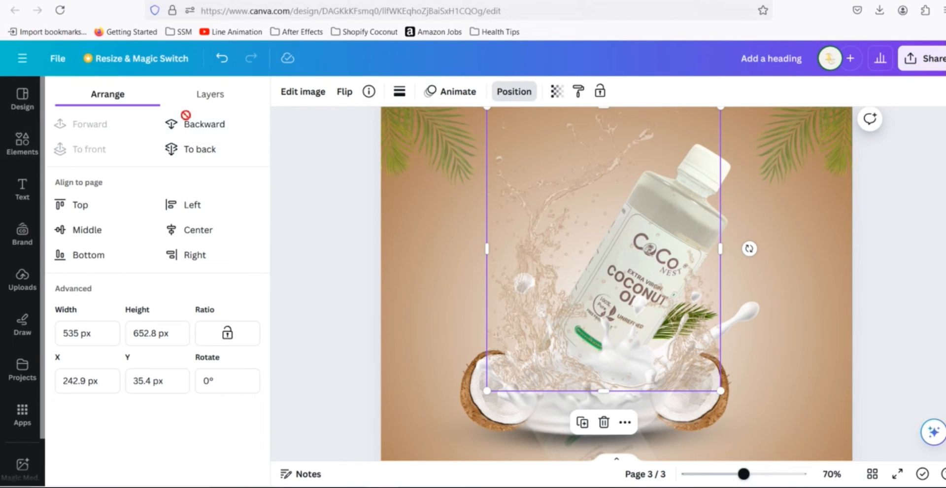
{"action": "left_click", "coordinate": [210, 94]}
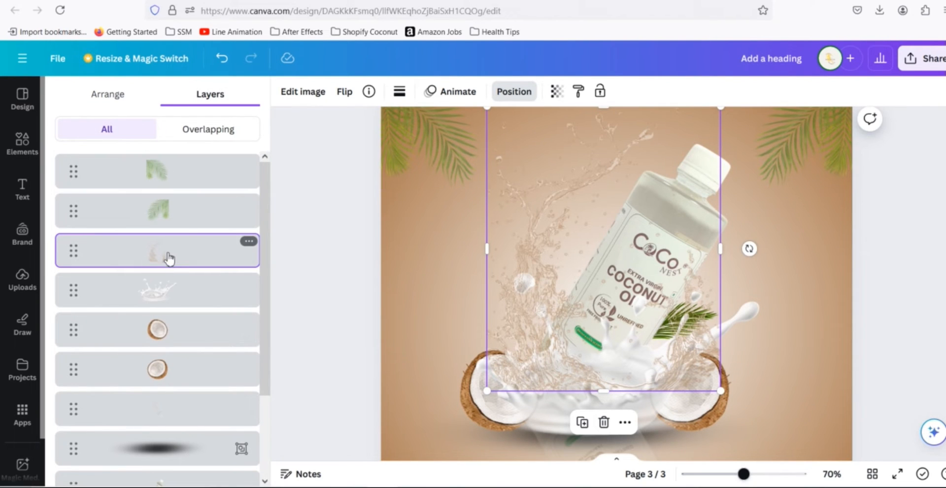
{"action": "scroll", "coordinate": [206, 276], "scroll_direction": "down", "scroll_amount": 2}
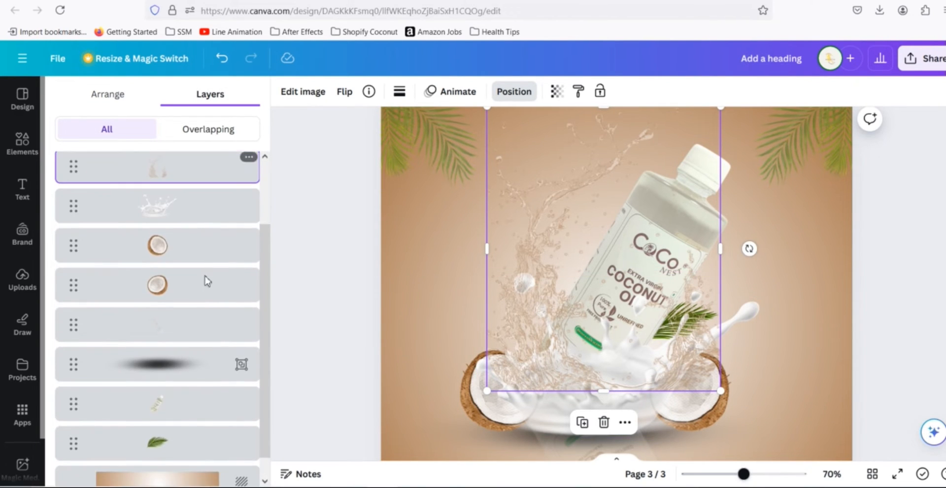
{"action": "left_click", "coordinate": [189, 443]}
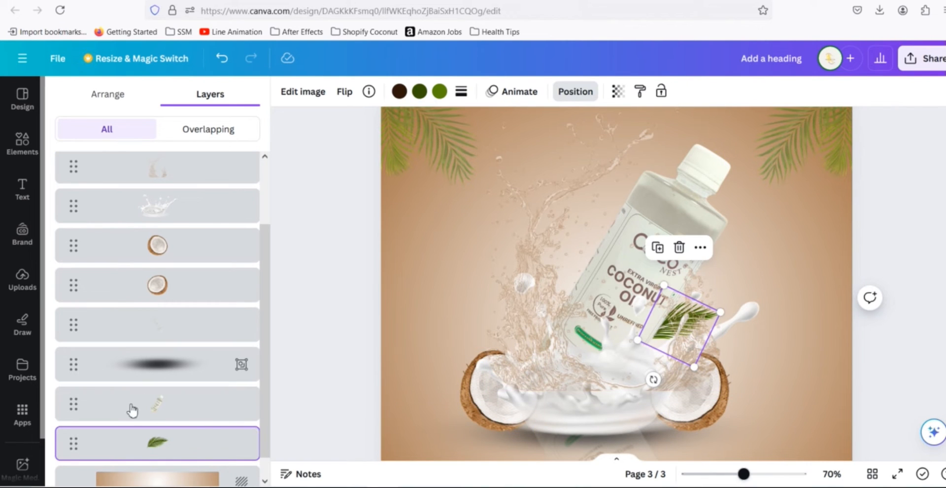
{"action": "key", "text": "alt"}
{"action": "key", "text": "alt"}
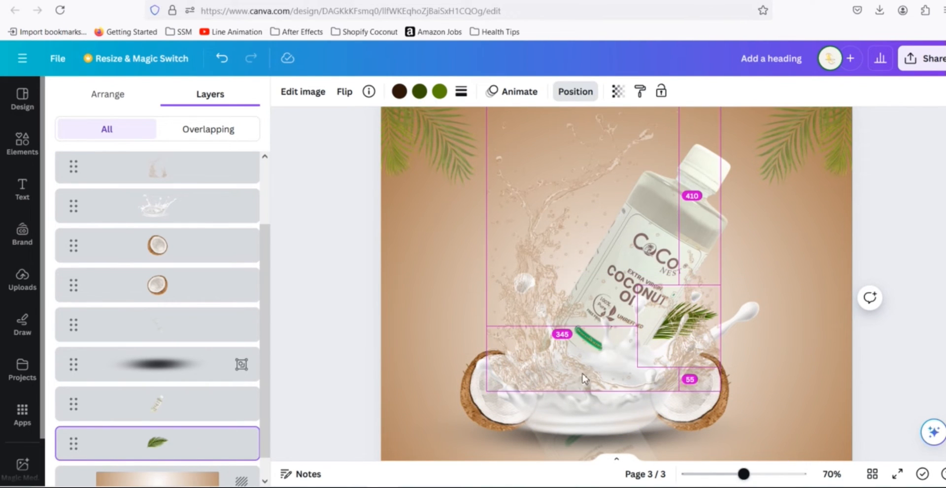
{"action": "left_click_drag", "start_coordinate": [637, 327], "coordinate": [542, 331]}
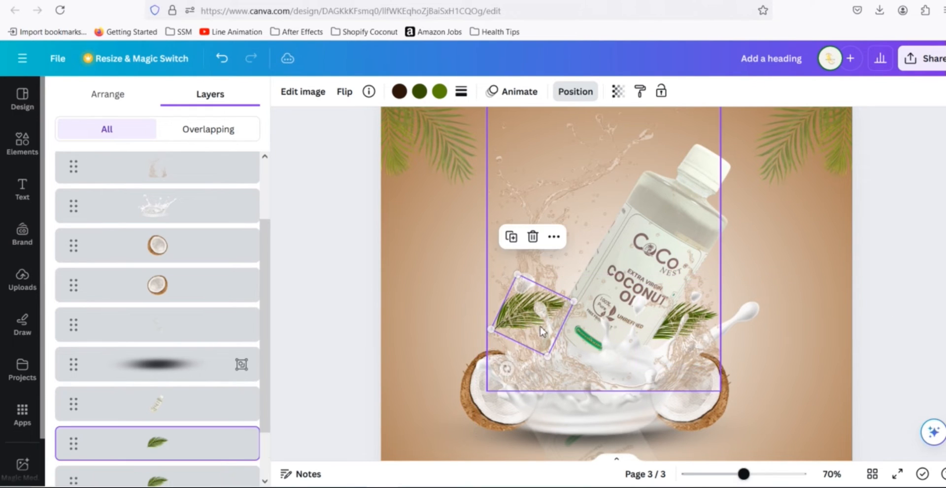
- Flip the copied leaf horizontally and rotate it to tilt outward beside the bottle's left side
{"action": "left_click", "coordinate": [308, 96]}
{"action": "left_click", "coordinate": [344, 92]}
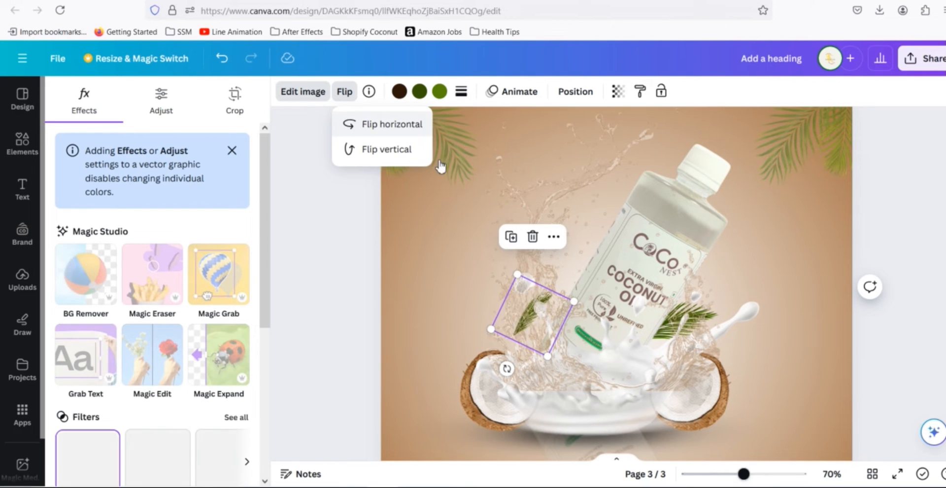
{"action": "left_click", "coordinate": [394, 130]}
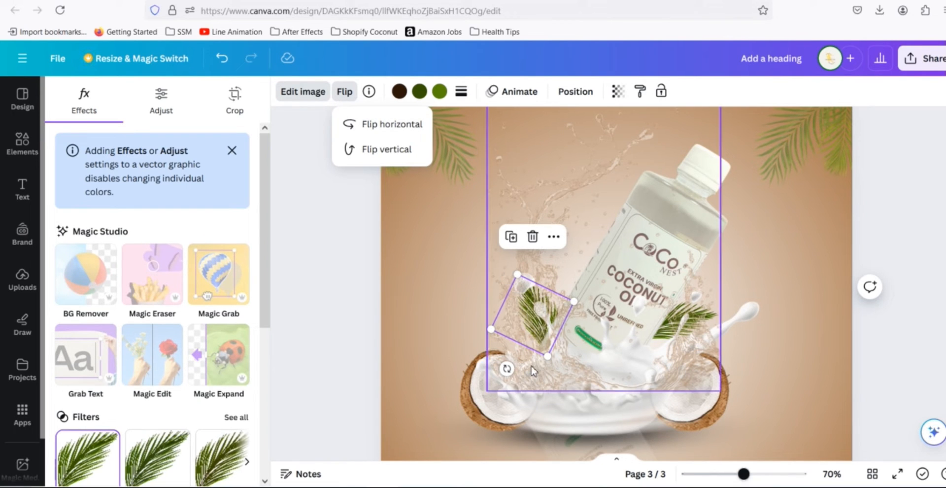
{"action": "left_click_drag", "start_coordinate": [506, 368], "coordinate": [532, 382]}
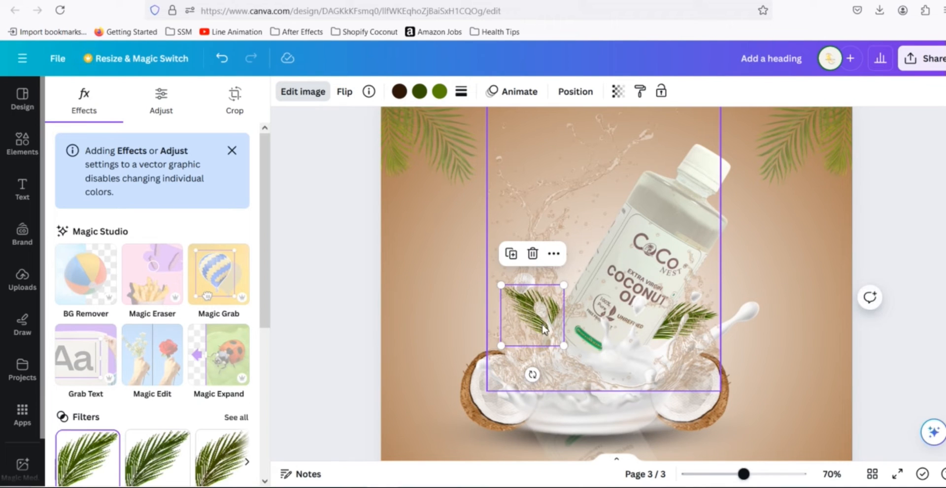
{"action": "mouse_move", "coordinate": [535, 325]}
{"action": "left_mouse_down"}
{"action": "mouse_move", "coordinate": [550, 315]}
{"action": "mouse_move", "coordinate": [541, 326]}
{"action": "mouse_move", "coordinate": [536, 313]}
{"action": "mouse_move", "coordinate": [536, 324]}
{"action": "left_mouse_up"}
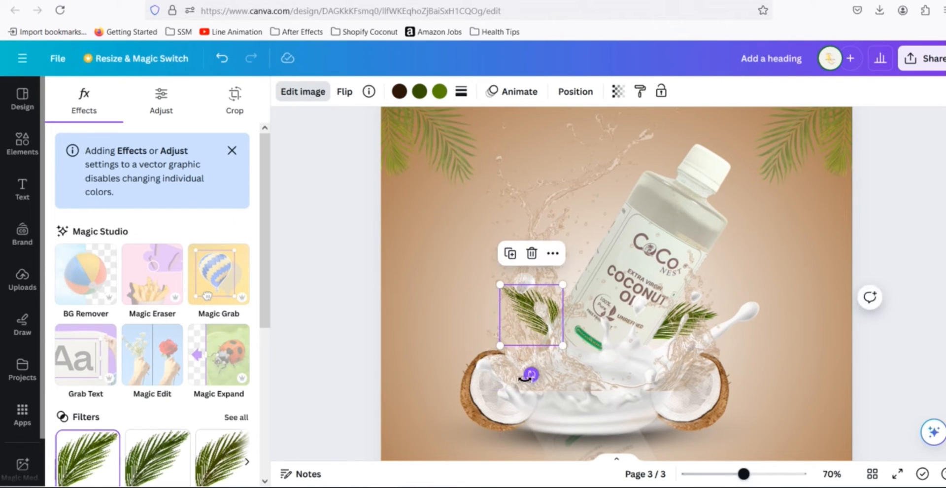
{"action": "left_click_drag", "start_coordinate": [530, 375], "coordinate": [514, 379]}
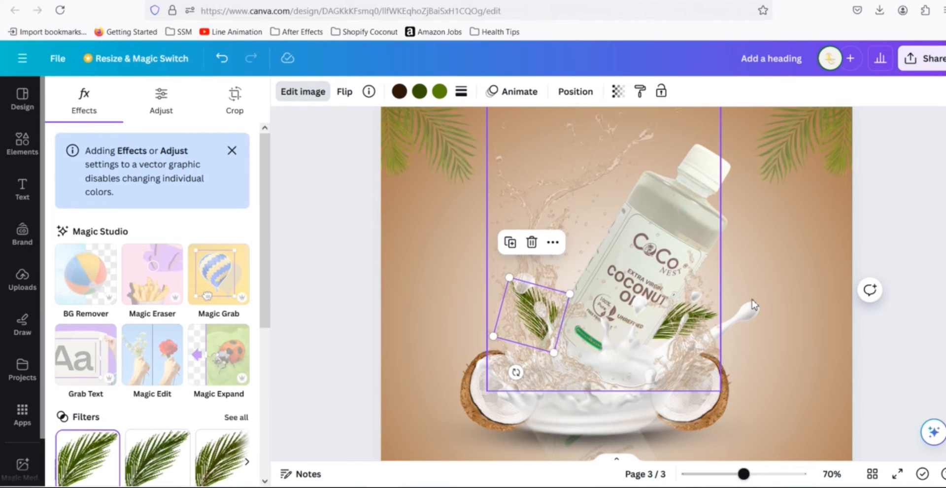
{"action": "left_click", "coordinate": [883, 230]}
{"action": "left_click", "coordinate": [883, 228]}
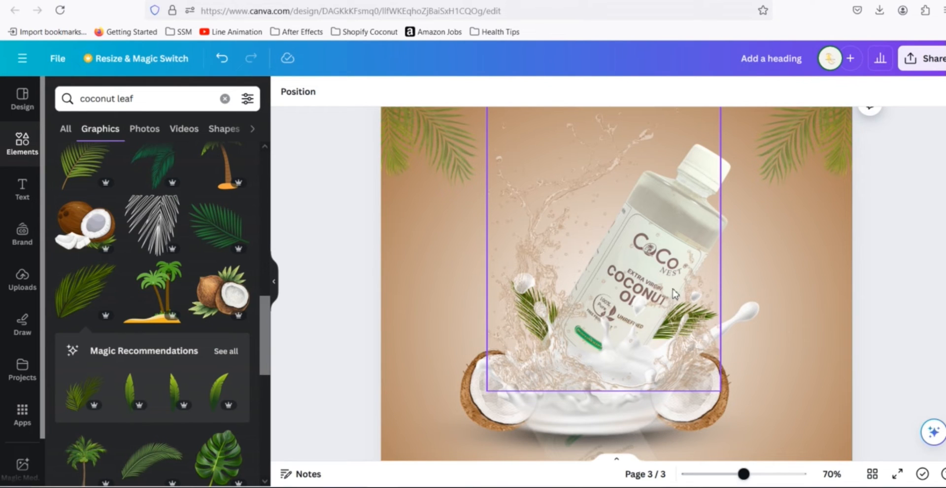
- Search the elements for shadow and open all shadow graphics
{"action": "scroll", "coordinate": [858, 293], "scroll_direction": "down", "scroll_amount": 2}
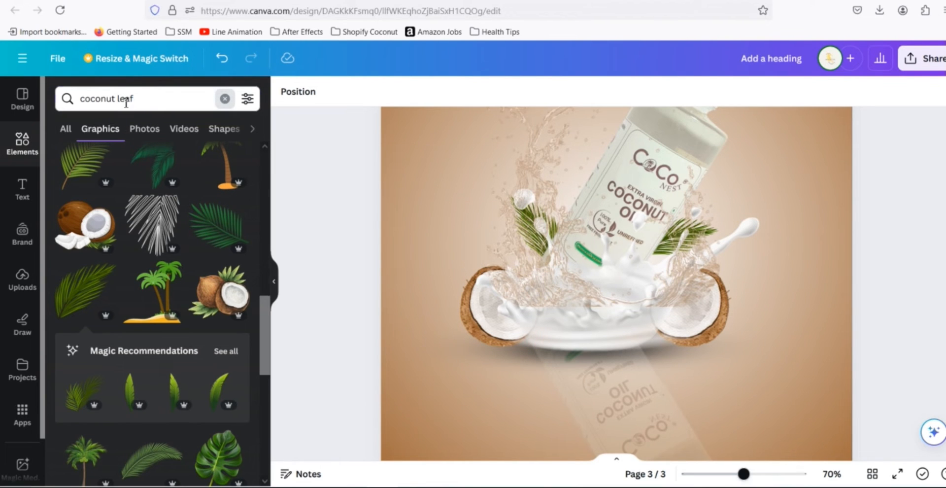
{"action": "type", "text": "shadow"}
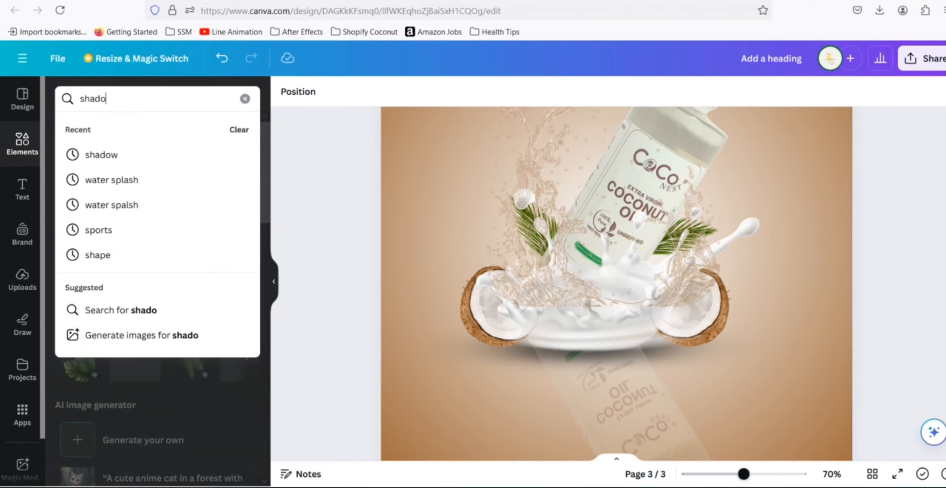
{"action": "left_click", "coordinate": [154, 157]}
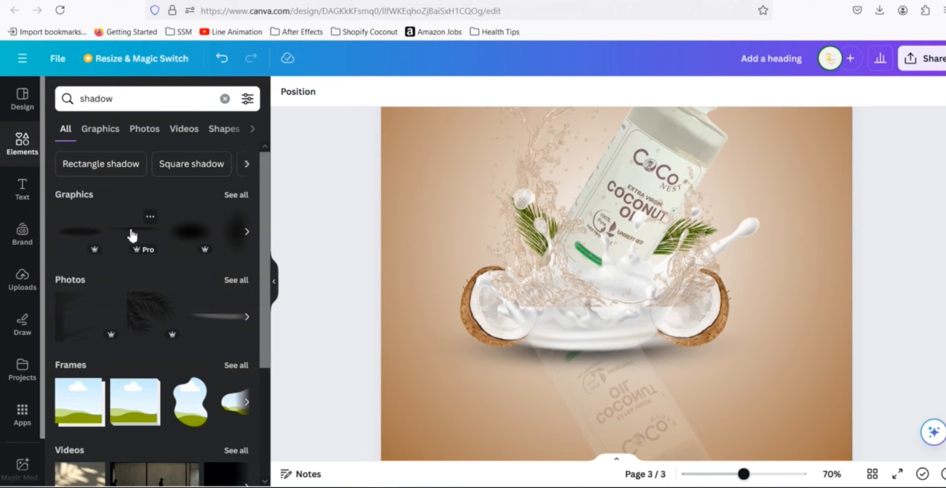
{"action": "scroll", "coordinate": [193, 270], "scroll_direction": "down", "scroll_amount": 2}
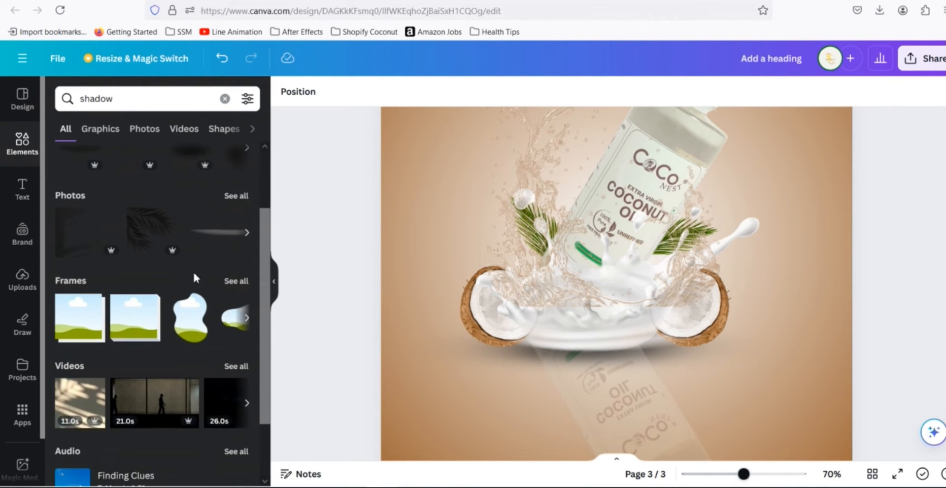
{"action": "scroll", "coordinate": [202, 270], "scroll_direction": "up", "scroll_amount": 2}
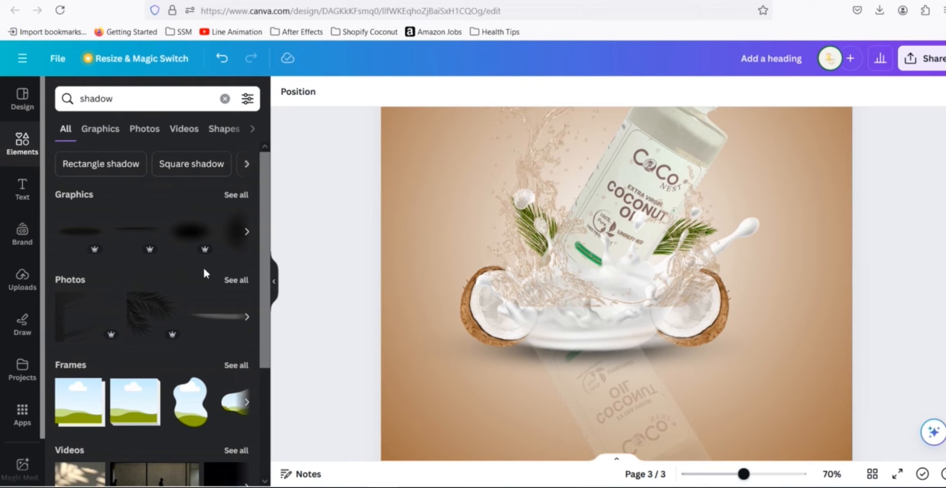
{"action": "left_click", "coordinate": [236, 195]}
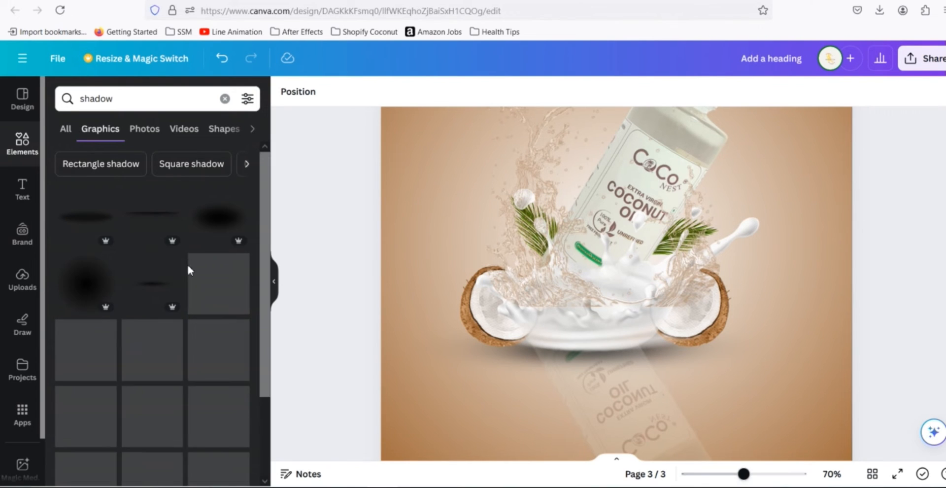
- Add a thin line shadow graphic, shrink it and rotate it diagonally along the bottle's left edge
{"action": "left_click", "coordinate": [153, 290]}
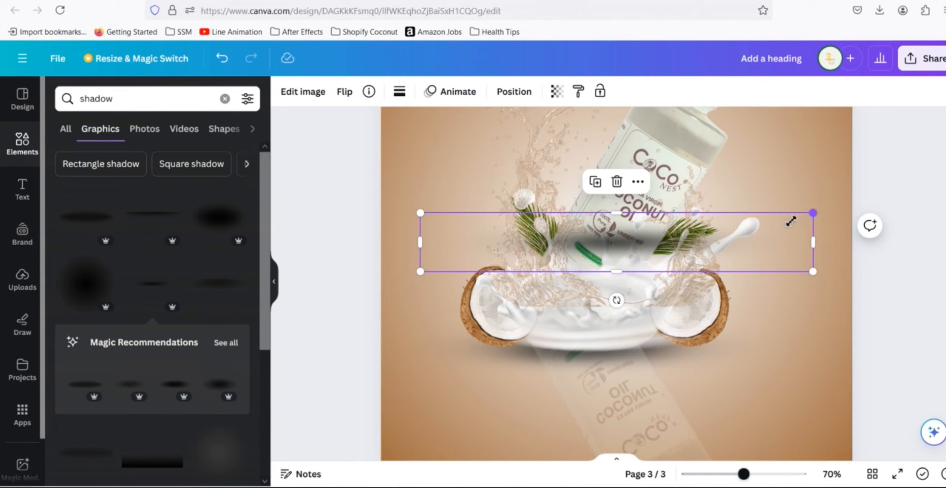
{"action": "left_click_drag", "start_coordinate": [791, 221], "coordinate": [674, 238]}
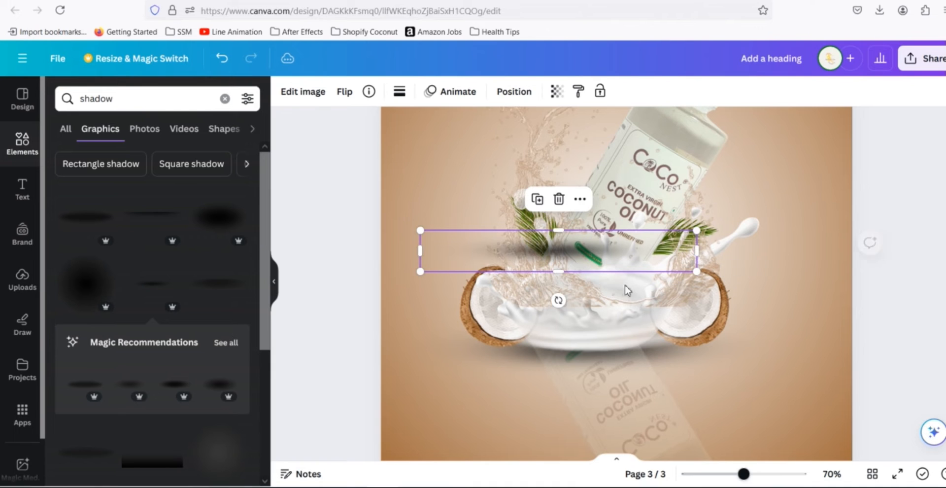
{"action": "left_click_drag", "start_coordinate": [578, 302], "coordinate": [604, 270]}
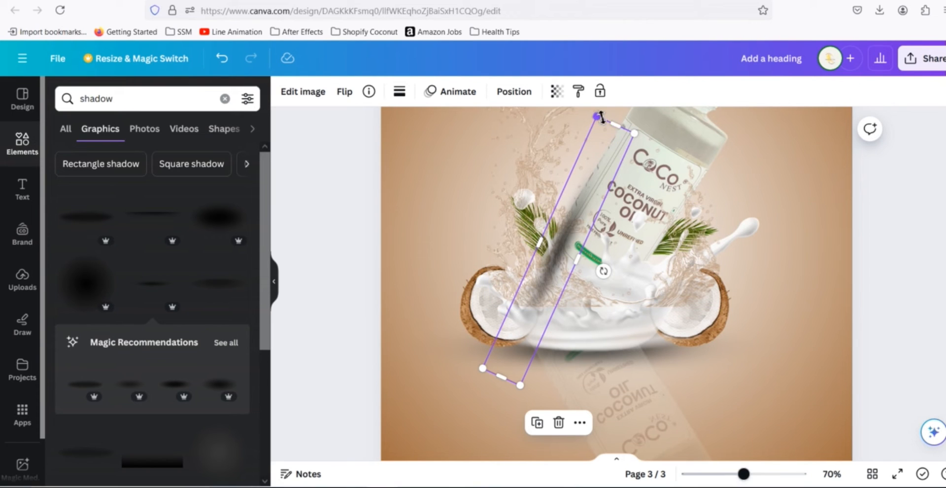
{"action": "left_click_drag", "start_coordinate": [598, 140], "coordinate": [571, 263]}
{"action": "left_click_drag", "start_coordinate": [545, 316], "coordinate": [554, 238]}
{"action": "left_click_drag", "start_coordinate": [572, 171], "coordinate": [550, 239]}
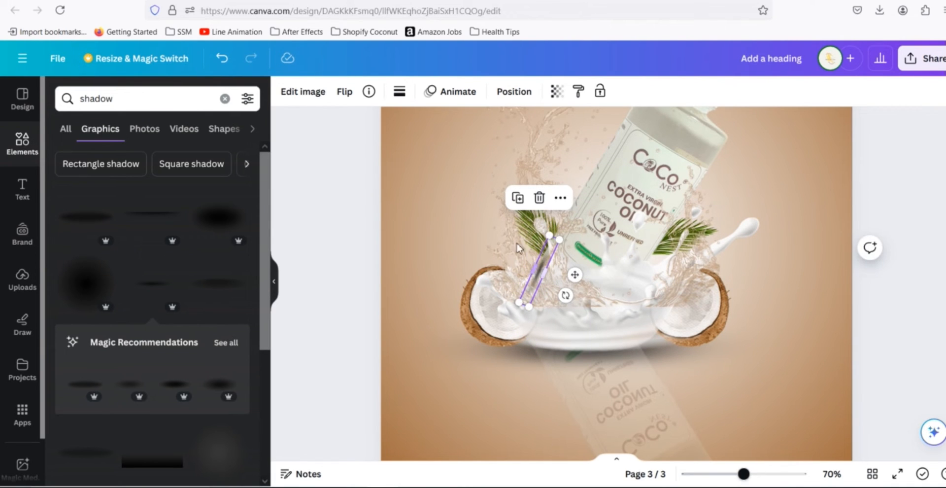
- Nudge the diagonal shadow into place just beside the bottle's left edge
{"action": "left_click_drag", "start_coordinate": [523, 272], "coordinate": [516, 269]}
{"action": "left_click_drag", "start_coordinate": [527, 271], "coordinate": [525, 272]}
{"action": "left_click", "coordinate": [501, 255]}
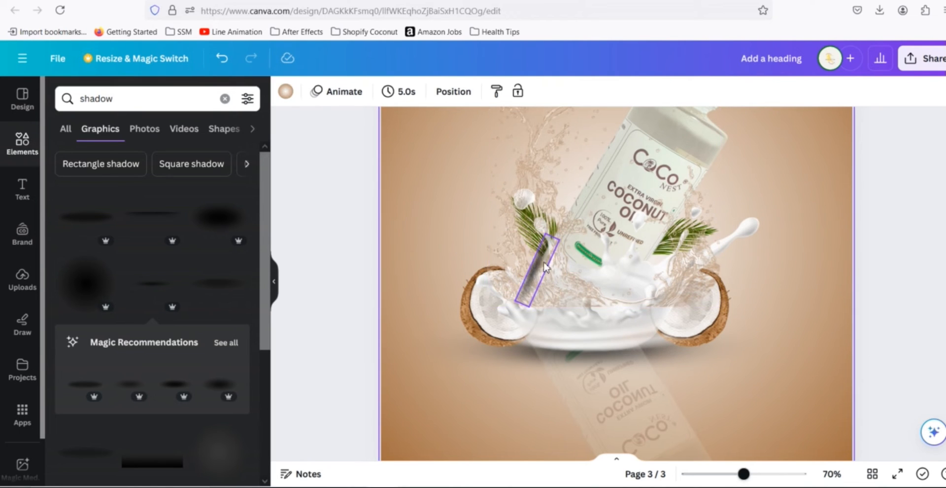
{"action": "key", "text": "ctrl+z"}
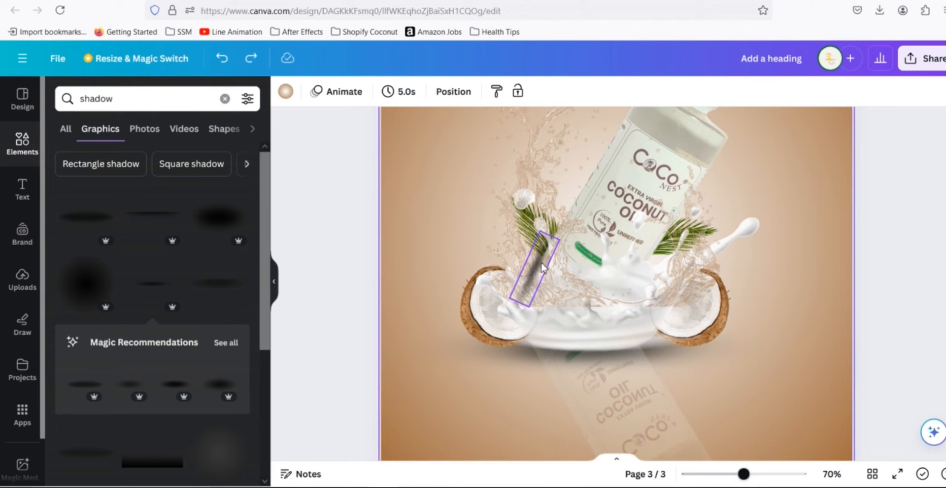
{"action": "left_click_drag", "start_coordinate": [540, 270], "coordinate": [552, 233]}
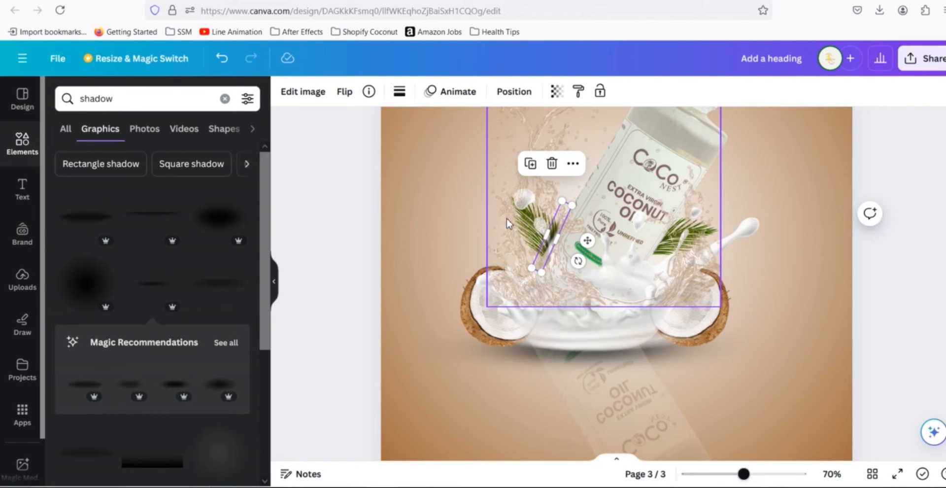
- Send the diagonal shadow backward one level so it sits behind the bottle
{"action": "left_click", "coordinate": [522, 97]}
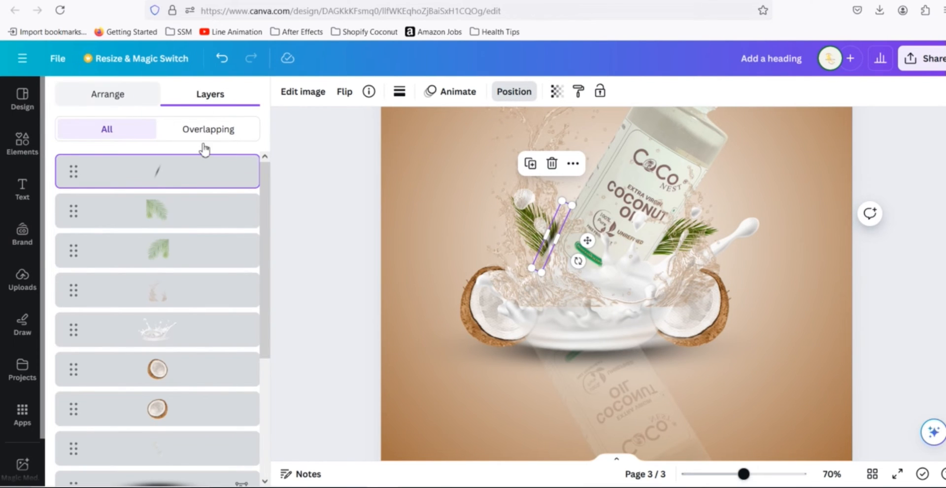
{"action": "left_click", "coordinate": [107, 94]}
{"action": "left_click", "coordinate": [206, 130]}
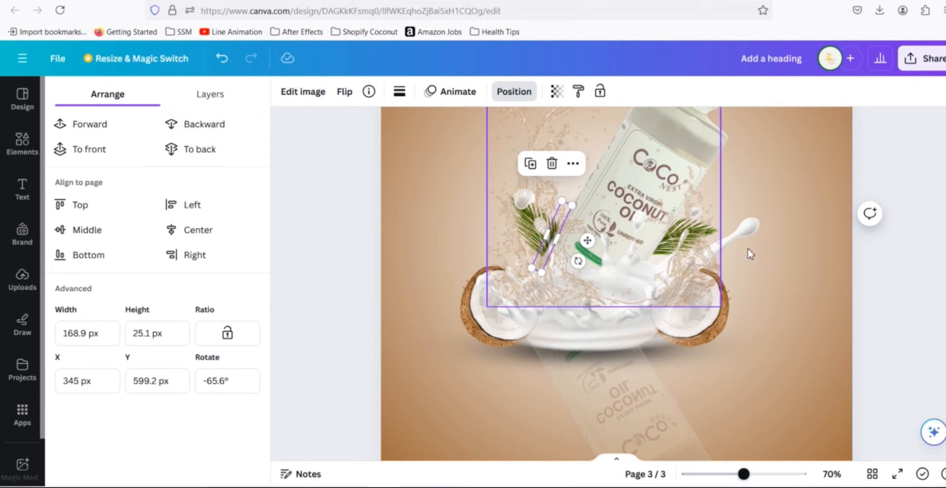
{"action": "left_click", "coordinate": [896, 179]}
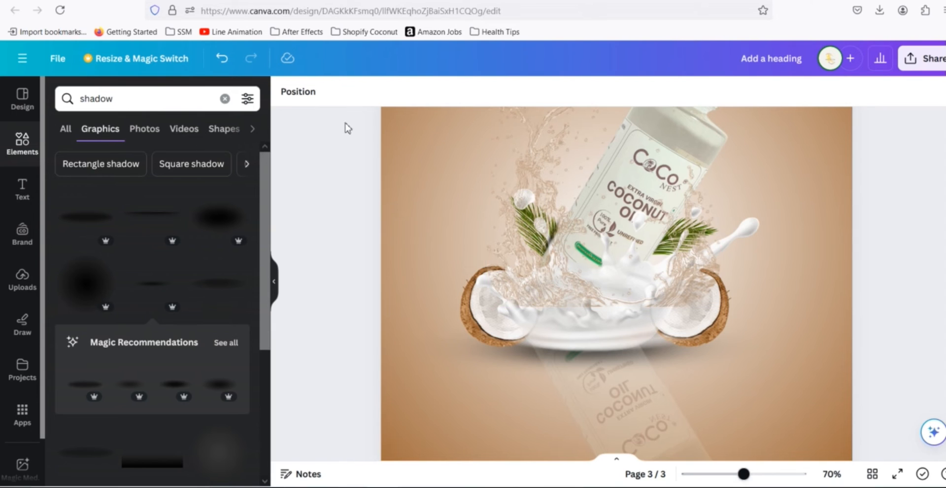
- Open the layers list from the bottle and select the diagonal shadow line
{"action": "left_click", "coordinate": [561, 181]}
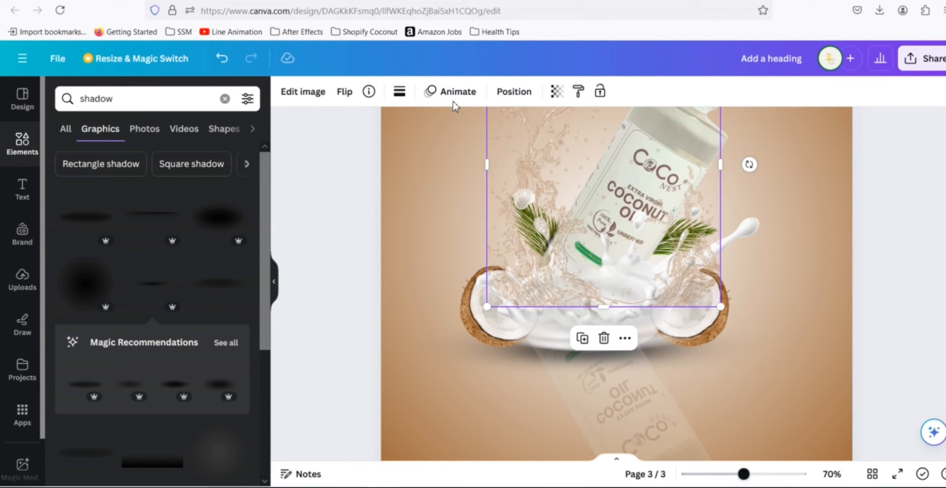
{"action": "left_click", "coordinate": [510, 96]}
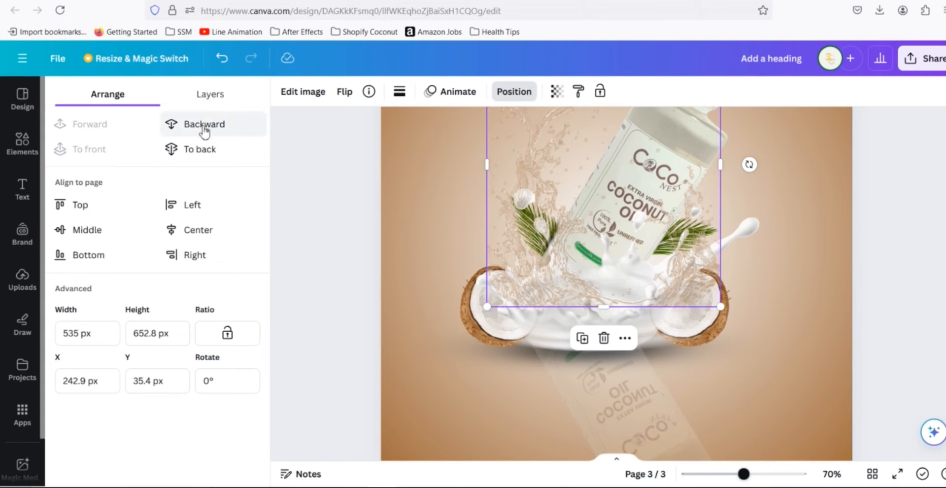
{"action": "left_click", "coordinate": [206, 101]}
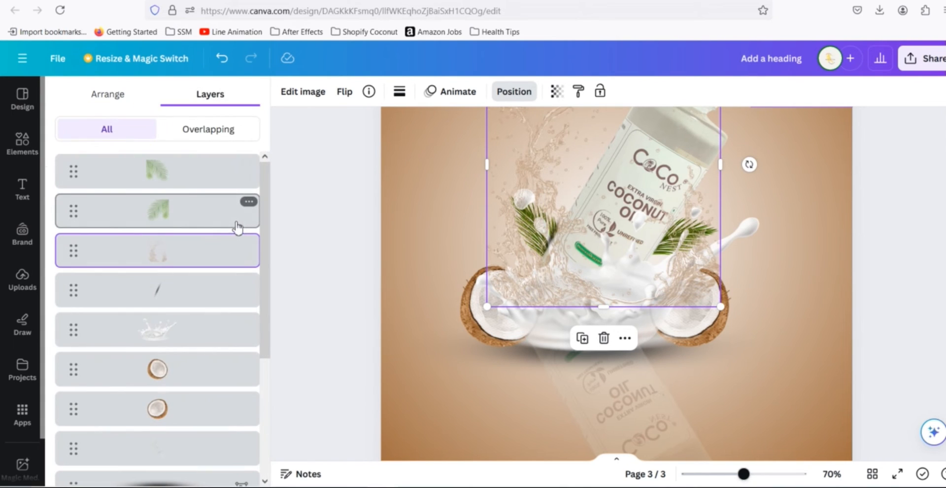
{"action": "left_click", "coordinate": [160, 295]}
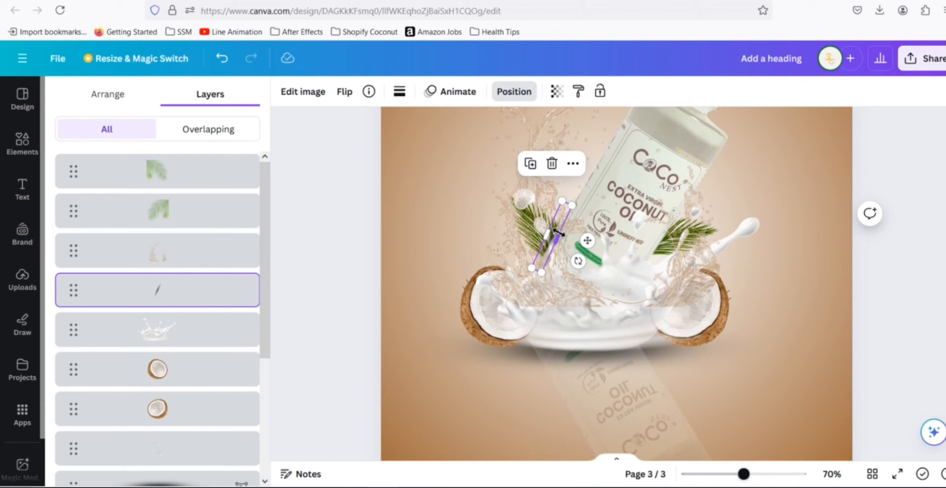
{"action": "key", "text": "alt"}
{"action": "left_click_drag", "start_coordinate": [548, 233], "coordinate": [656, 234]}
{"action": "key", "text": "ctrl+z"}
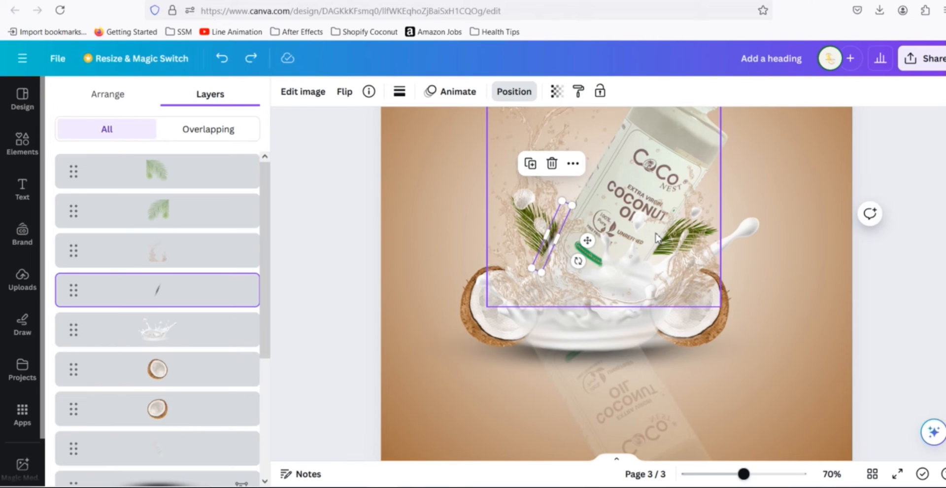
- Duplicate the diagonal shadow and position the copy along the bottle's right edge with a slight rotation
{"action": "key", "text": "ctrl+d"}
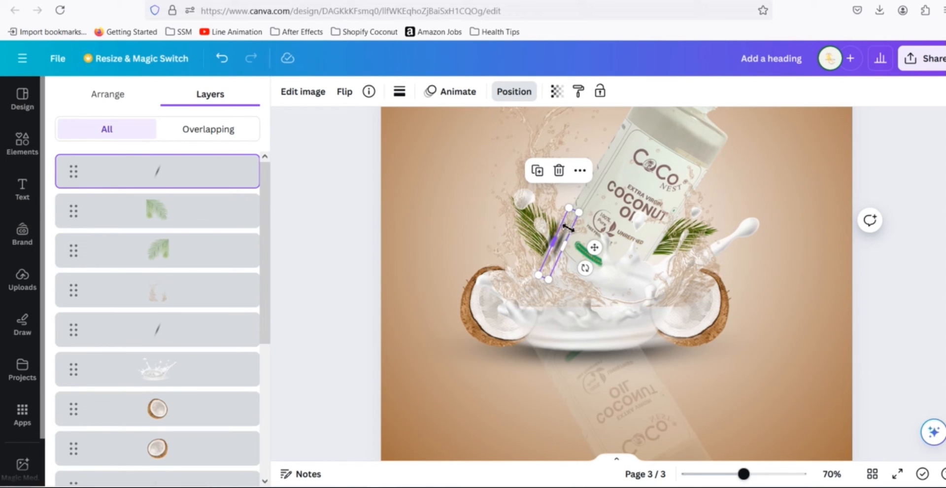
{"action": "left_click_drag", "start_coordinate": [567, 231], "coordinate": [663, 245]}
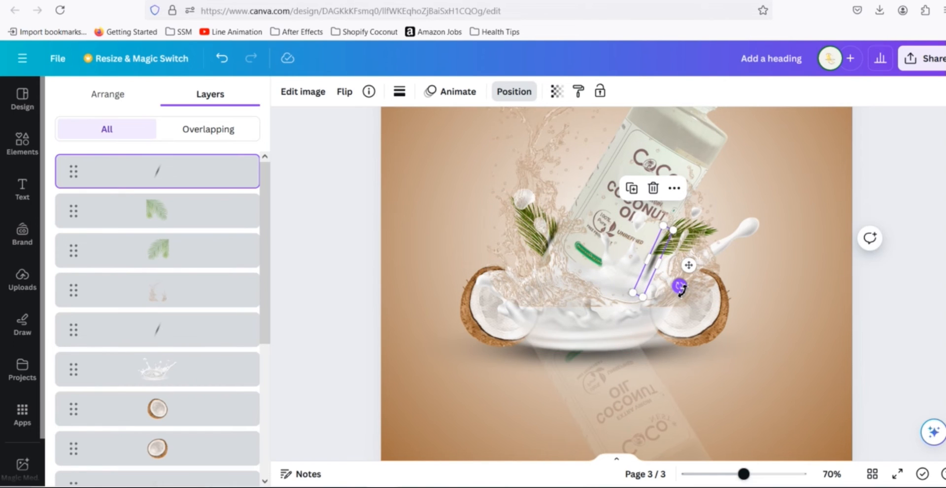
{"action": "left_click_drag", "start_coordinate": [678, 288], "coordinate": [676, 292]}
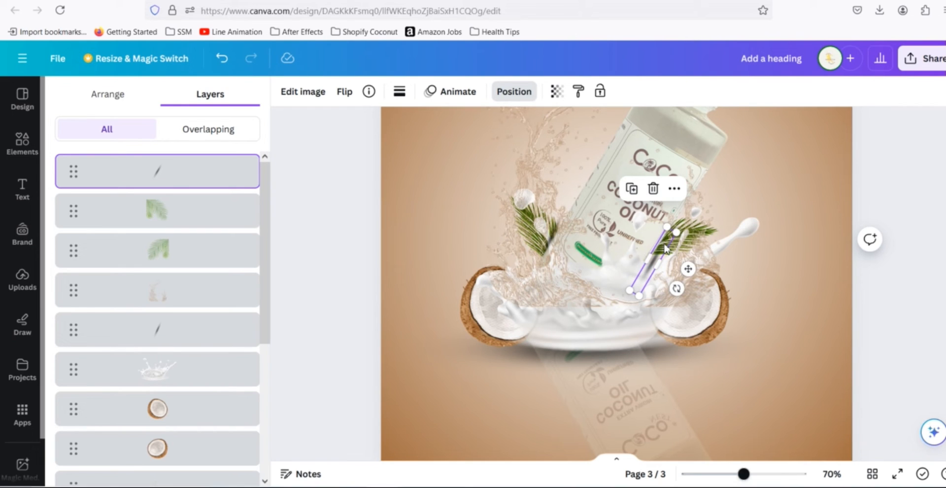
{"action": "left_click_drag", "start_coordinate": [665, 248], "coordinate": [671, 237]}
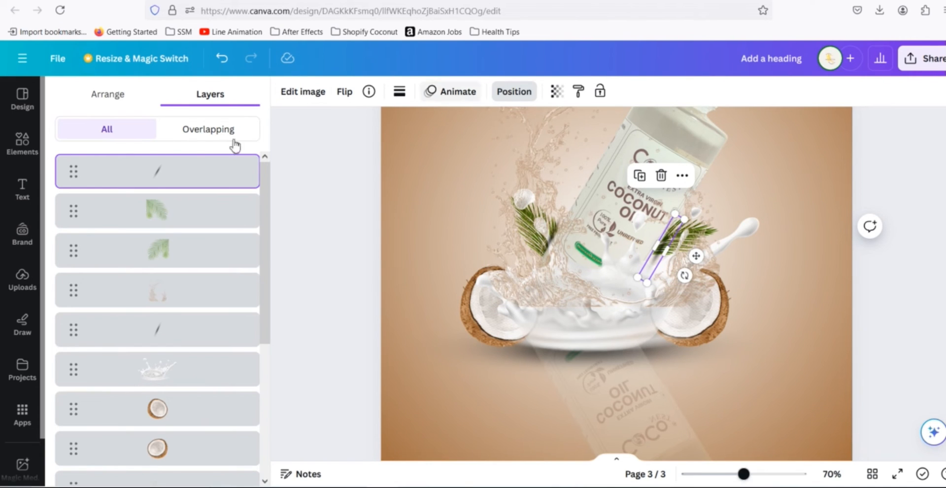
- Send the copied shadow backward and nudge it slightly left against the bottle
{"action": "left_click", "coordinate": [114, 95]}
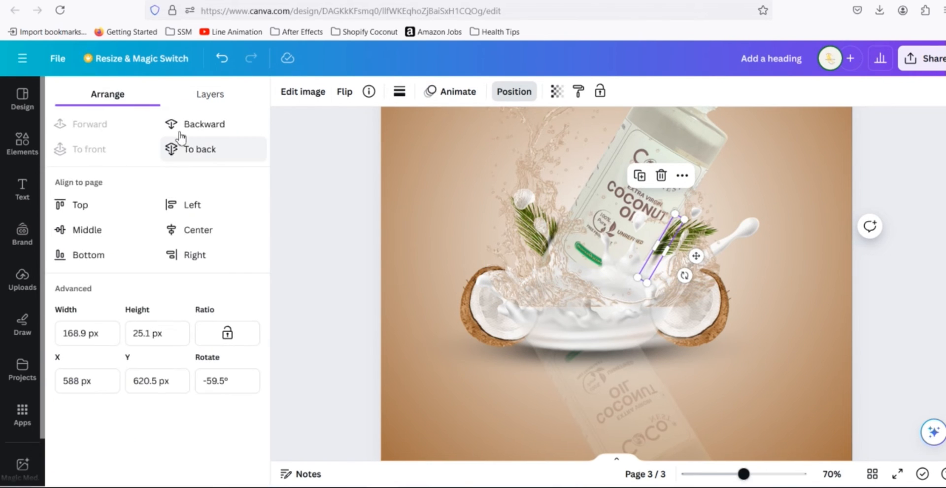
{"action": "left_click", "coordinate": [186, 129]}
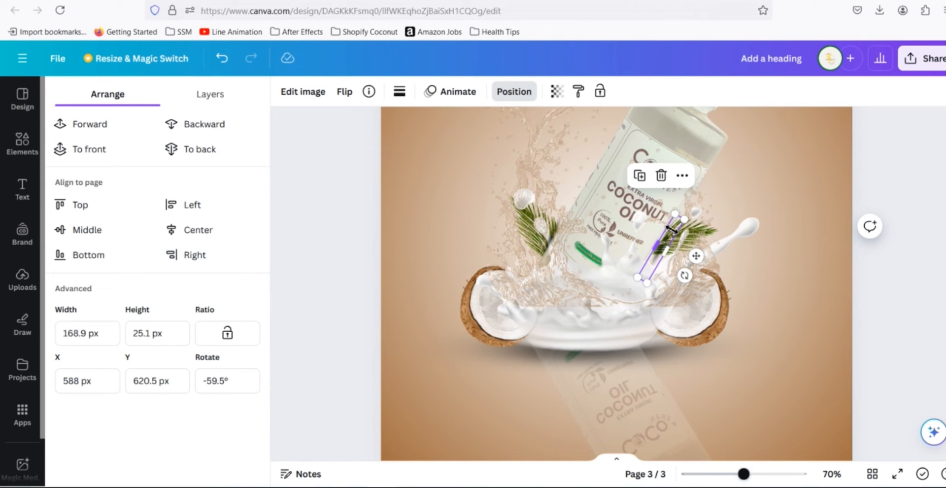
{"action": "left_click_drag", "start_coordinate": [672, 237], "coordinate": [666, 233]}
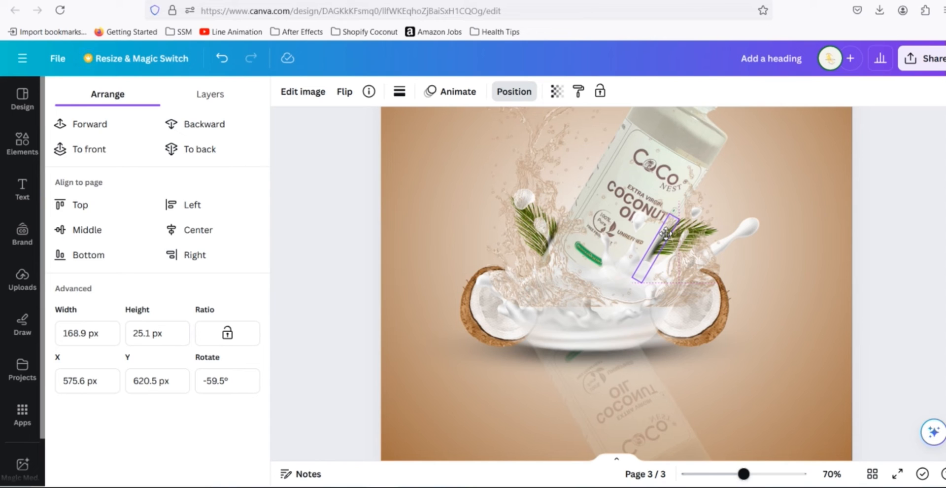
{"action": "left_click_drag", "start_coordinate": [665, 233], "coordinate": [666, 234]}
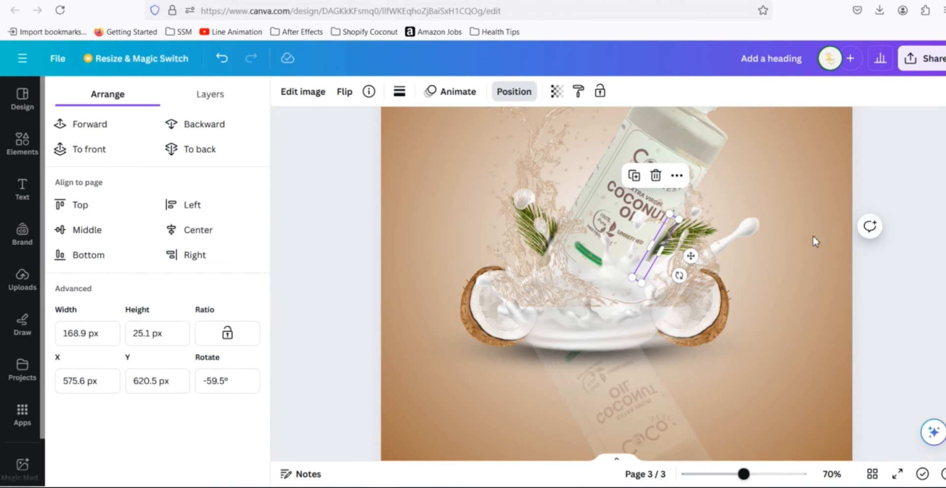
{"action": "left_click", "coordinate": [891, 180]}
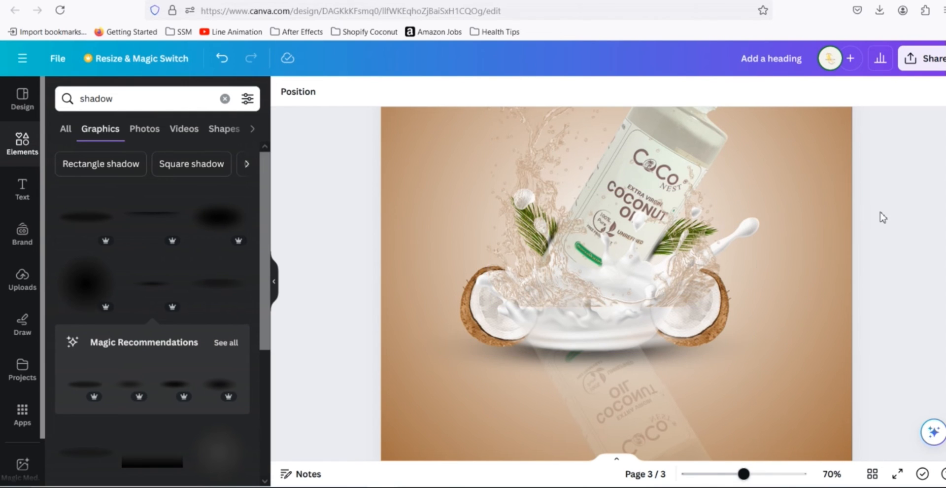
{"action": "scroll", "coordinate": [889, 214], "scroll_direction": "down", "scroll_amount": 2}
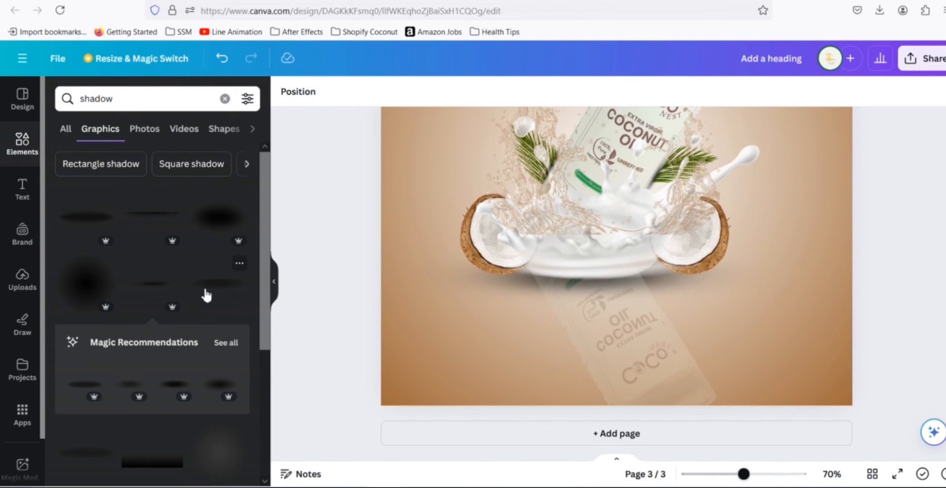
{"action": "scroll", "coordinate": [201, 293], "scroll_direction": "down", "scroll_amount": 2}
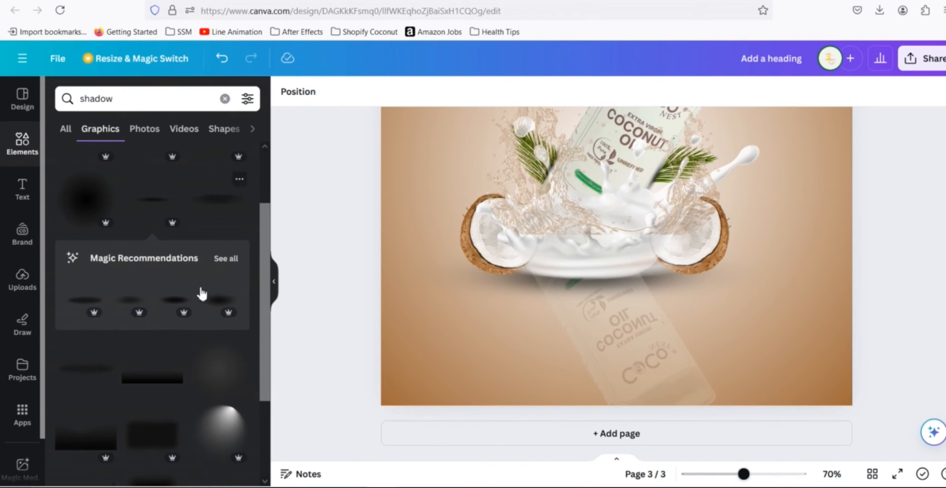
{"action": "left_click", "coordinate": [153, 205]}
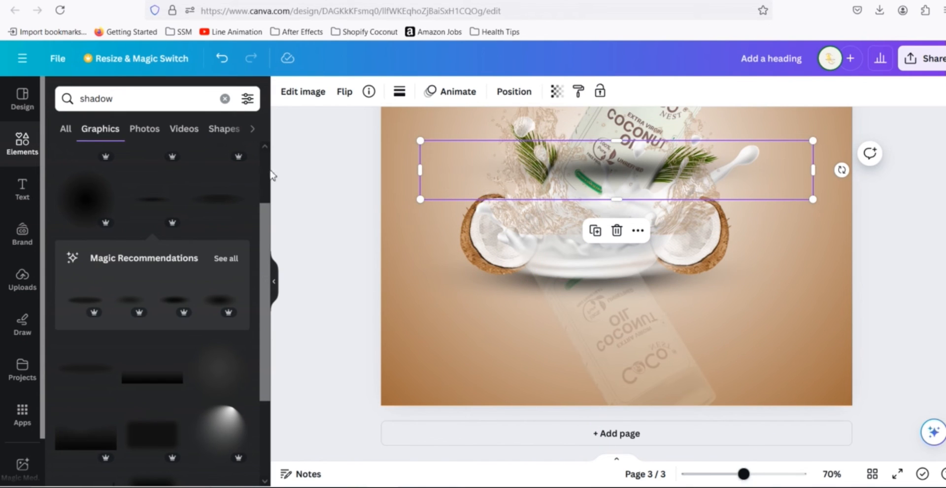
{"action": "key", "text": "Delete"}
- Add a round blurred shadow, resize it to about 189 px and place it on the left coconut half, sending it backward twice
{"action": "left_click", "coordinate": [85, 204]}
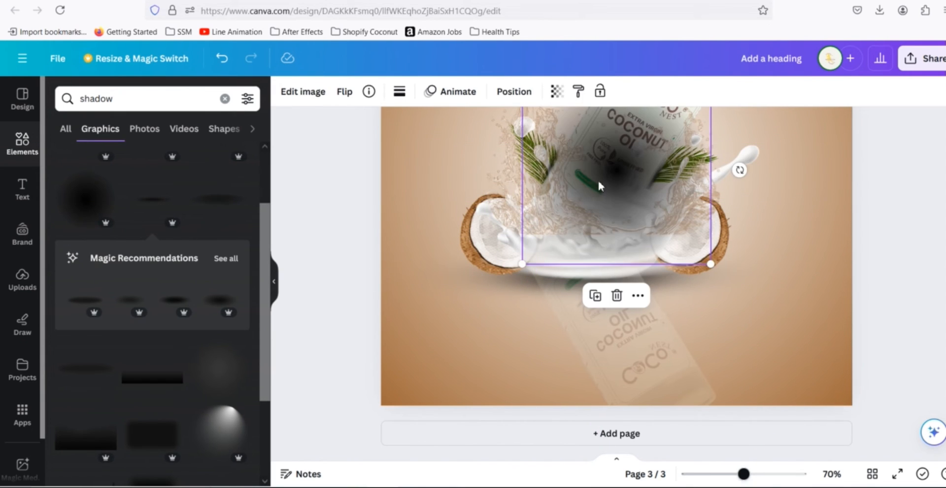
{"action": "left_click_drag", "start_coordinate": [598, 185], "coordinate": [458, 240]}
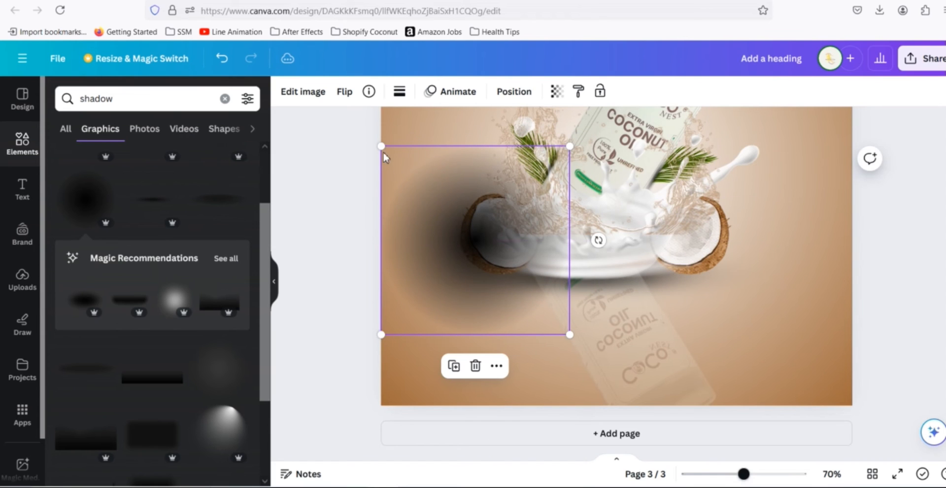
{"action": "left_click_drag", "start_coordinate": [382, 147], "coordinate": [487, 250]}
{"action": "left_click_drag", "start_coordinate": [534, 307], "coordinate": [499, 257]}
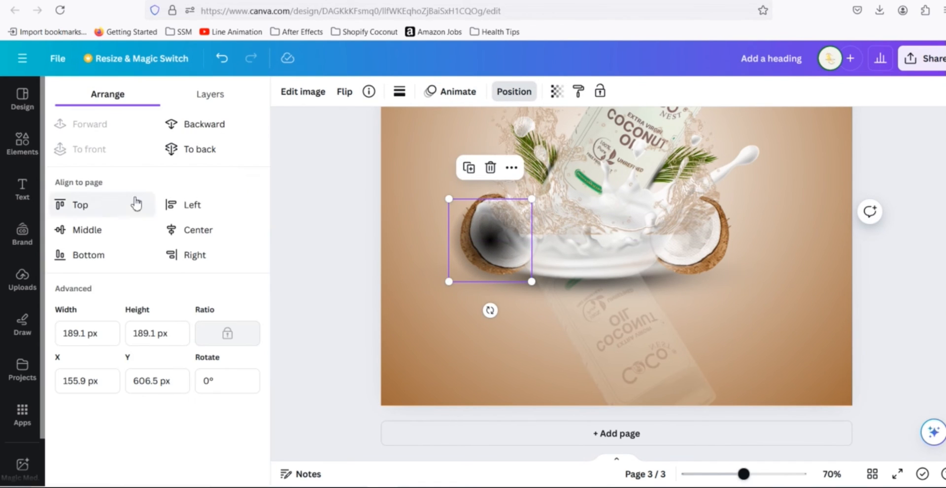
{"action": "left_click", "coordinate": [195, 129]}
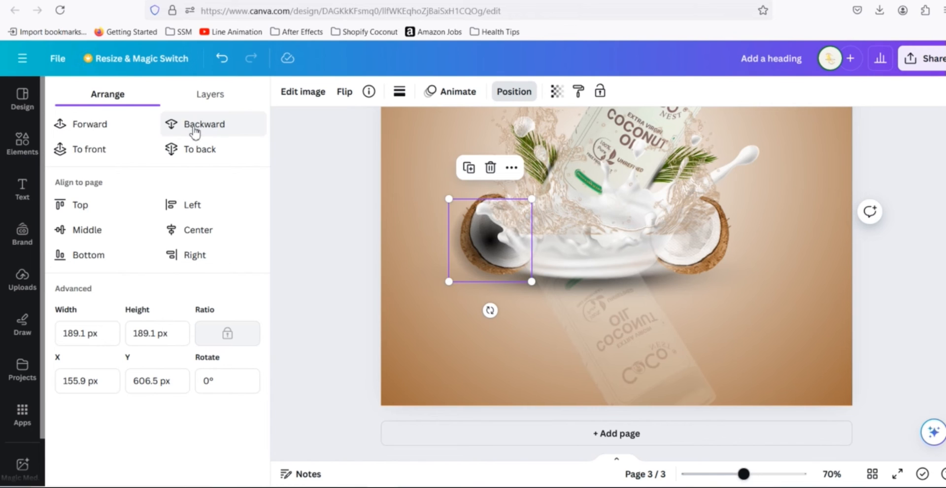
{"action": "left_click", "coordinate": [196, 129]}
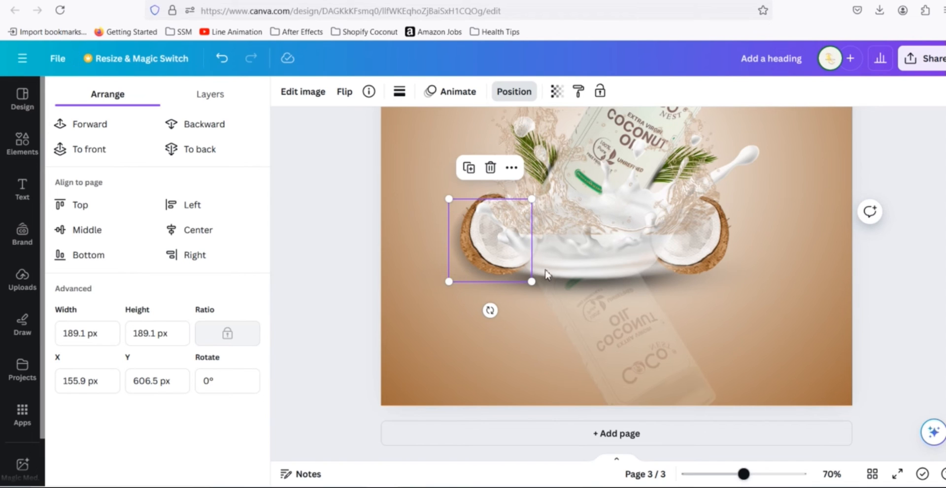
- Copy the round shadow onto the right coconut half and send it backward
{"action": "left_click_drag", "start_coordinate": [457, 275], "coordinate": [663, 277]}
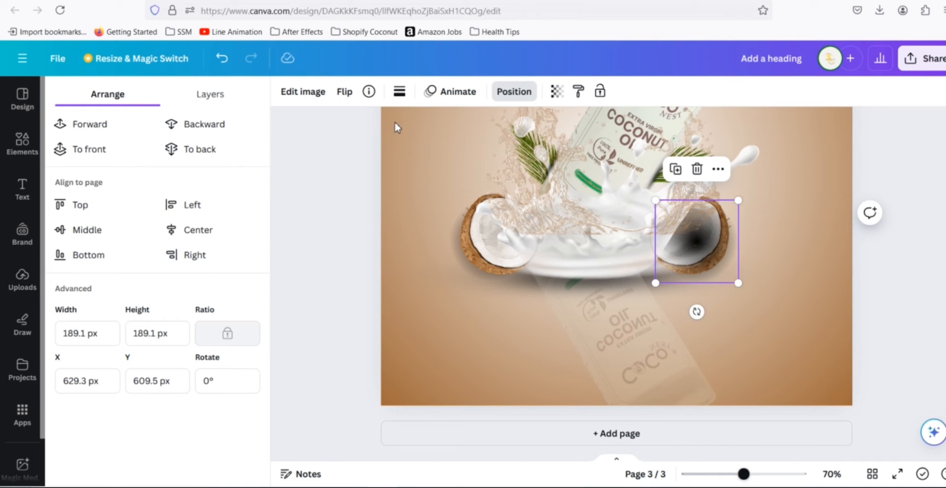
{"action": "left_click", "coordinate": [222, 129]}
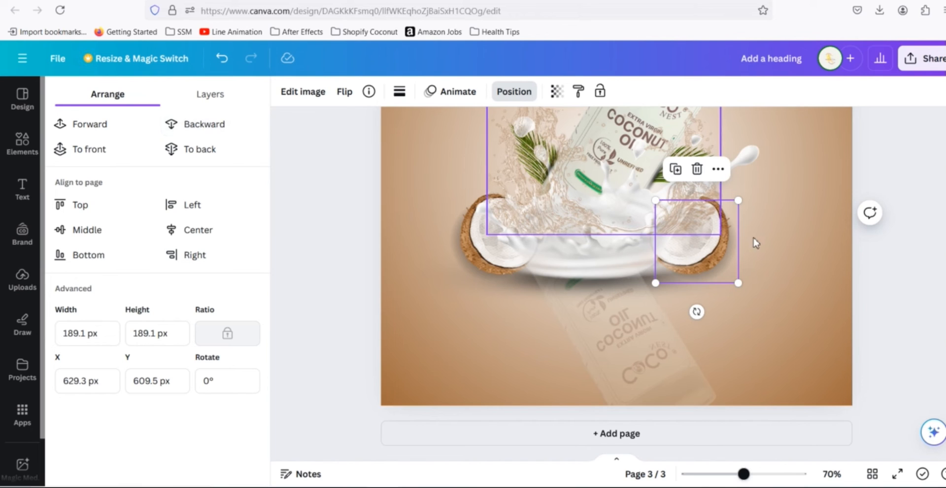
{"action": "left_click", "coordinate": [892, 255]}
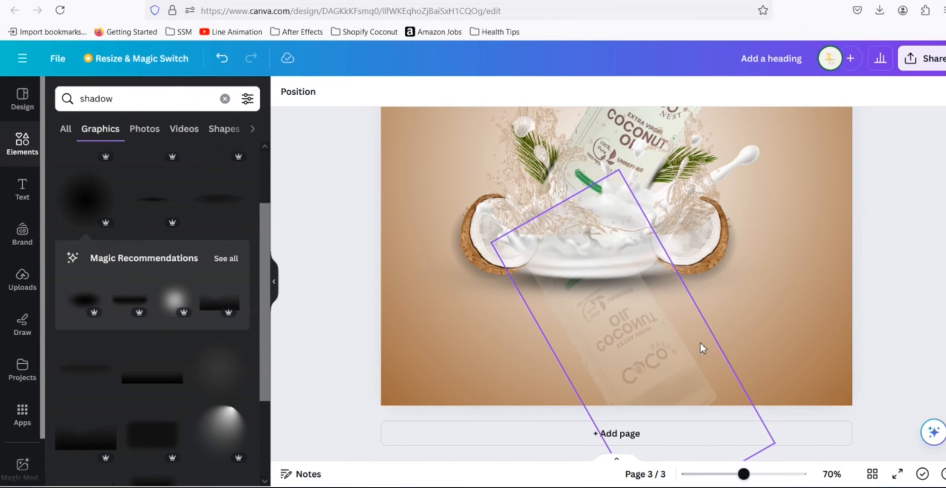
- Add a soft shadow graphic, shrink it to about 419 px wide, rotate it about 57° and lay it along the bottle's reflection
{"action": "left_click", "coordinate": [89, 313]}
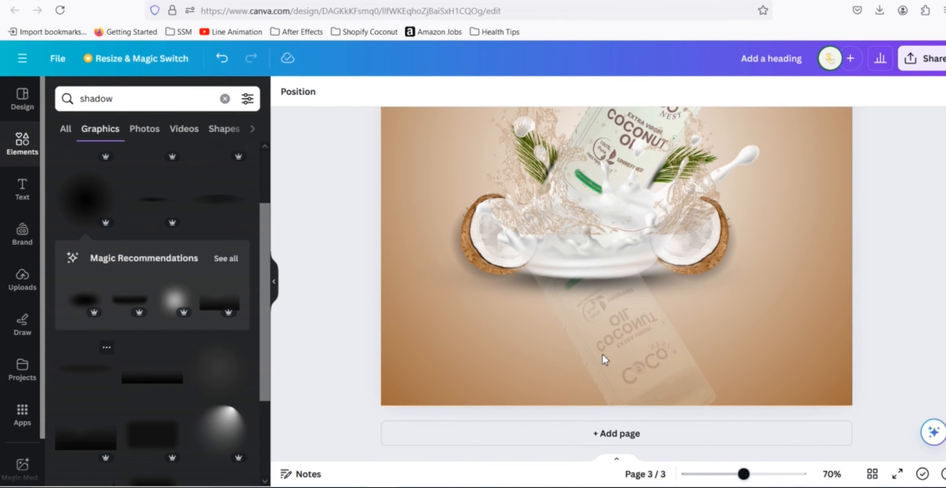
{"action": "left_click_drag", "start_coordinate": [468, 187], "coordinate": [465, 321]}
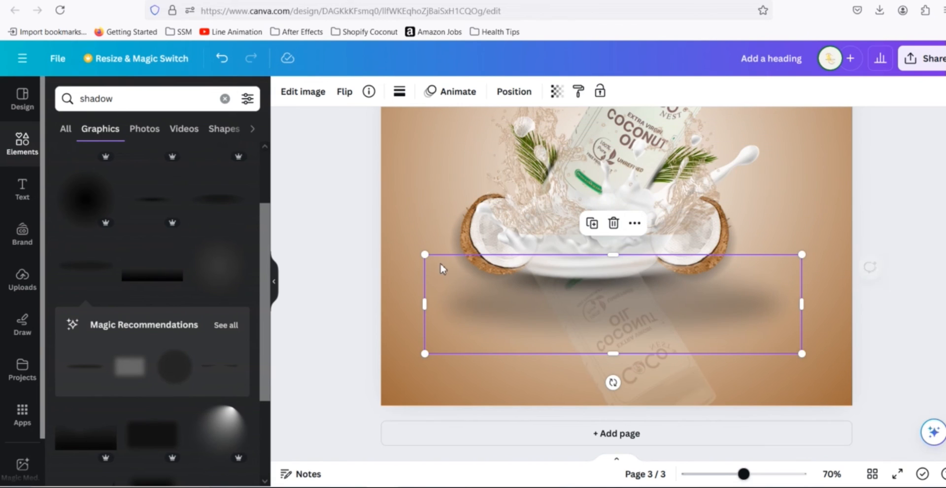
{"action": "left_click_drag", "start_coordinate": [431, 257], "coordinate": [671, 353]}
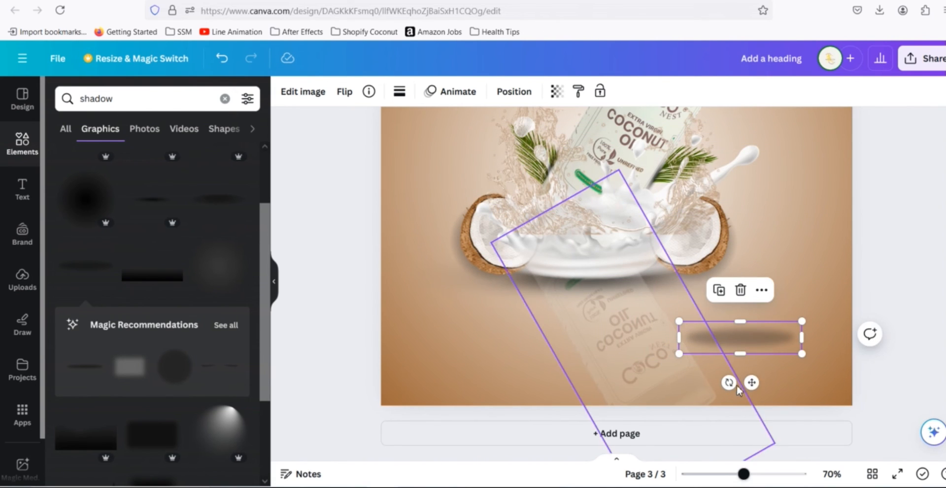
{"action": "left_click_drag", "start_coordinate": [728, 383], "coordinate": [676, 370]}
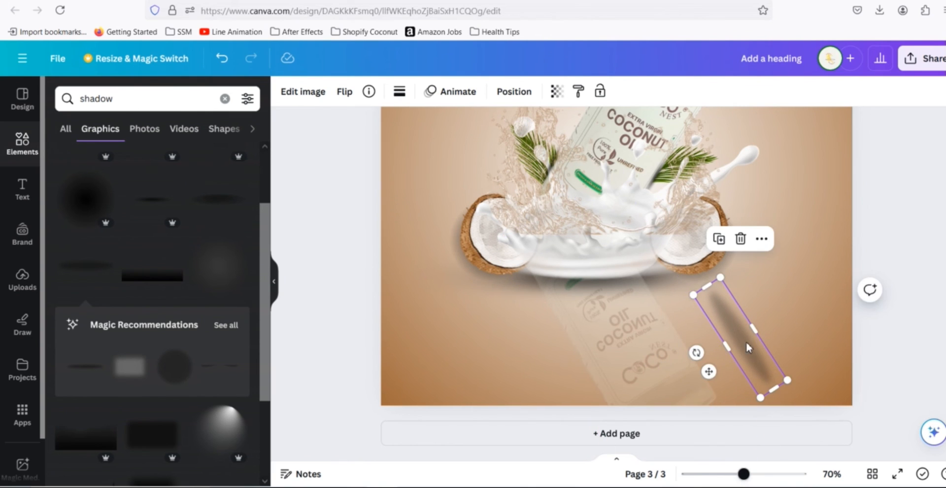
{"action": "left_click_drag", "start_coordinate": [738, 340], "coordinate": [695, 344]}
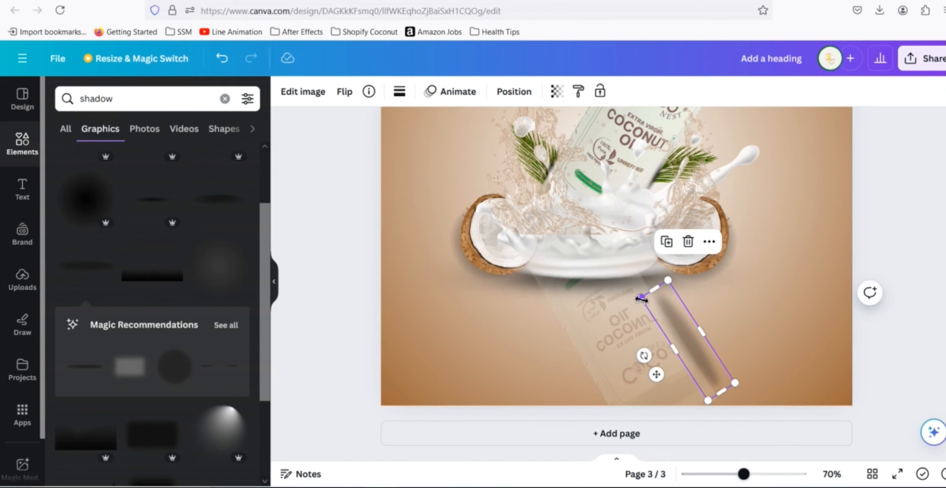
{"action": "left_click_drag", "start_coordinate": [623, 280], "coordinate": [616, 274]}
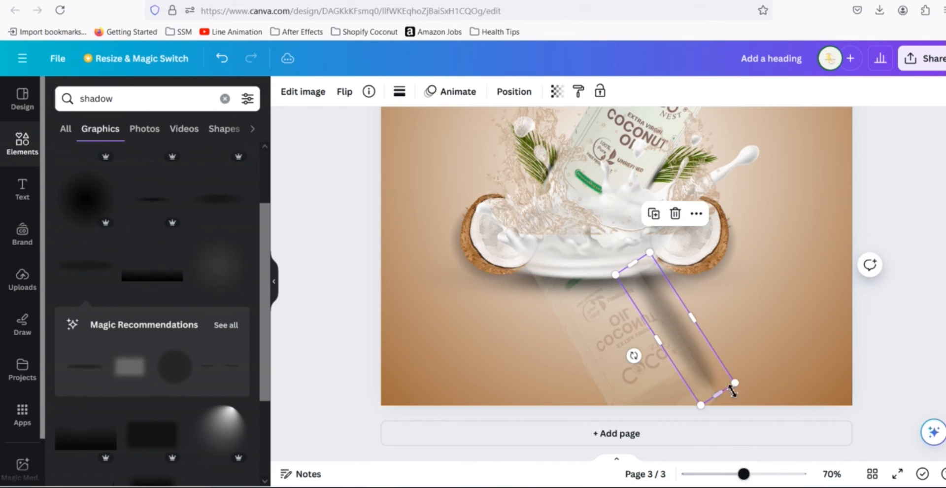
{"action": "left_click_drag", "start_coordinate": [735, 384], "coordinate": [709, 379]}
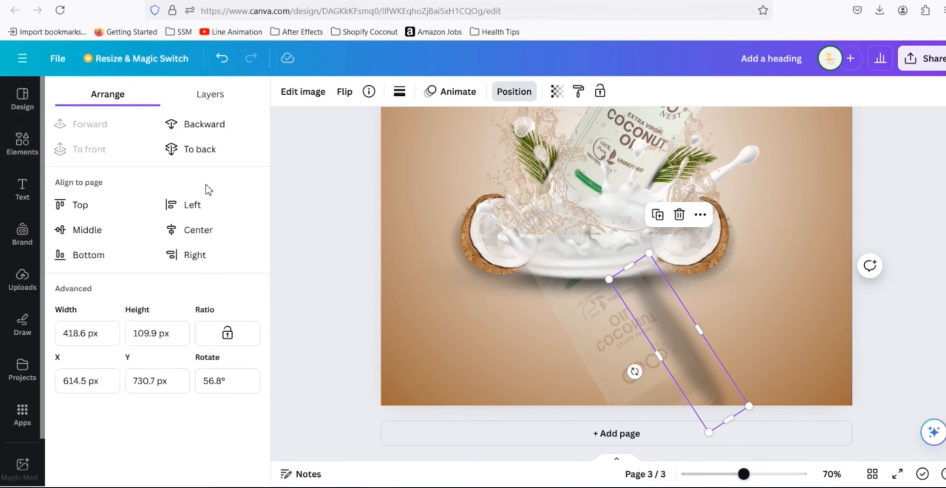
- Send the new shadow backward twice and set its transparency to 69
{"action": "left_click", "coordinate": [197, 125]}
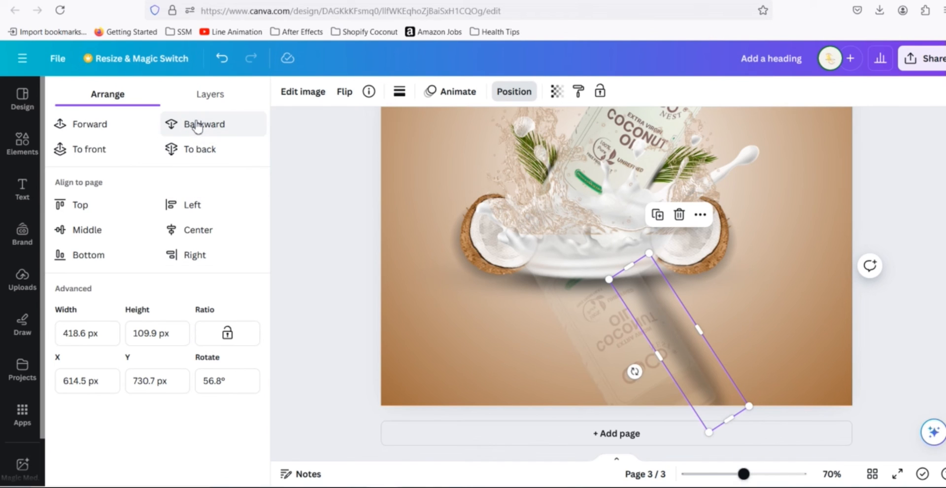
{"action": "left_click", "coordinate": [197, 126]}
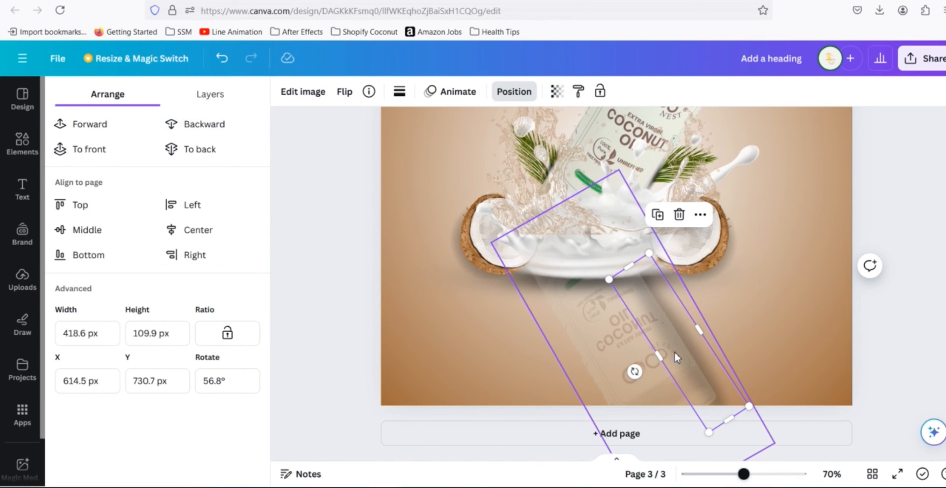
{"action": "left_click", "coordinate": [557, 91]}
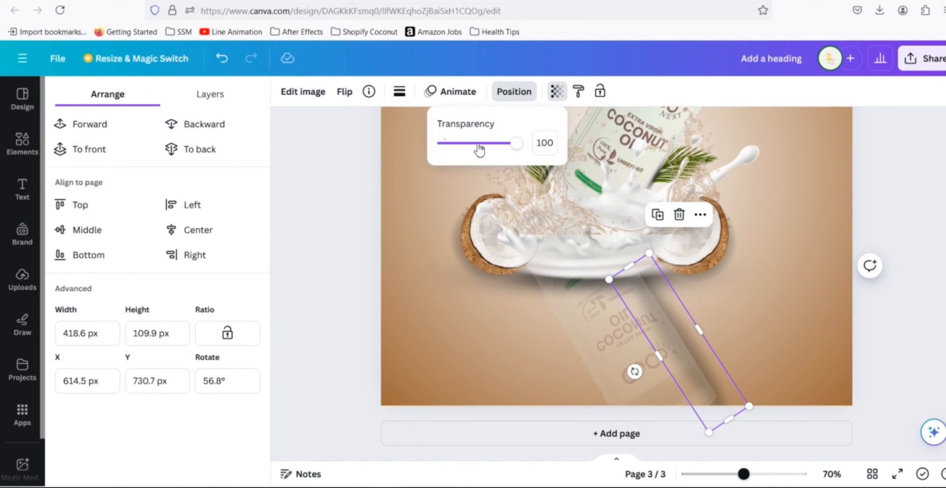
{"action": "left_click_drag", "start_coordinate": [516, 143], "coordinate": [495, 155]}
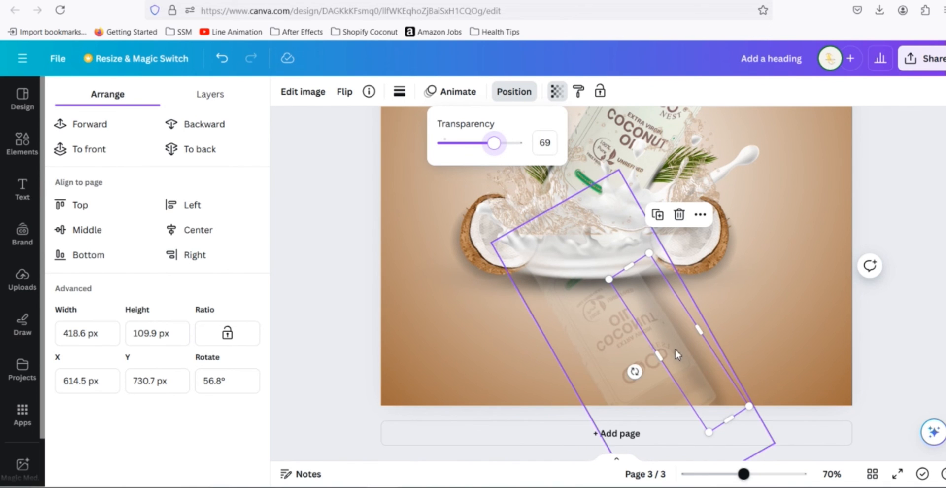
- Move the shadow to the reflection's left side and rotate it to about 59°
{"action": "key", "text": "alt"}
{"action": "left_click_drag", "start_coordinate": [669, 343], "coordinate": [576, 344]}
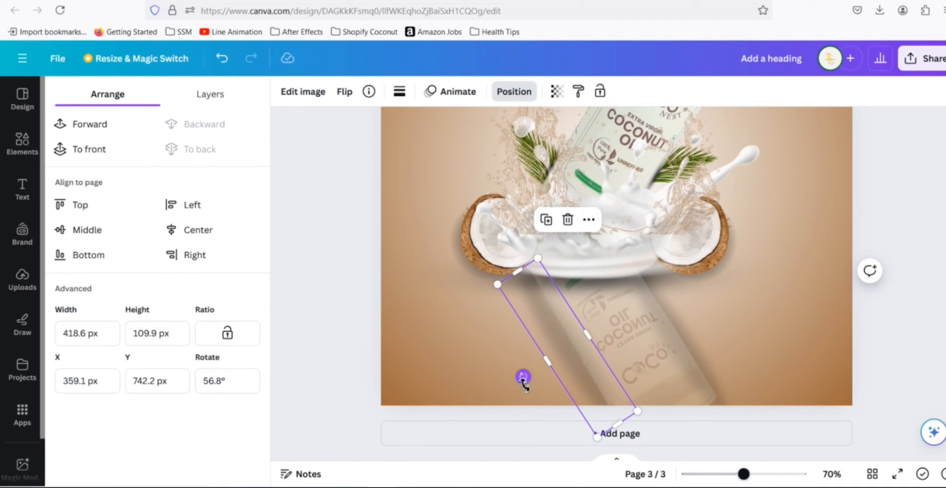
{"action": "left_click_drag", "start_coordinate": [522, 382], "coordinate": [520, 383]}
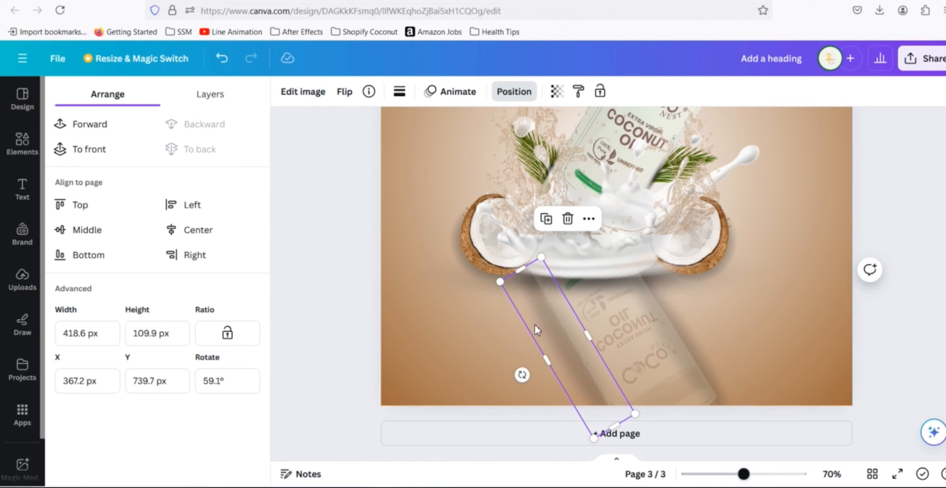
{"action": "left_click_drag", "start_coordinate": [535, 324], "coordinate": [549, 328]}
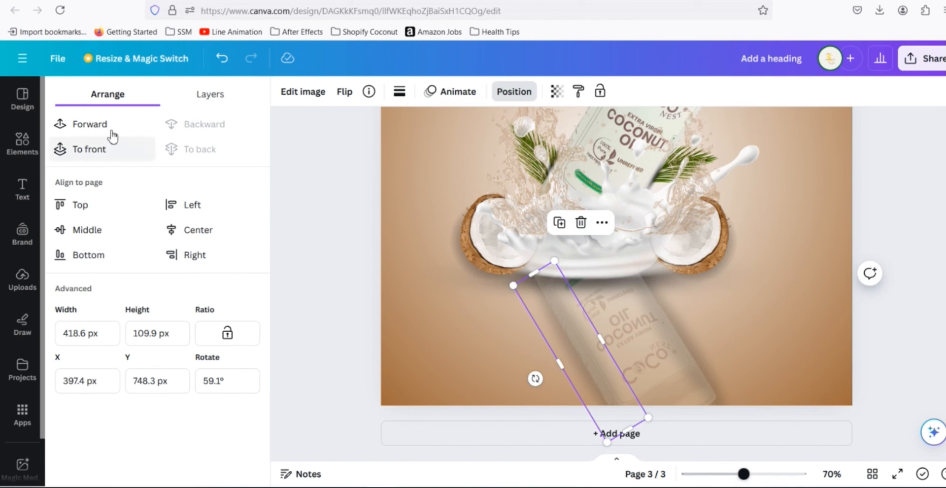
{"action": "left_click", "coordinate": [495, 357]}
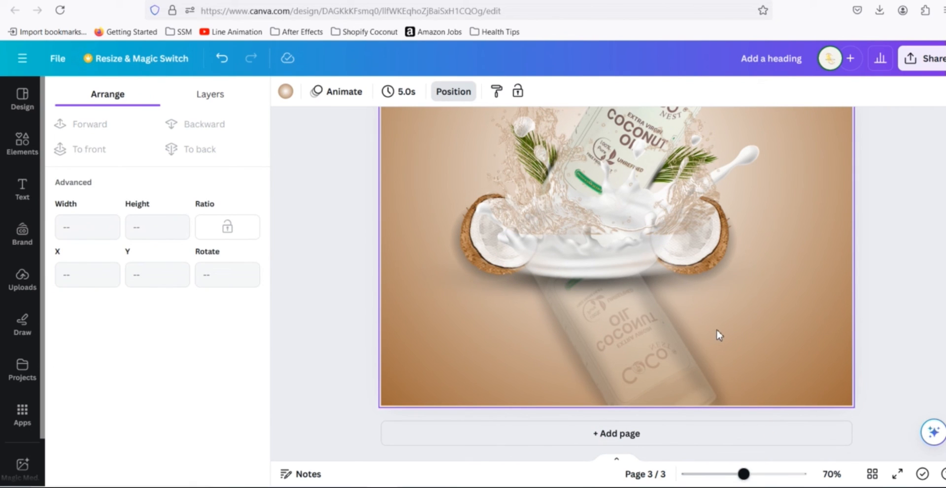
- Preview the design full screen and return to the editor
{"action": "left_click", "coordinate": [897, 473]}
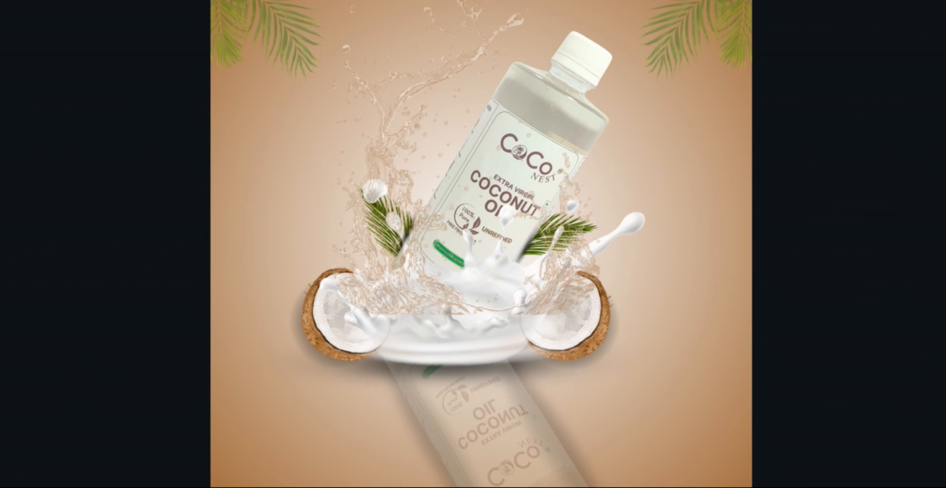
{"action": "left_click", "coordinate": [904, 134]}
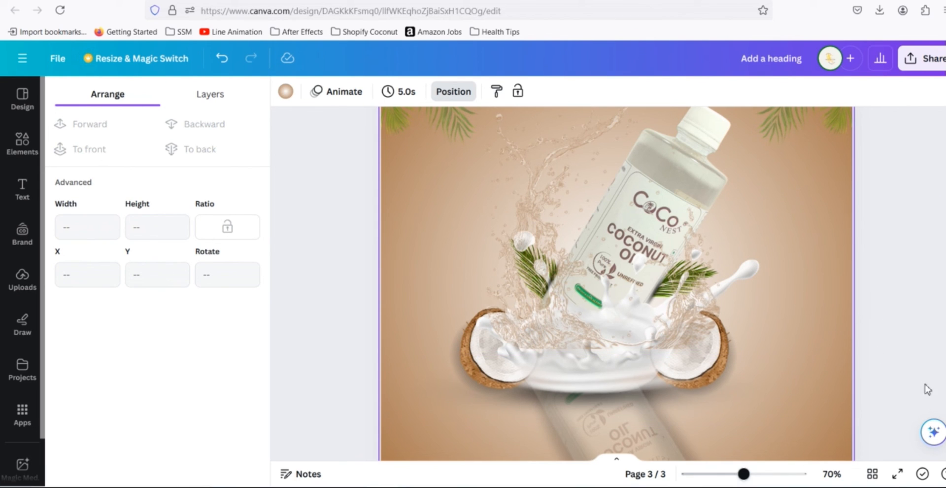
- Select the water splash, nudge it slightly upward and set its transparency to 47
{"action": "left_click", "coordinate": [547, 213]}
{"action": "left_click_drag", "start_coordinate": [548, 239], "coordinate": [546, 228]}
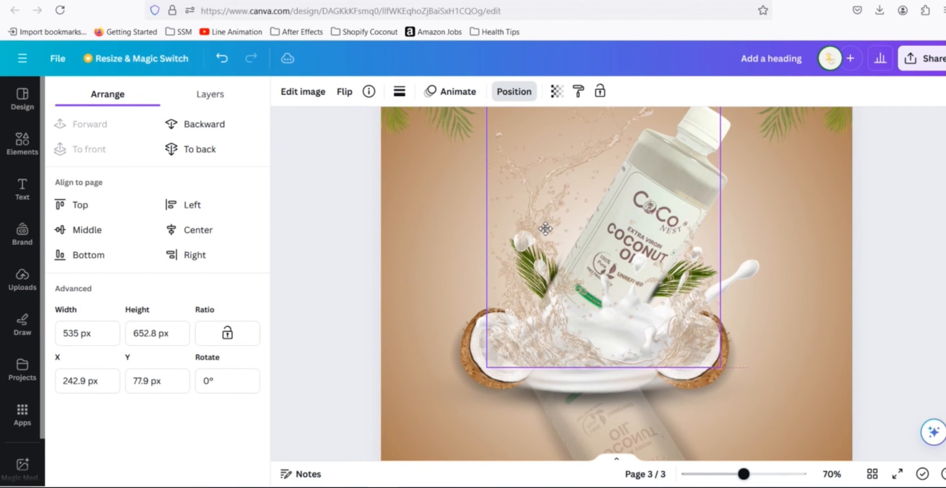
{"action": "left_click", "coordinate": [557, 91]}
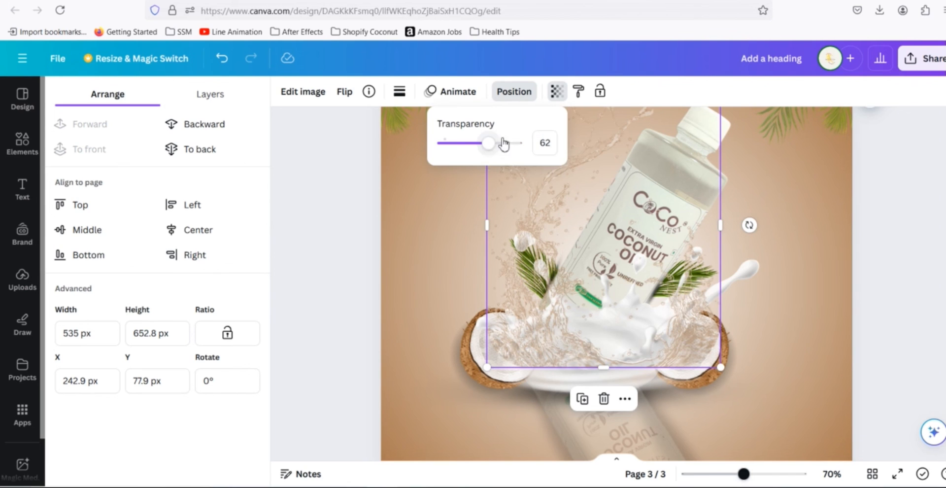
{"action": "mouse_move", "coordinate": [488, 144]}
{"action": "left_mouse_down"}
{"action": "mouse_move", "coordinate": [461, 146]}
{"action": "mouse_move", "coordinate": [478, 155]}
{"action": "left_mouse_up"}
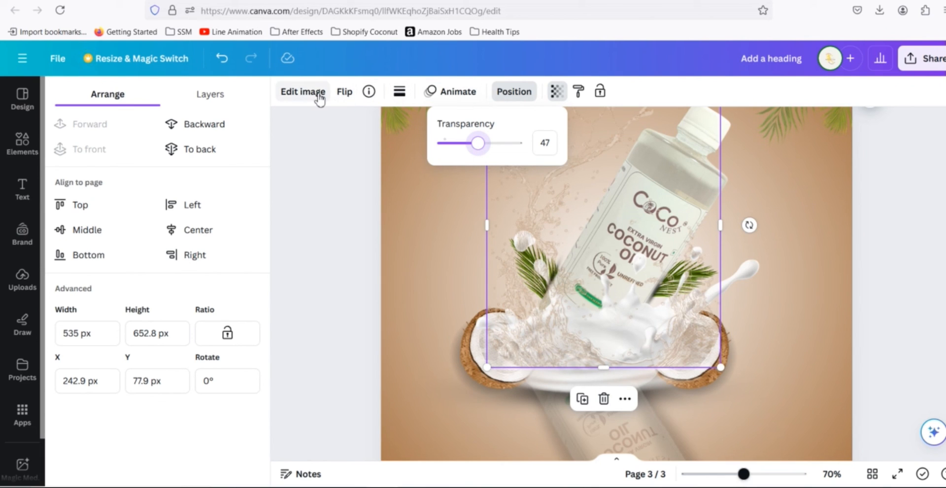
- Send the water splash backward twice so the milk splash sits in front
{"action": "left_click", "coordinate": [520, 98]}
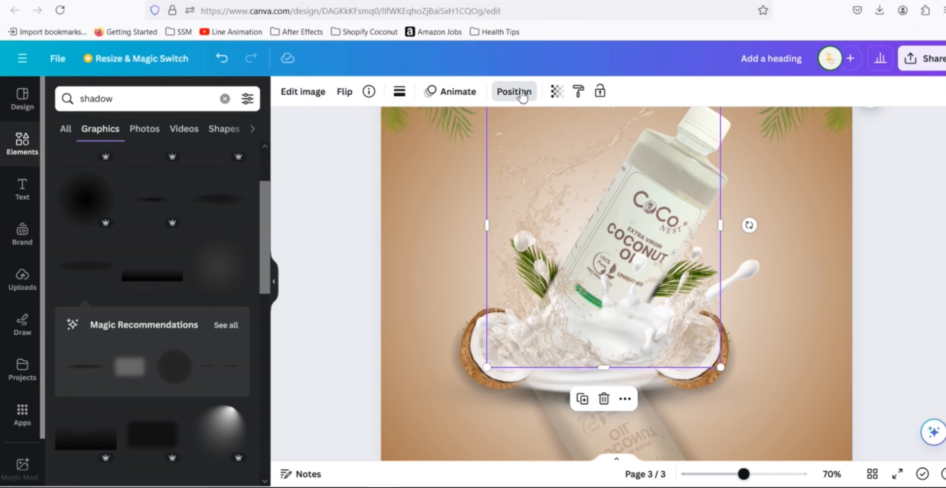
{"action": "left_click", "coordinate": [511, 95]}
{"action": "left_click", "coordinate": [212, 130]}
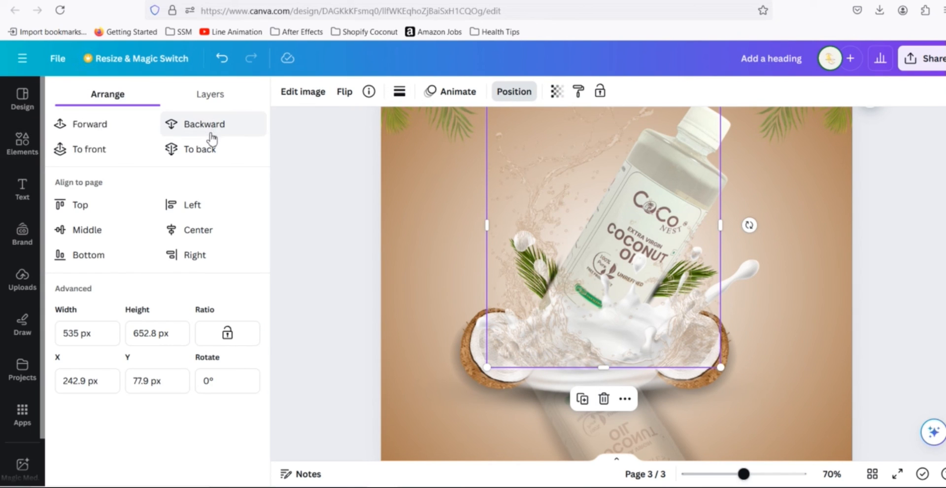
{"action": "left_click", "coordinate": [200, 129]}
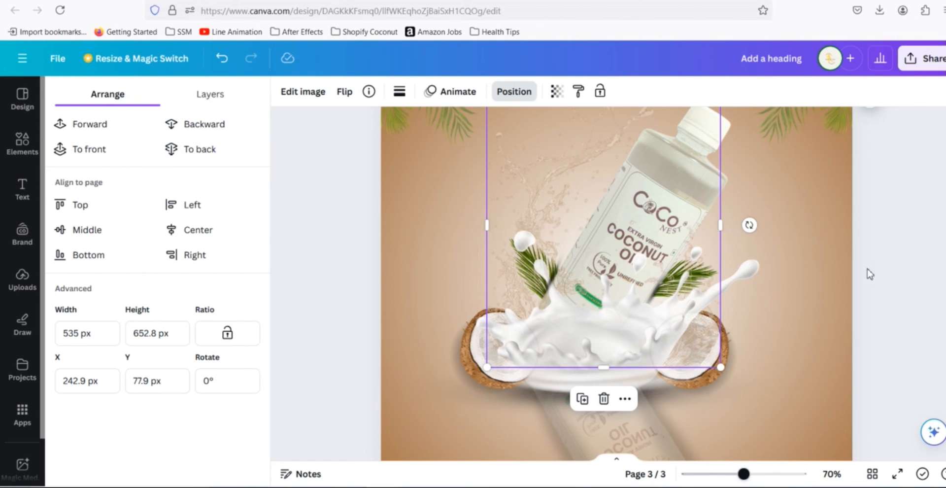
{"action": "left_click", "coordinate": [882, 260]}
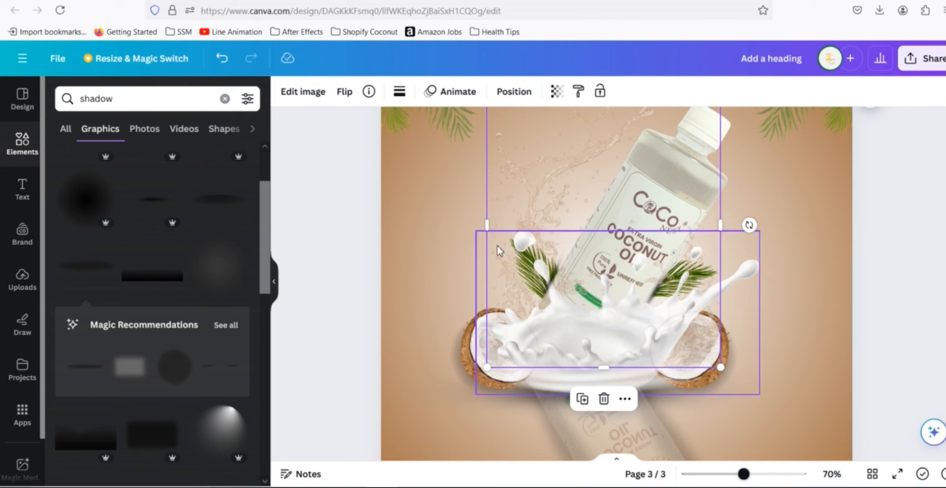
- Crop the bottom of the water splash image up to the top of the coconut halves
{"action": "left_click", "coordinate": [345, 227]}
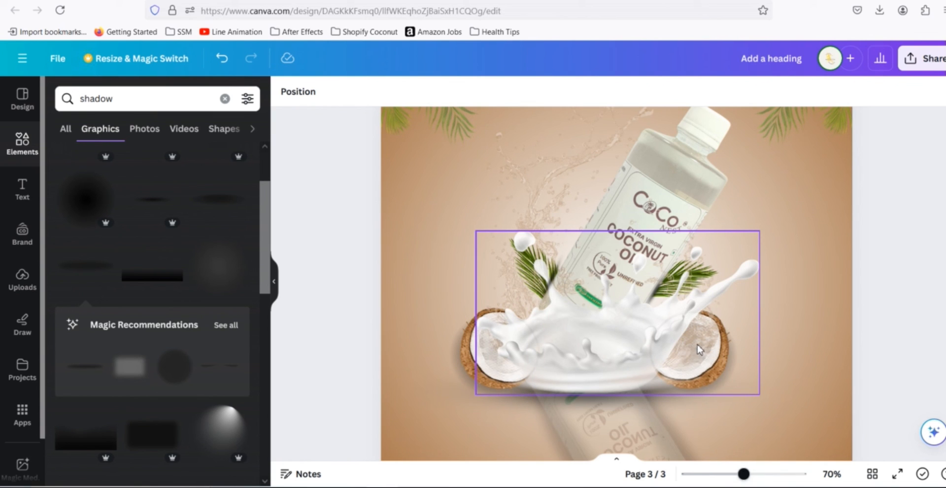
{"action": "left_click", "coordinate": [560, 203]}
{"action": "double_click", "coordinate": [506, 315]}
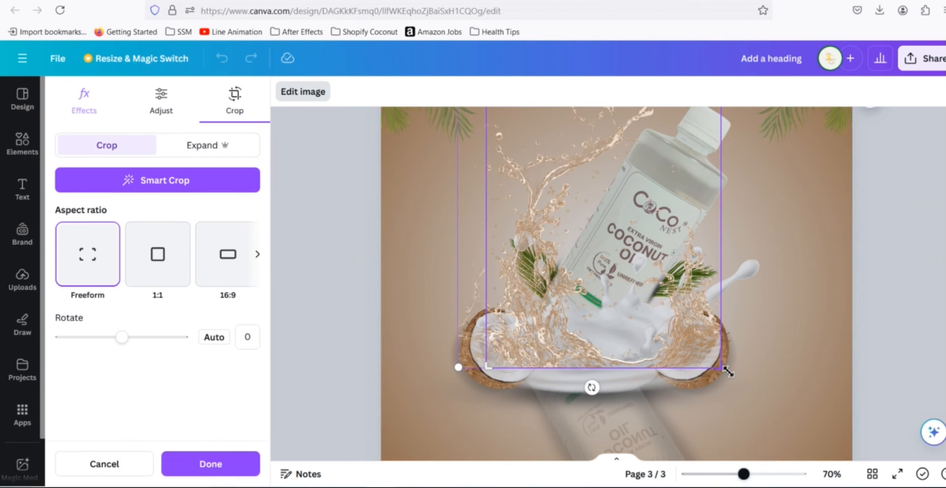
{"action": "left_click_drag", "start_coordinate": [724, 369], "coordinate": [778, 316]}
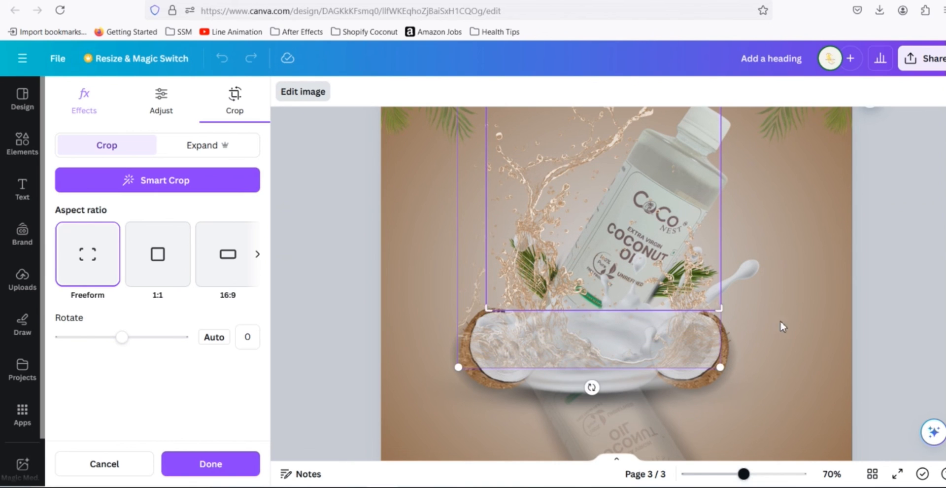
{"action": "key", "text": "Return"}
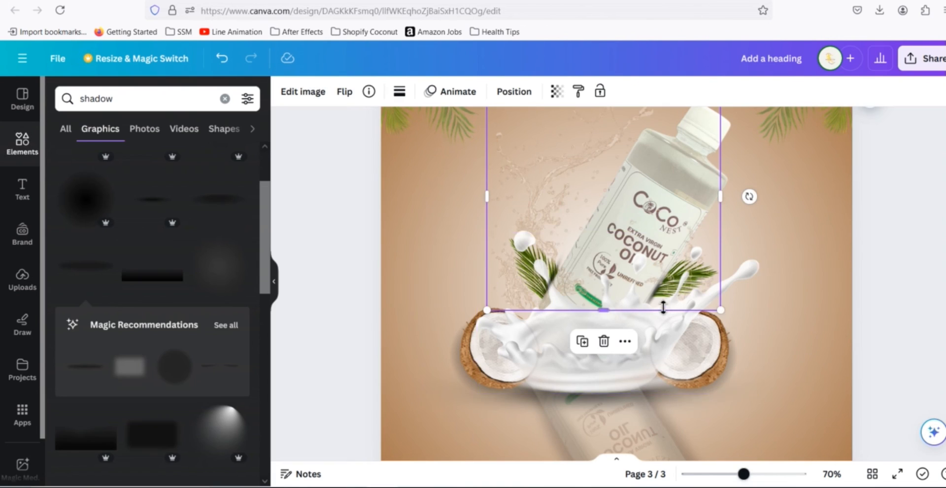
{"action": "left_click", "coordinate": [428, 270]}
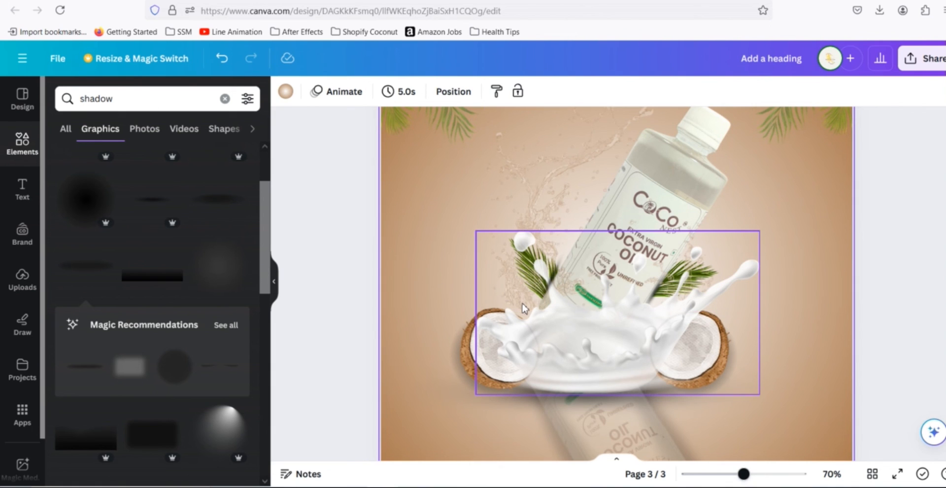